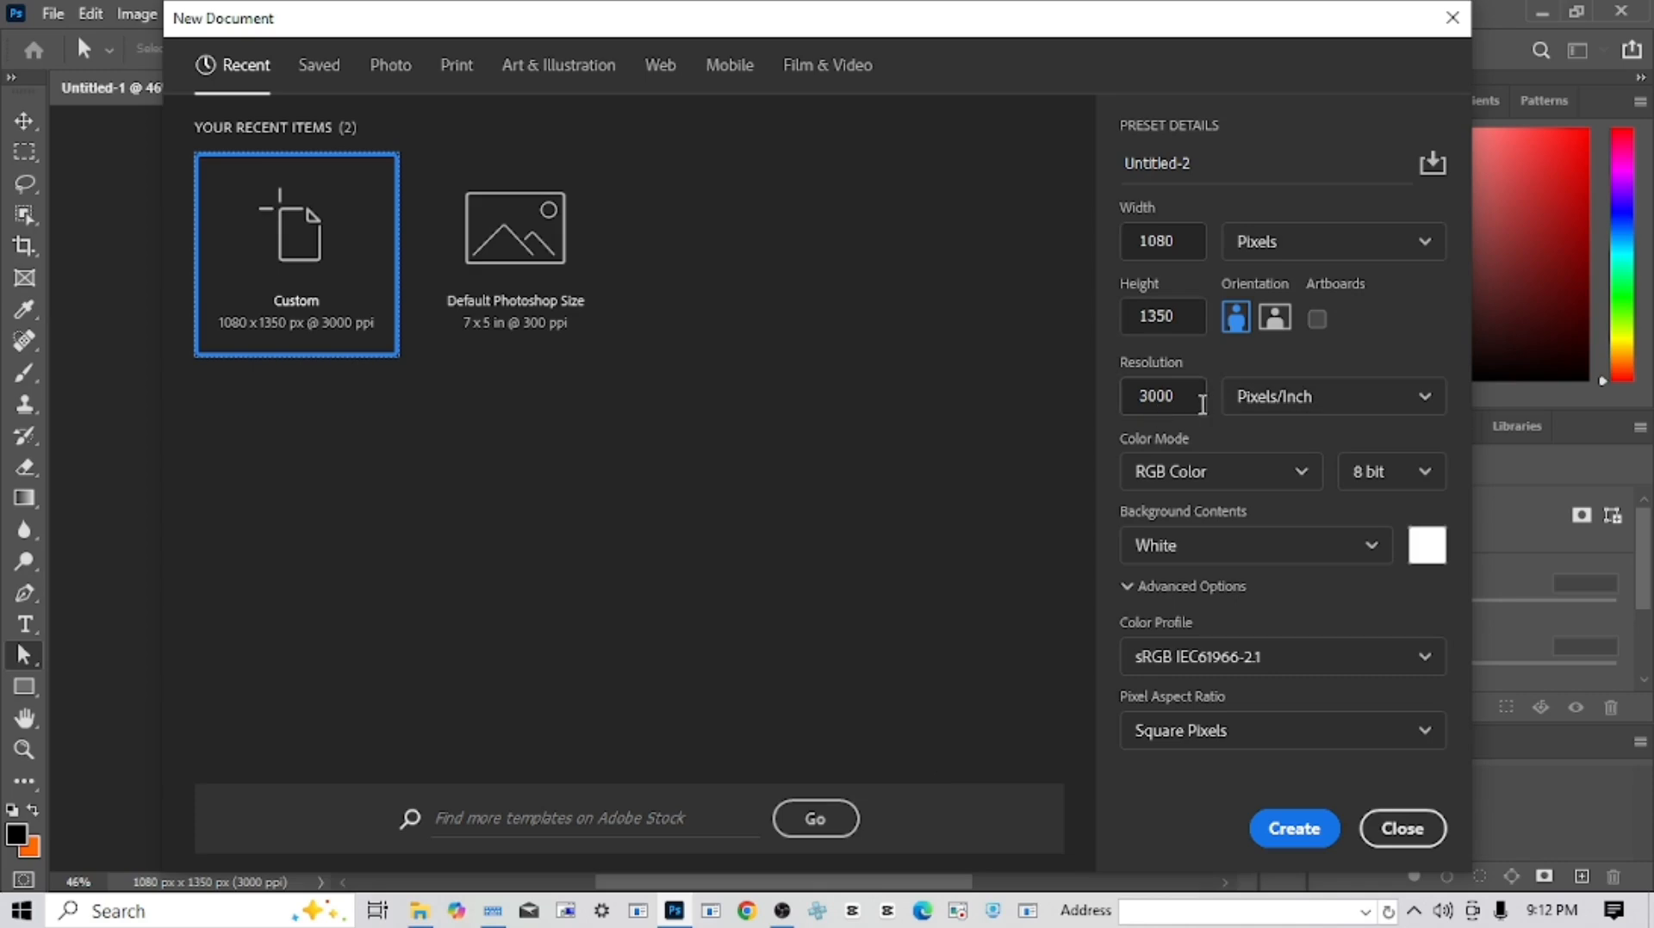
- Create a 1080 × 1350 px white document at 3000 ppi and draw a rectangle about 1253 × 664 px across its lower half
left_click(1296, 825)
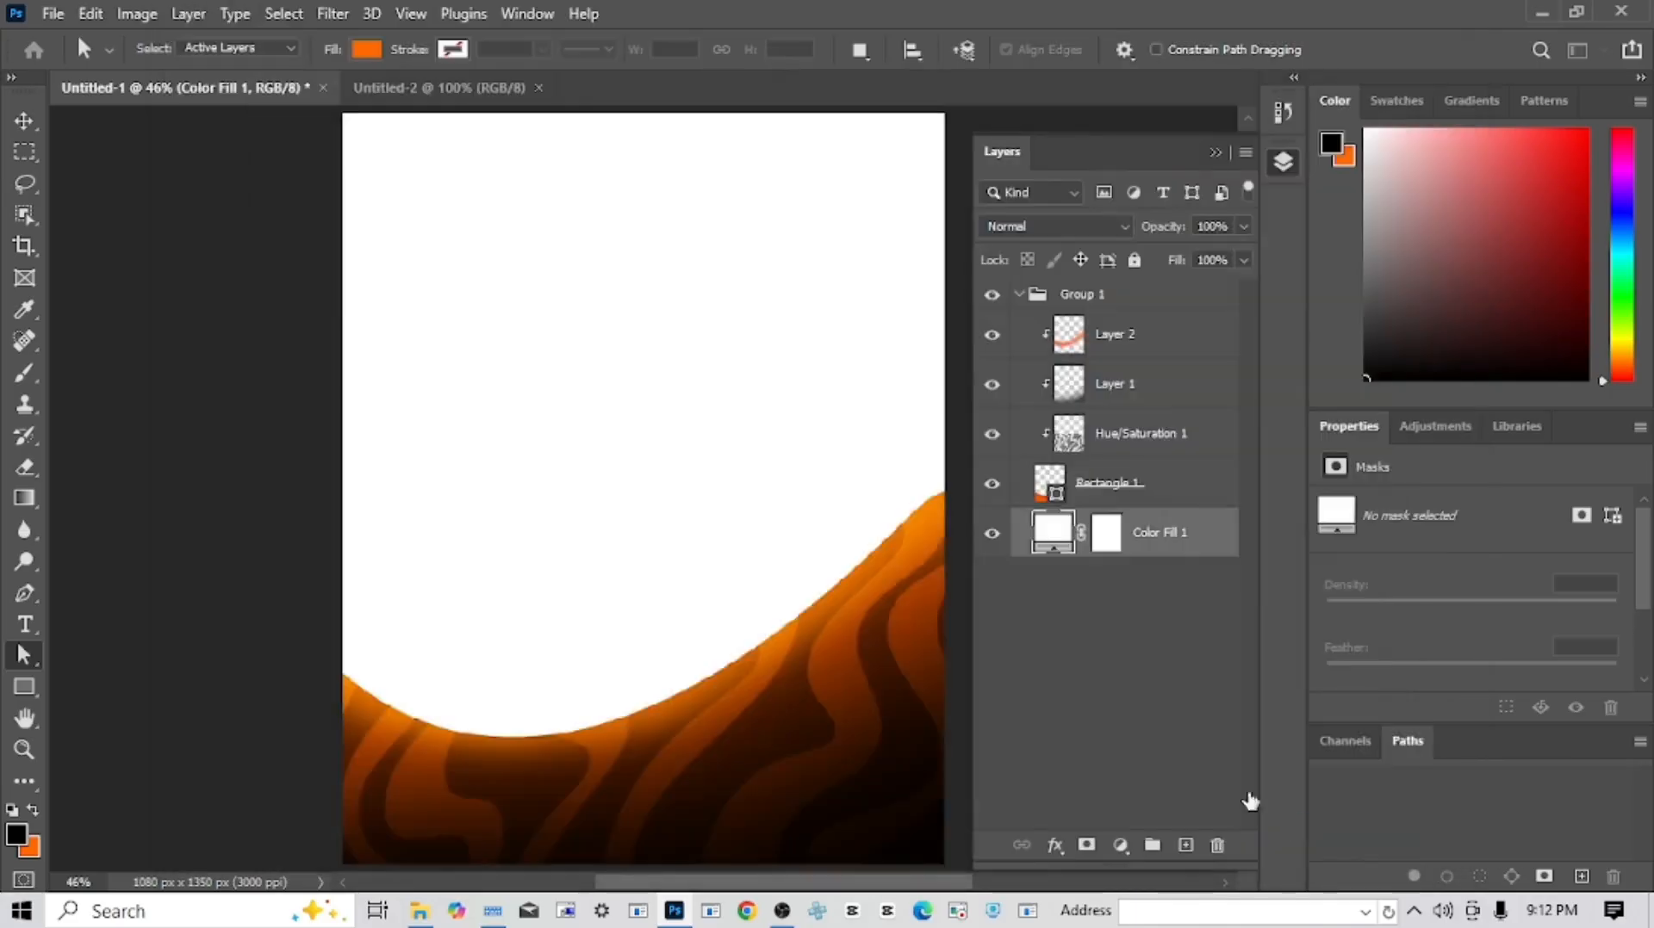
key("ctrl+0")
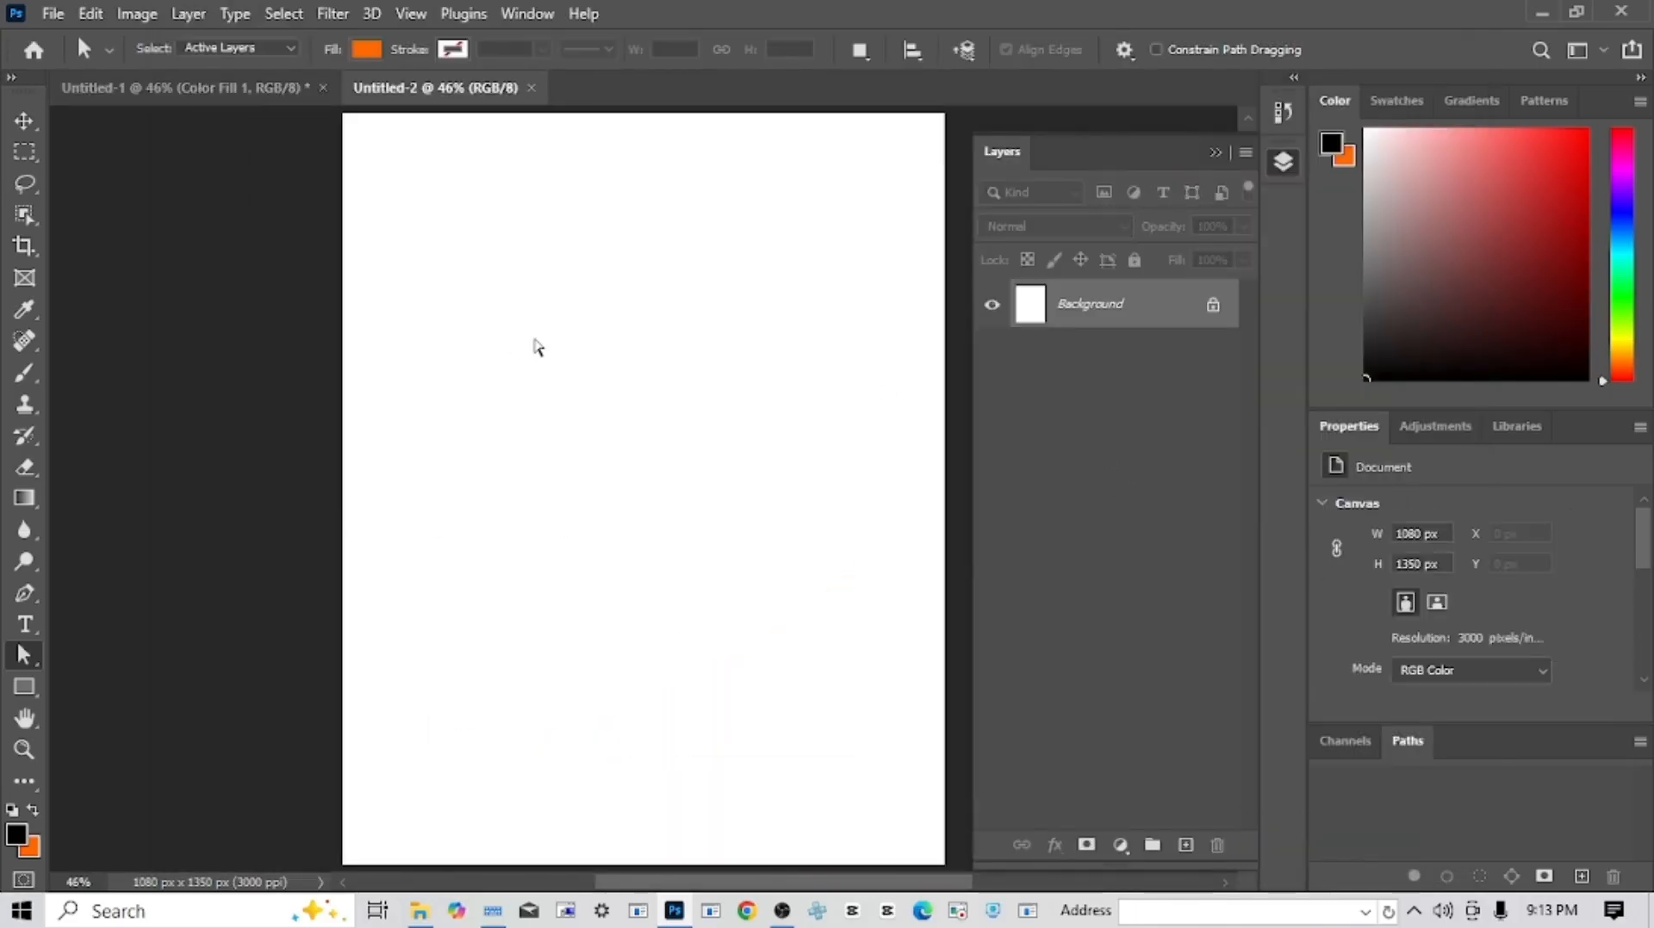
left_click(25, 689)
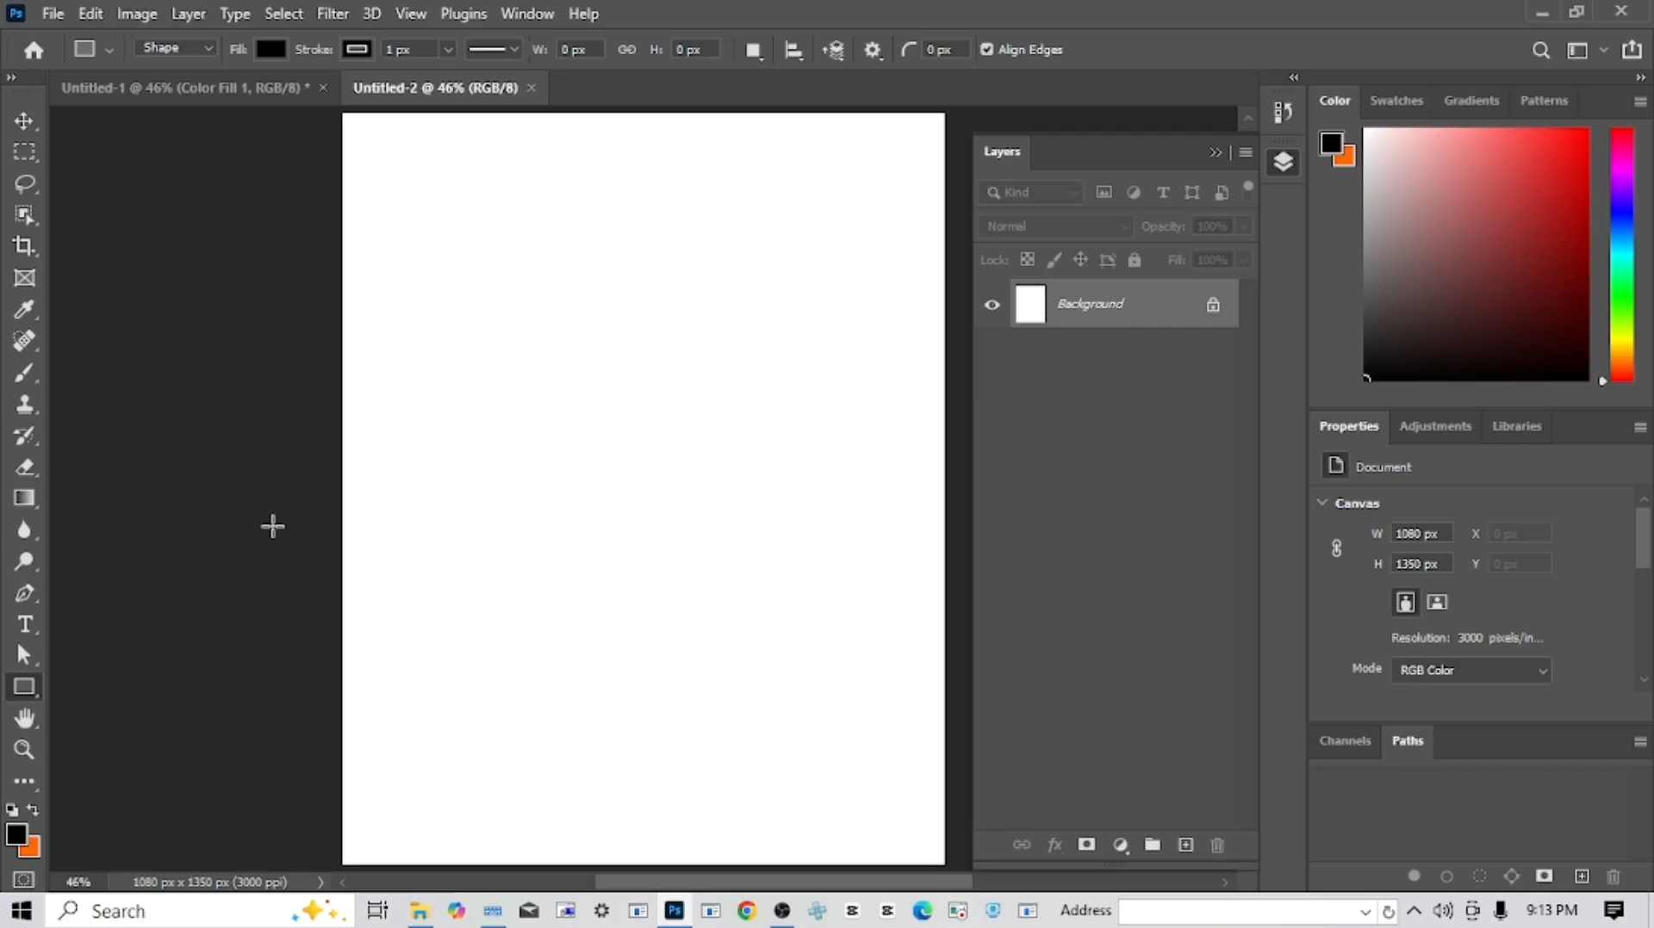
left_click_drag(283, 493, 979, 862)
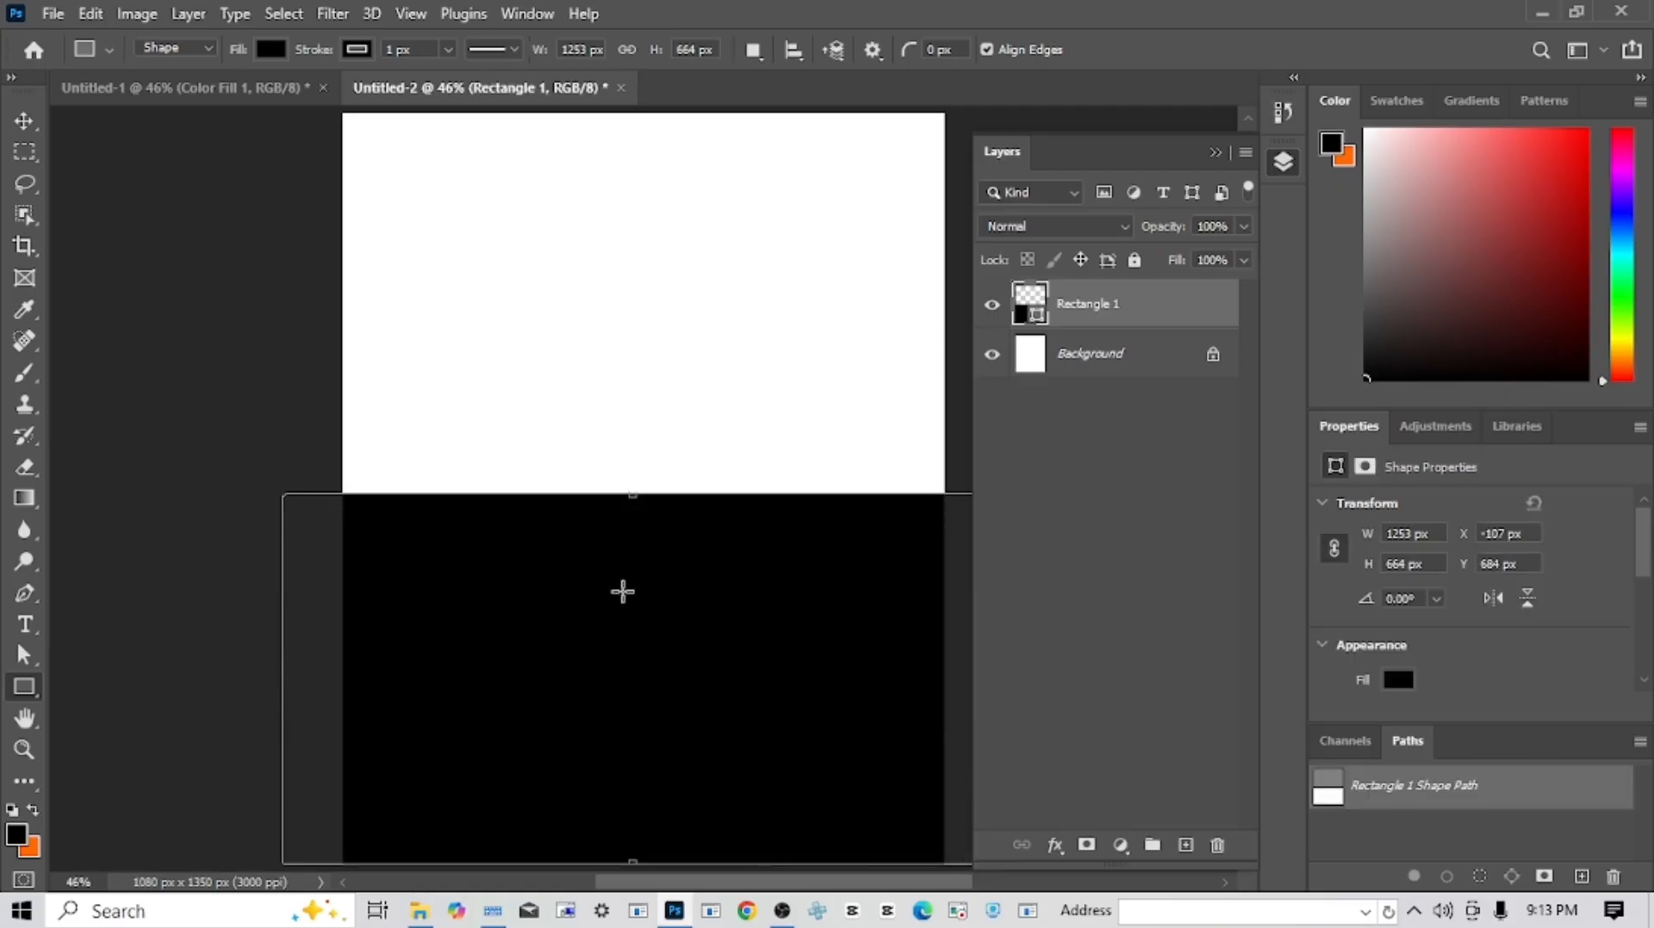
- Fill the rectangle with orange ff6900, sampled from the background colour, and remove its stroke
left_click_drag(752, 572, 674, 564)
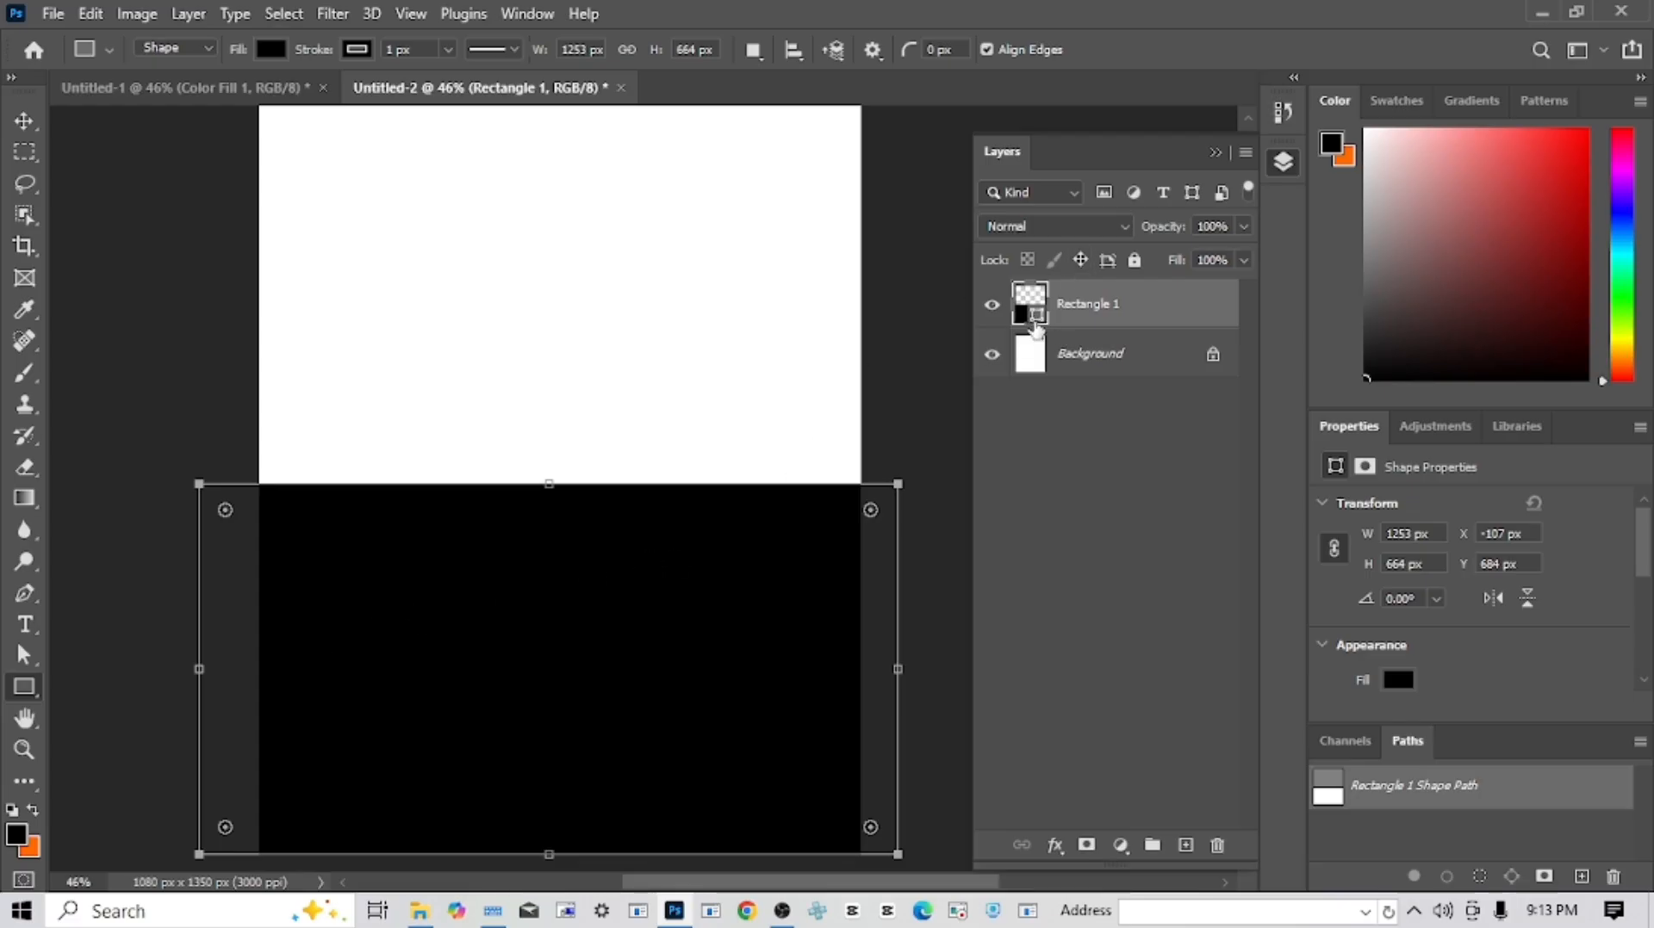
double_click(1034, 318)
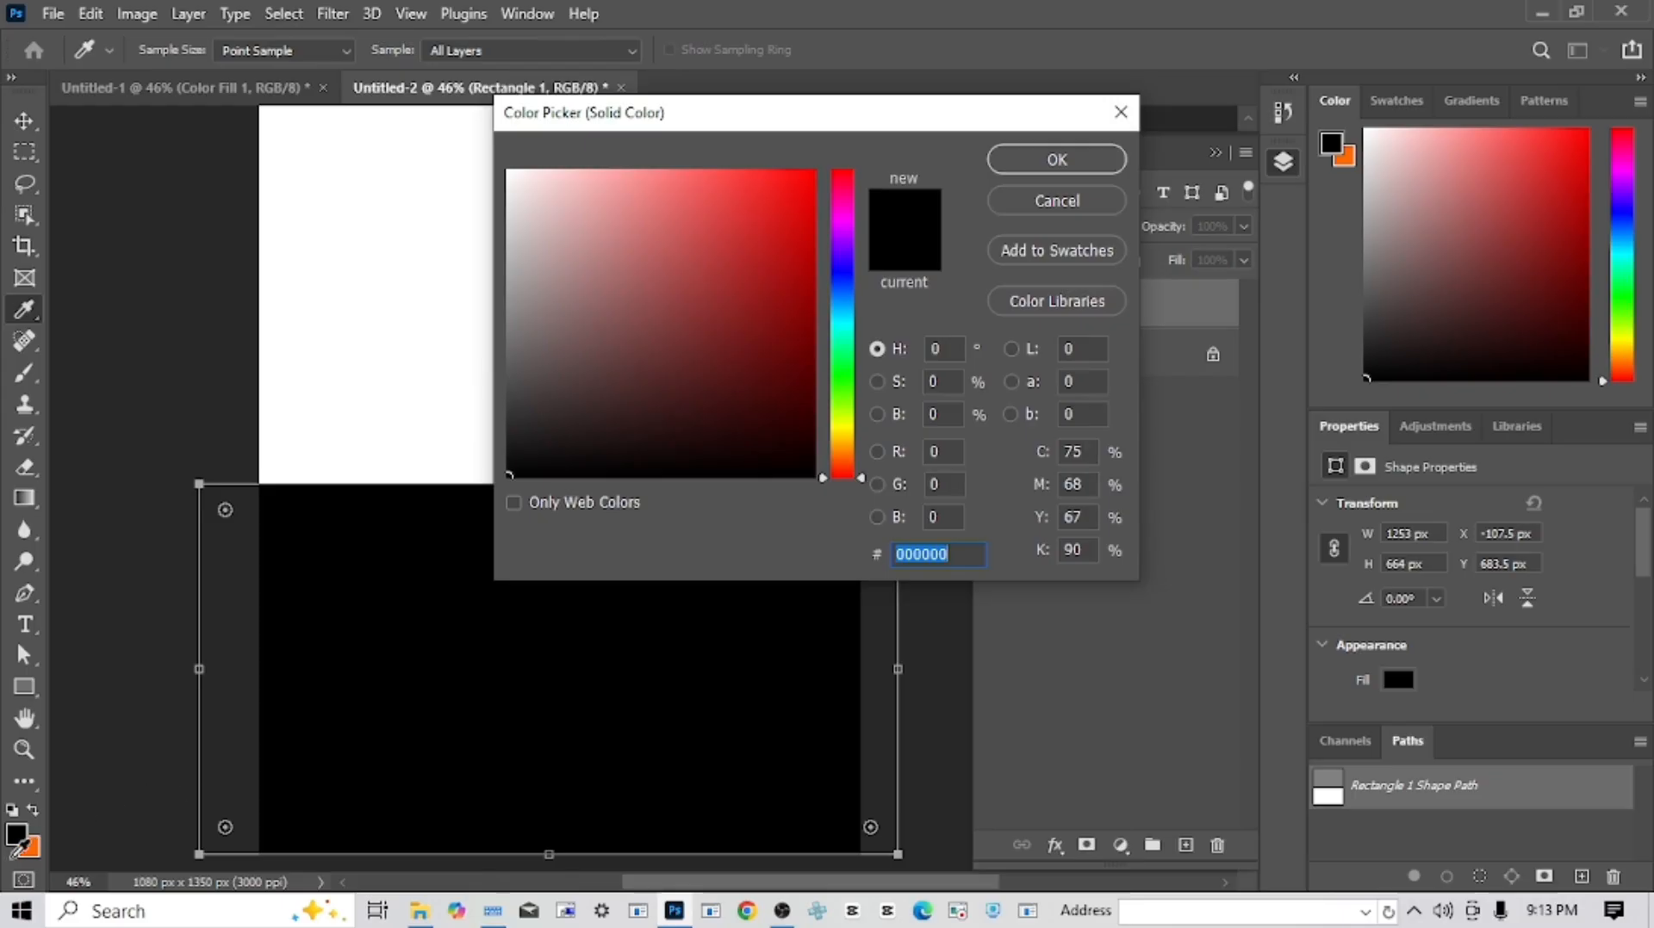
left_click(36, 848)
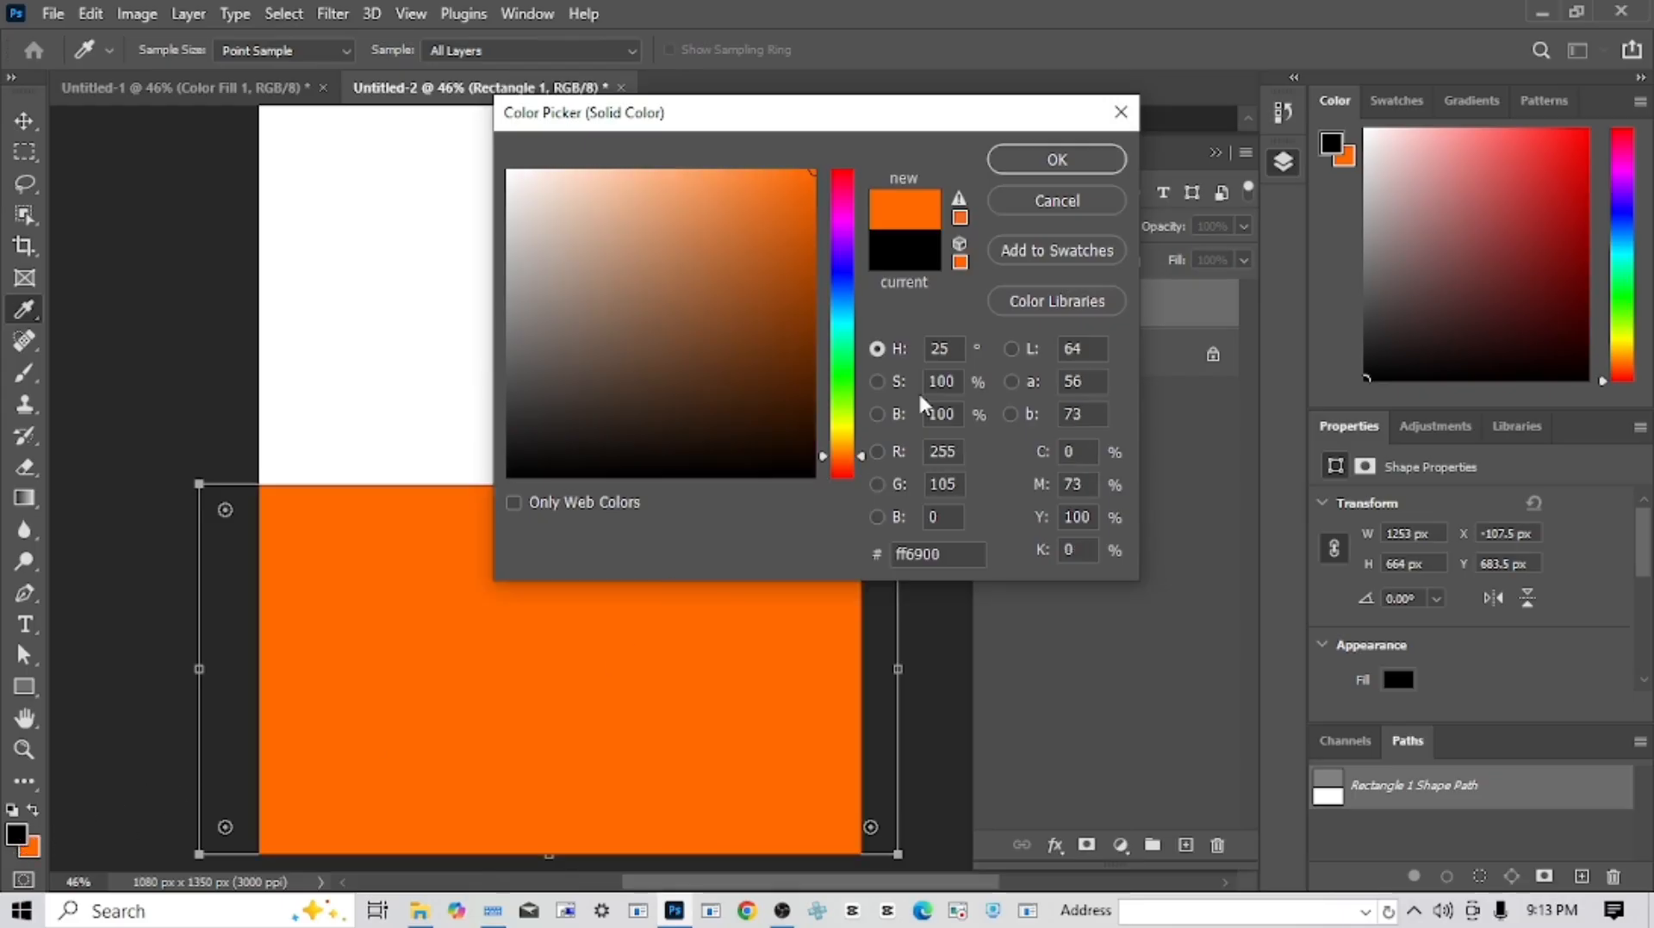
left_click(1052, 159)
left_click_drag(669, 565, 690, 561)
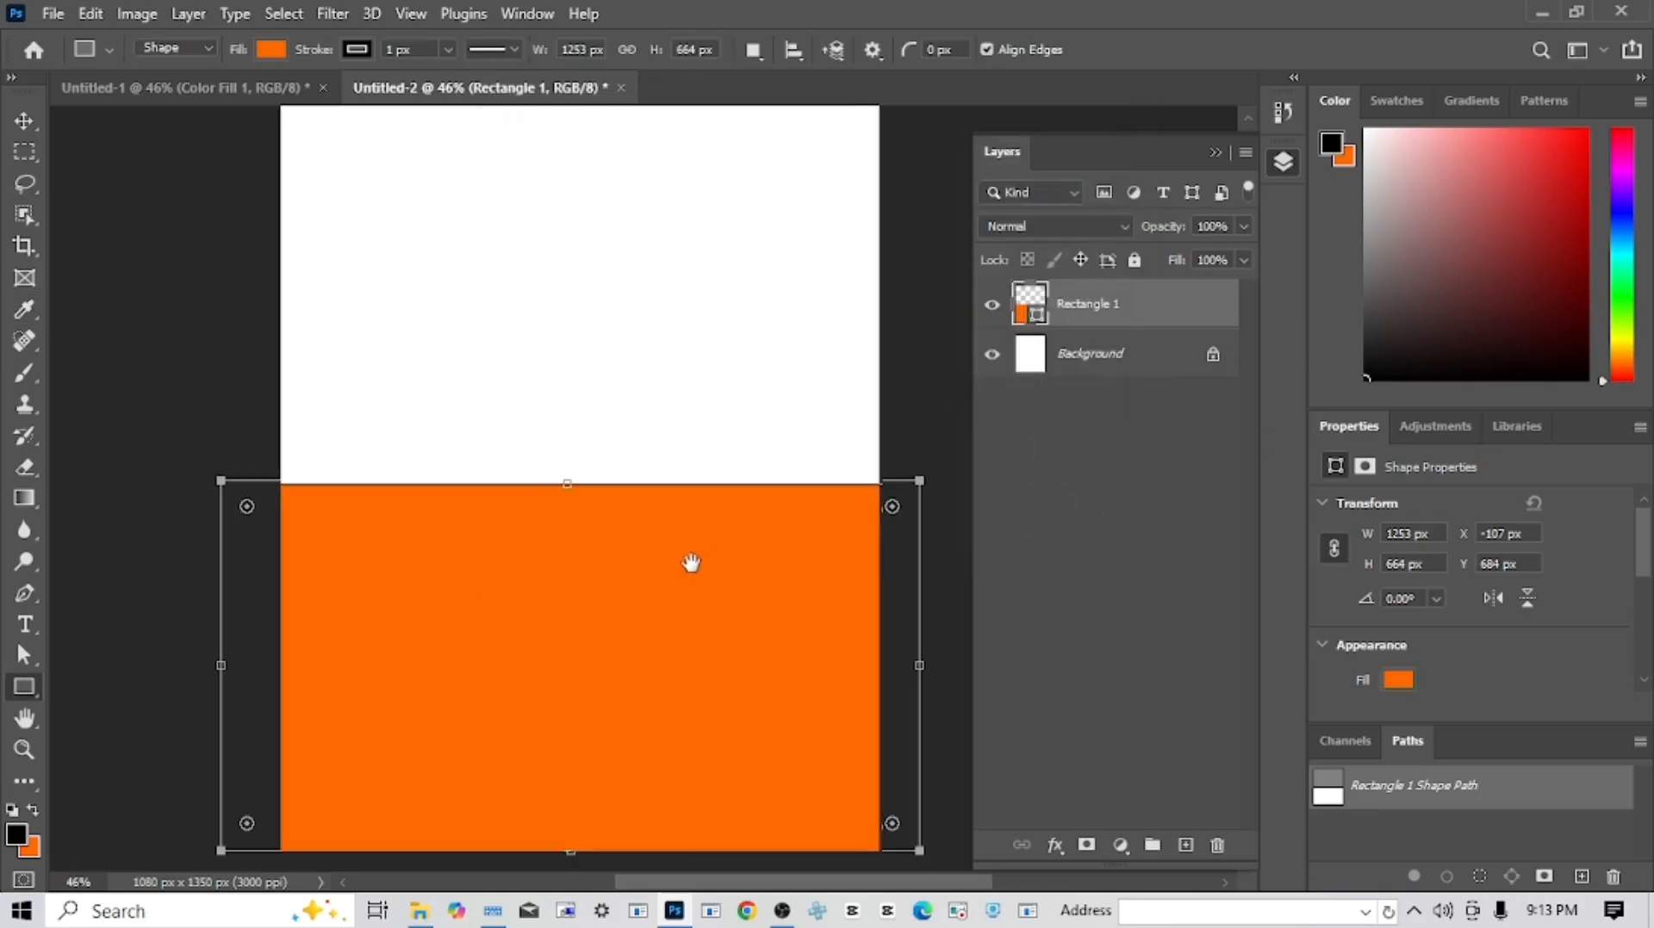
left_click(358, 50)
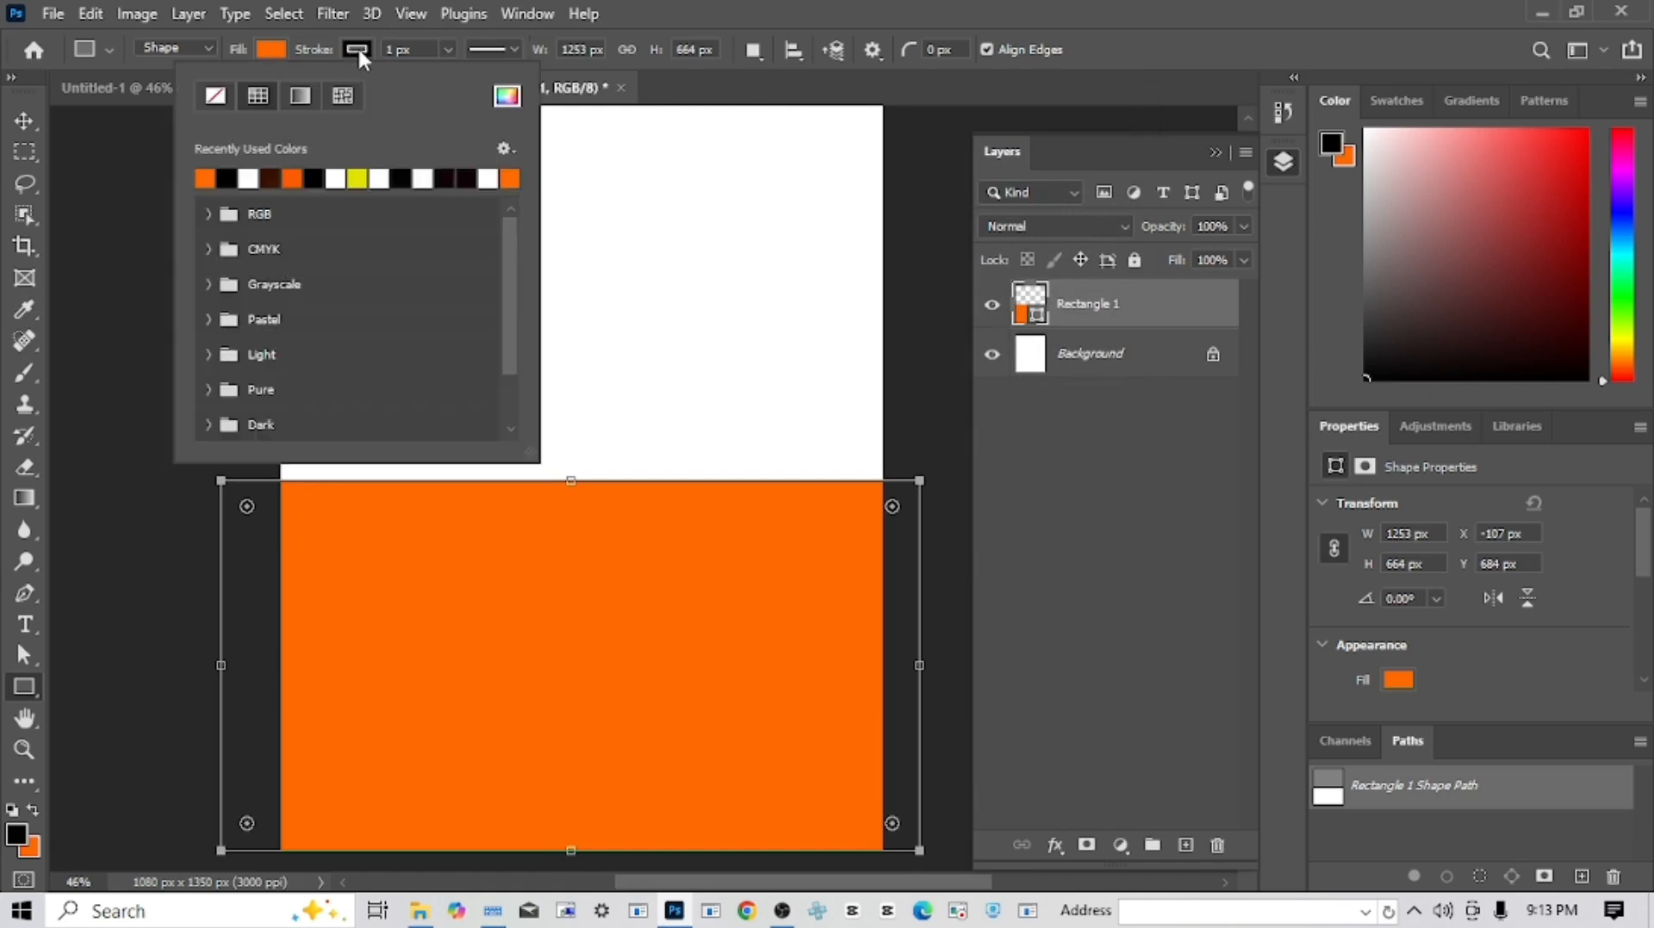
left_click(220, 102)
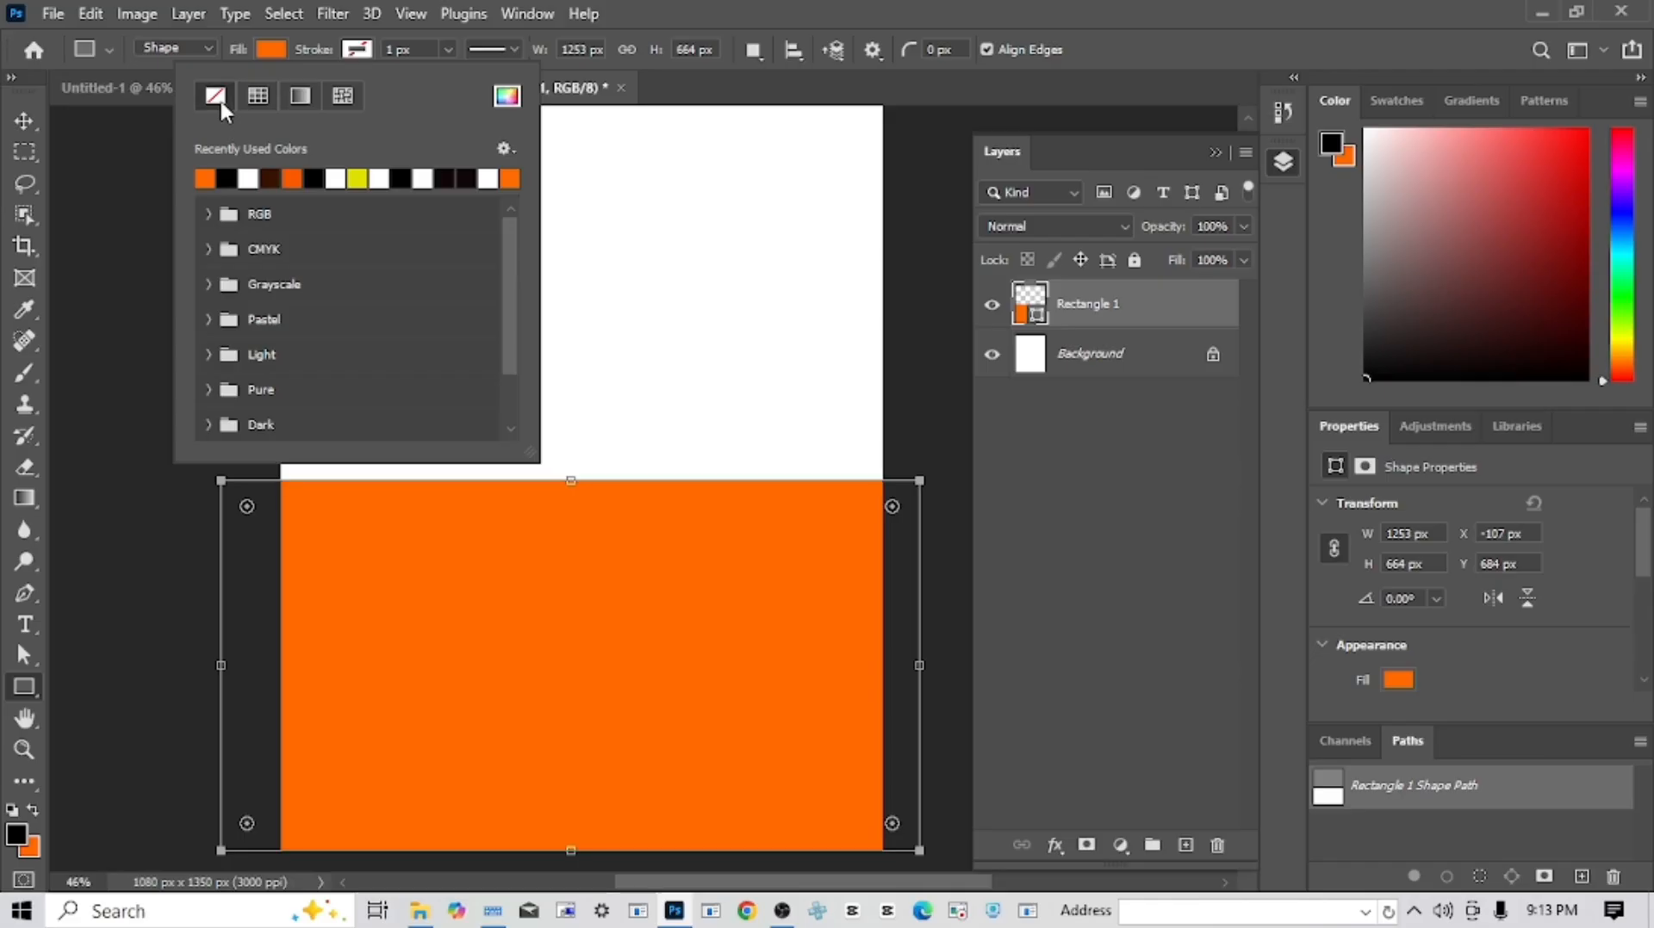
- Move the orange rectangle straight down to a Y position of about 740 px
left_click(29, 126)
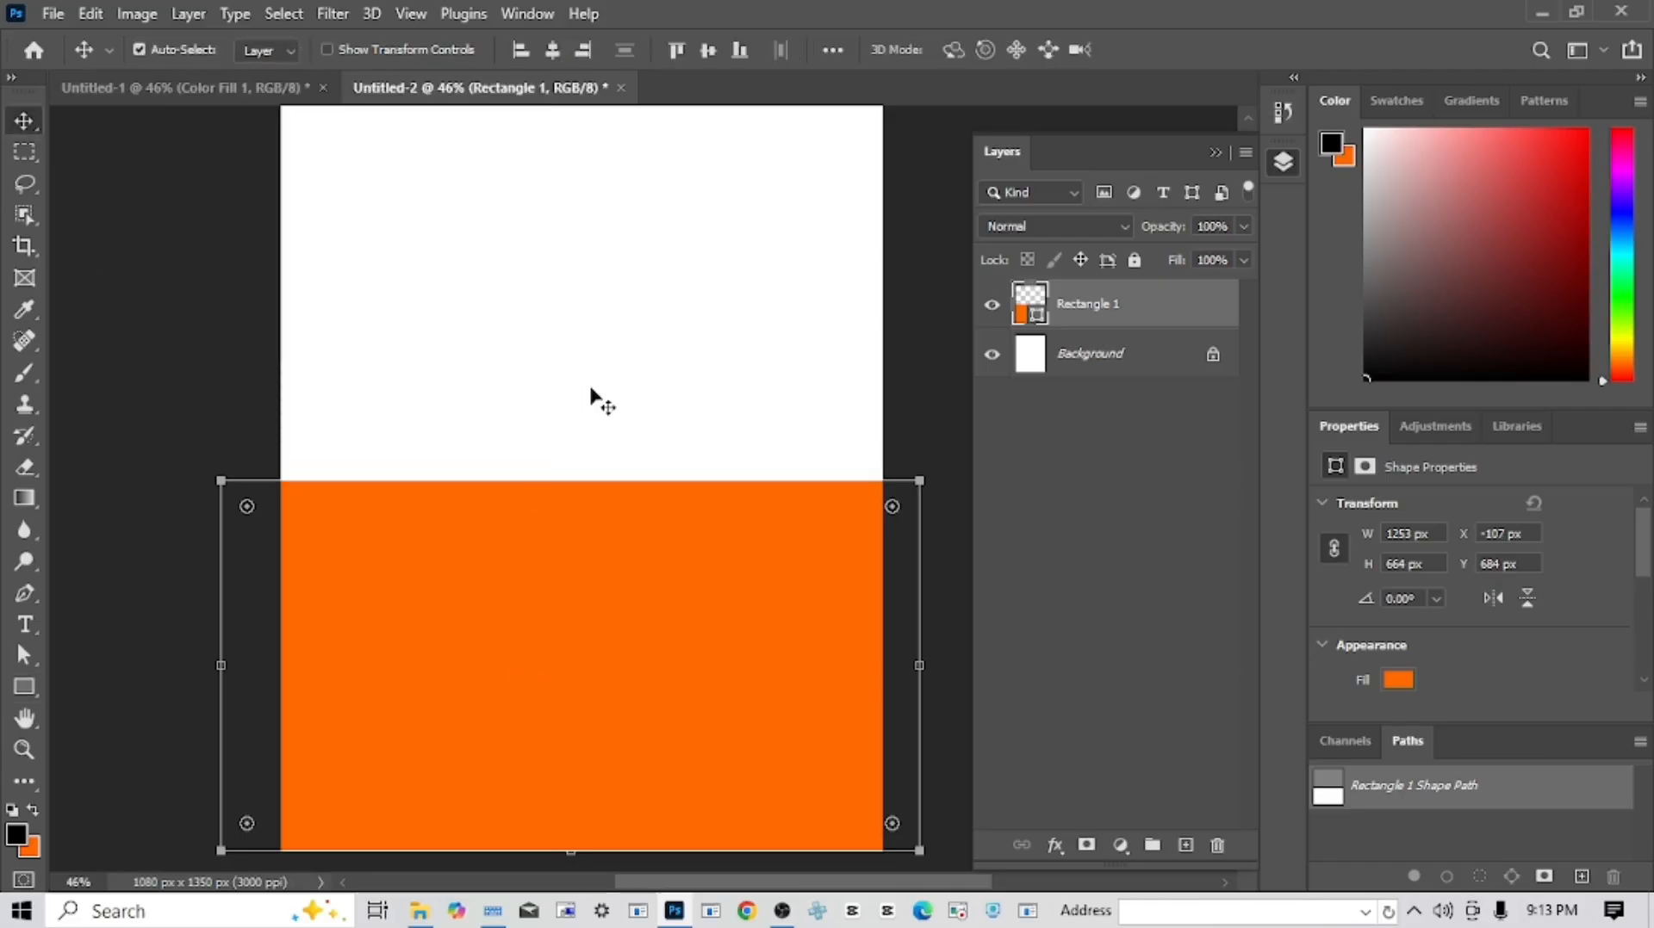
left_click(605, 449)
left_click_drag(627, 514, 591, 473)
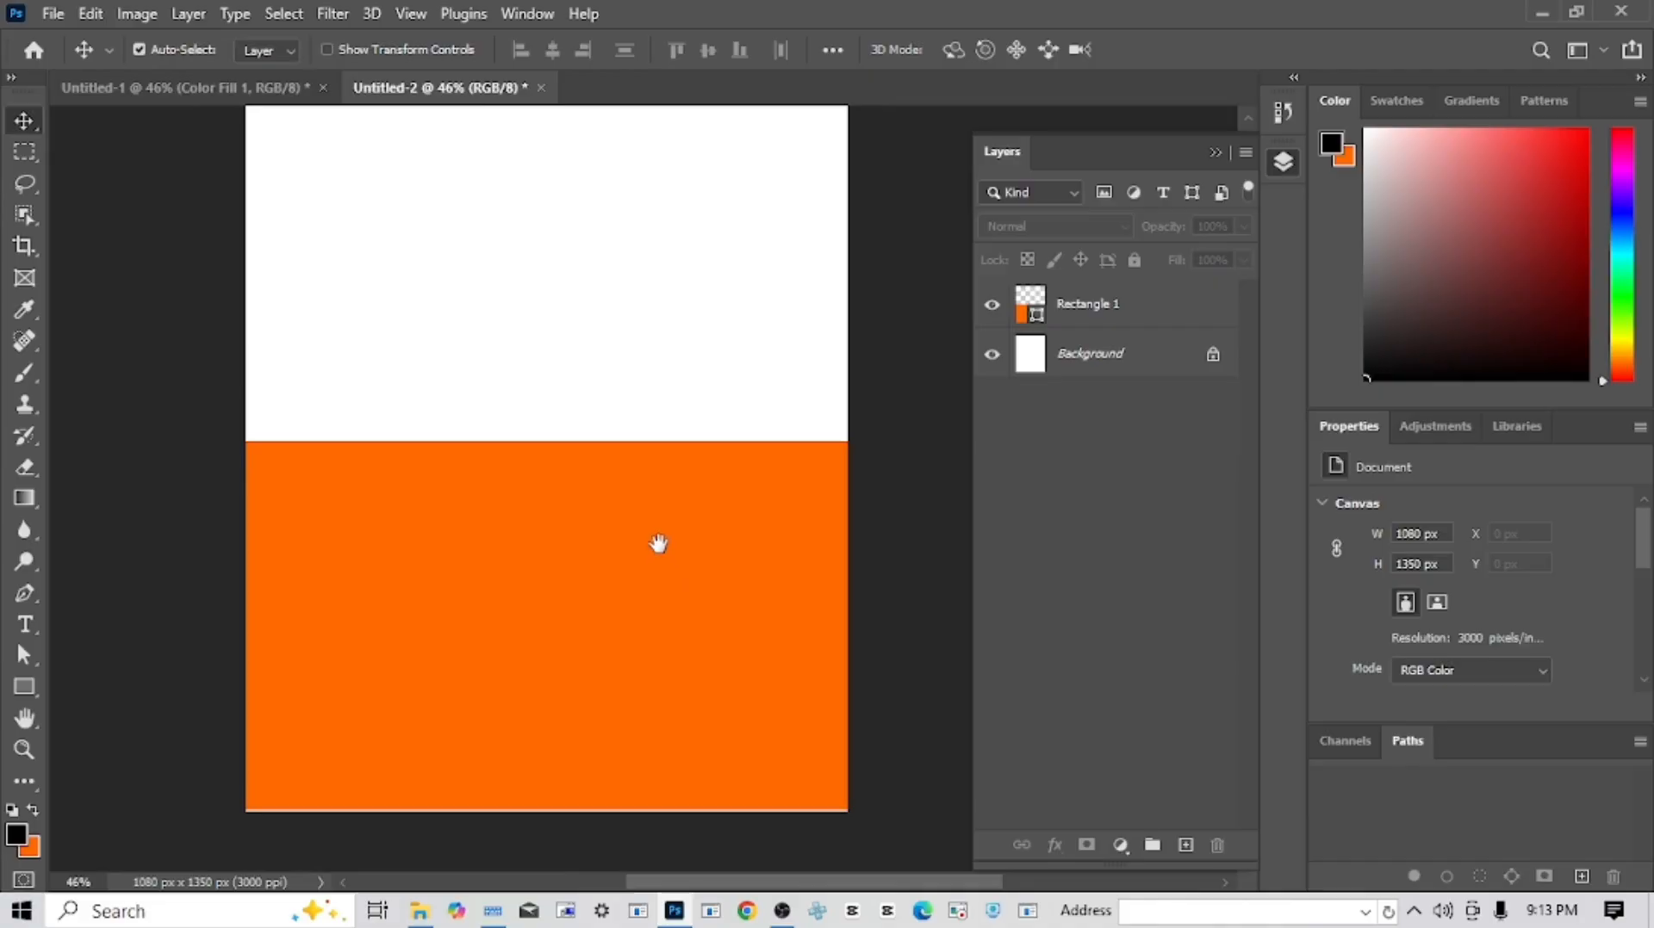
mouse_move(657, 546)
left_mouse_down()
mouse_move(681, 513)
mouse_move(686, 551)
left_mouse_up()
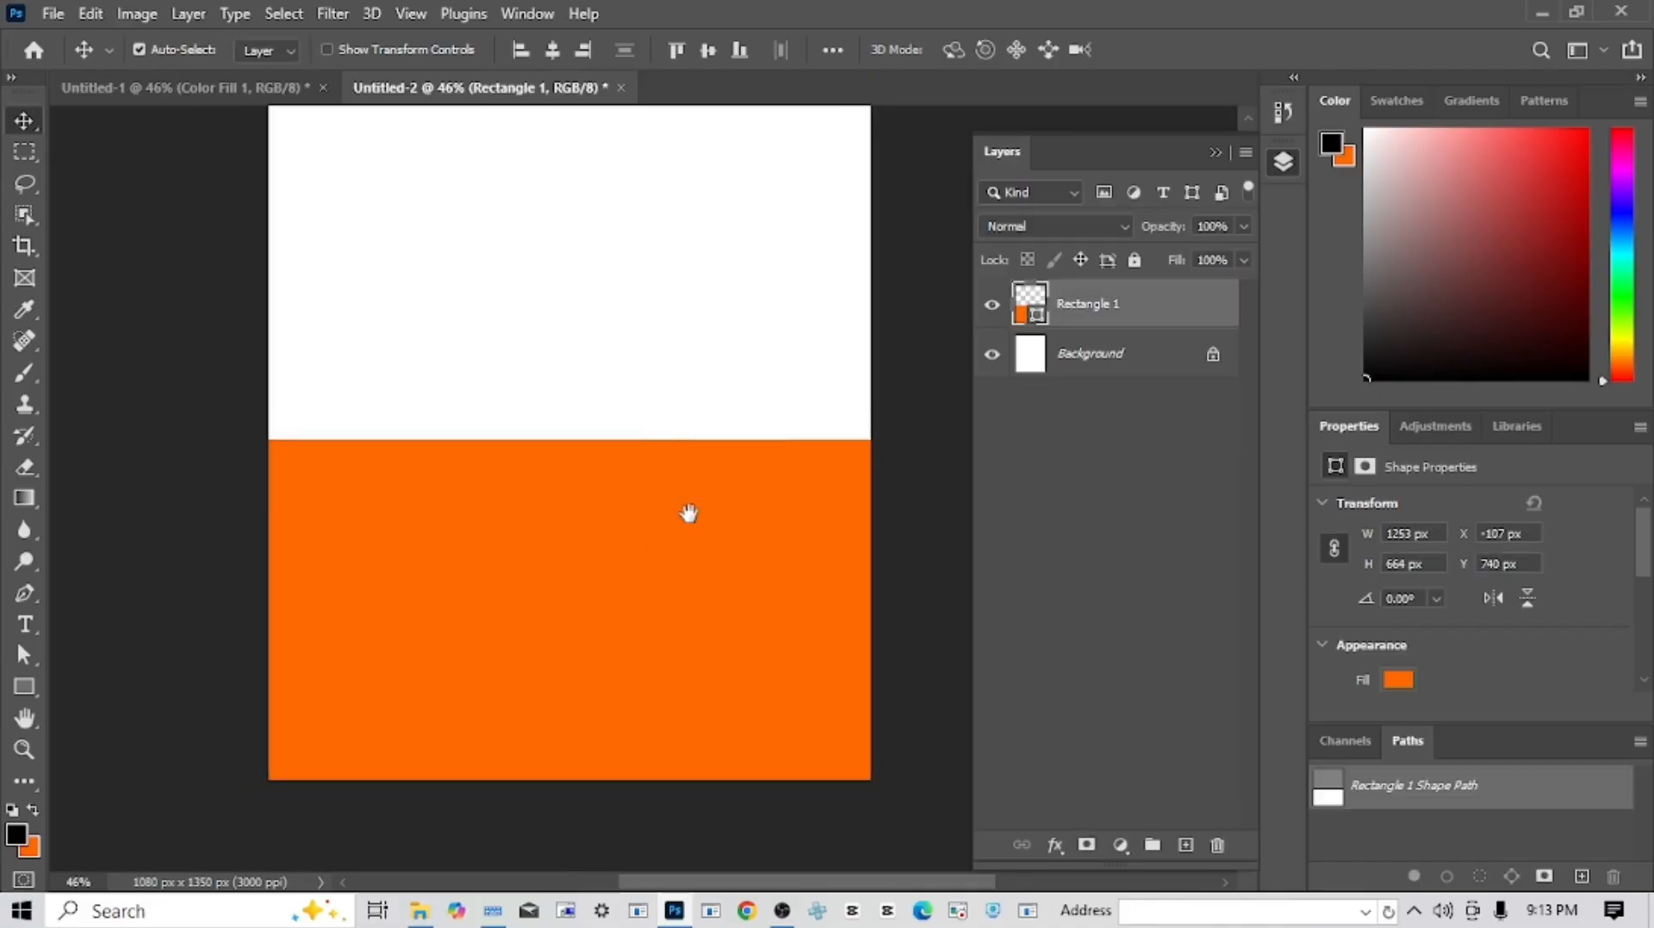
key("ctrl+0")
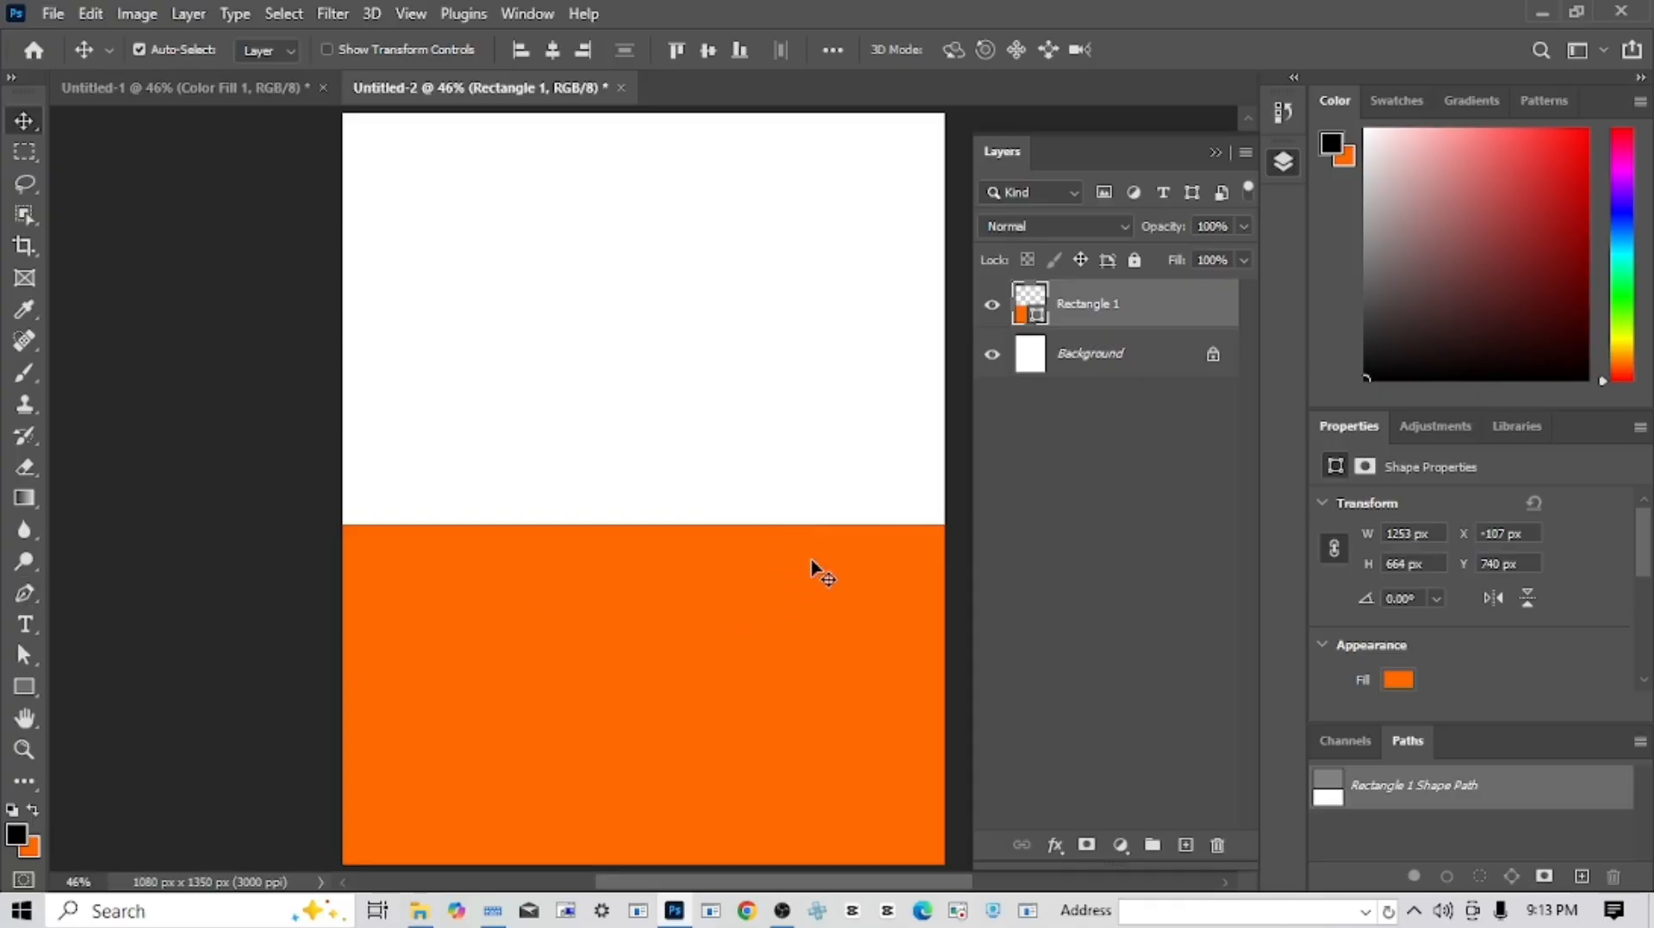
- Add an anchor point on the rectangle's upper edge and pull it down into a curve, allowing conversion to a regular path
left_click(19, 657)
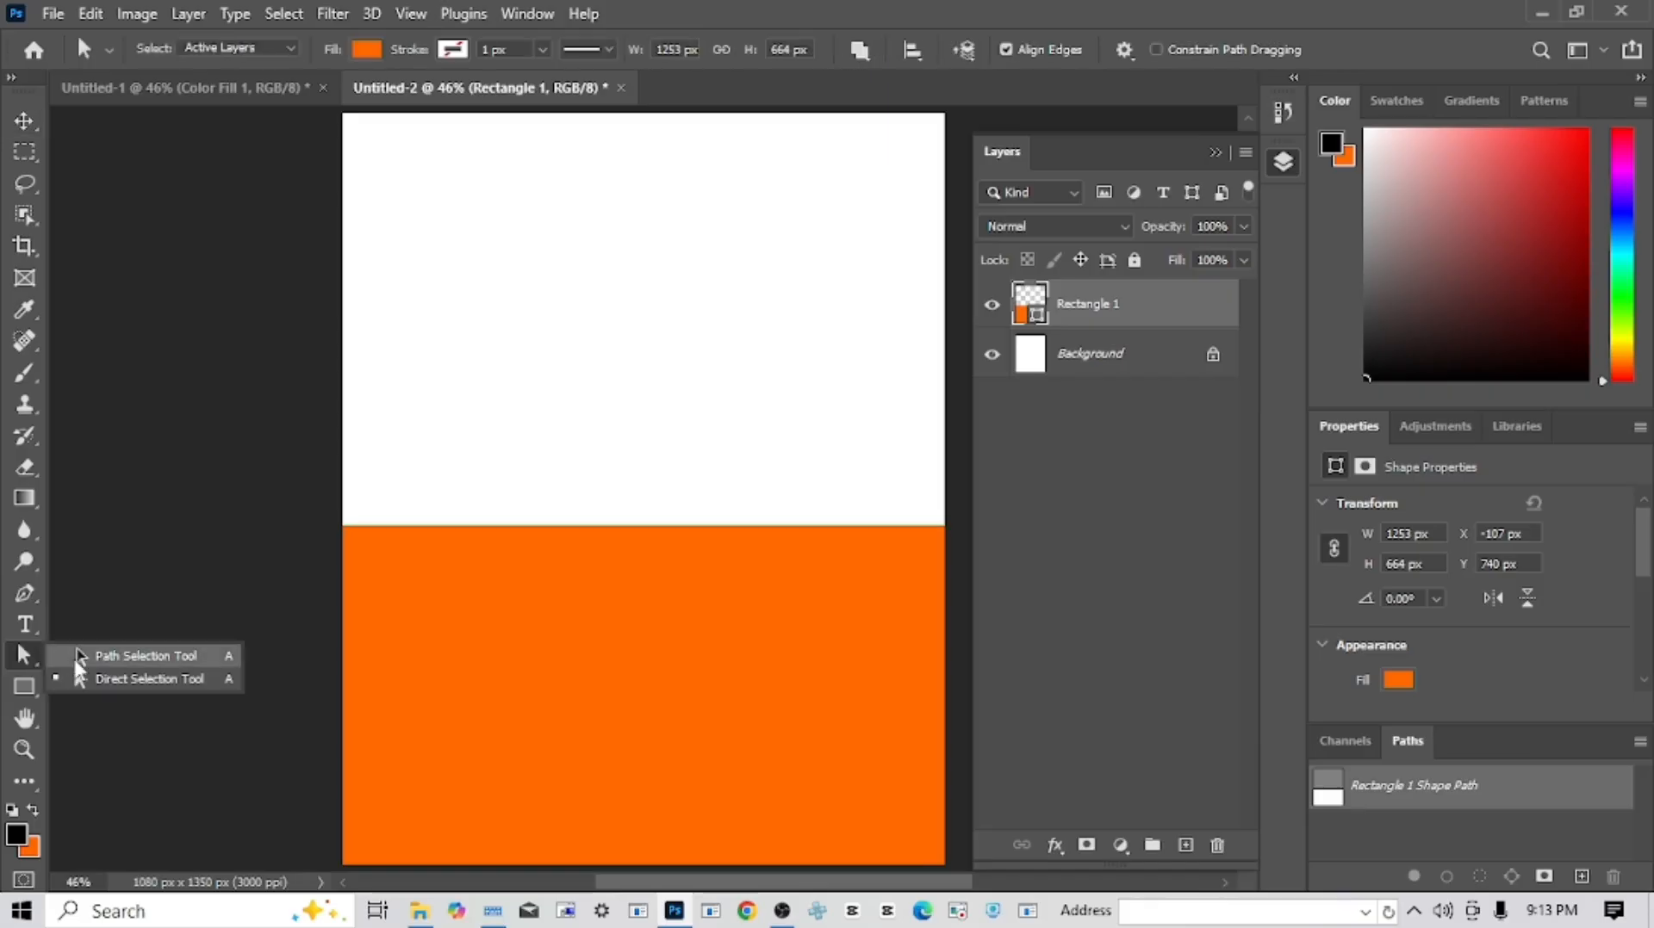
left_click(163, 687)
left_click_drag(572, 645, 496, 636)
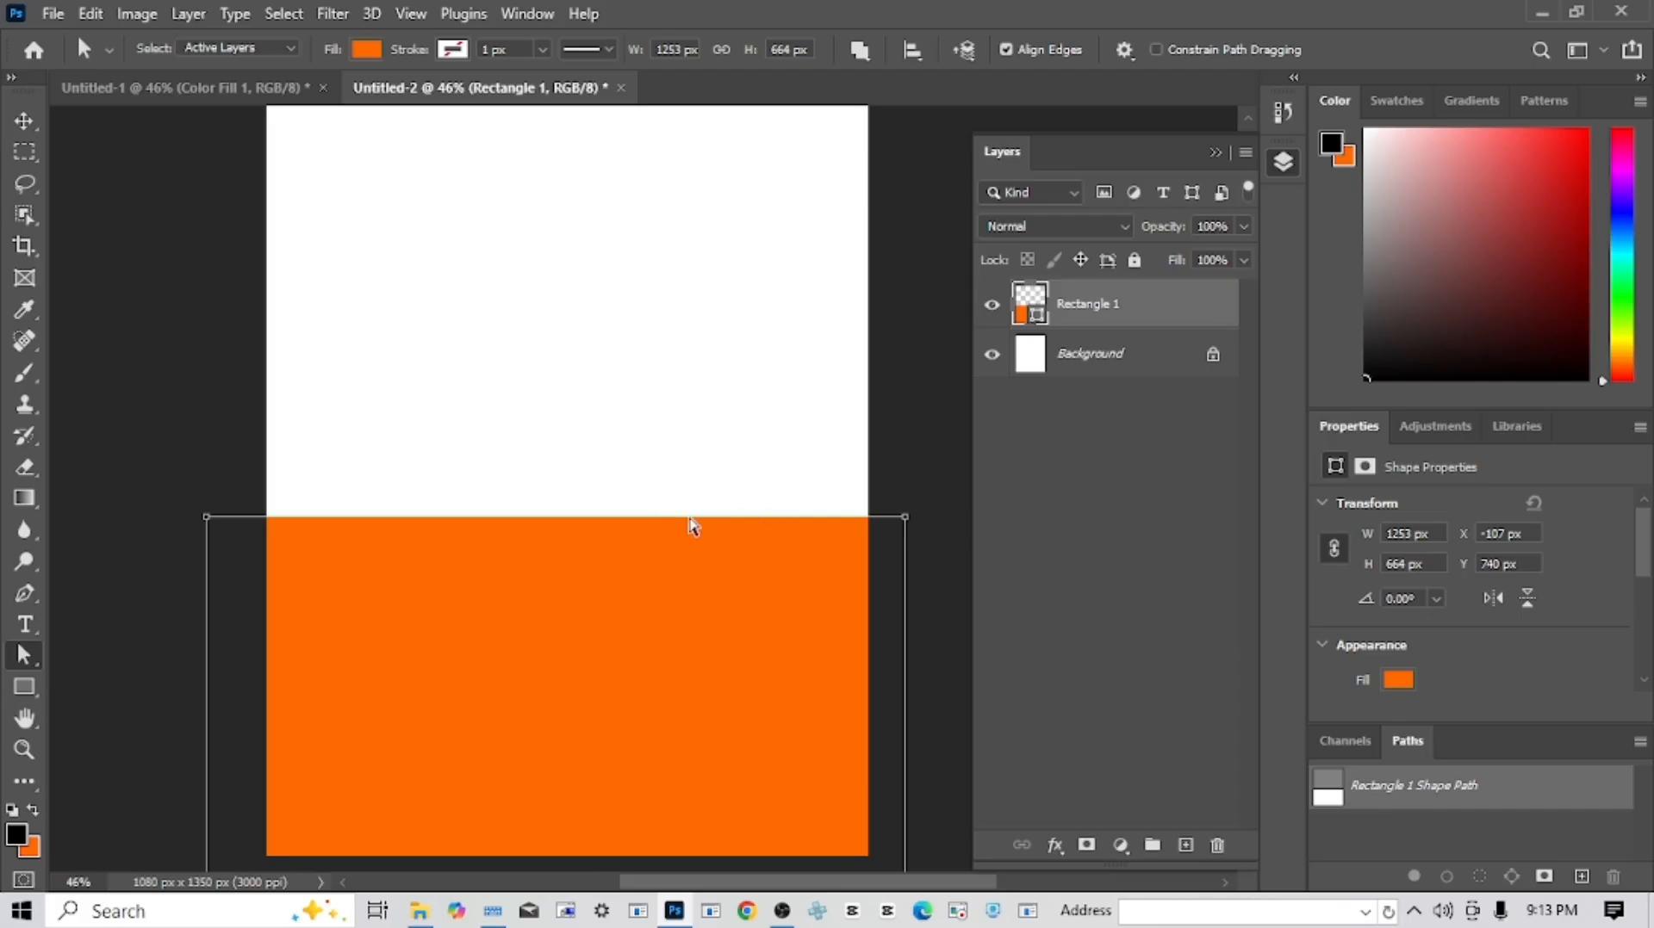
right_click(693, 527)
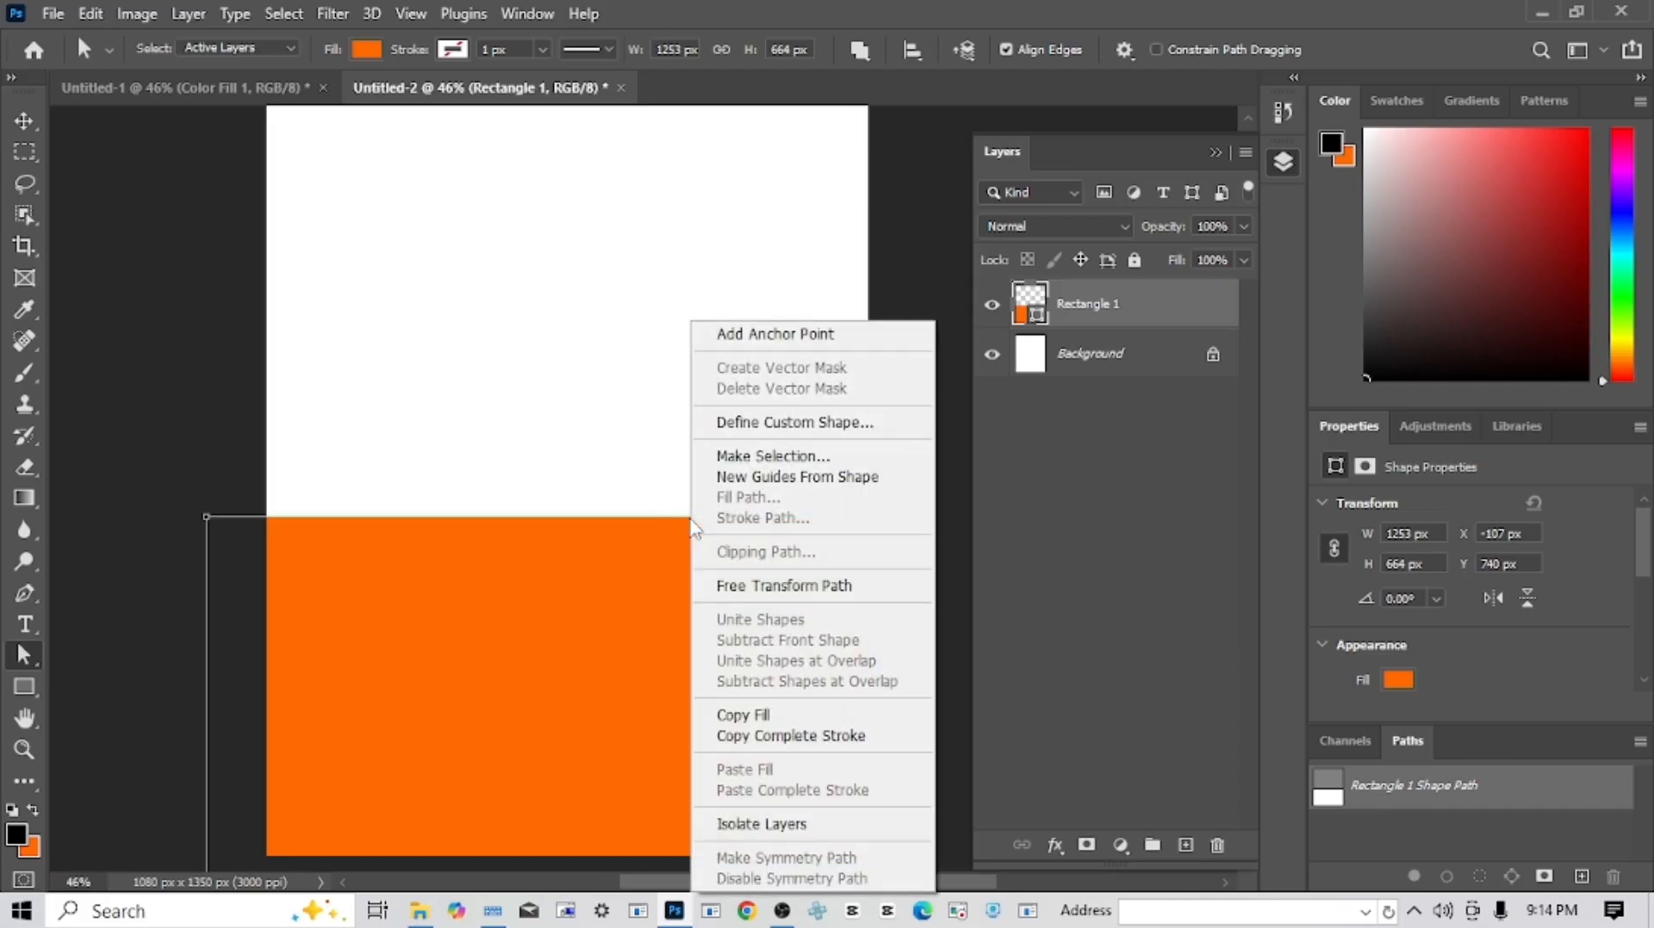
left_click(798, 336)
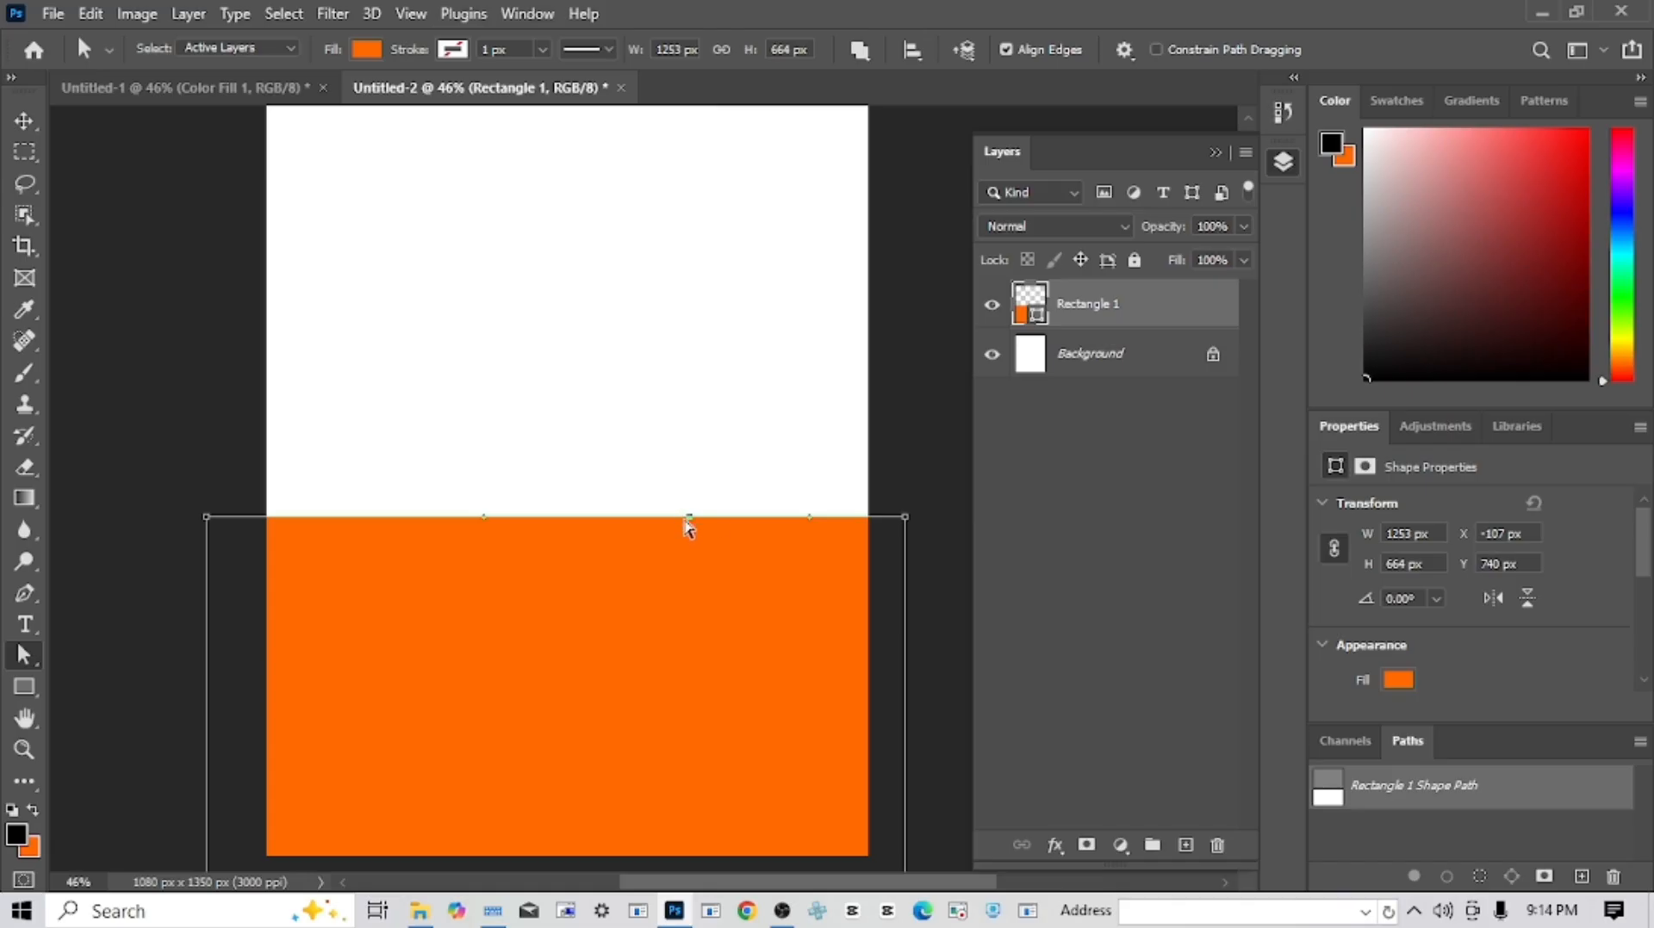
left_click_drag(689, 521, 693, 625)
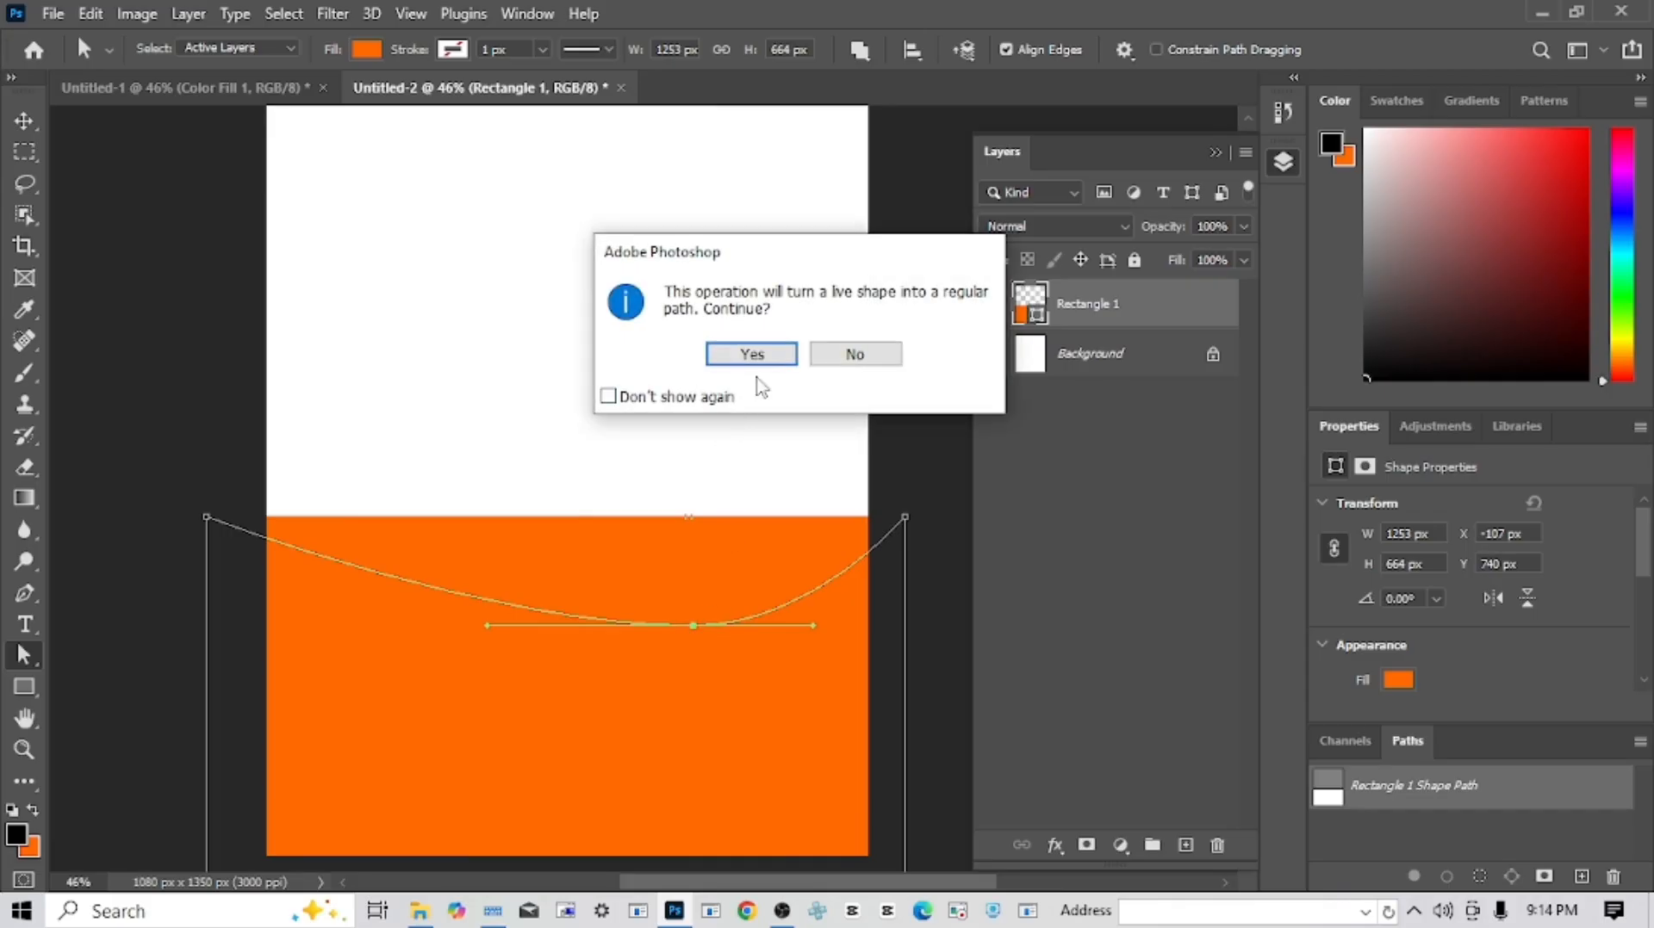
left_click(751, 354)
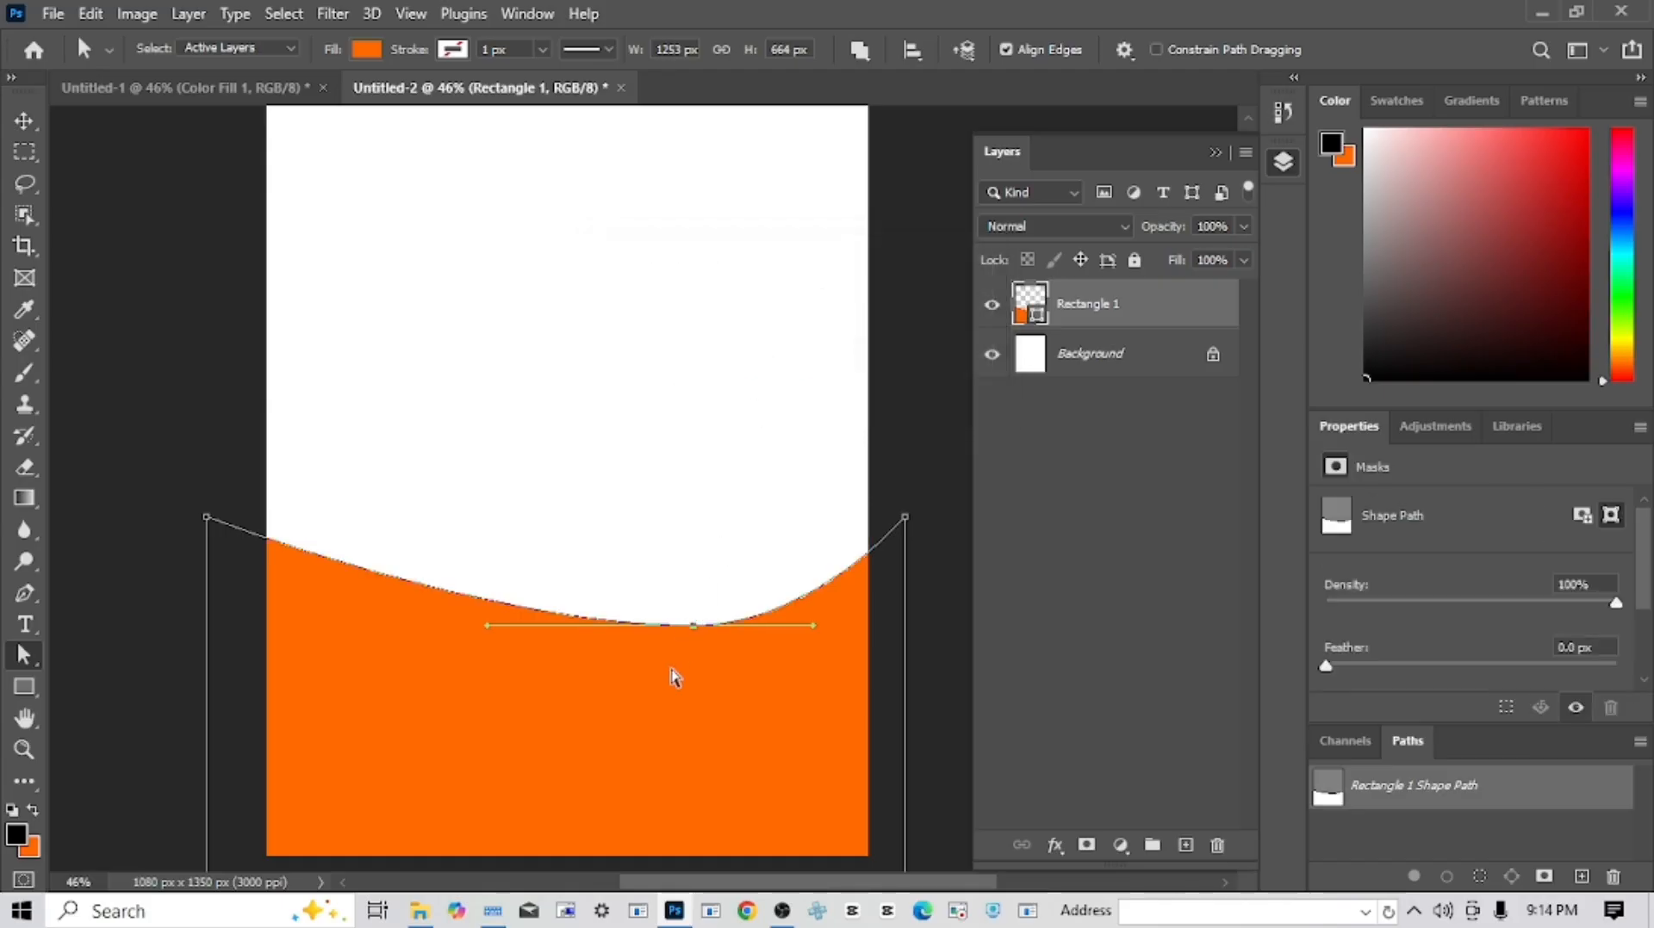
- Pull the curve's middle anchor point further down and slightly left to deepen the dip, and deselect the shape
left_click_drag(693, 630, 672, 679)
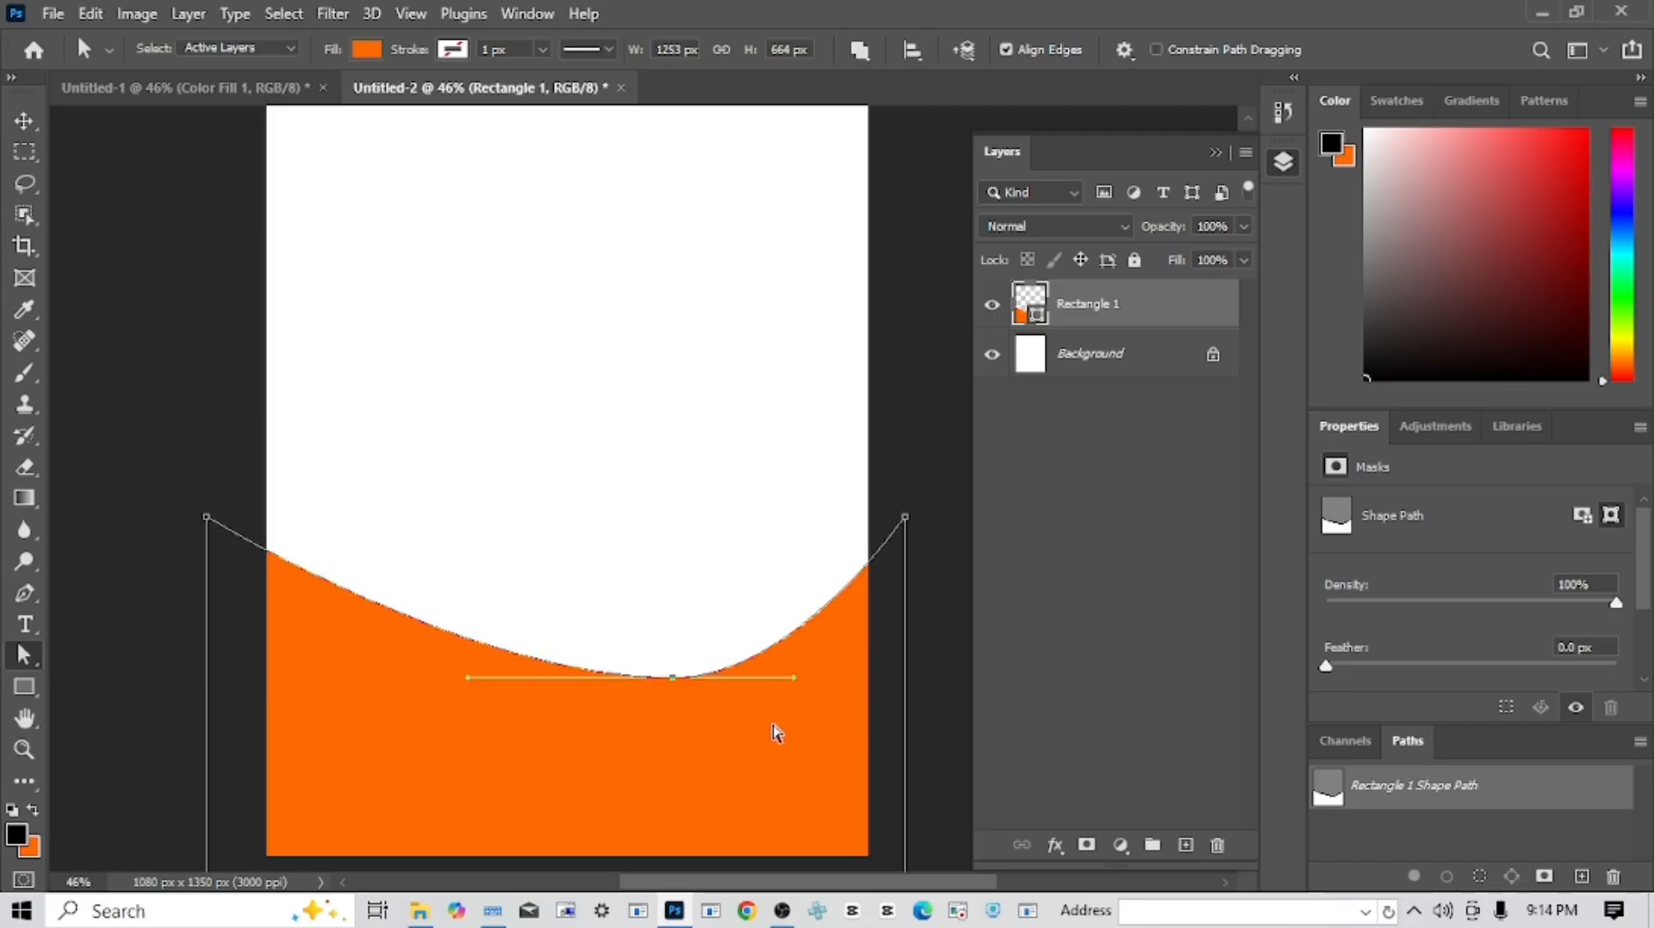
scroll(615, 698, "down", 1)
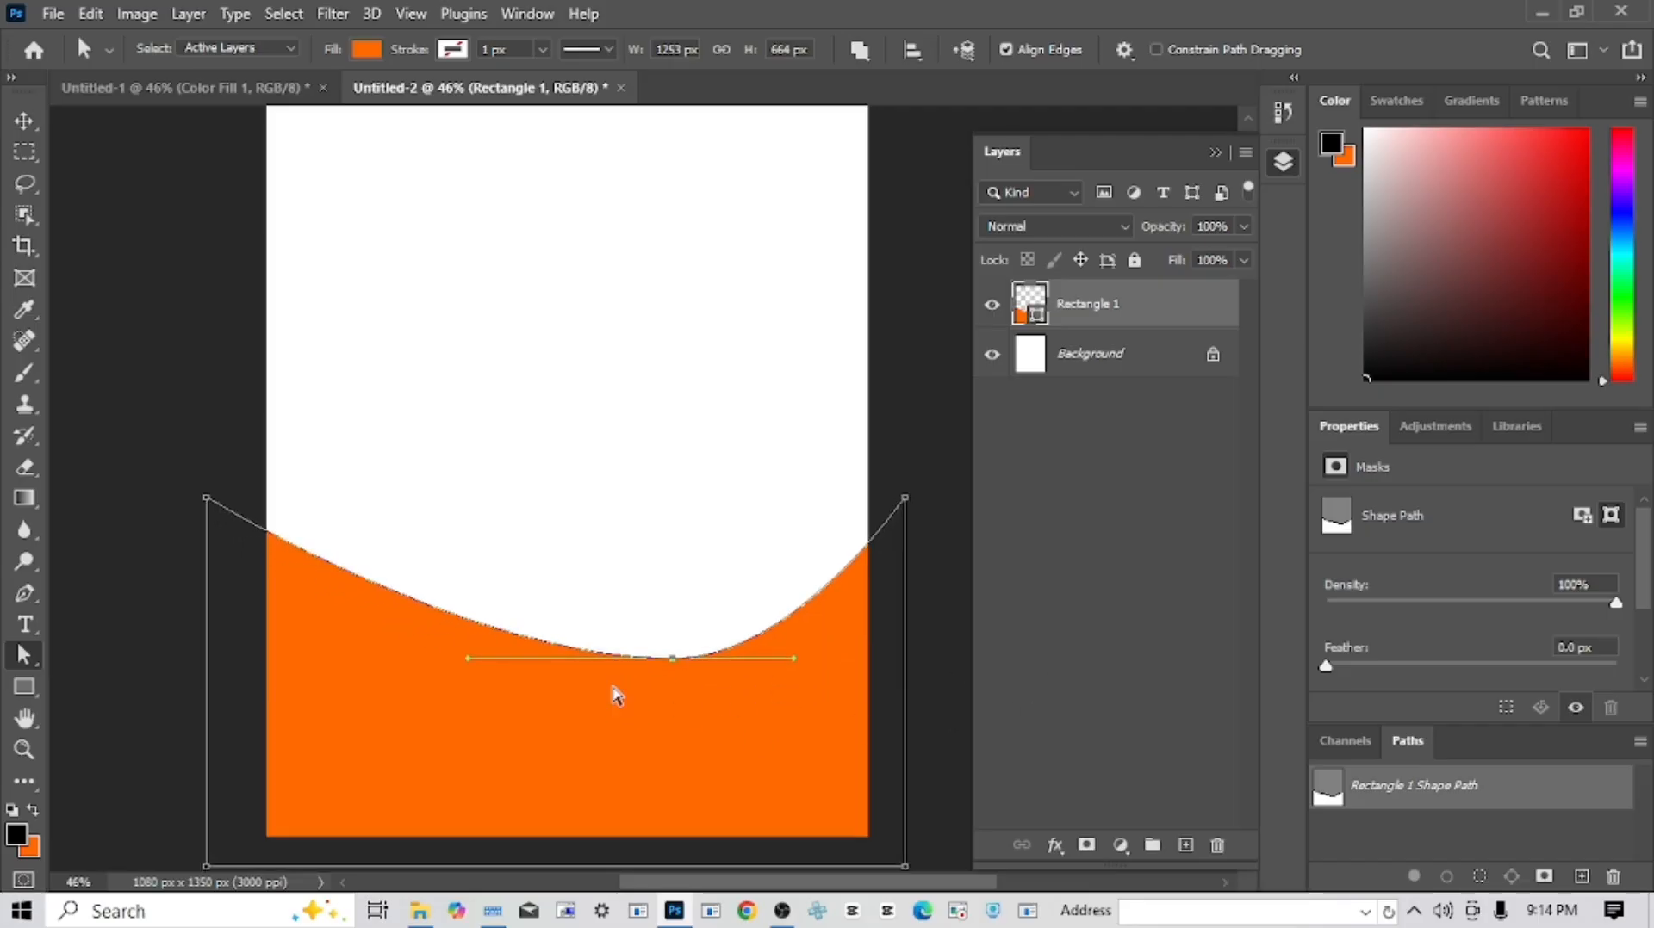
scroll(616, 696, "down", 1)
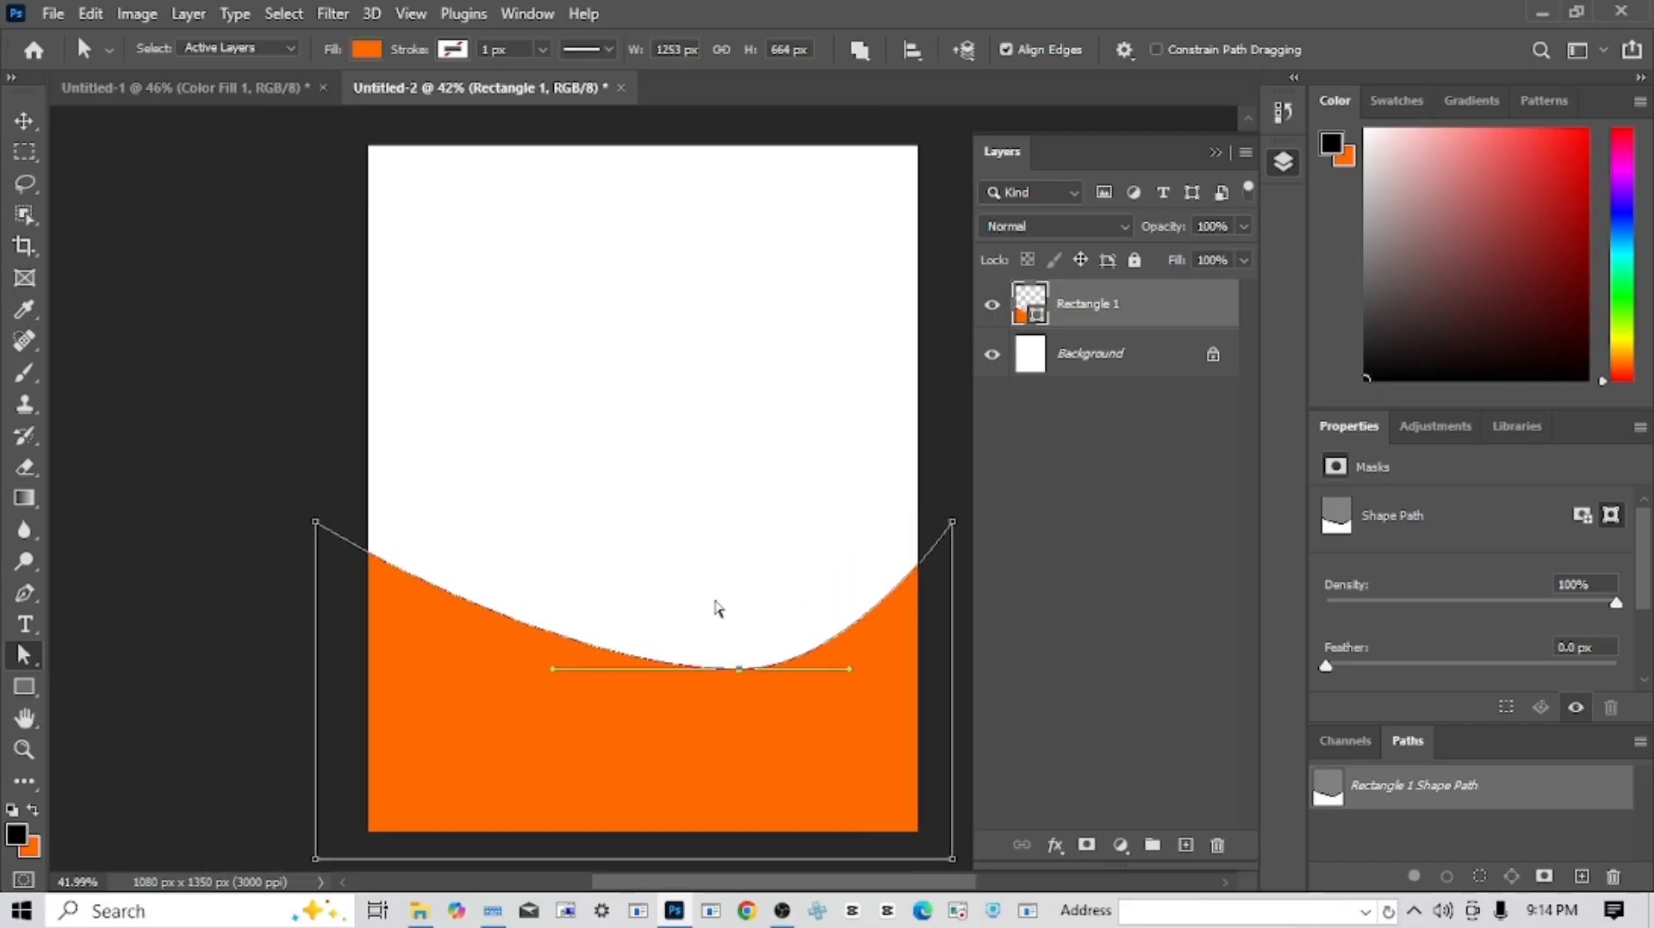
key("v")
left_click(777, 611)
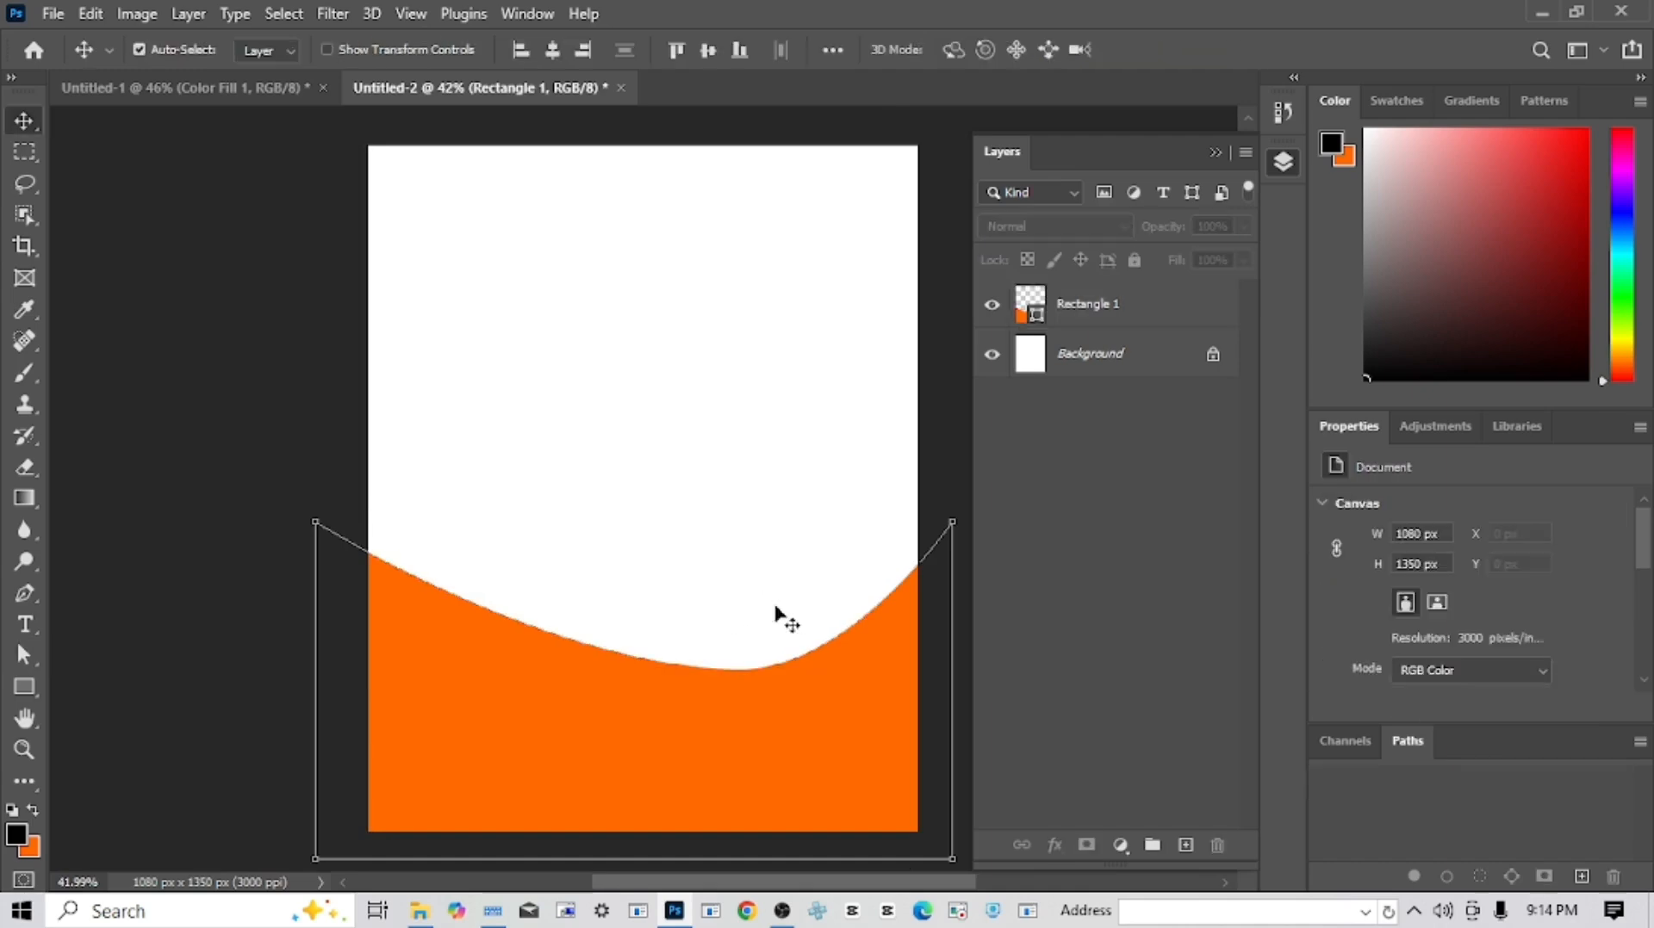
scroll(635, 686, "up", 1)
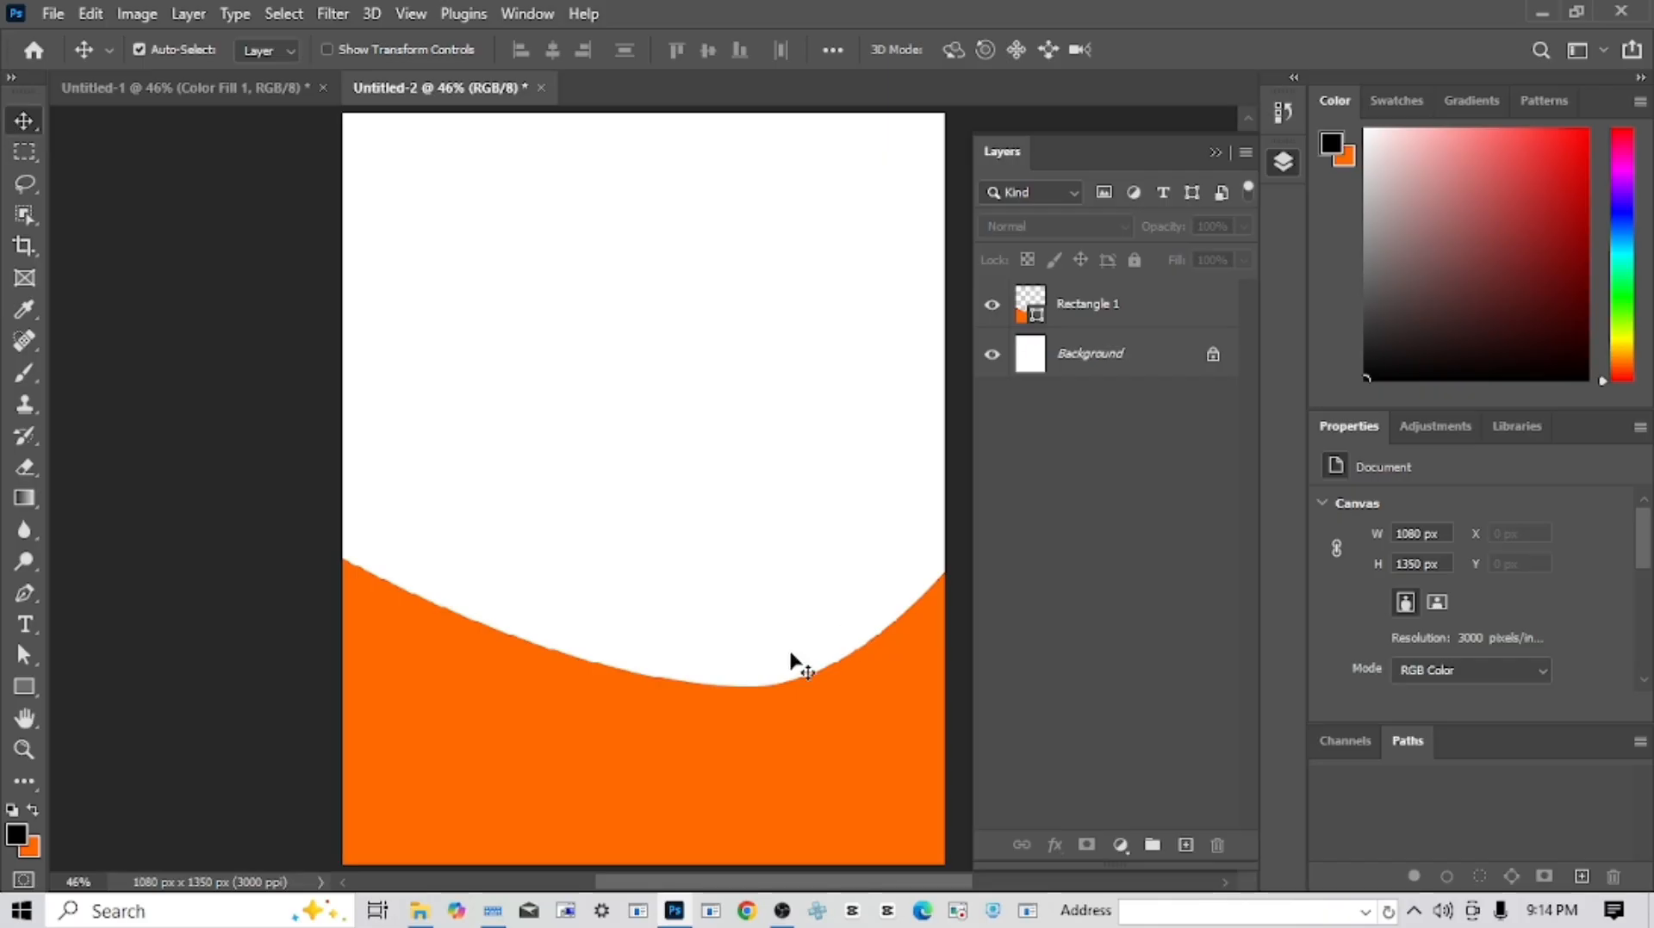
key("ctrl+minus")
key("ctrl+0")
left_click_drag(779, 709, 772, 605)
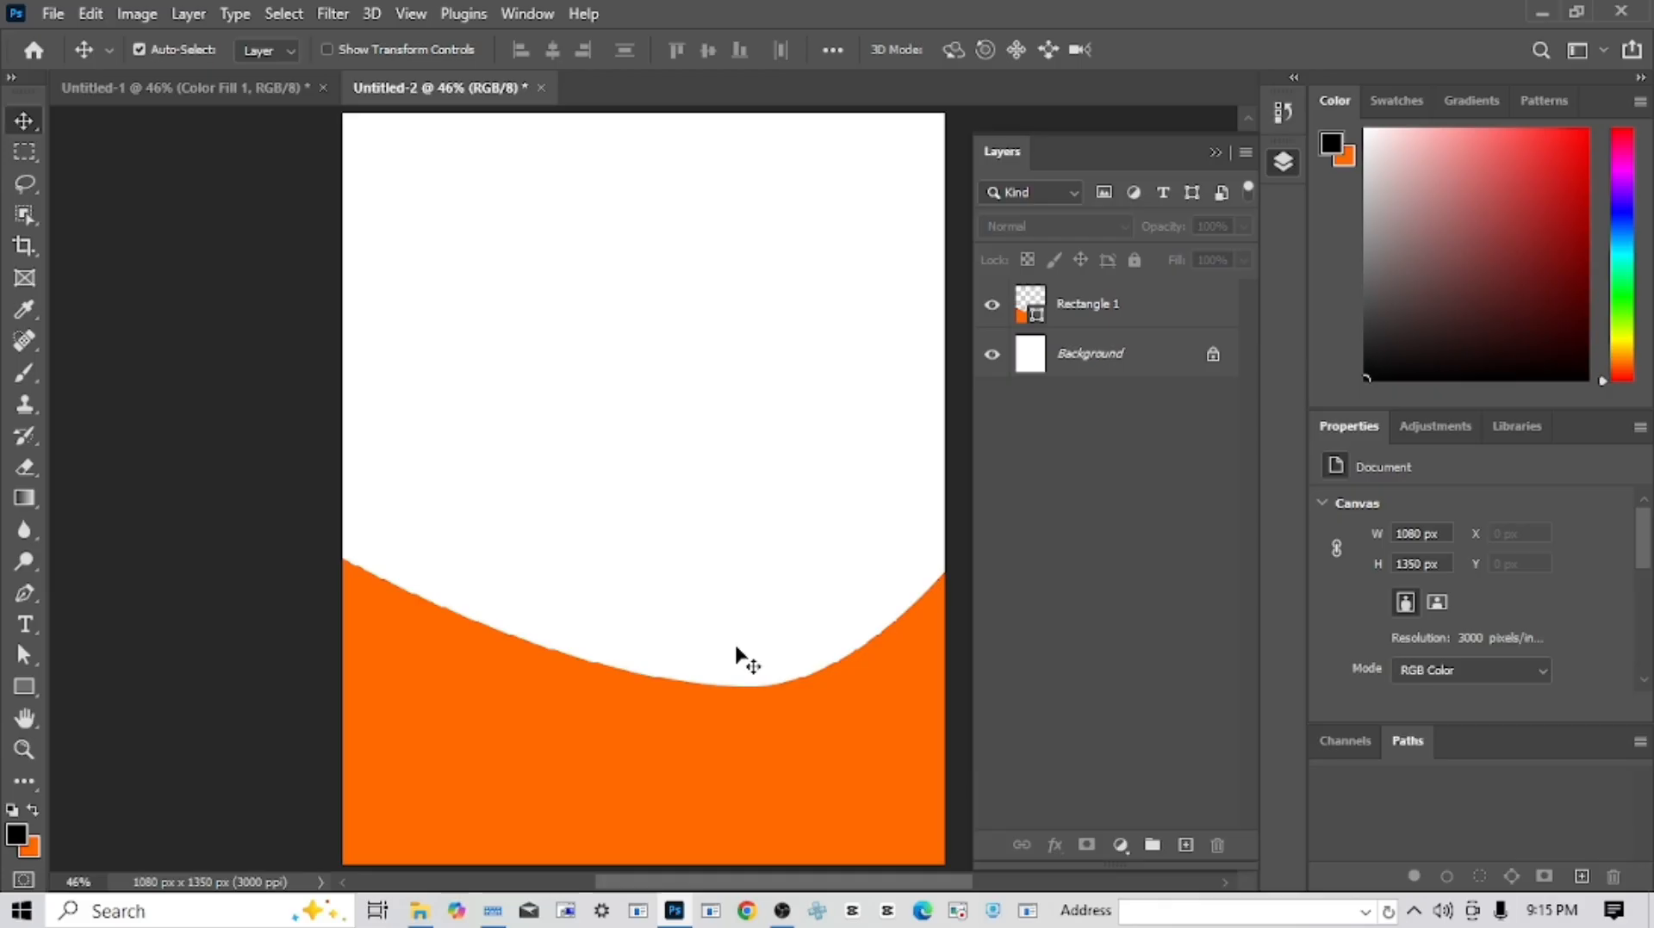
- Place the "pattern background" image from File Explorer over the orange shape at the canvas's lower edge, at about Y 785 px
left_click(420, 911)
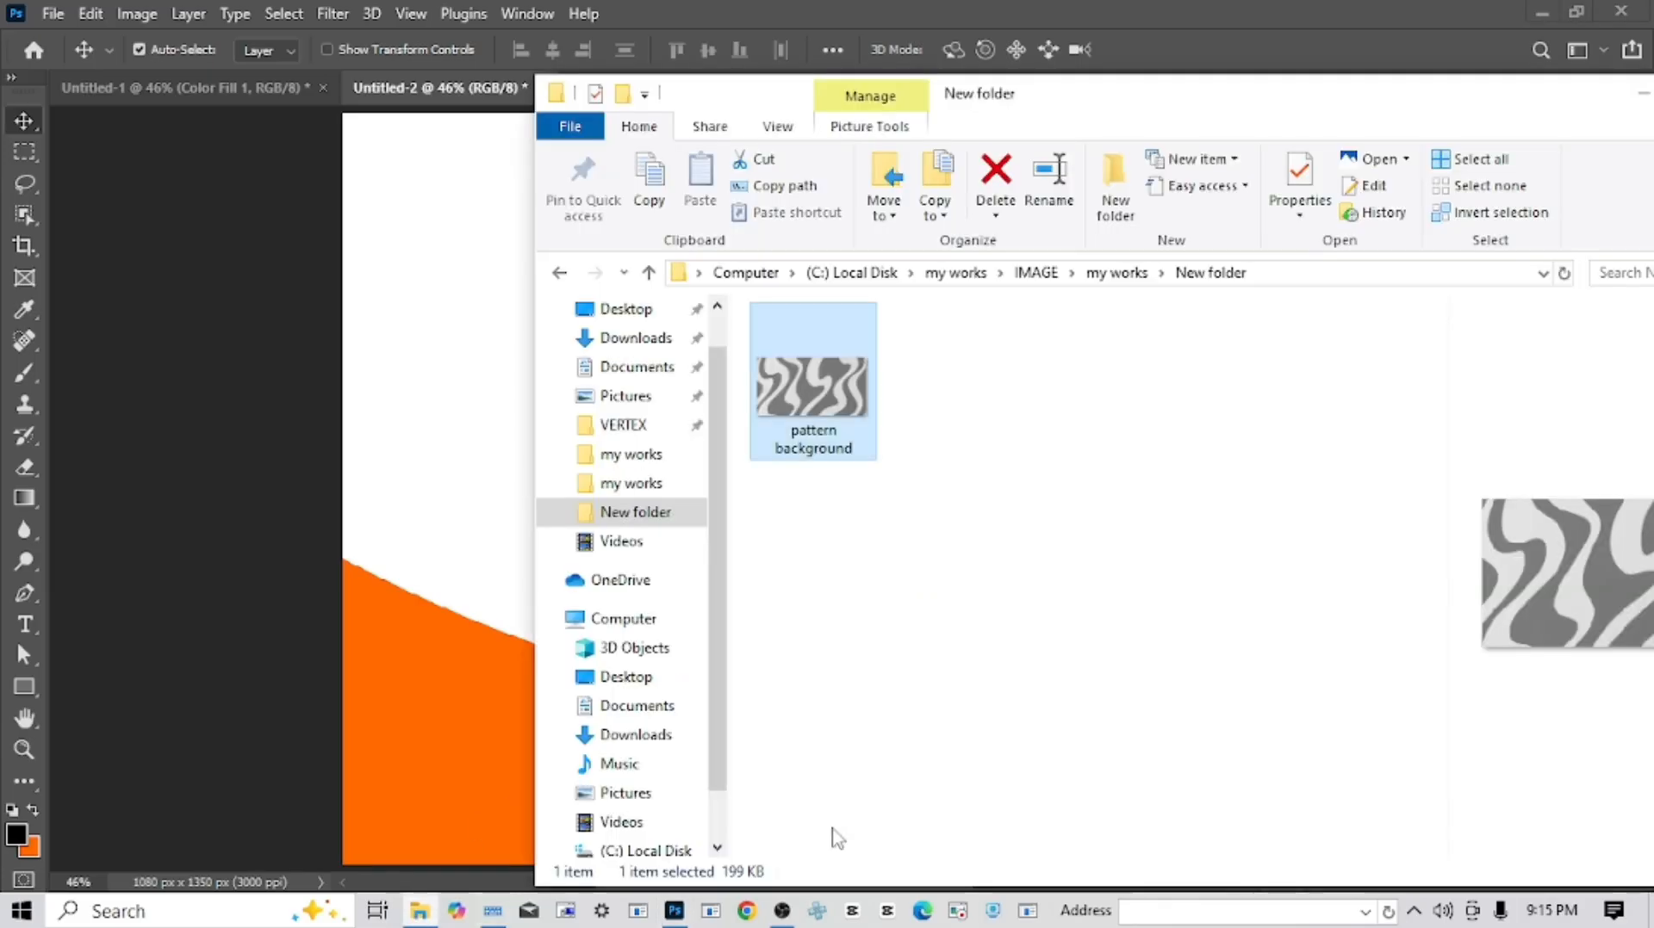
left_click_drag(825, 389, 533, 489)
left_click_drag(653, 594, 663, 799)
key("Return")
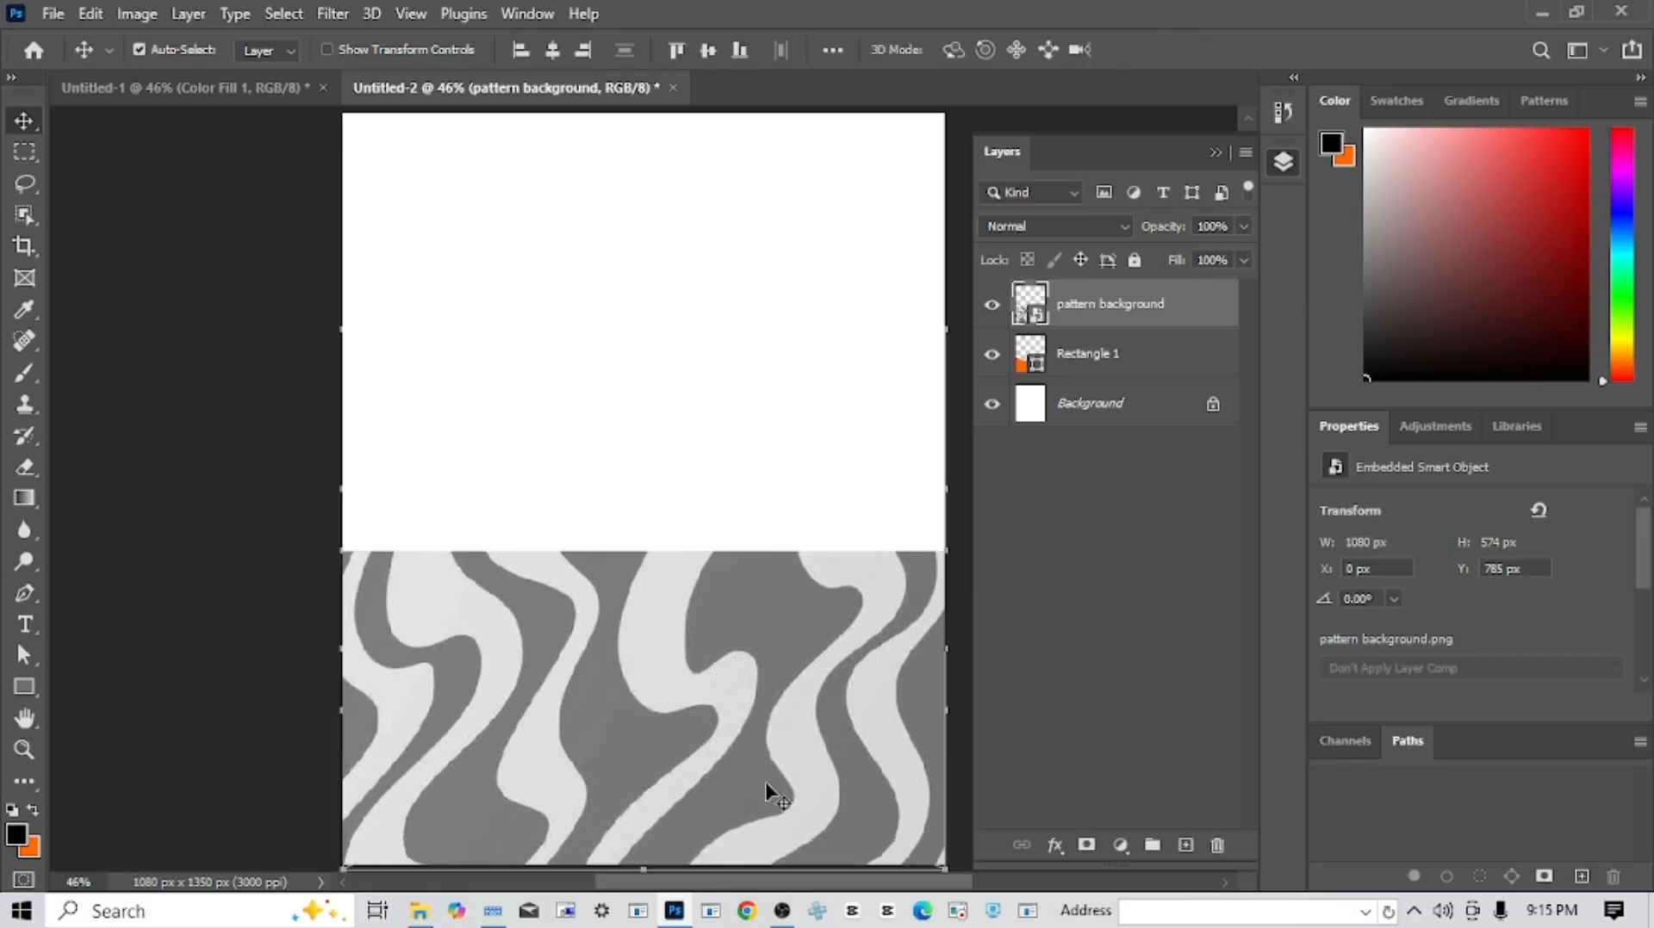
left_click_drag(768, 786, 750, 571)
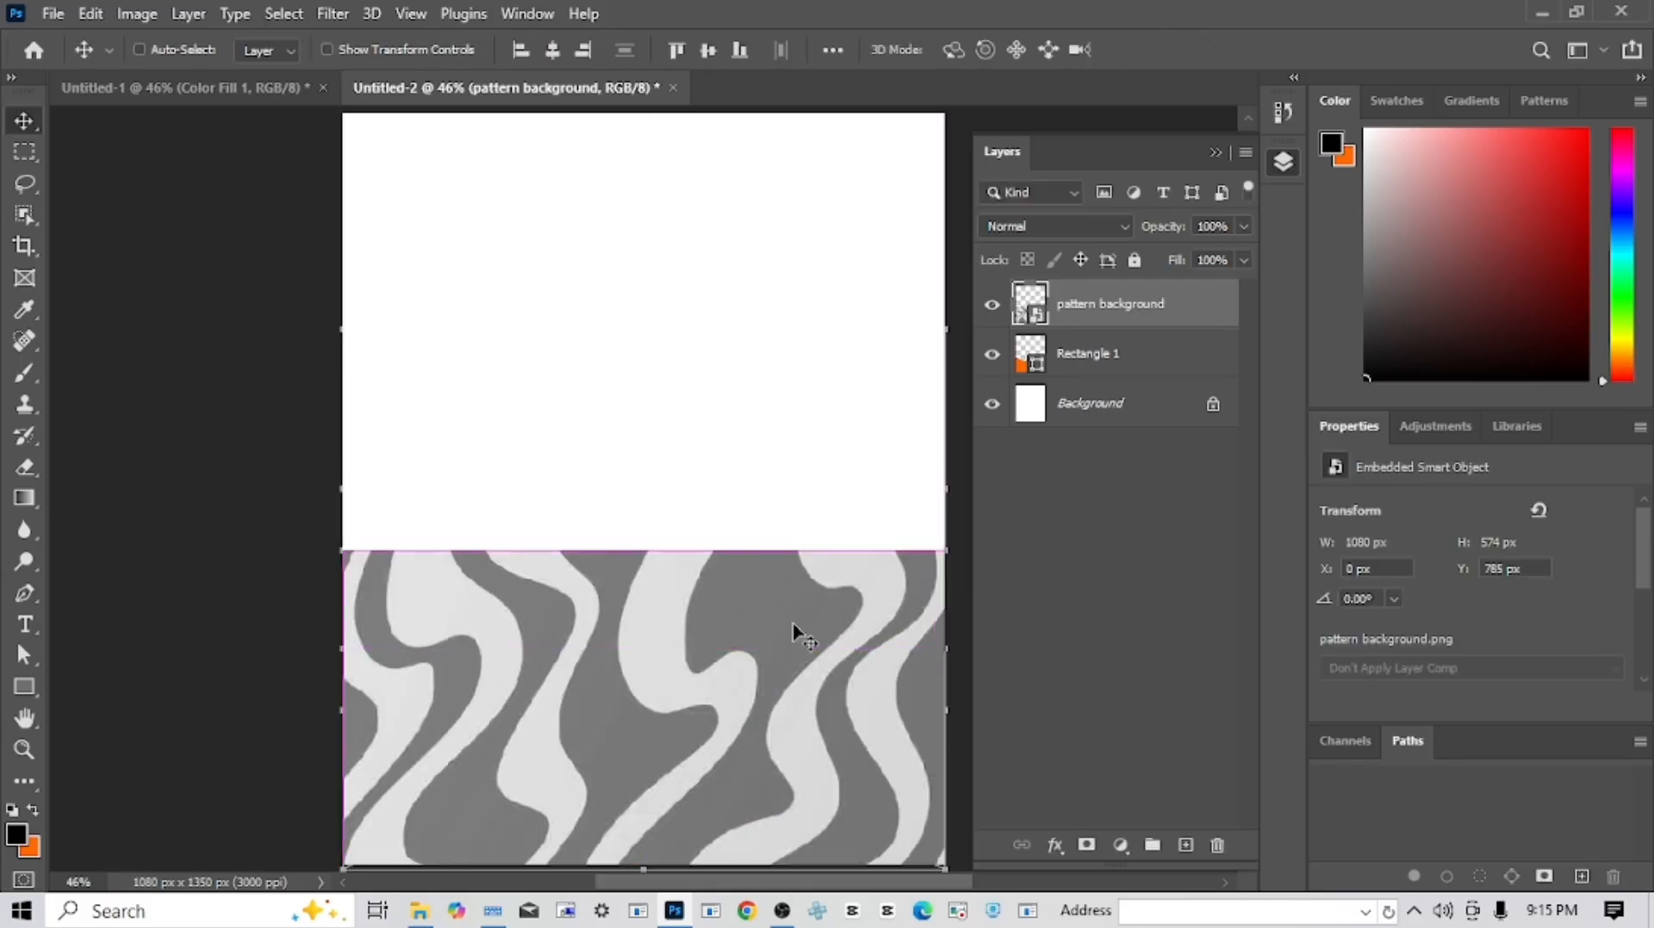
key("ctrl+z")
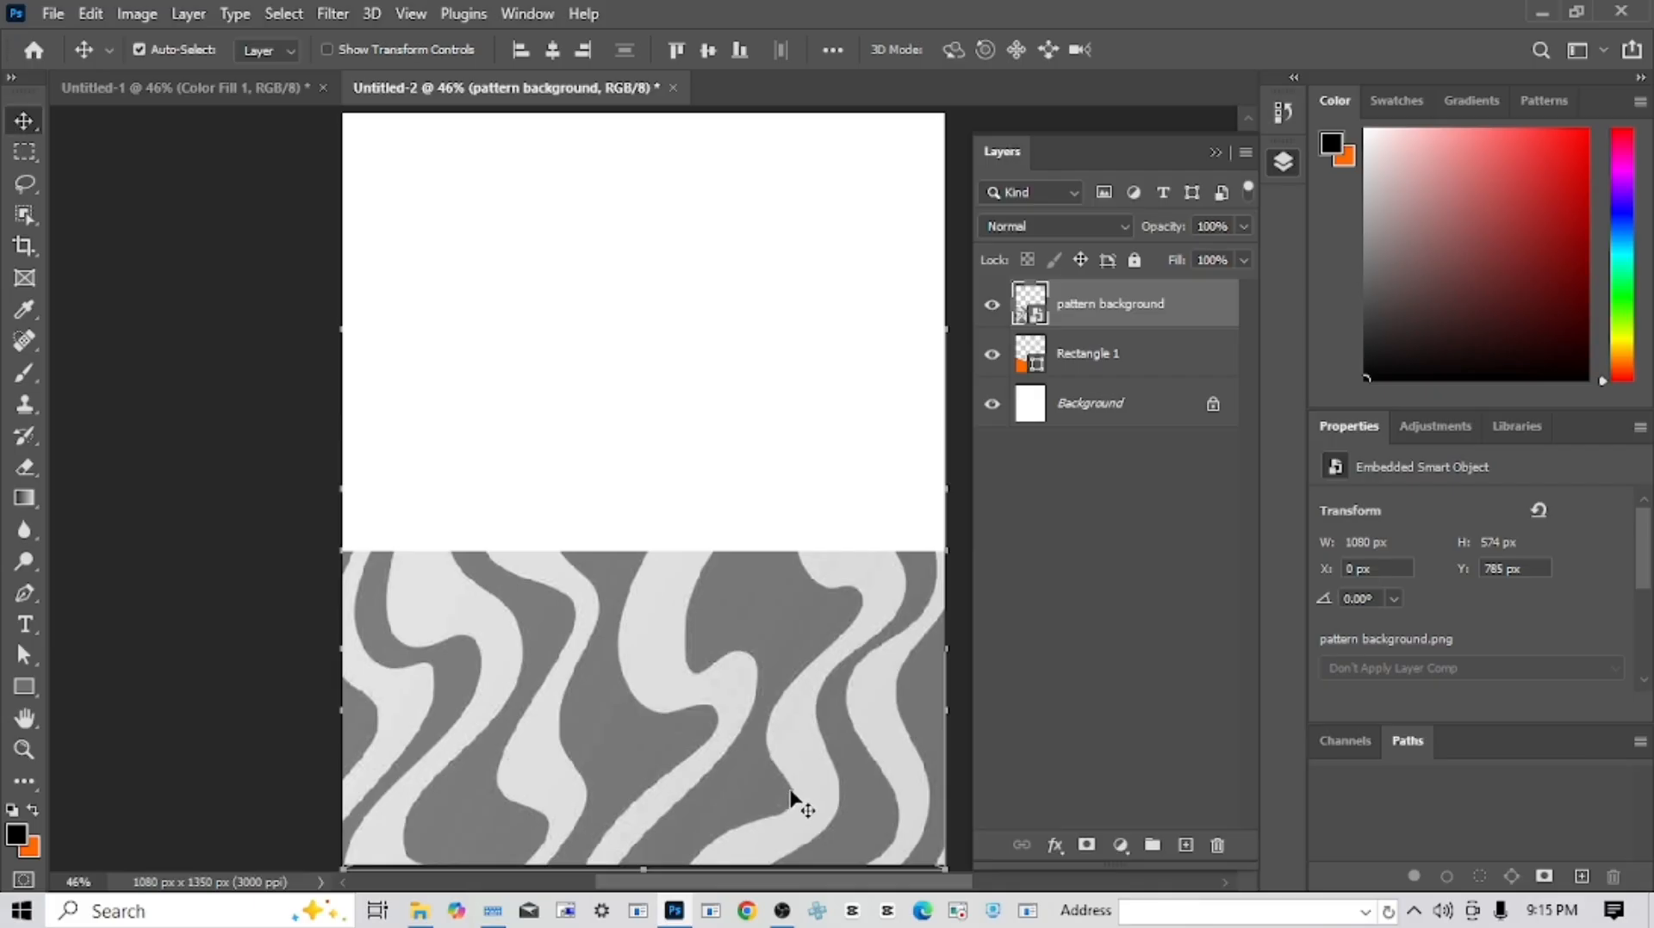
left_click_drag(798, 783, 794, 745)
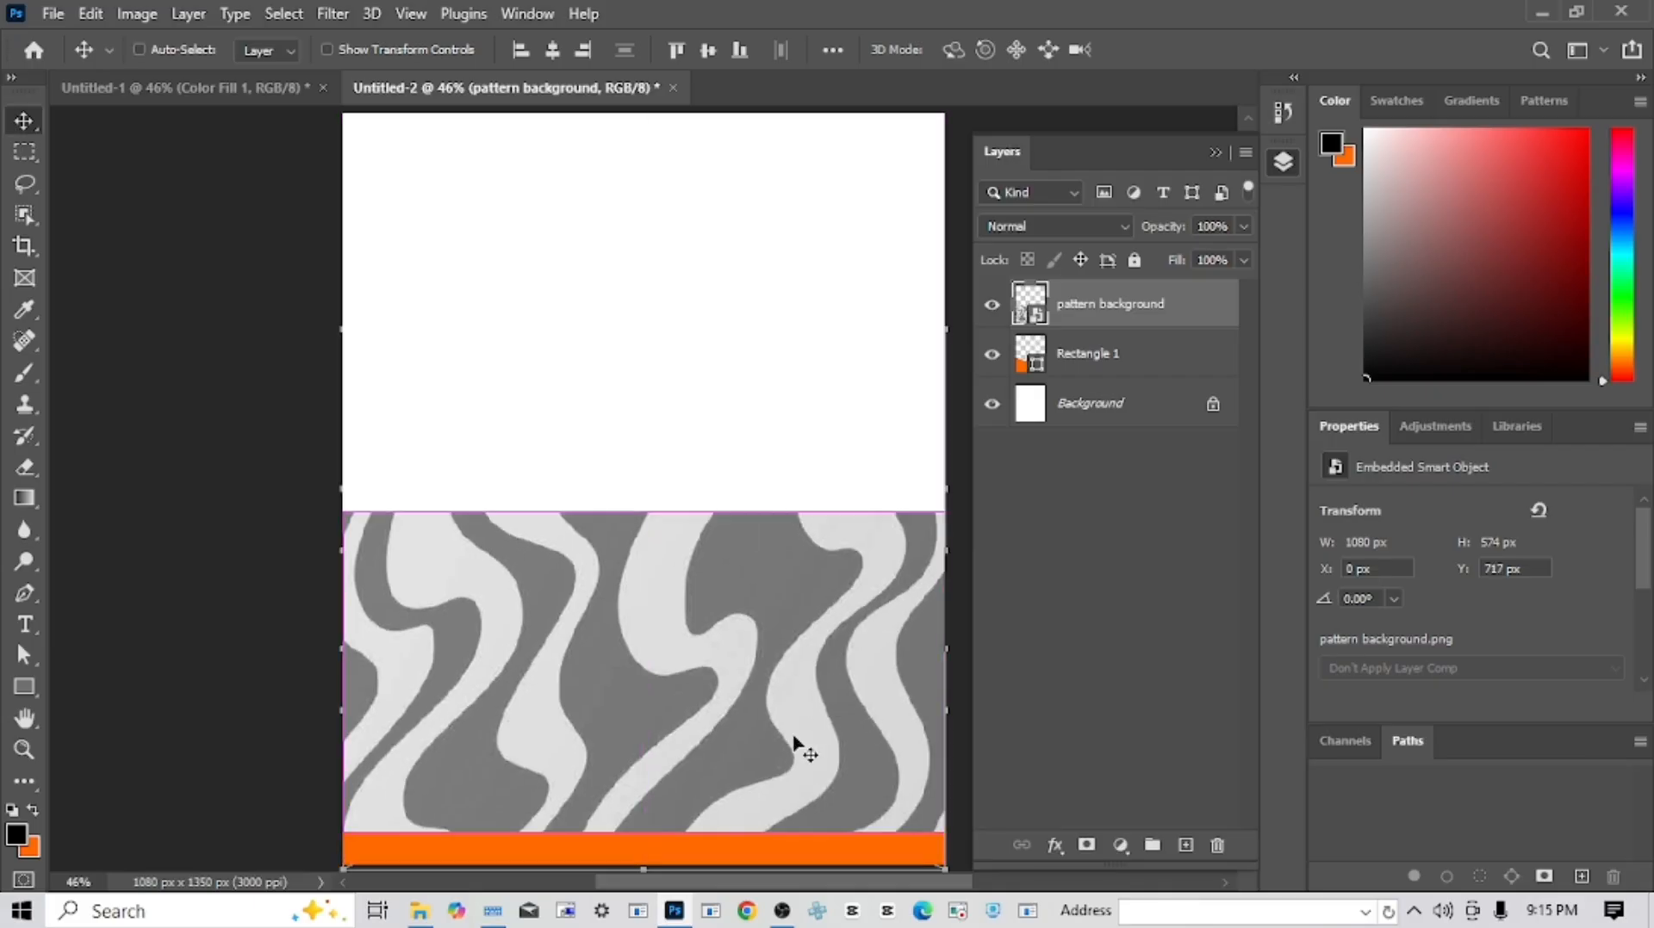
key("ctrl+z")
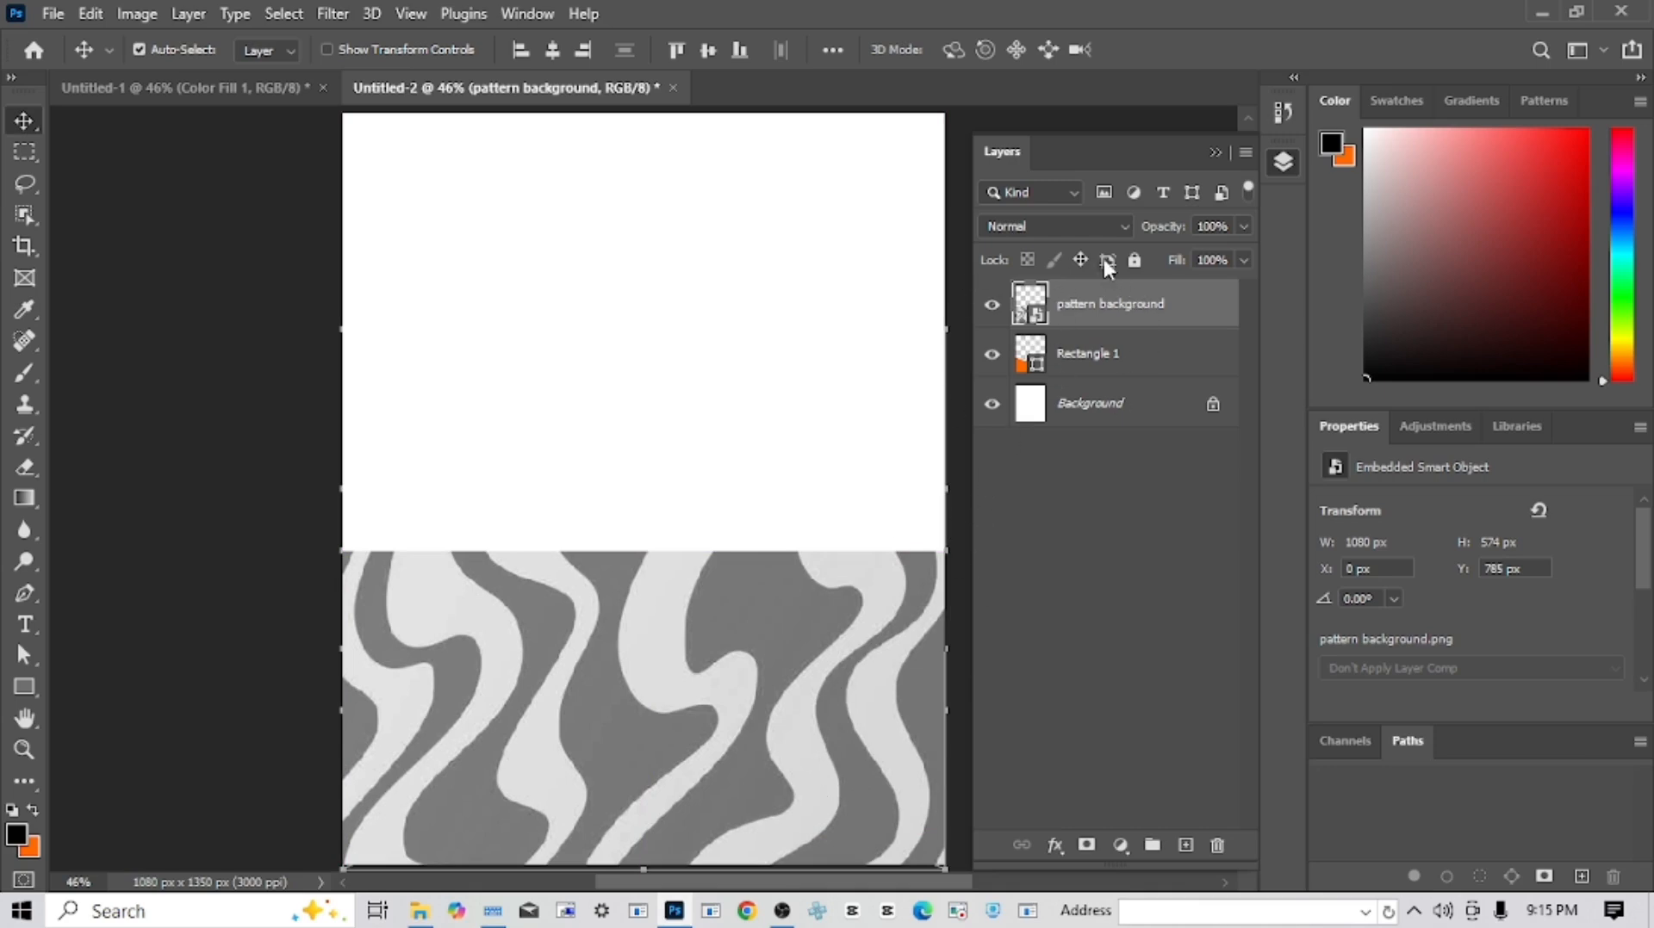
left_click(1069, 231)
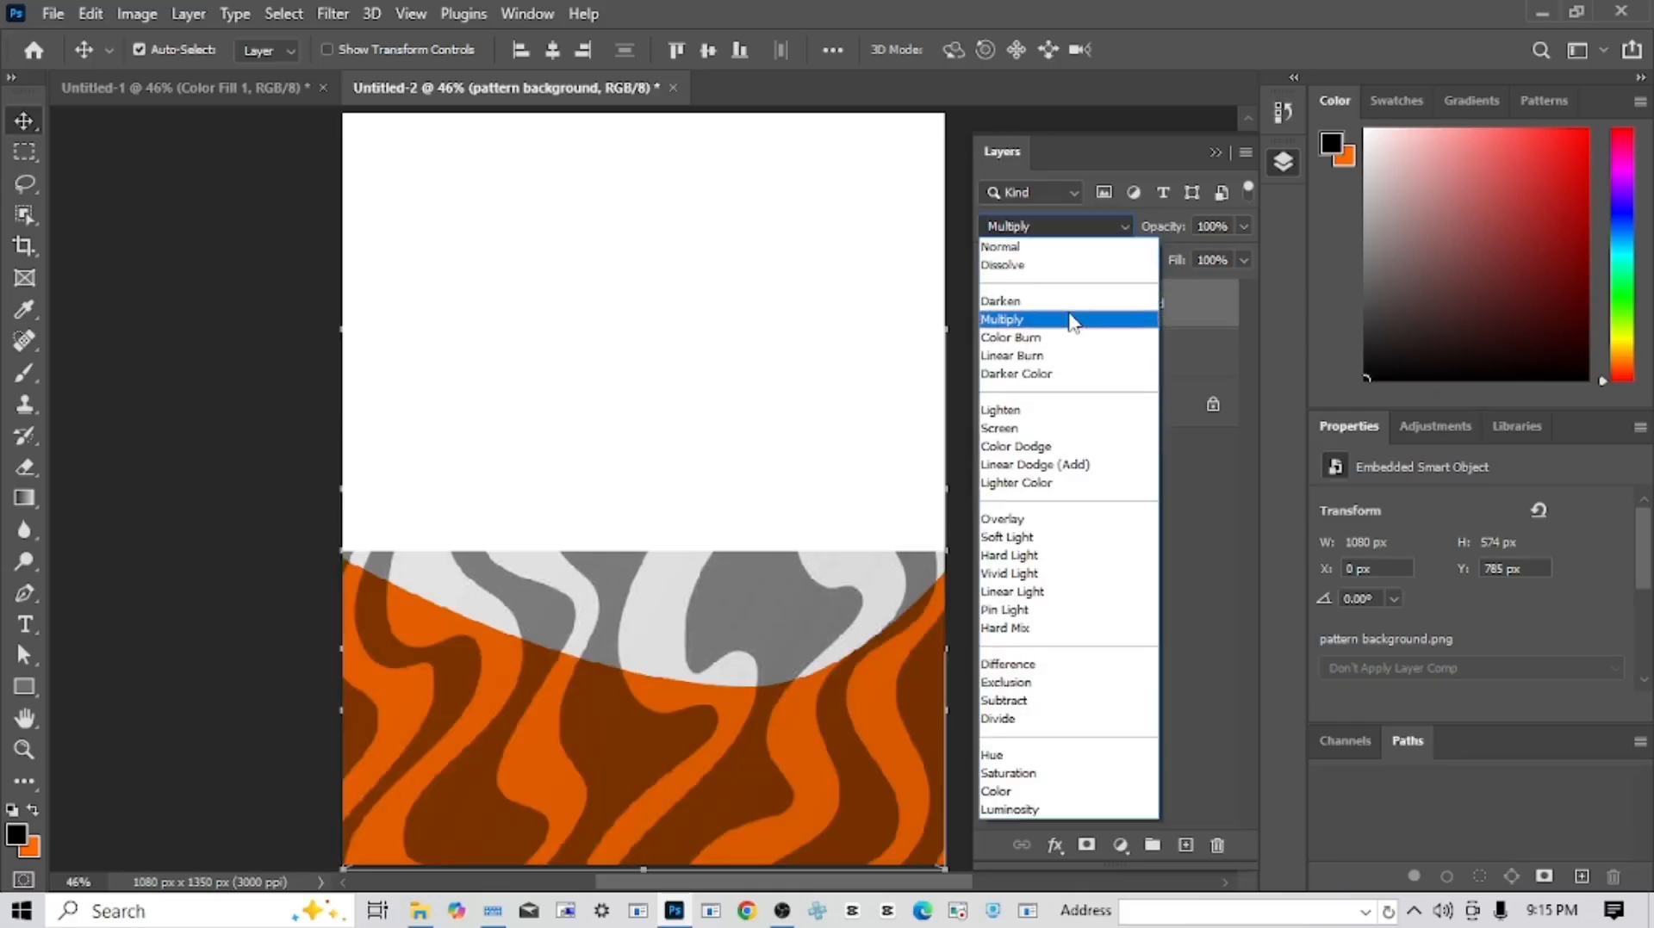
left_click(1025, 246)
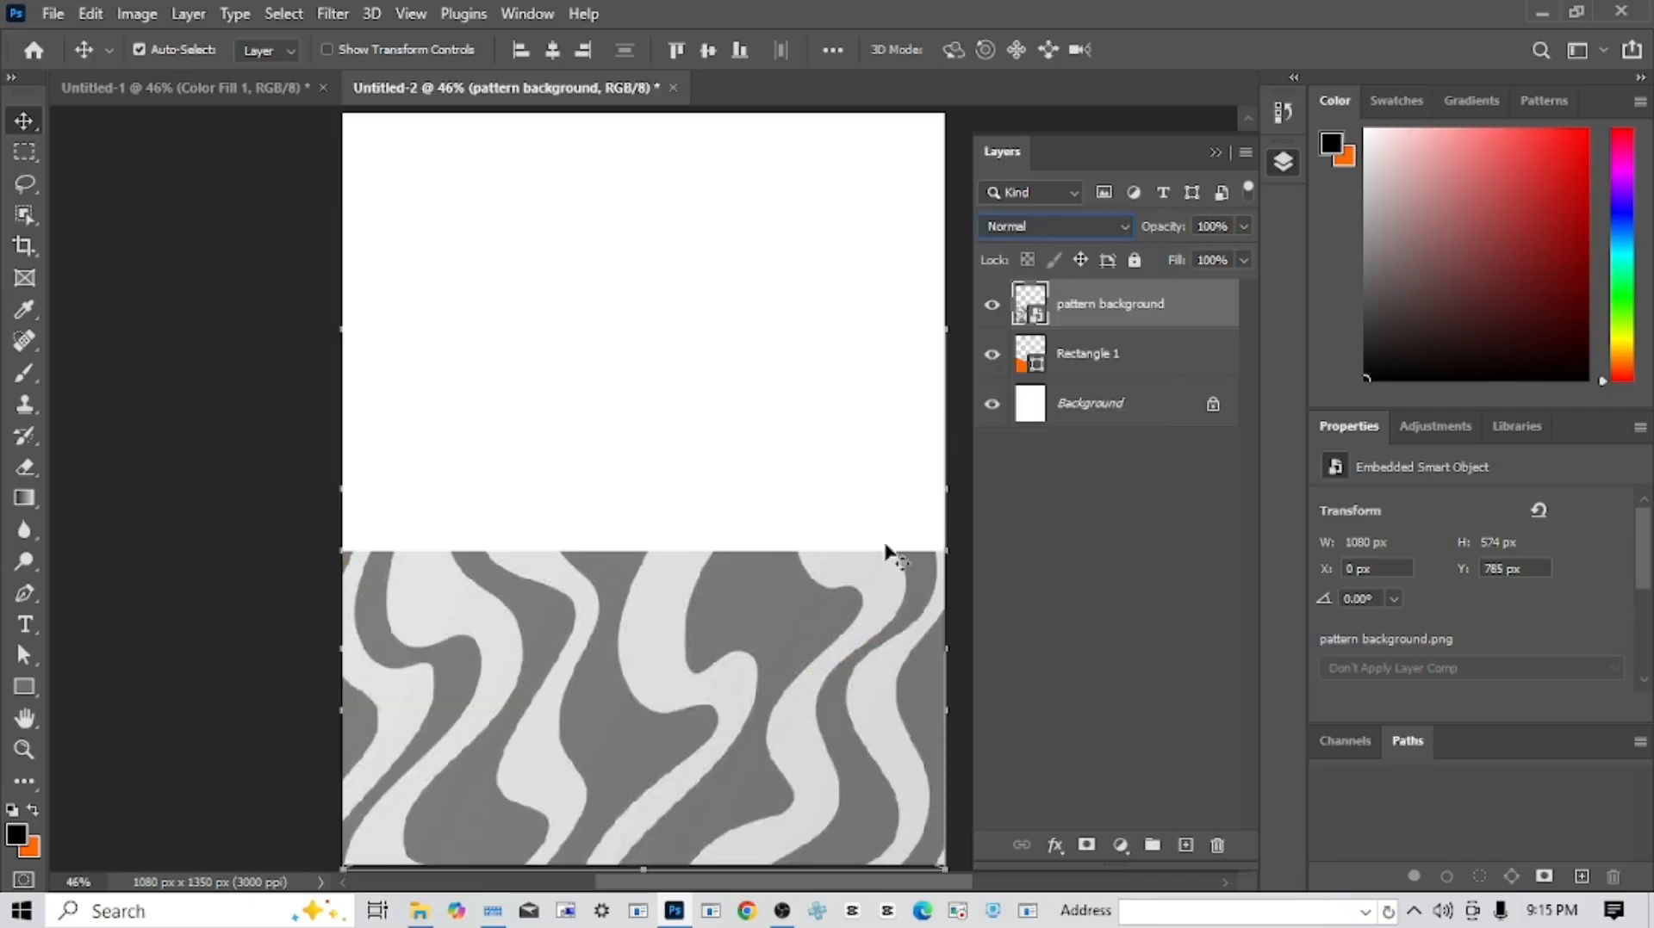
left_click_drag(785, 712, 785, 631)
key("ctrl+z")
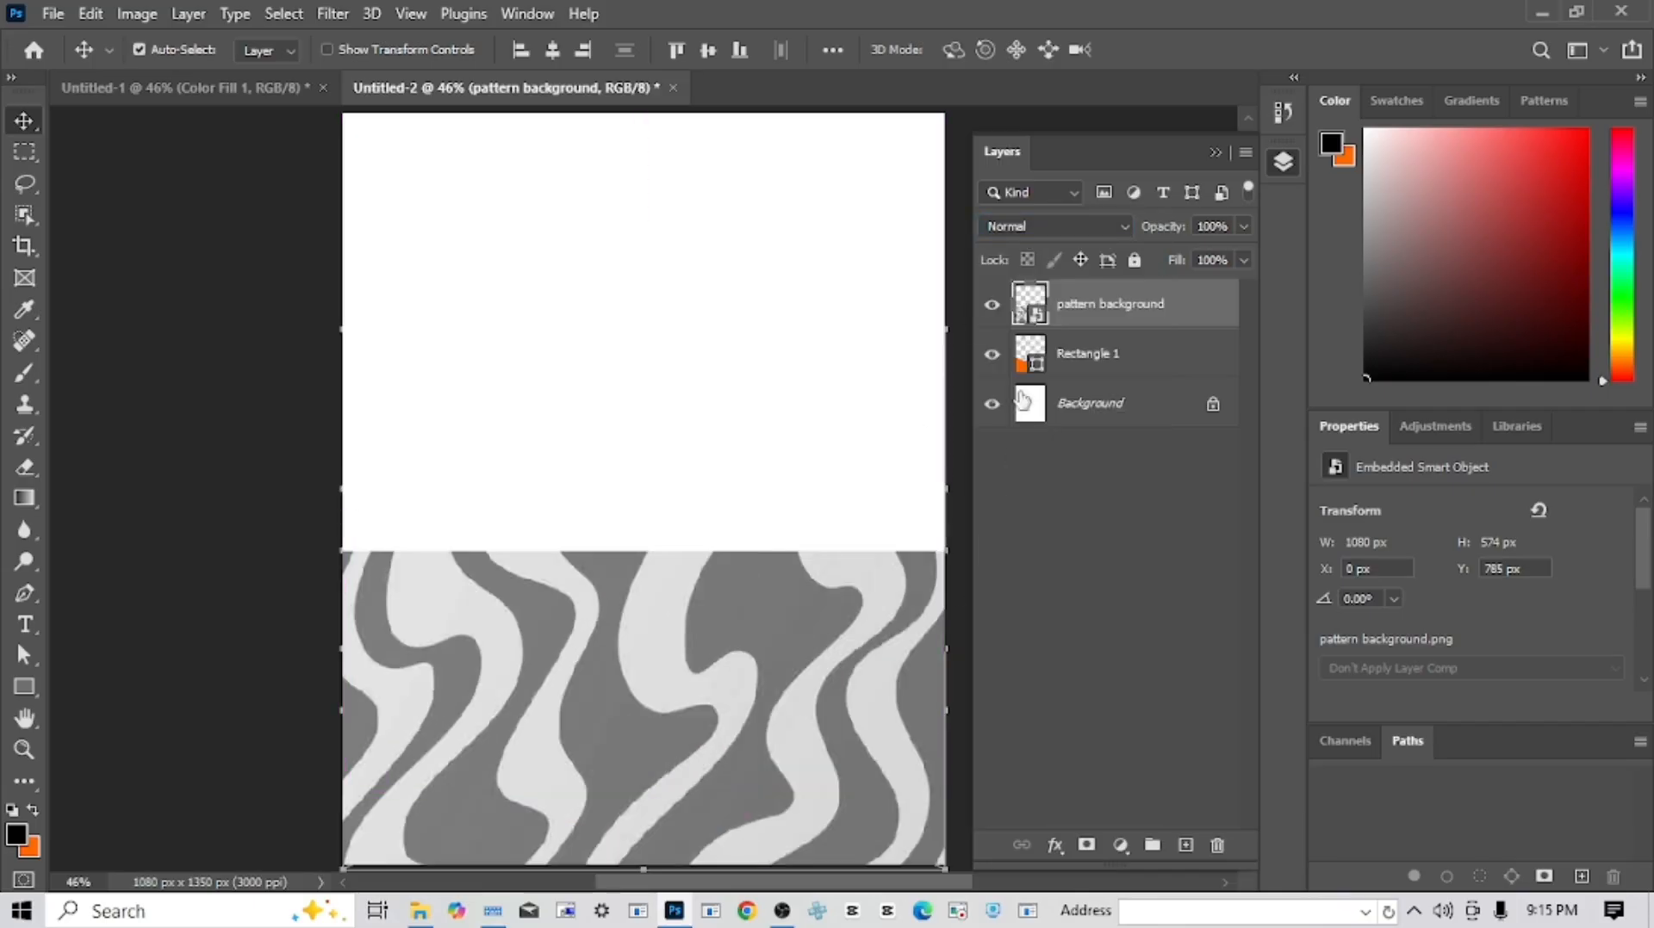
- Set the blending mode of the "pattern background" layer to Multiply
left_click(1036, 226)
left_click(1035, 229)
left_click(1072, 231)
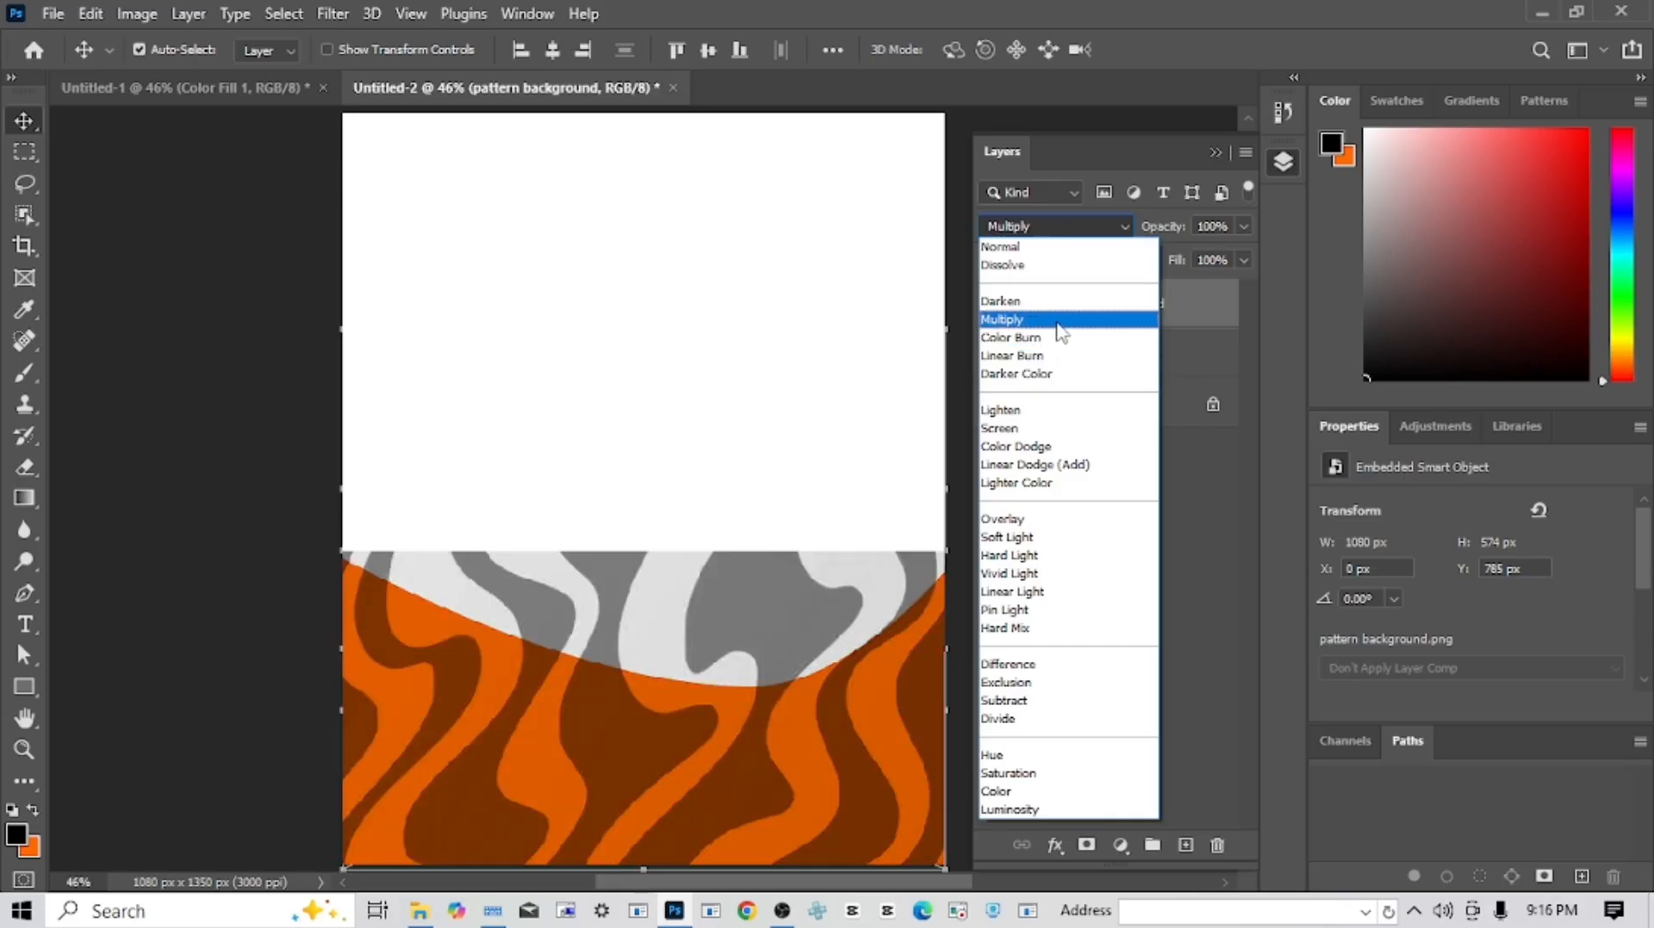
left_click(1060, 320)
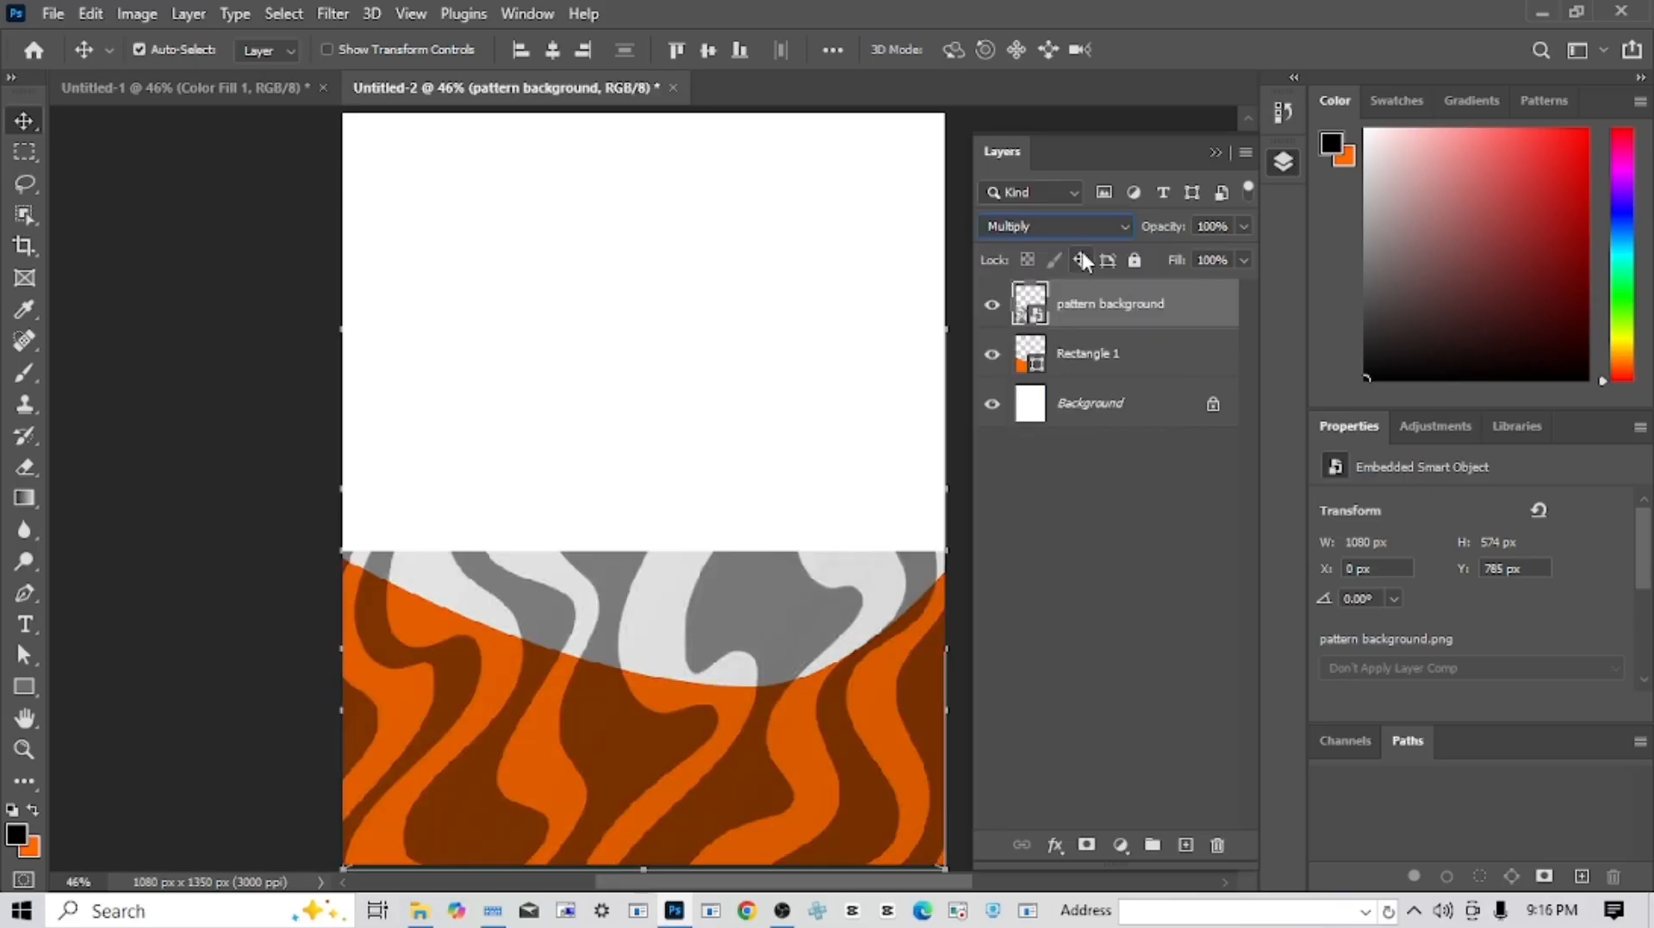
left_click(1069, 228)
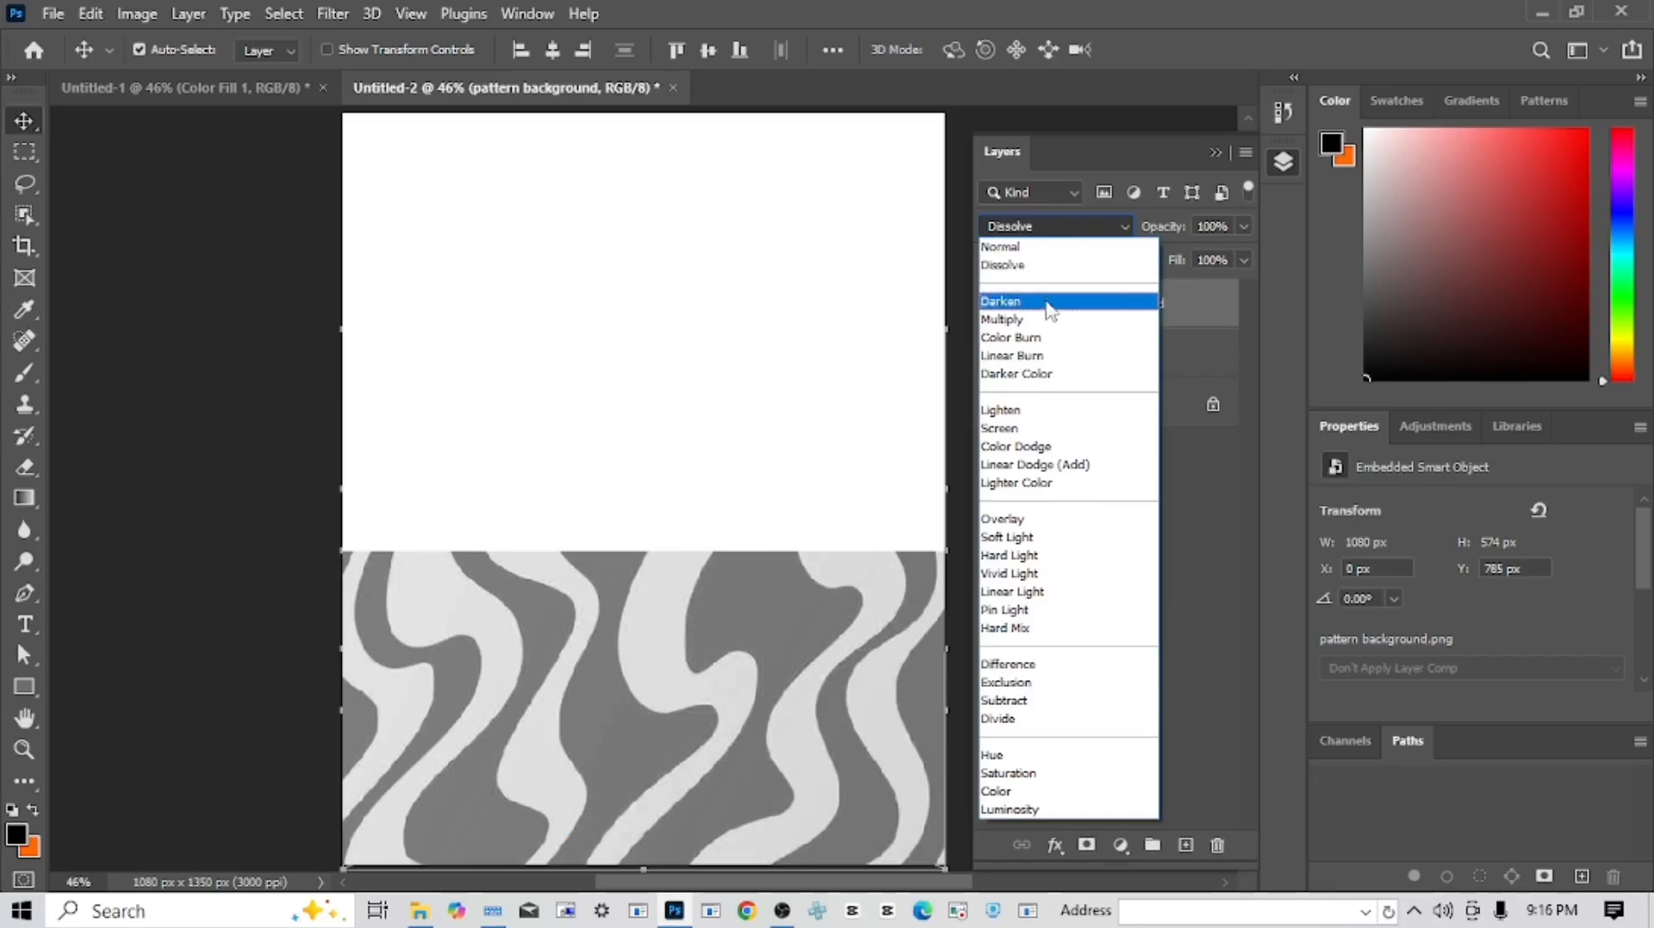
left_click(1060, 315)
left_click(1068, 228)
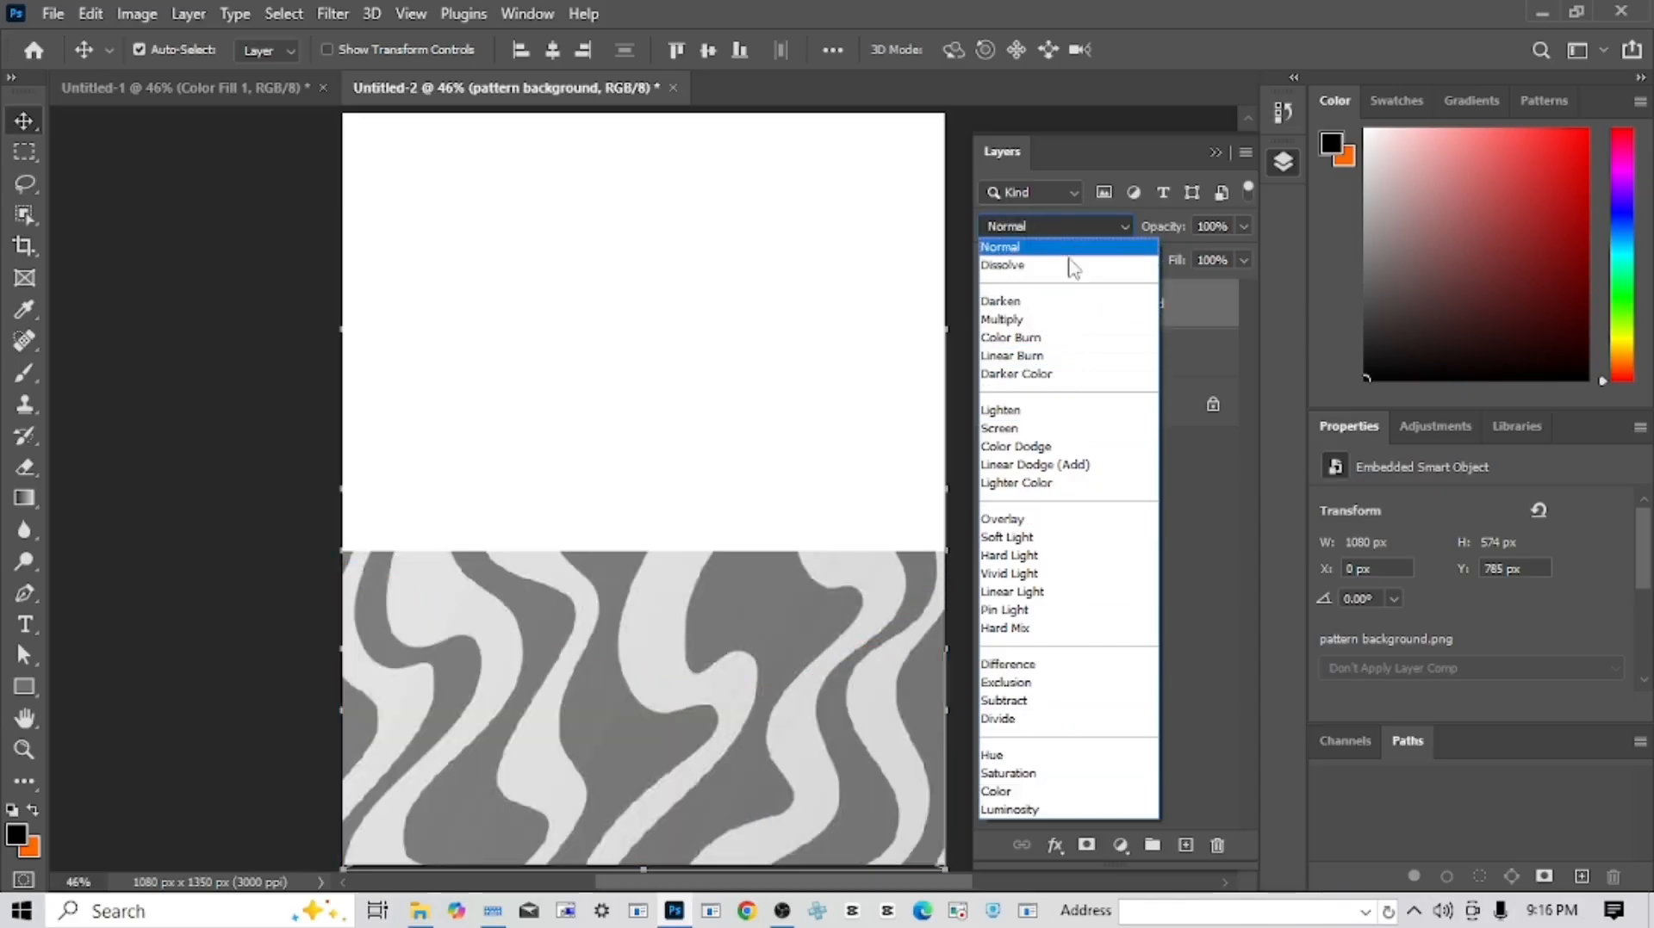
left_click(1070, 321)
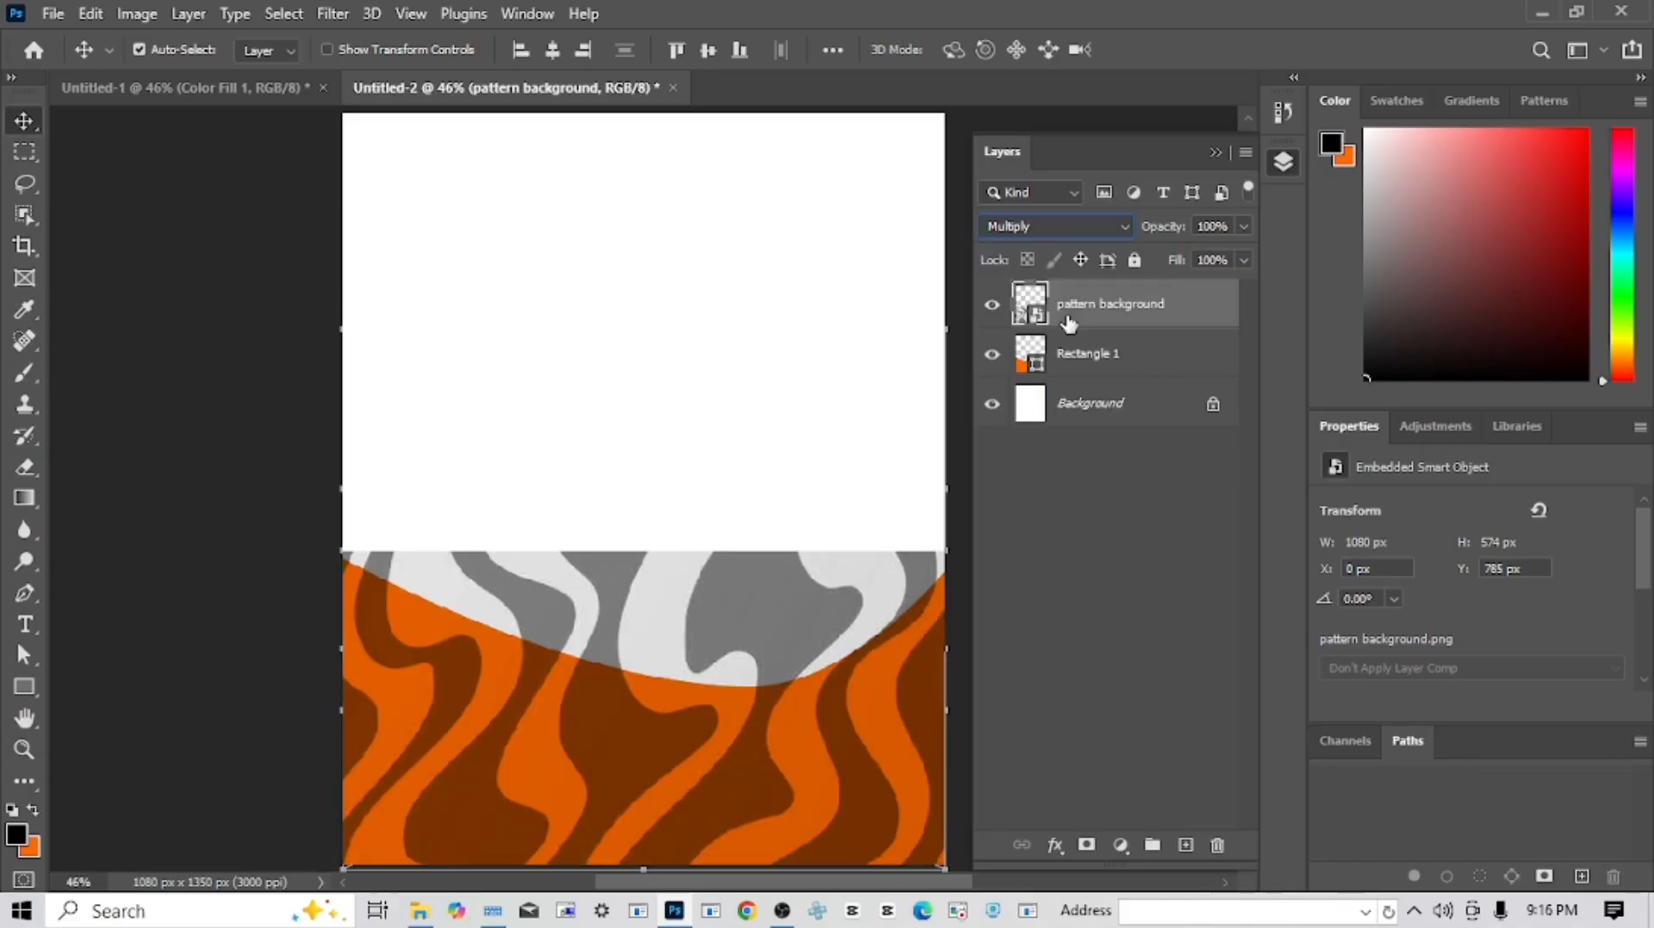
left_click(1034, 226)
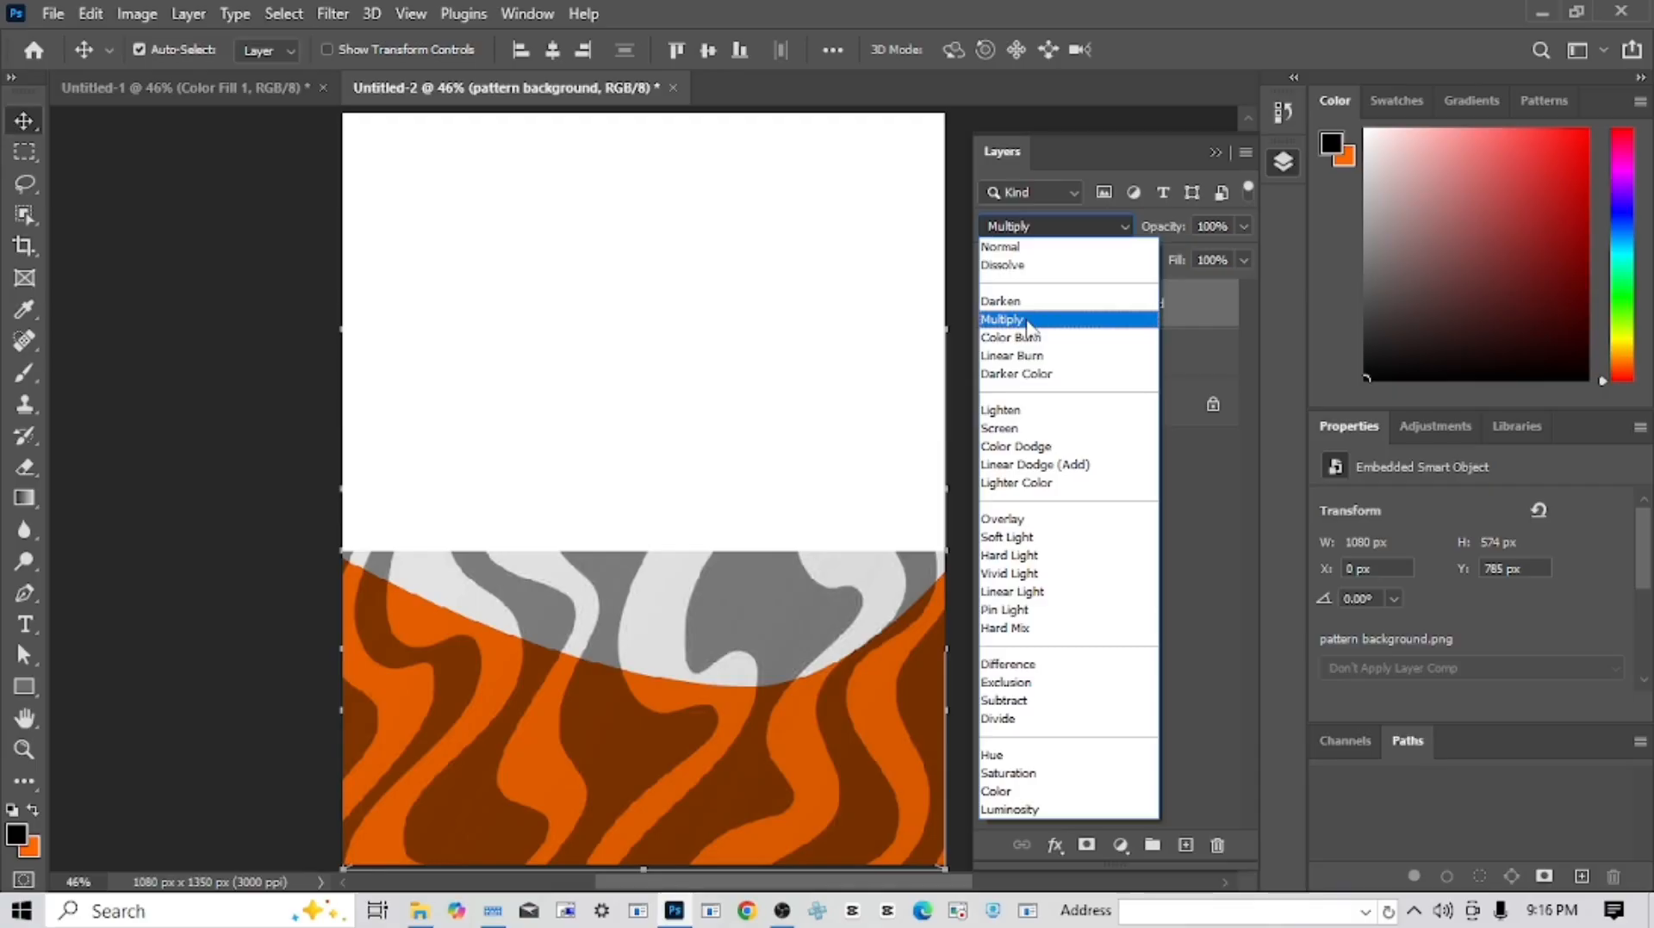
left_click(1025, 318)
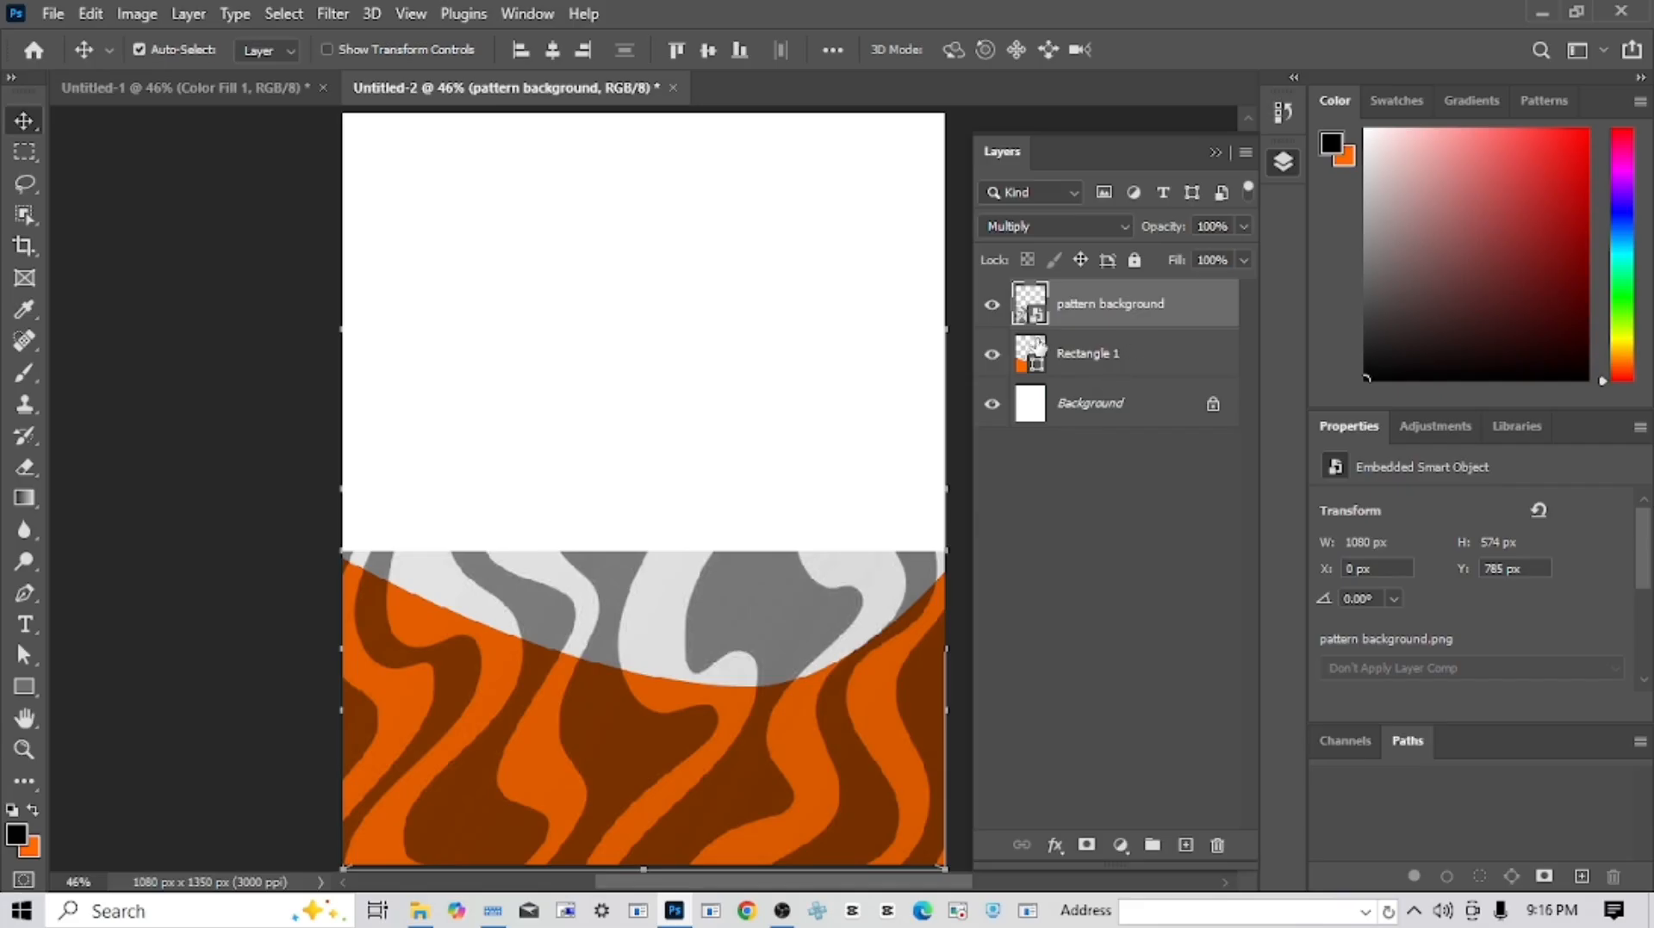
- Try clipping the "pattern background" layer to the orange rectangle, and release the clipping mask again
left_click_drag(738, 619, 713, 677)
key("ctrl")
right_click(1108, 320)
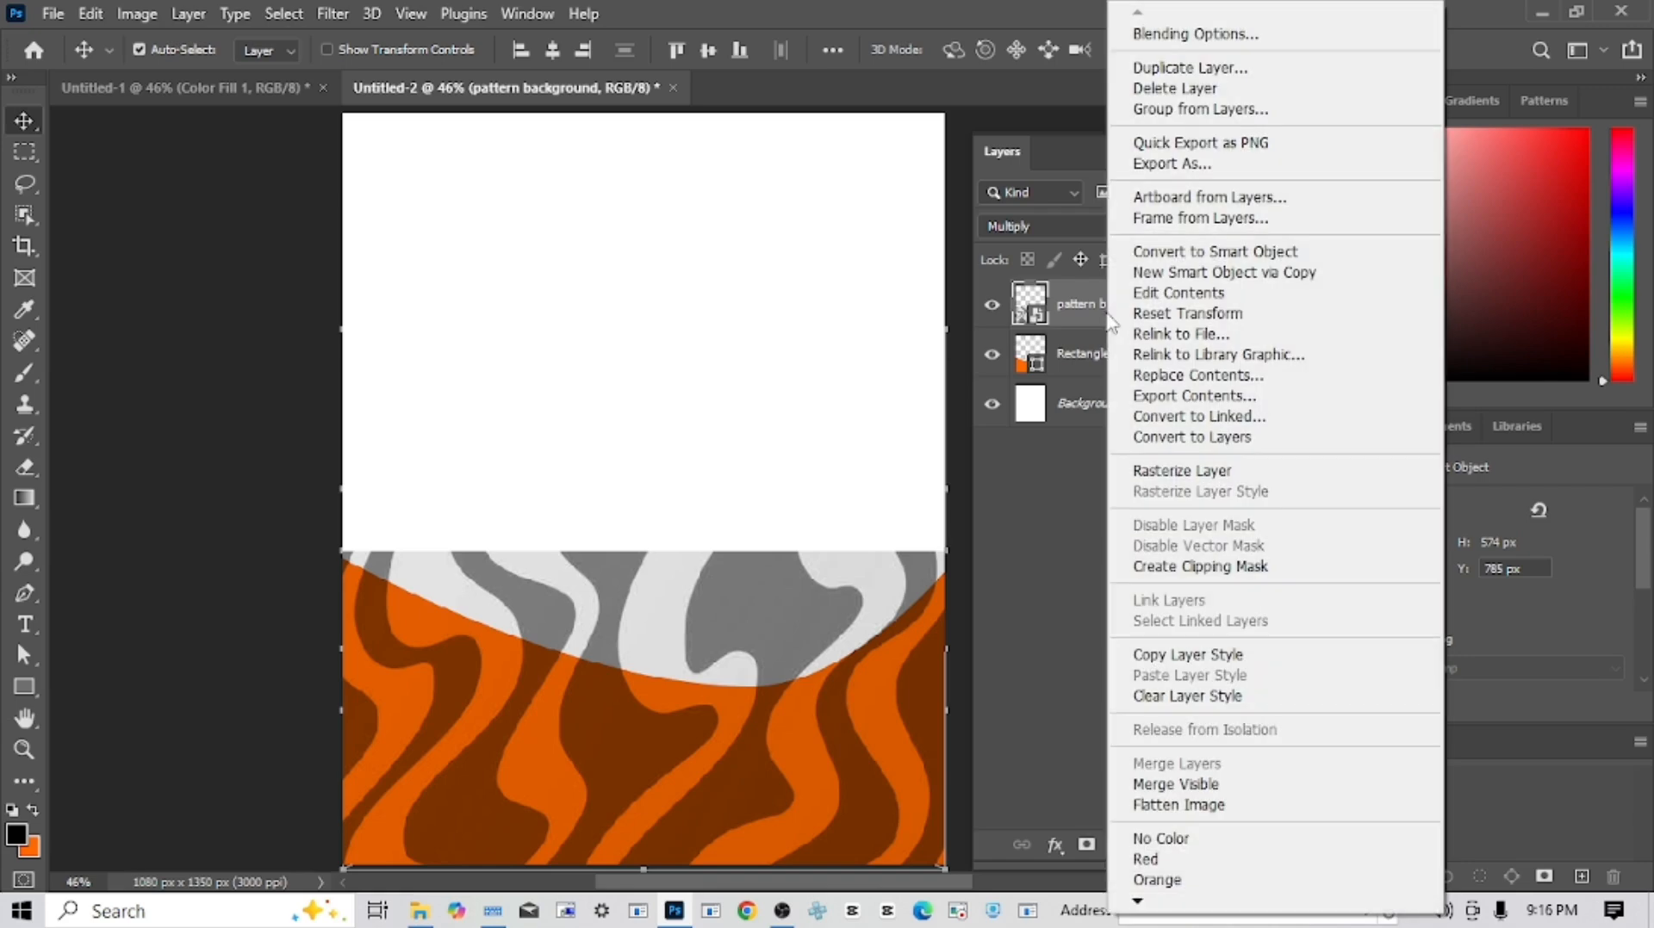
left_click(1089, 321)
right_click(1089, 321)
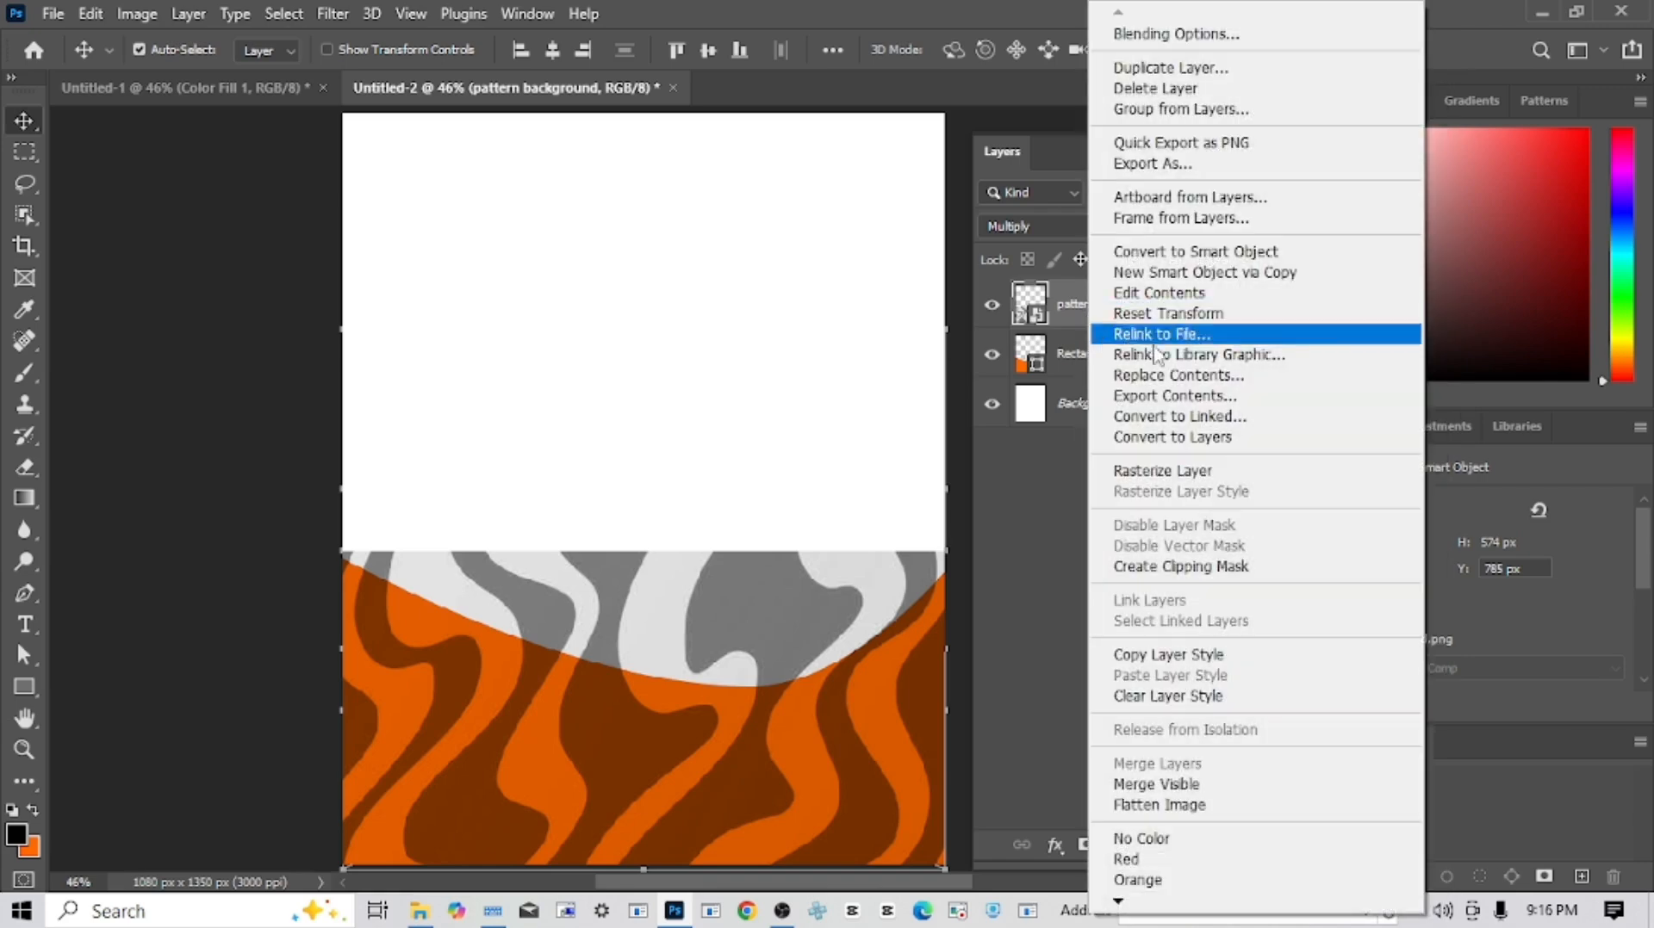
left_click(1210, 584)
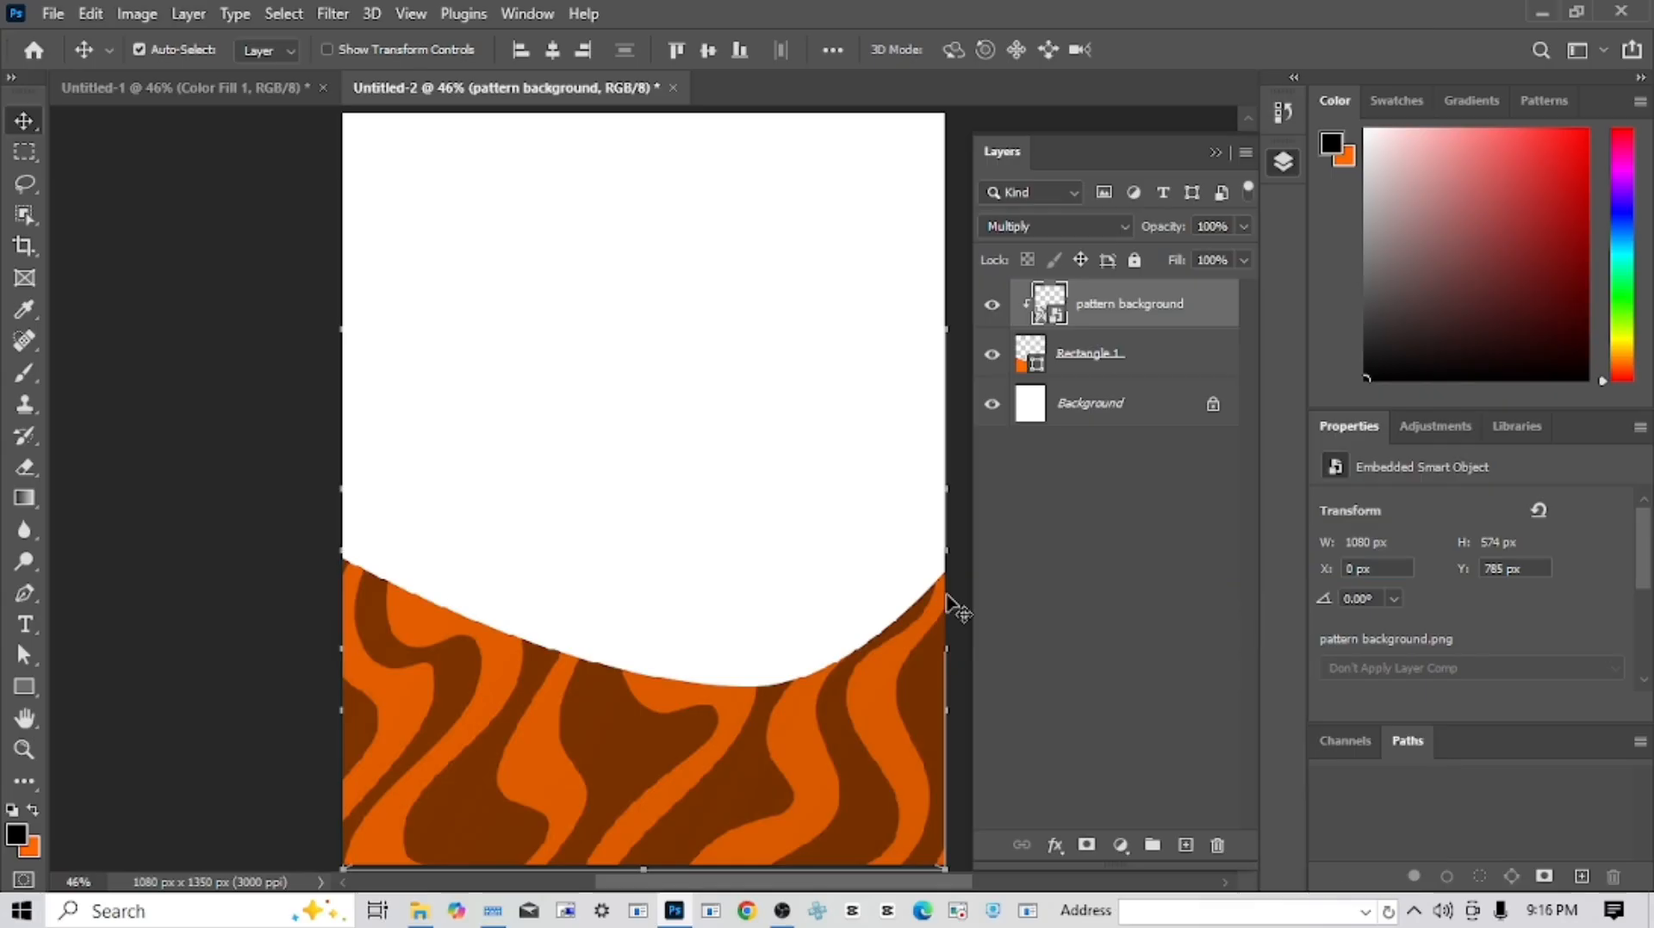
key("ctrl+alt+g")
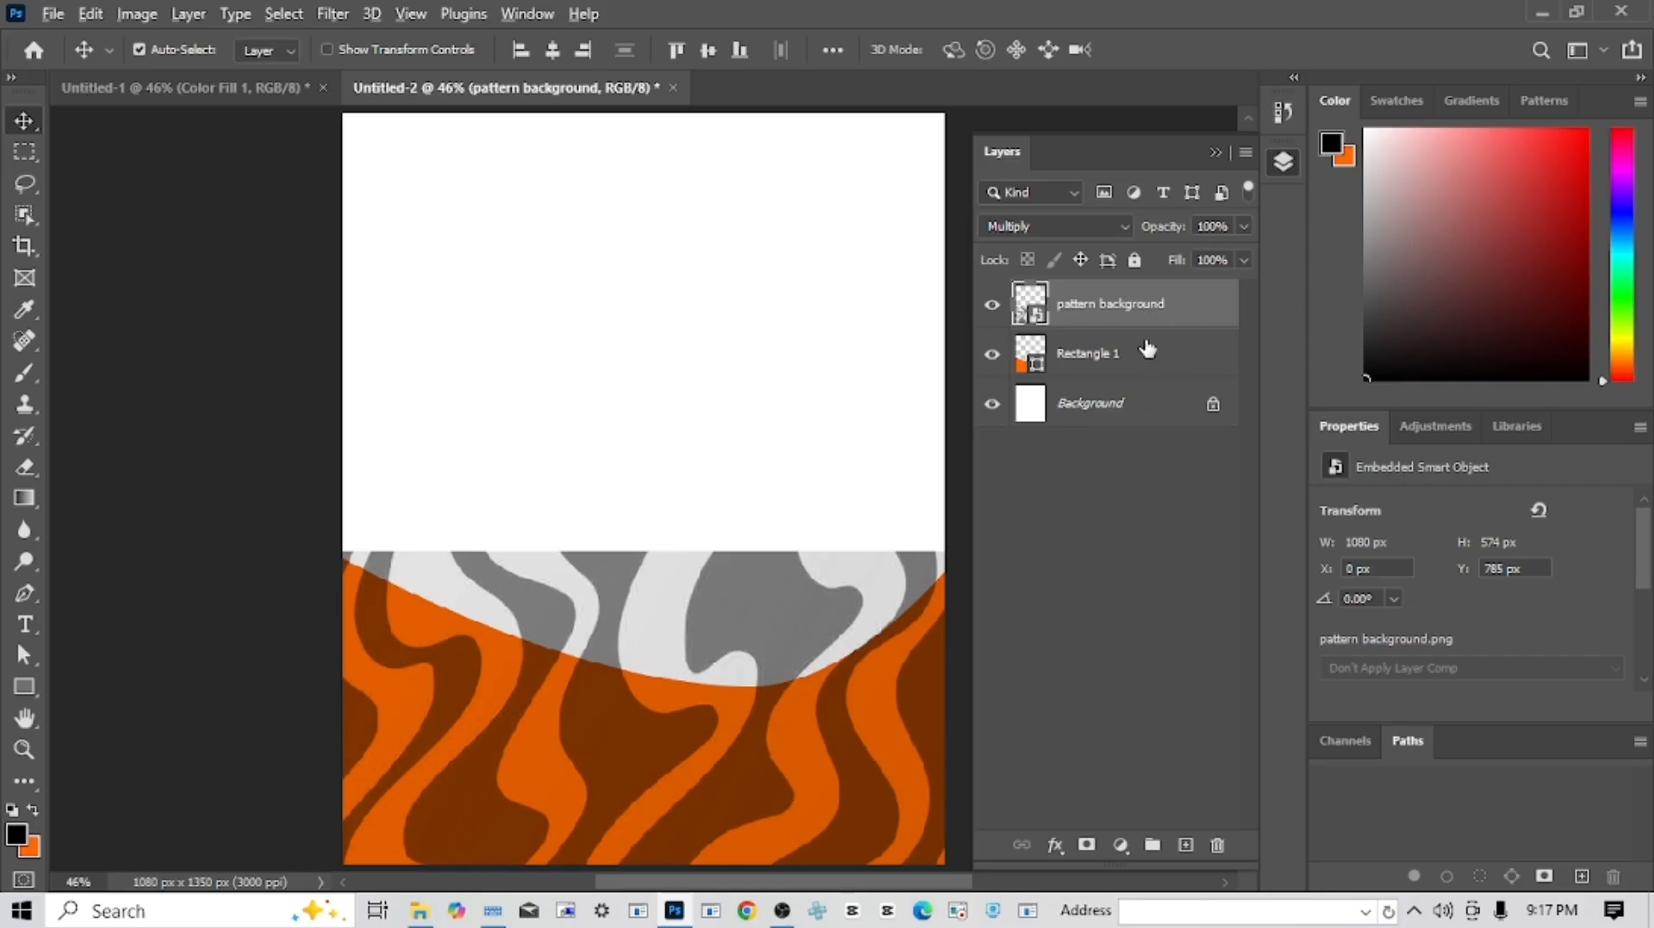
- Clip the "pattern background" layer to the Rectangle 1 layer directly below it
left_click_drag(1147, 348, 1152, 326)
key("alt")
left_click(1162, 325, "alt")
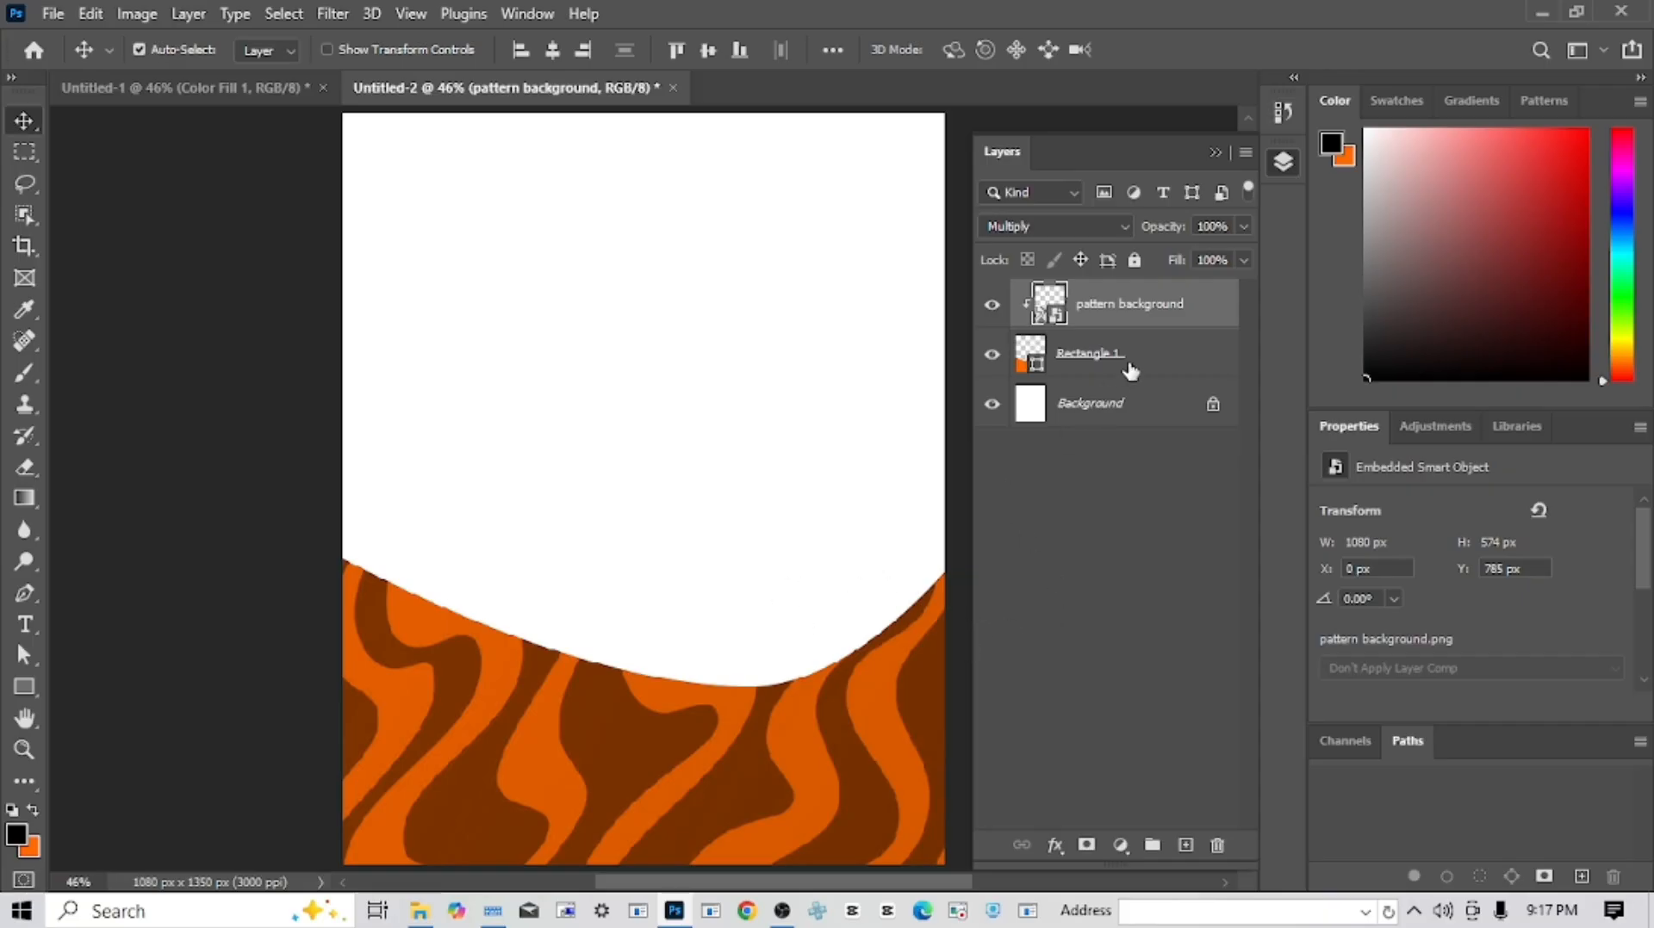
key("ctrl")
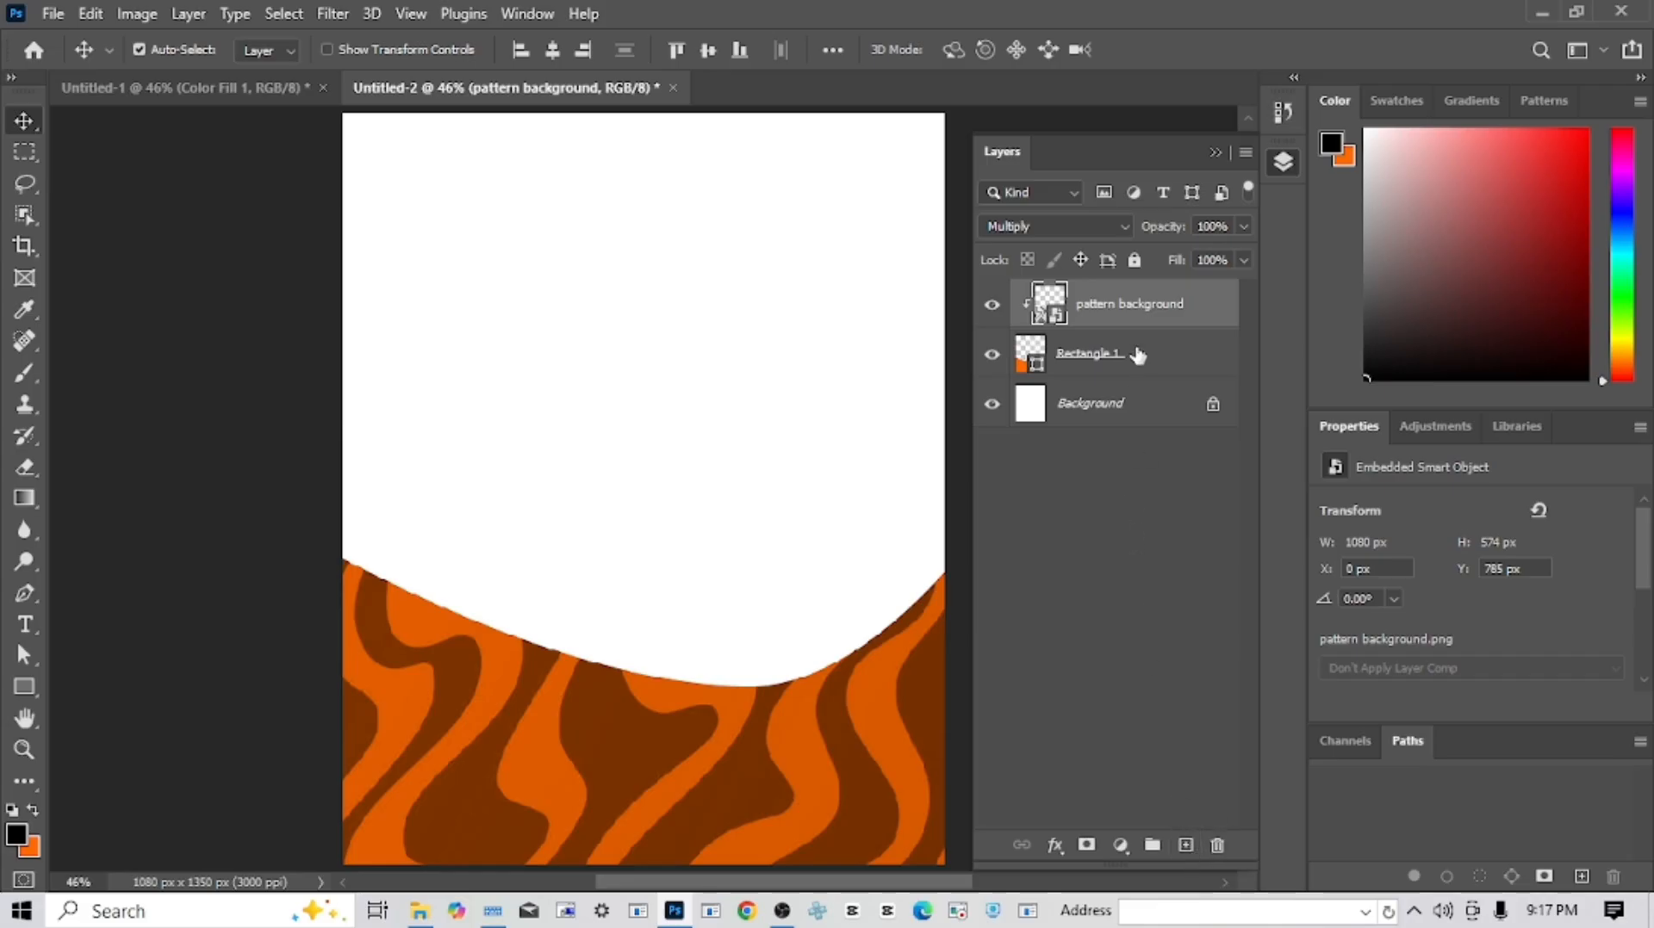
- Add a new empty layer above the "pattern background" layer and make it a clipping mask too
left_click(1186, 846)
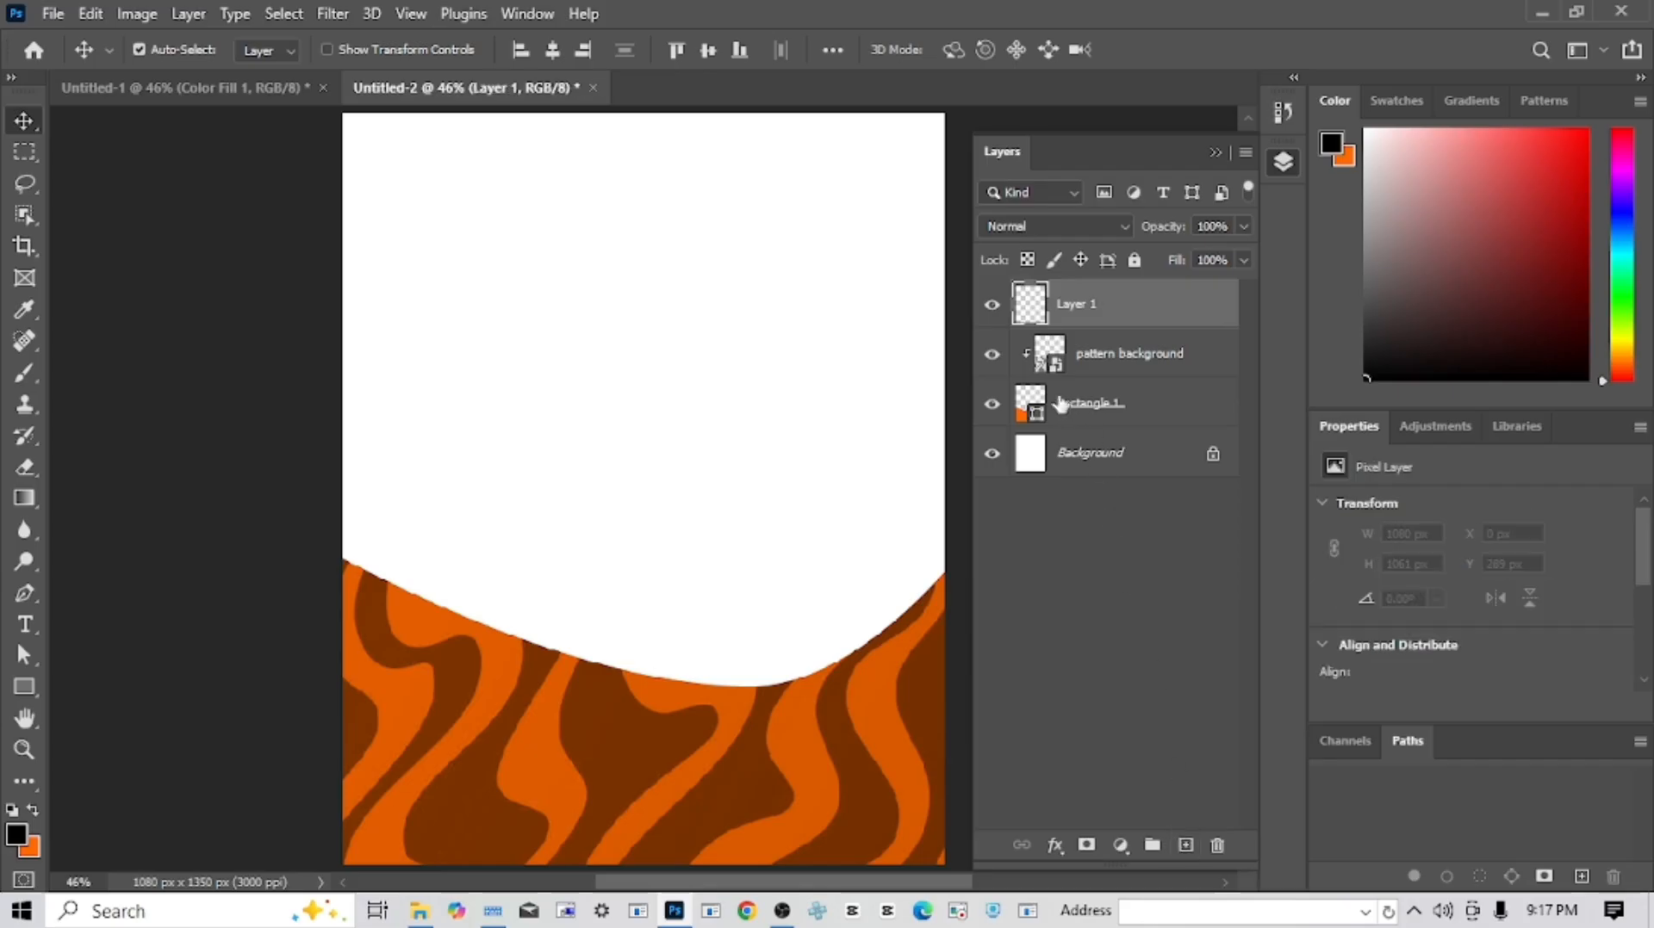
right_click(1155, 325)
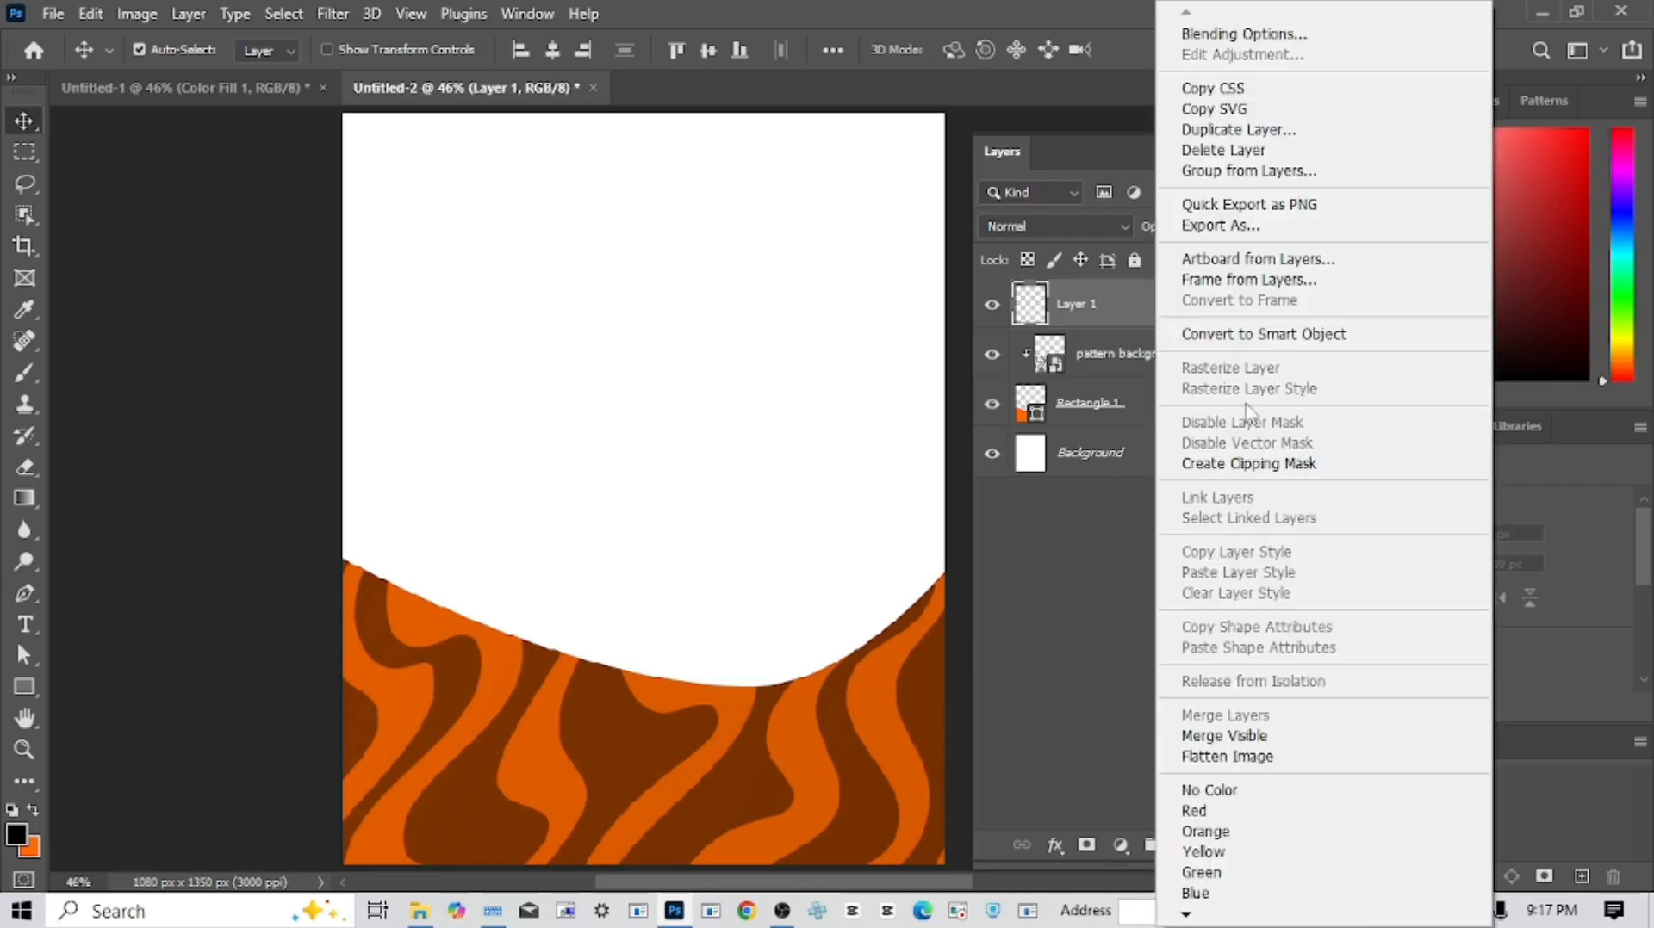
left_click(1242, 464)
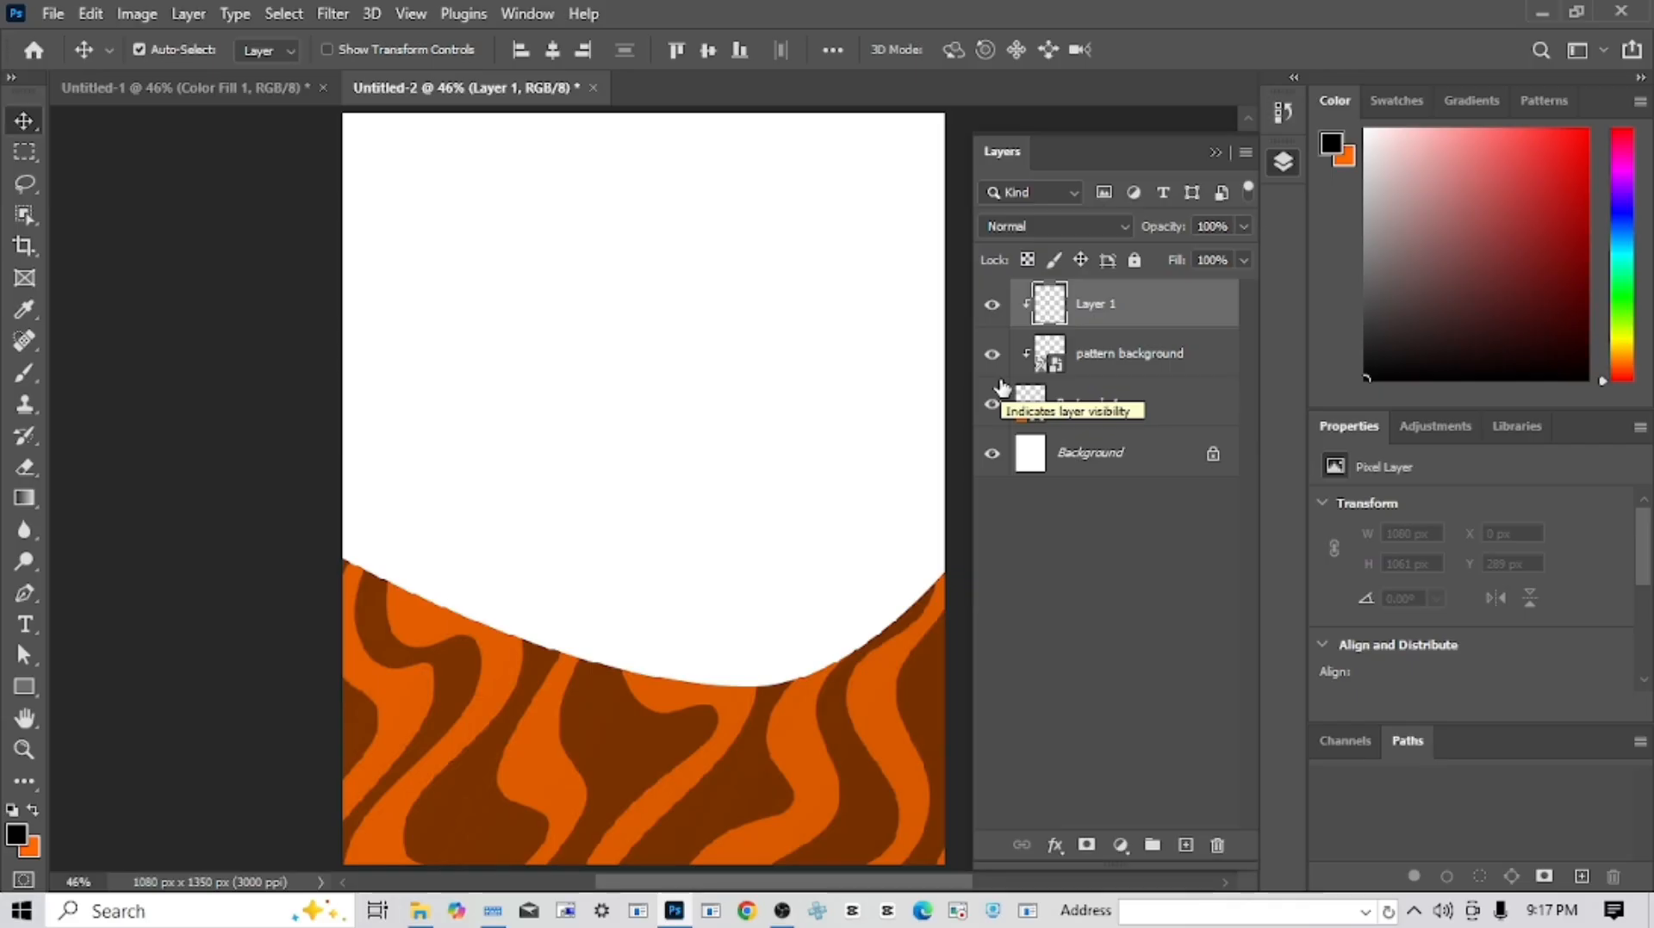
- Activate the Brush tool for the new clipped layer and set its flow to 12%
left_click_drag(793, 652, 791, 571)
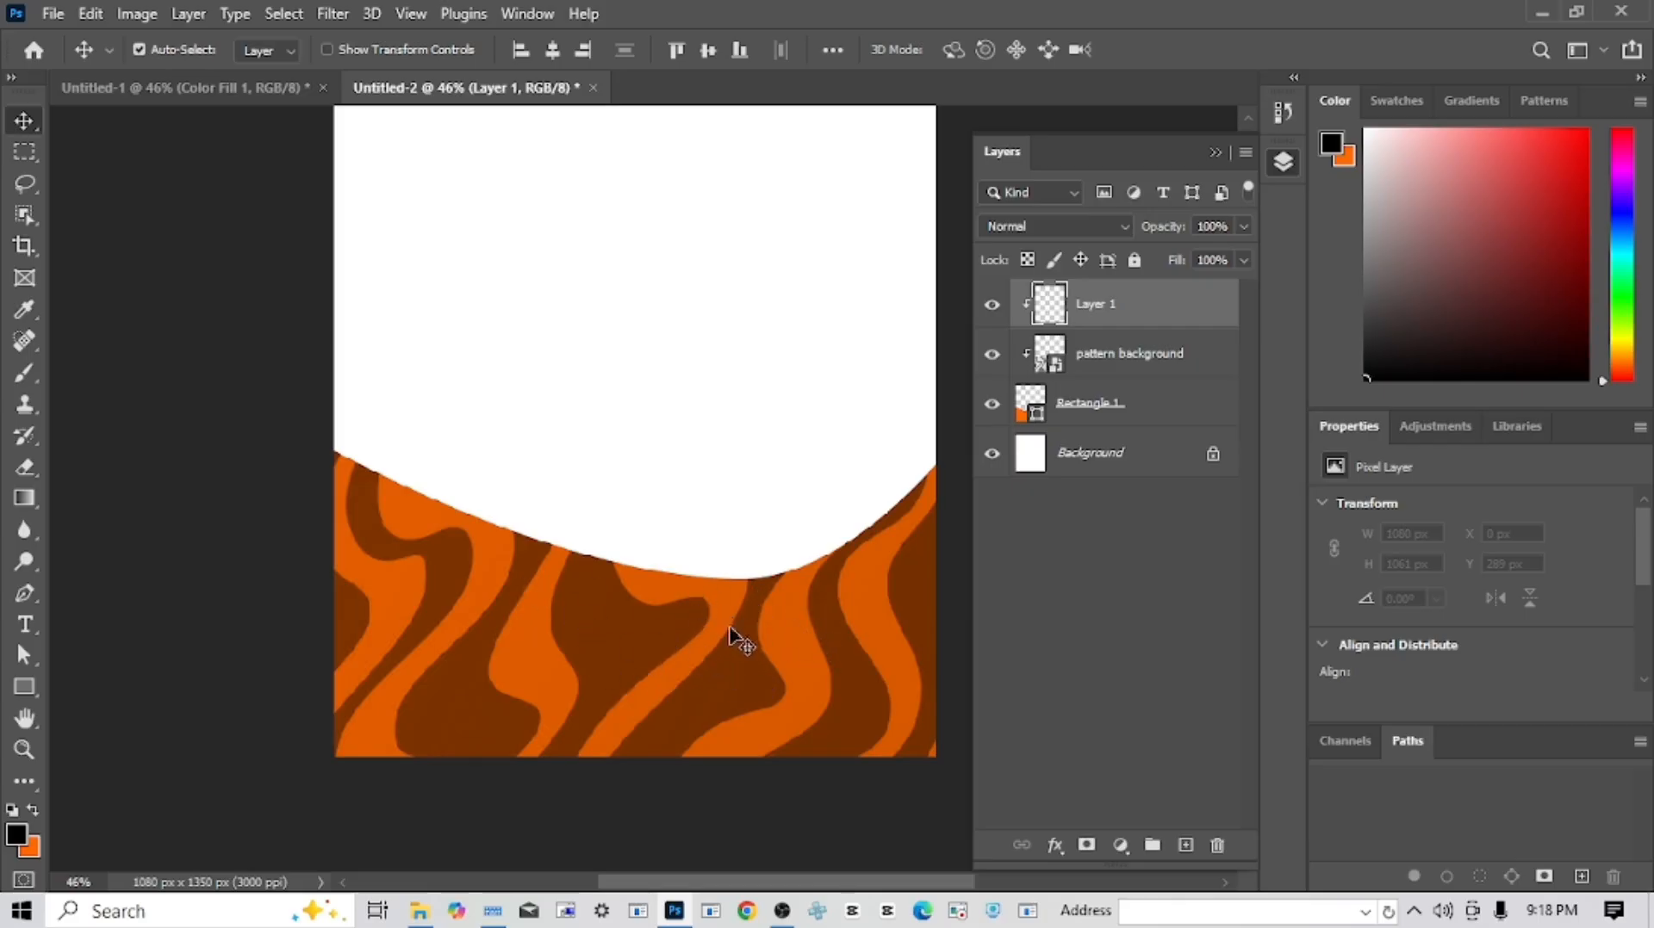
mouse_move(742, 704)
left_mouse_down()
mouse_move(727, 655)
mouse_move(743, 706)
left_mouse_up()
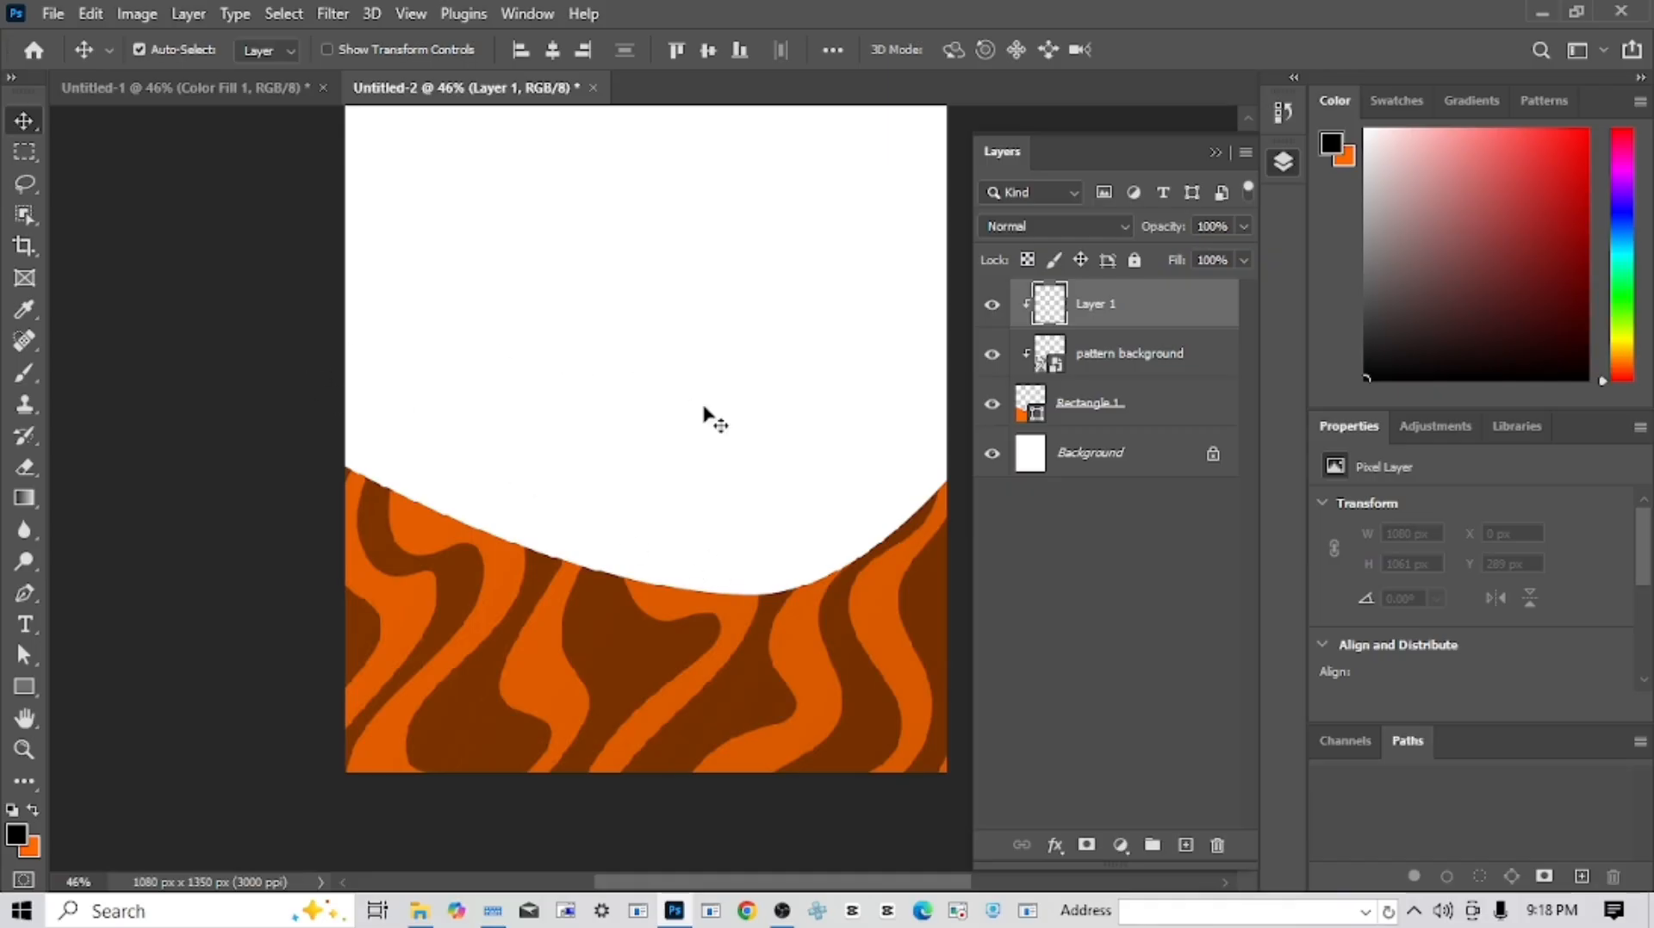
left_click(20, 370)
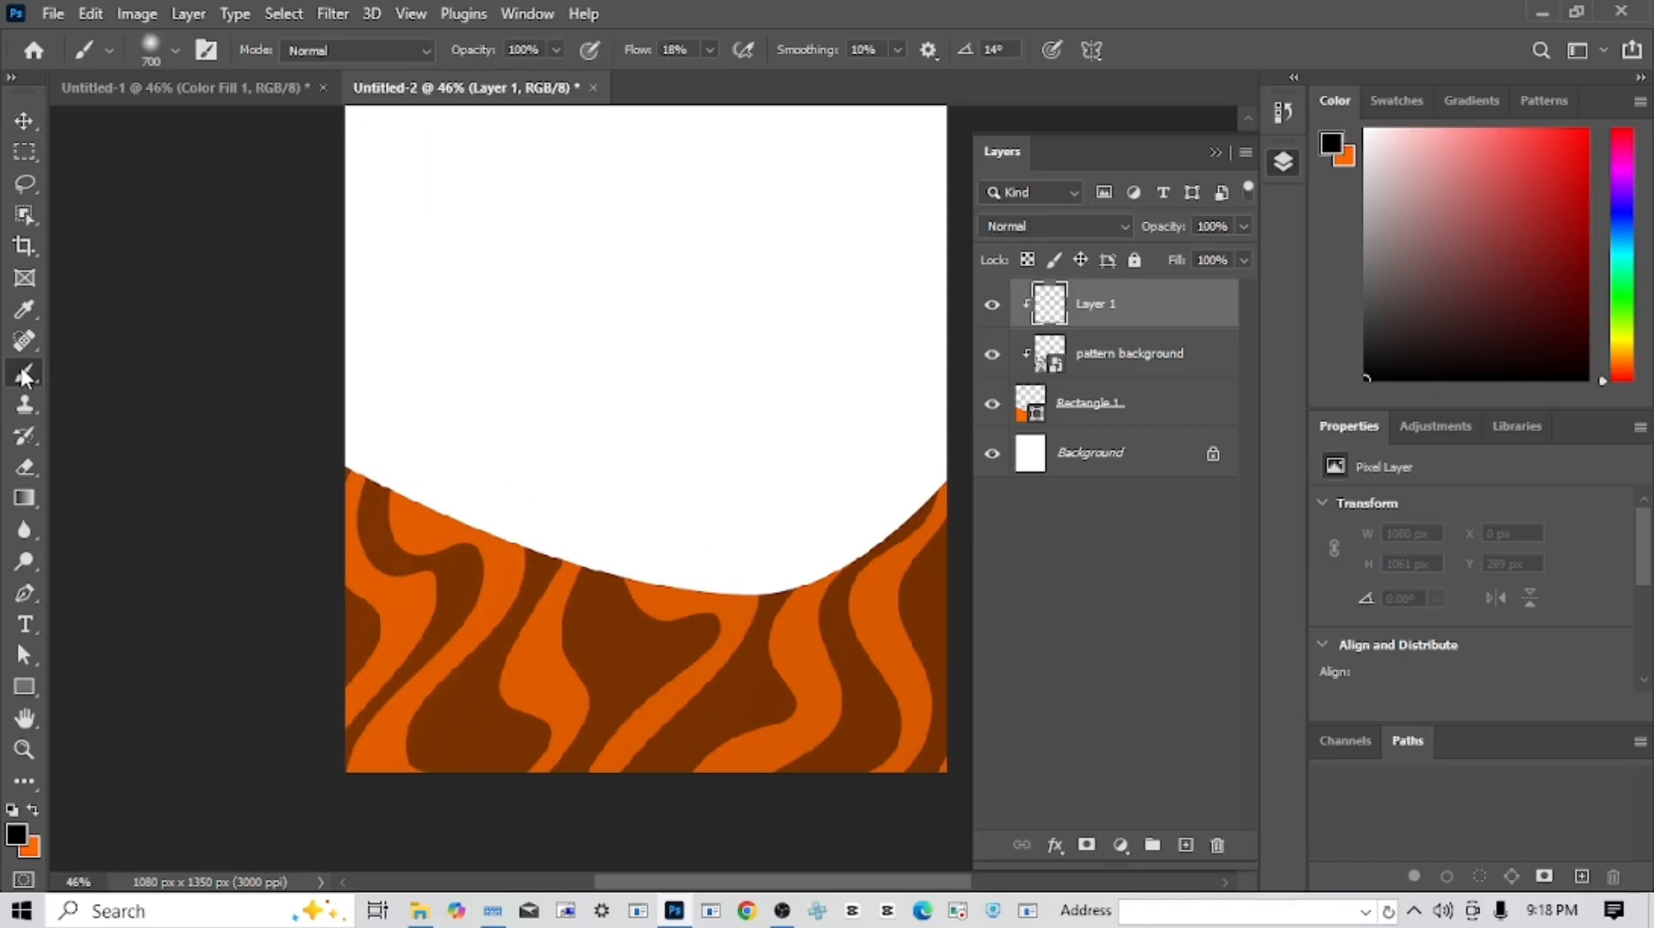
right_click(21, 370)
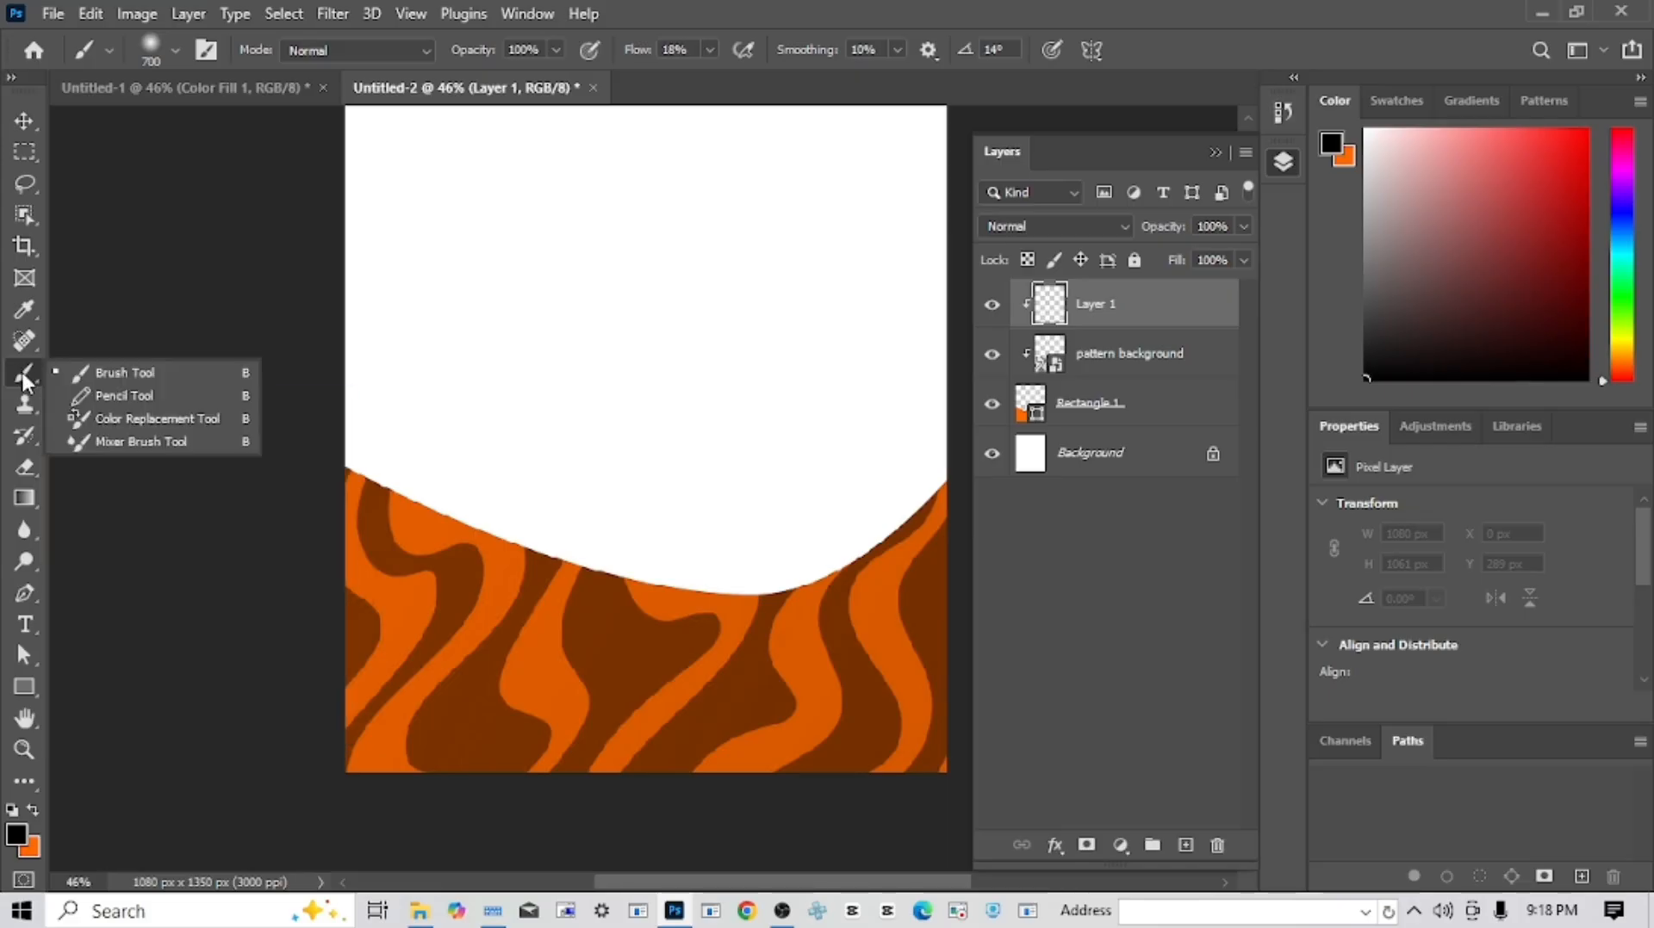
left_click(114, 367)
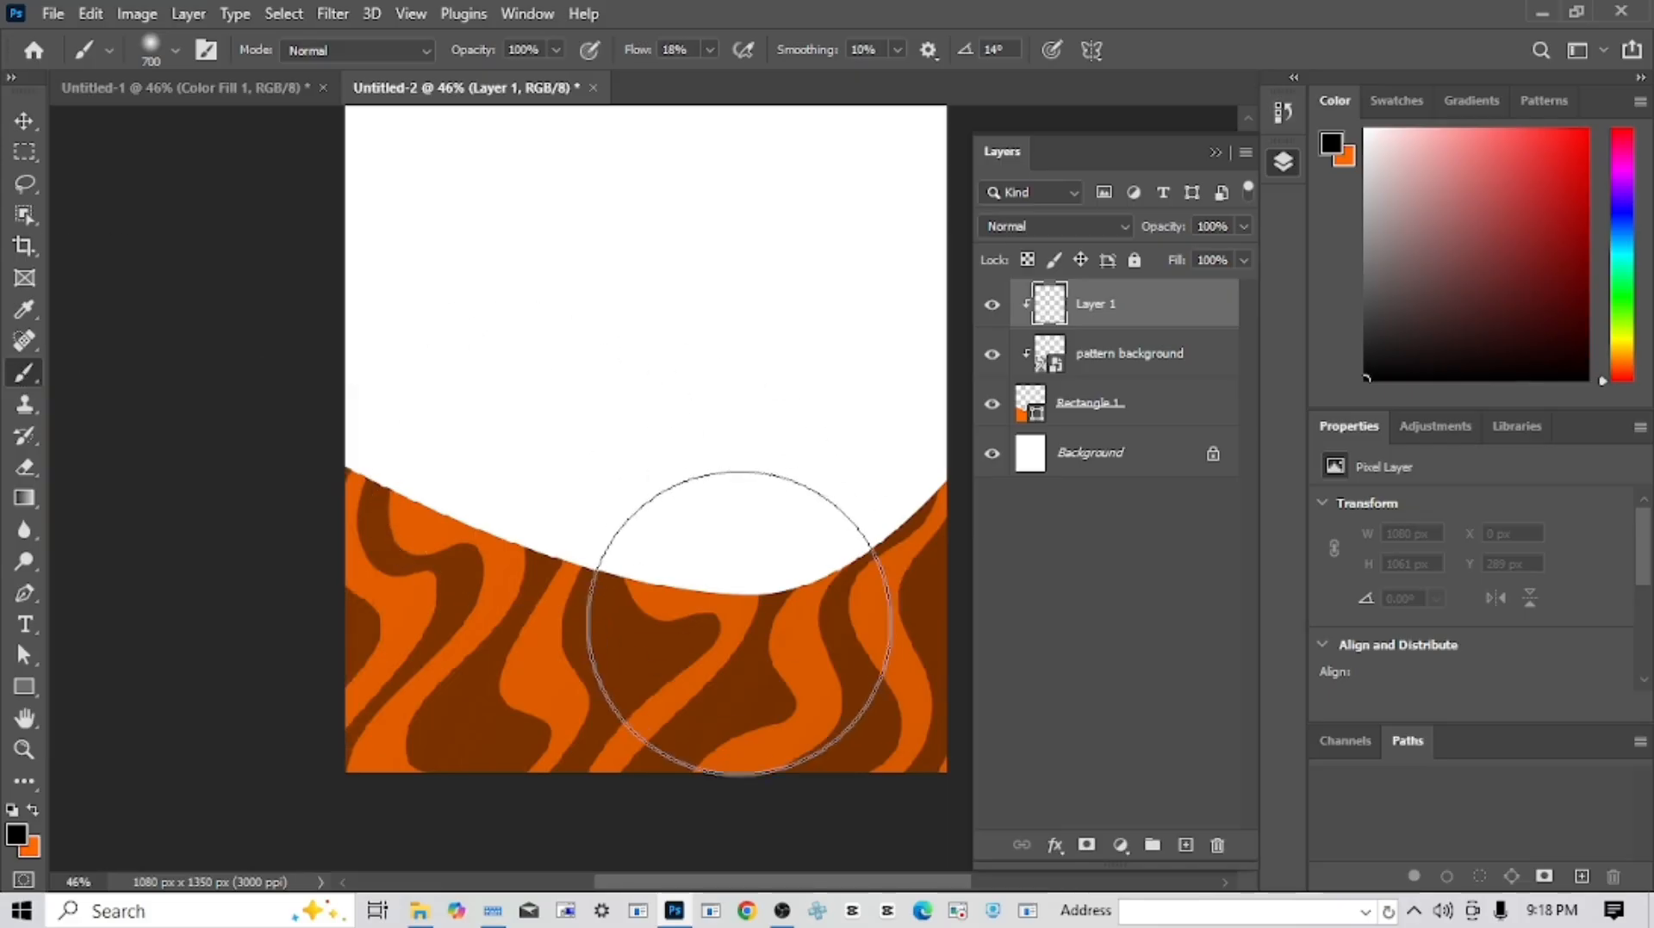
left_click_drag(552, 564, 543, 506)
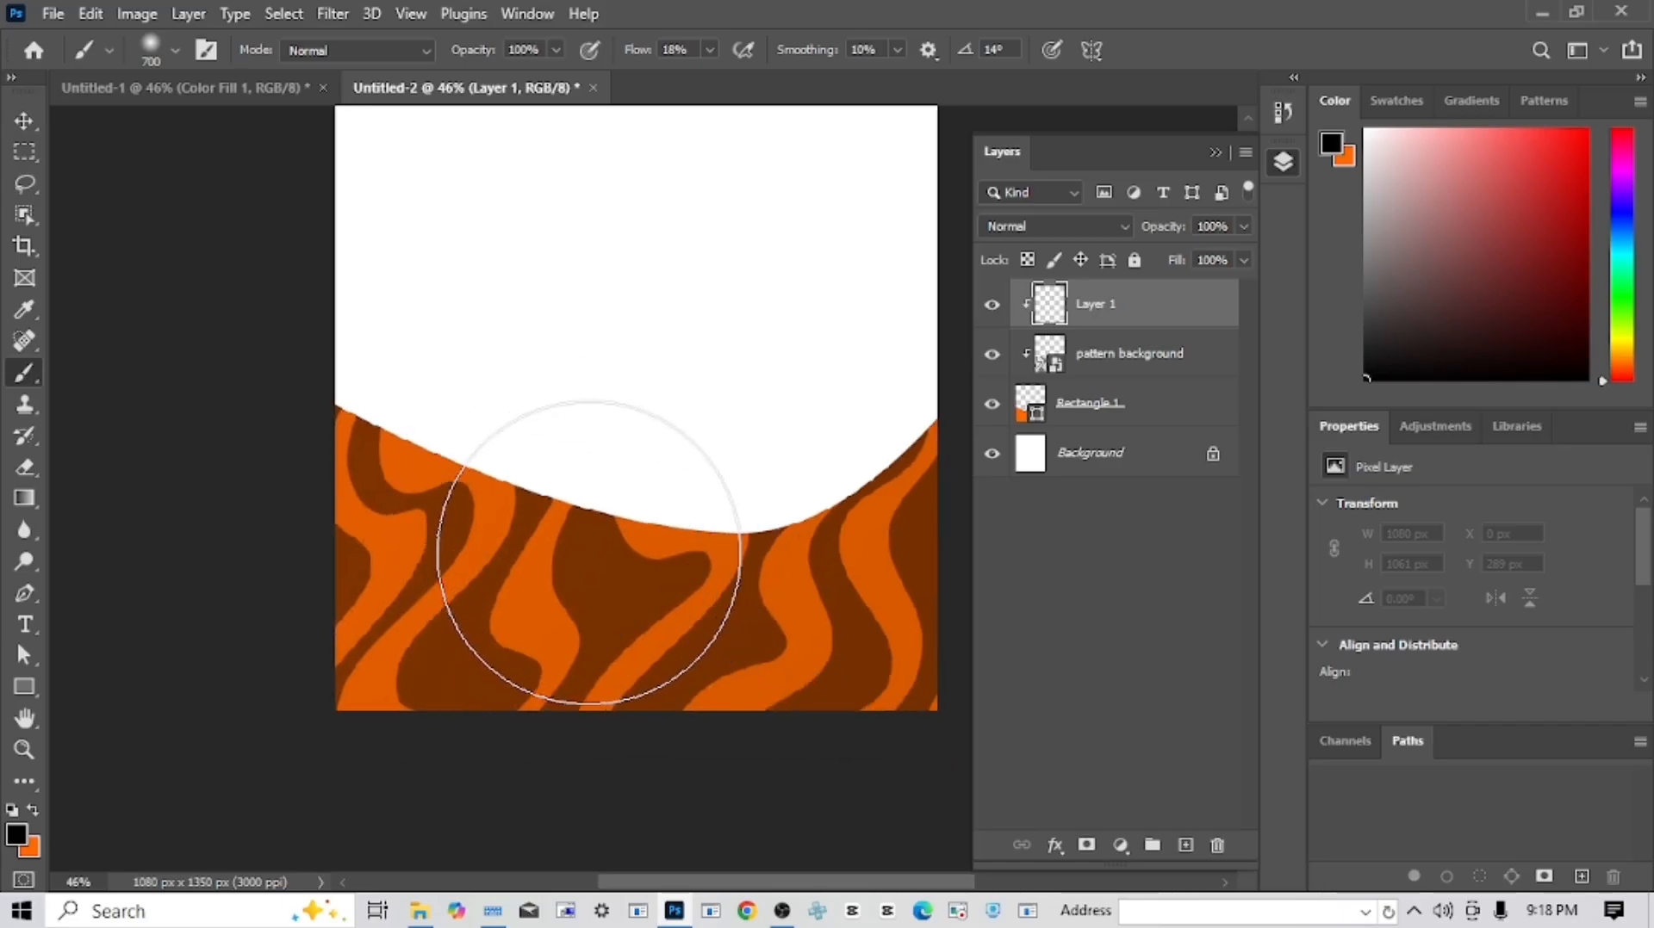
left_click_drag(592, 584, 595, 642)
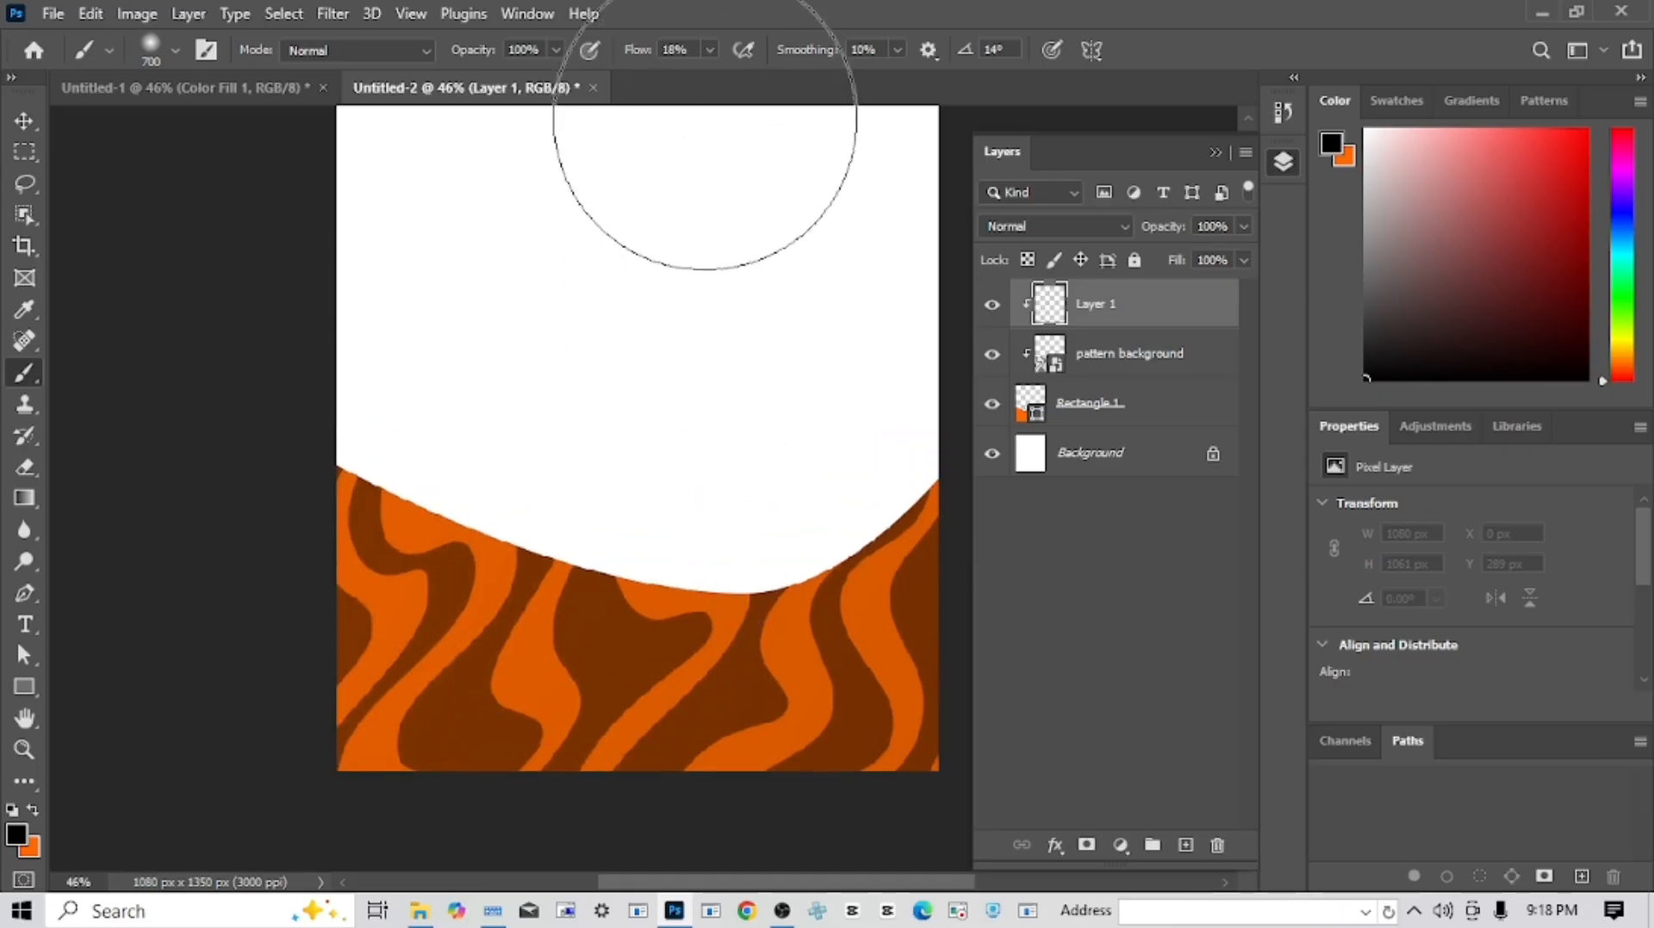
left_click_drag(713, 54, 833, 93)
left_click(775, 76)
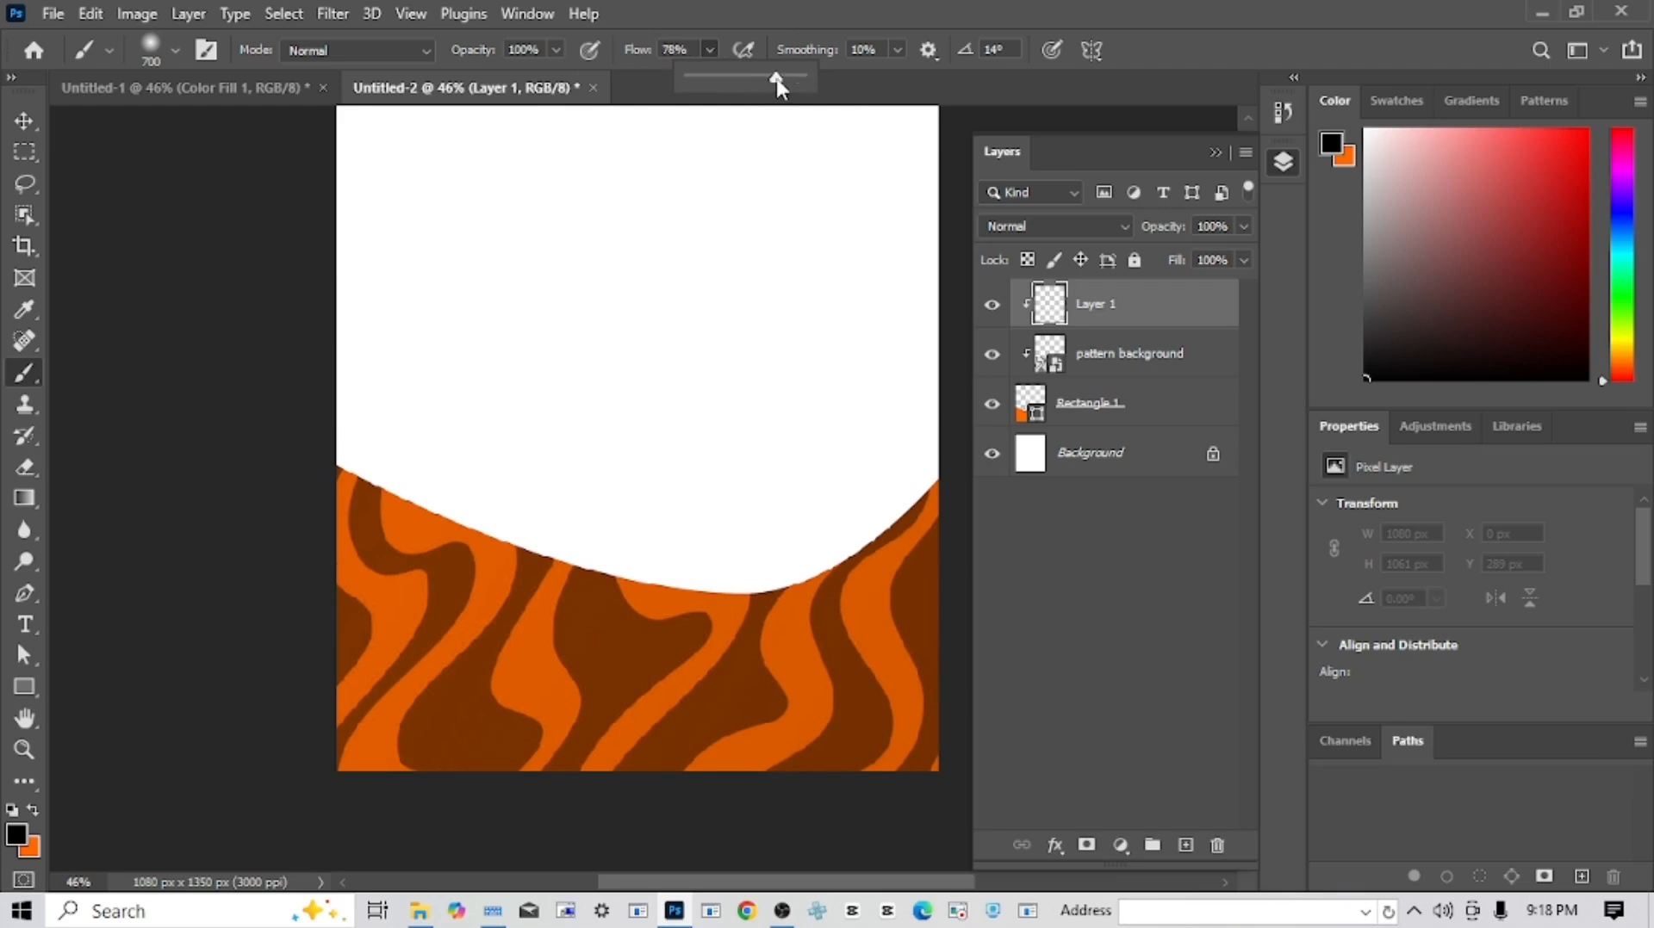
left_click(672, 50)
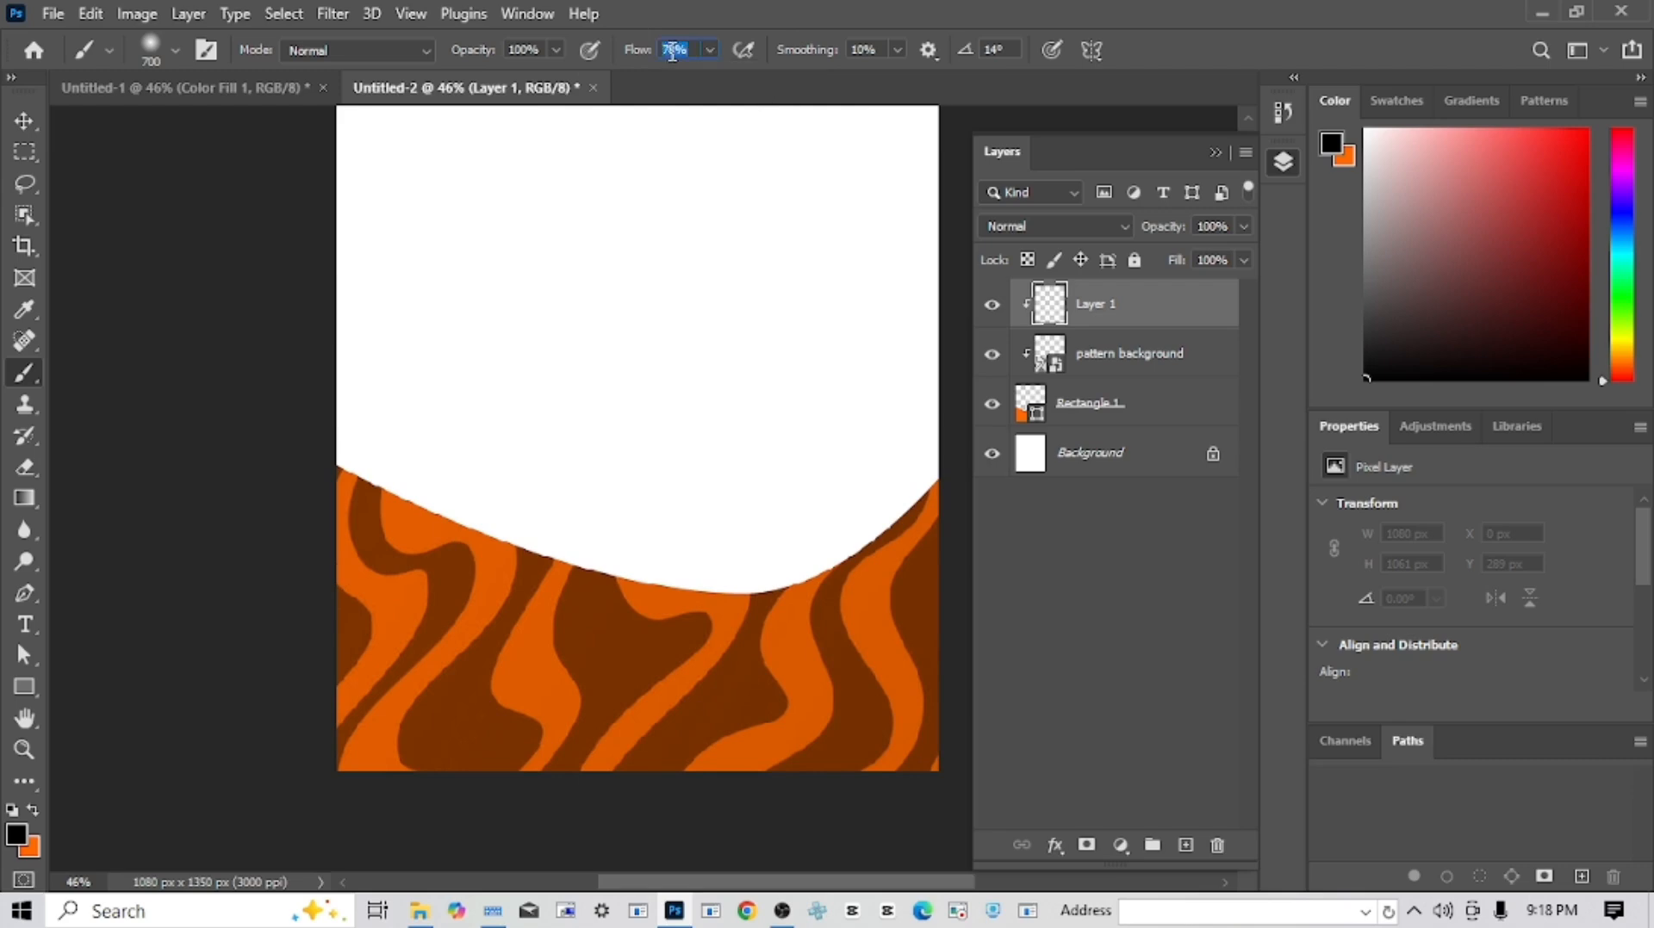
type("12")
- Try a soft black brush stroke along the lower edge of the patterned orange shape, and undo it
left_click_drag(683, 632, 685, 556)
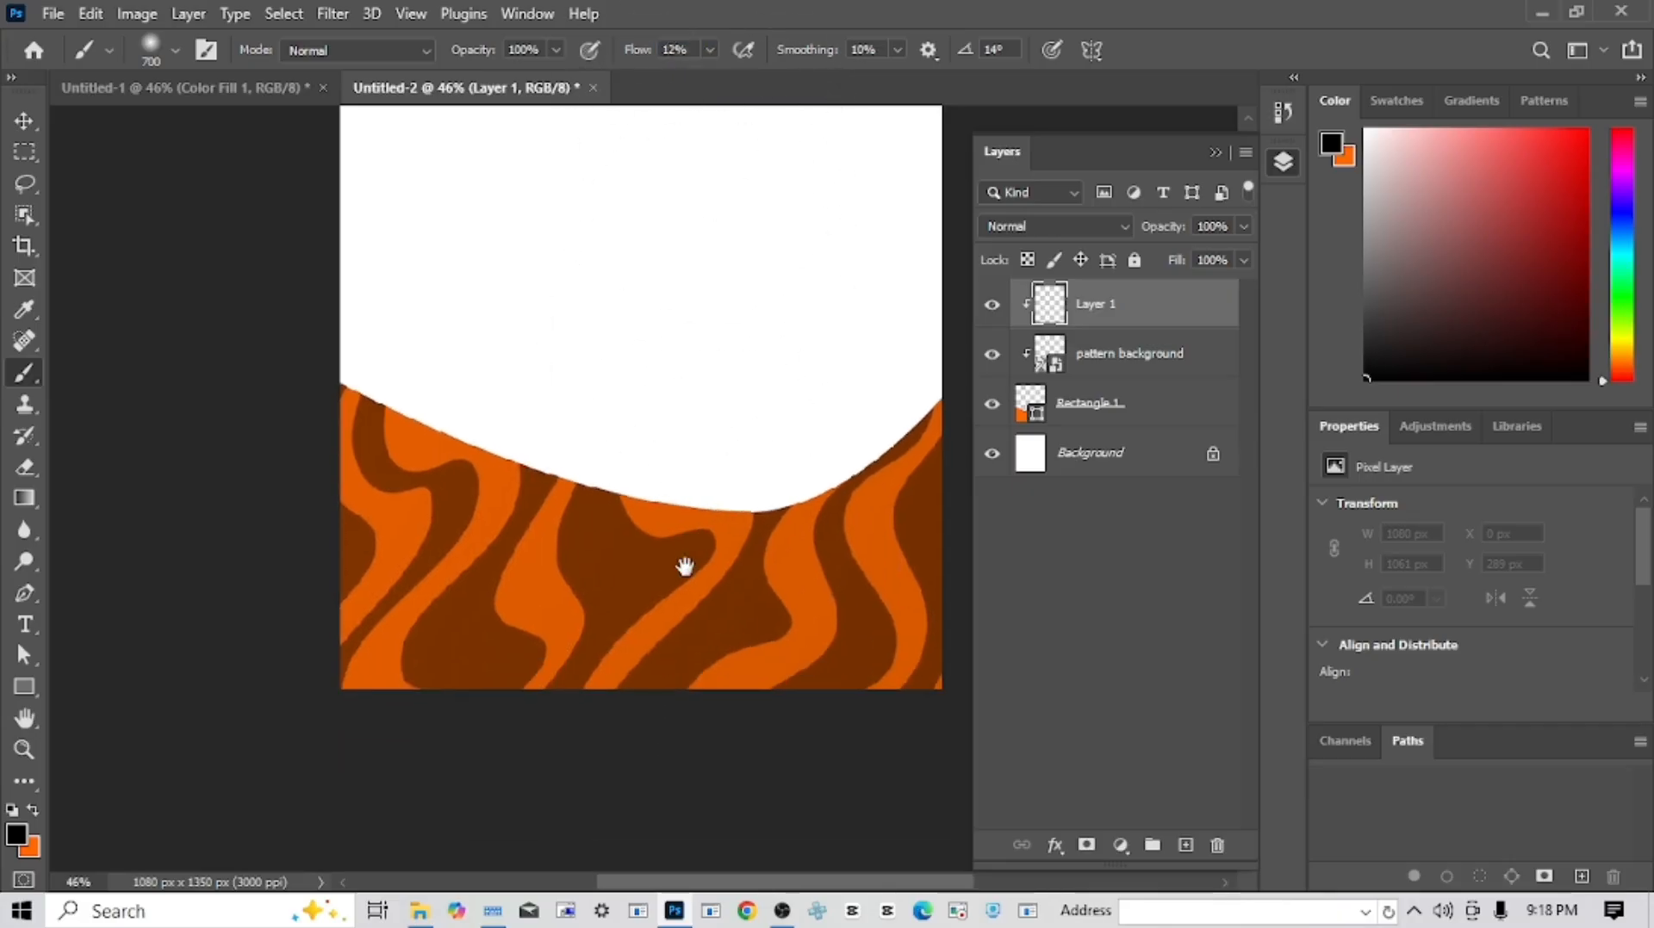
mouse_move(712, 487)
left_mouse_down()
mouse_move(712, 517)
mouse_move(664, 561)
left_mouse_up()
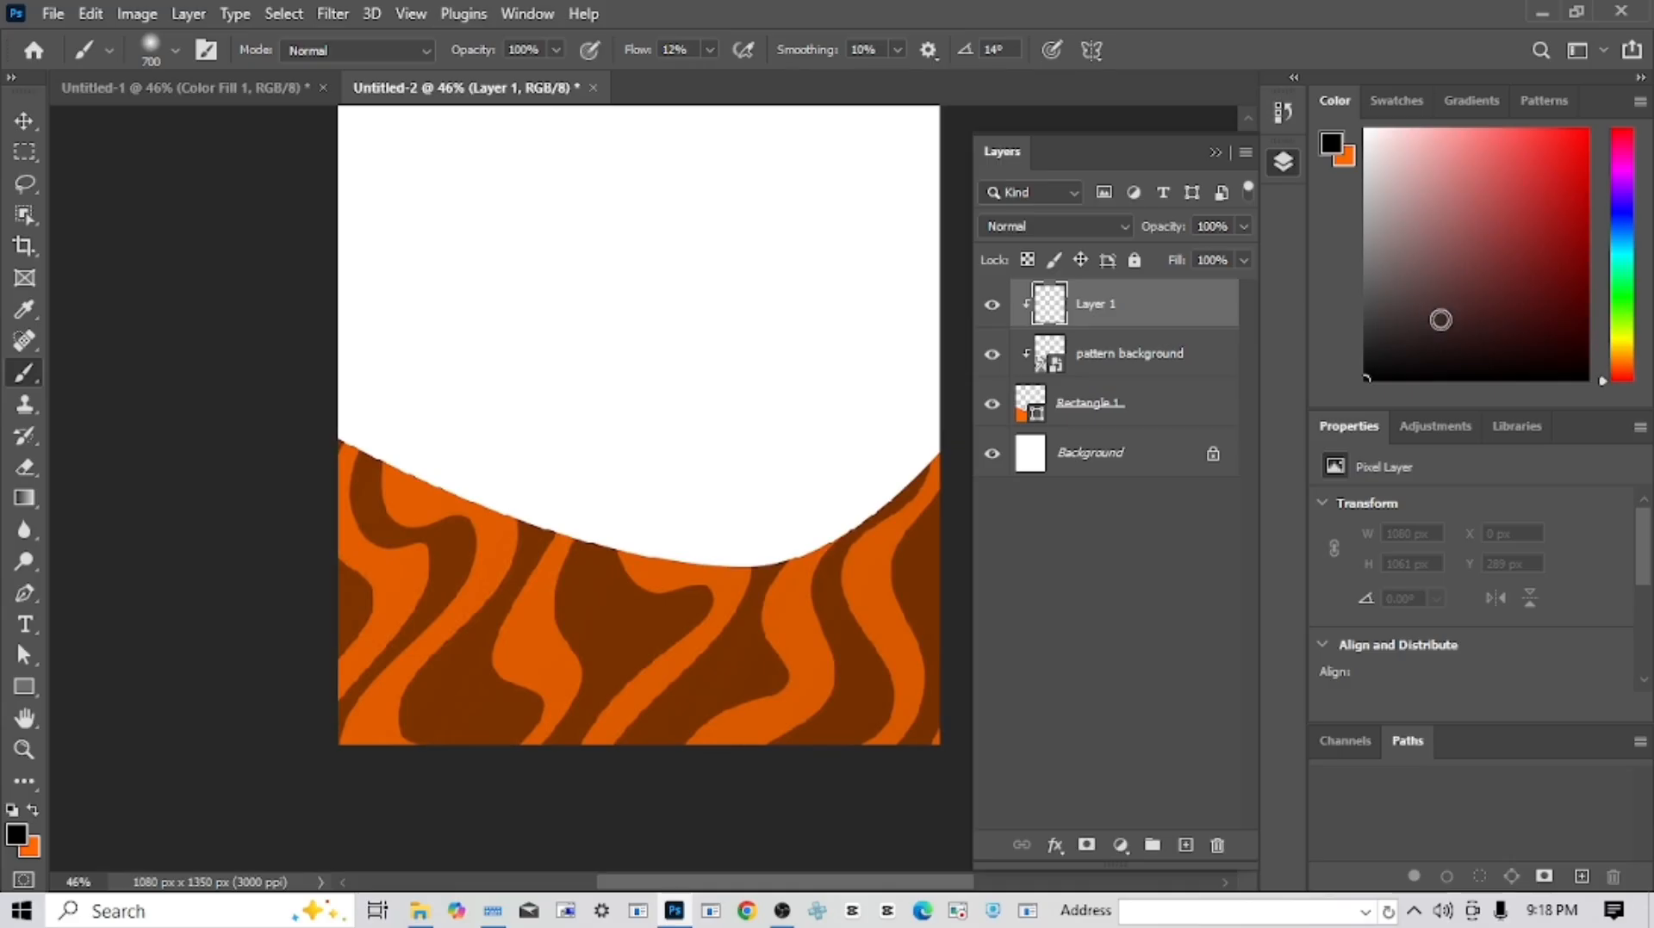
left_click(1405, 359)
left_click_drag(1404, 359, 1308, 433)
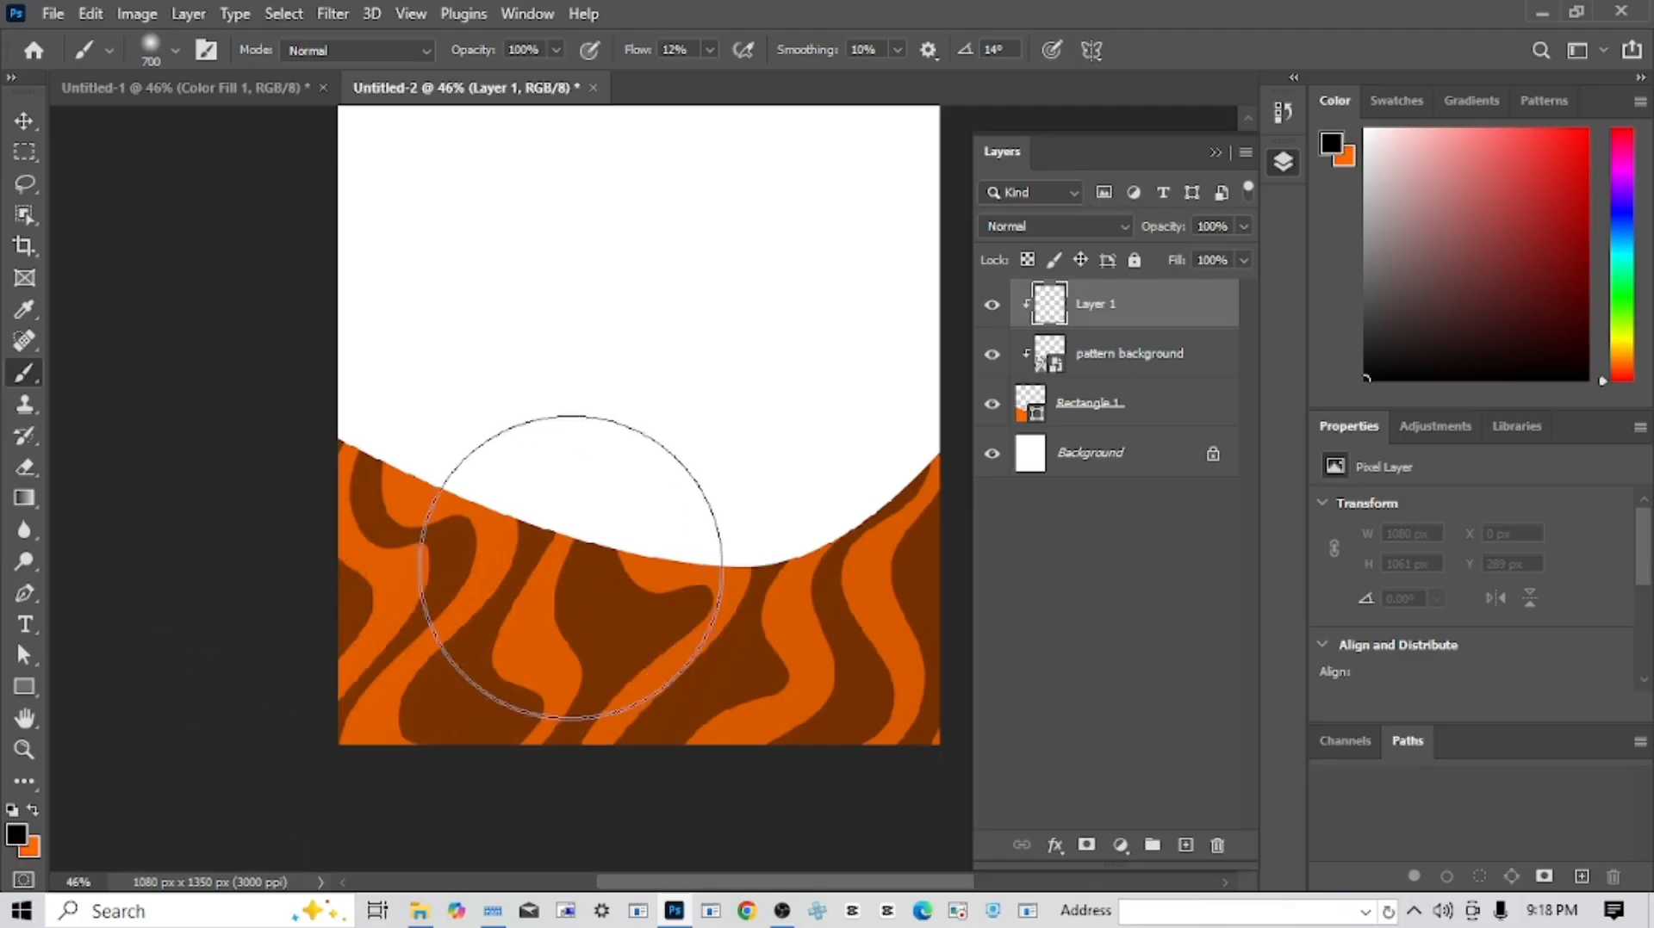
left_click_drag(565, 548, 528, 490)
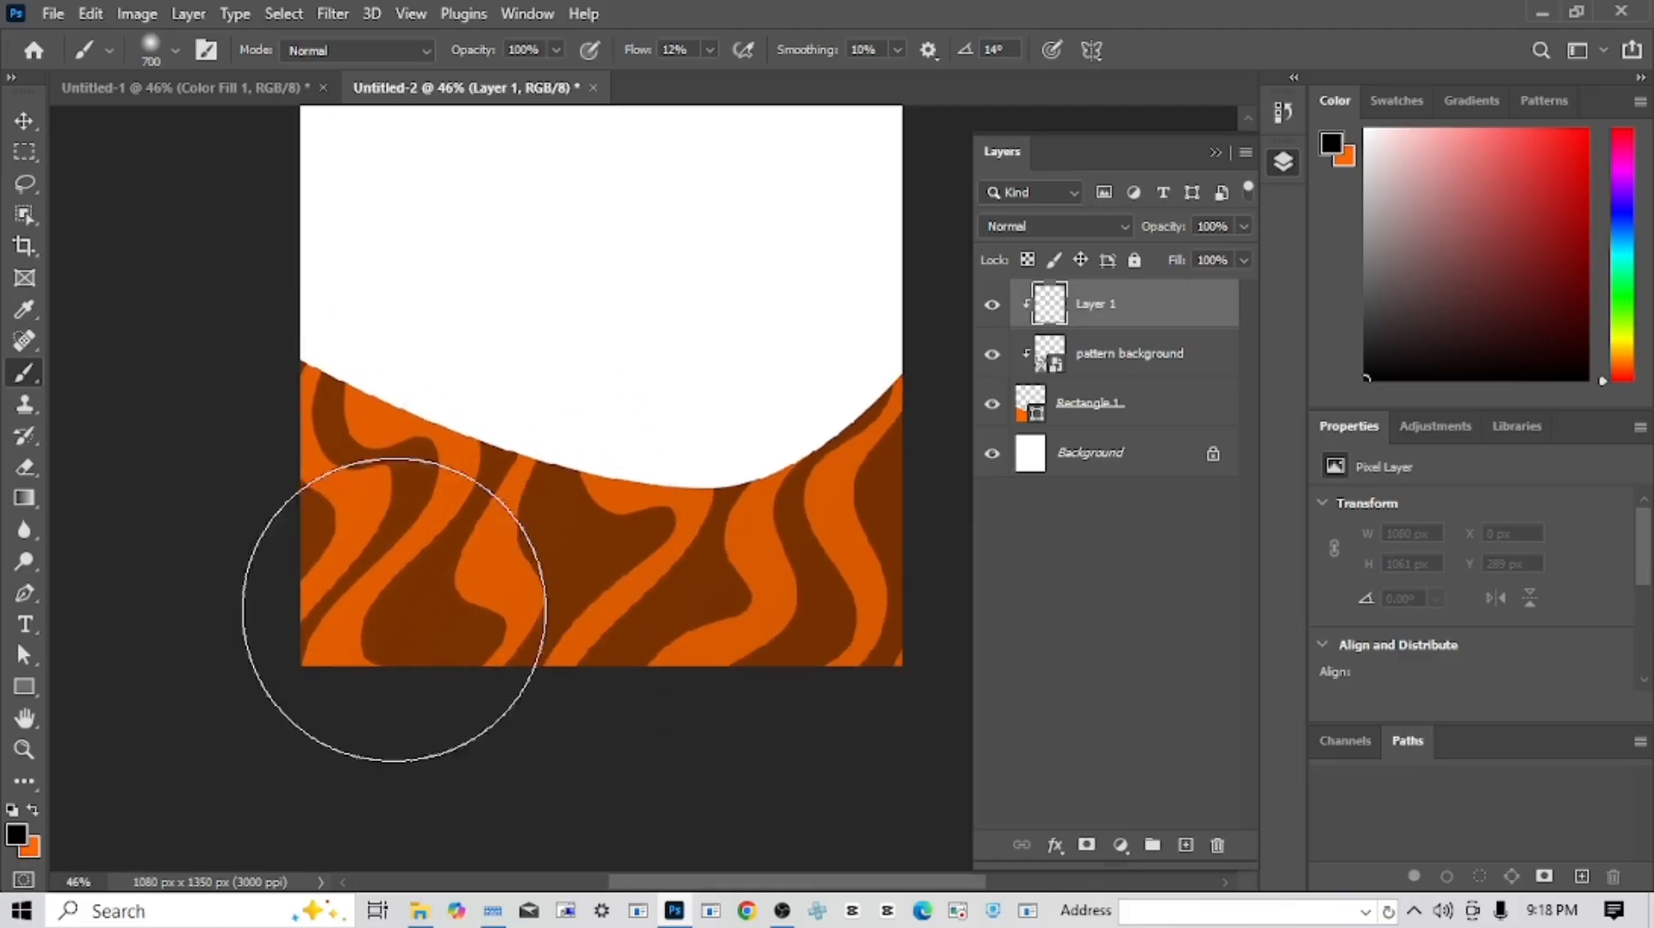
scroll(658, 509, "down", 1)
mouse_move(306, 655)
left_mouse_down()
mouse_move(405, 690)
mouse_move(742, 719)
mouse_move(916, 673)
mouse_move(624, 698)
left_mouse_up()
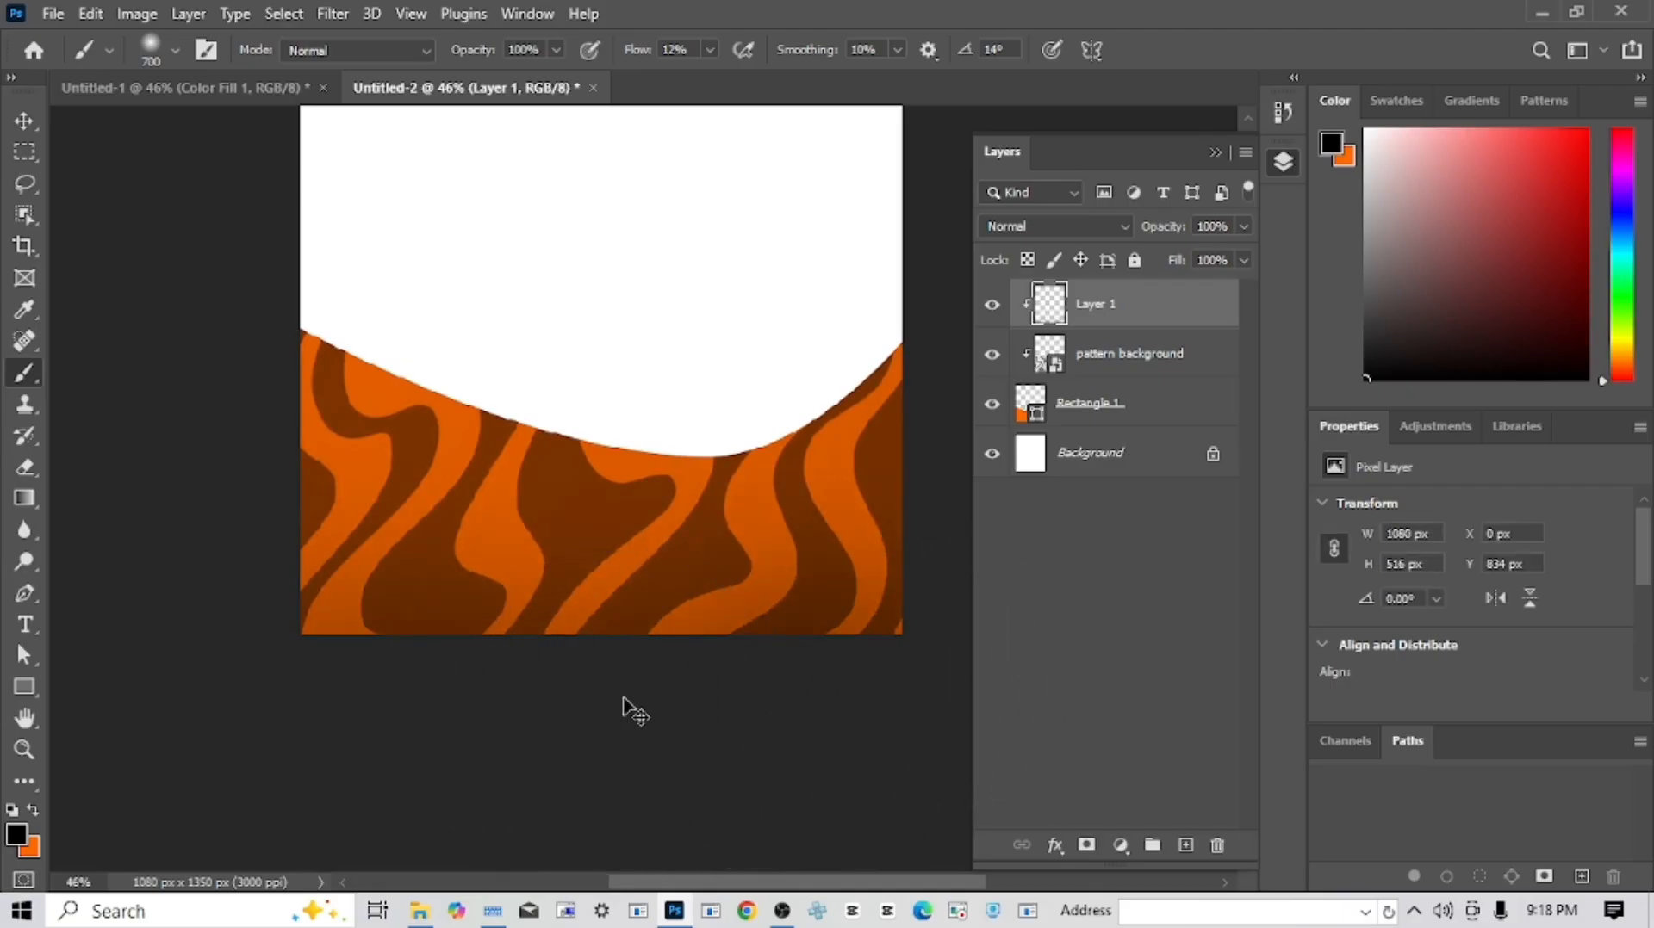
key("ctrl+z")
mouse_move(546, 653)
left_mouse_down()
mouse_move(617, 680)
mouse_move(535, 664)
left_mouse_up()
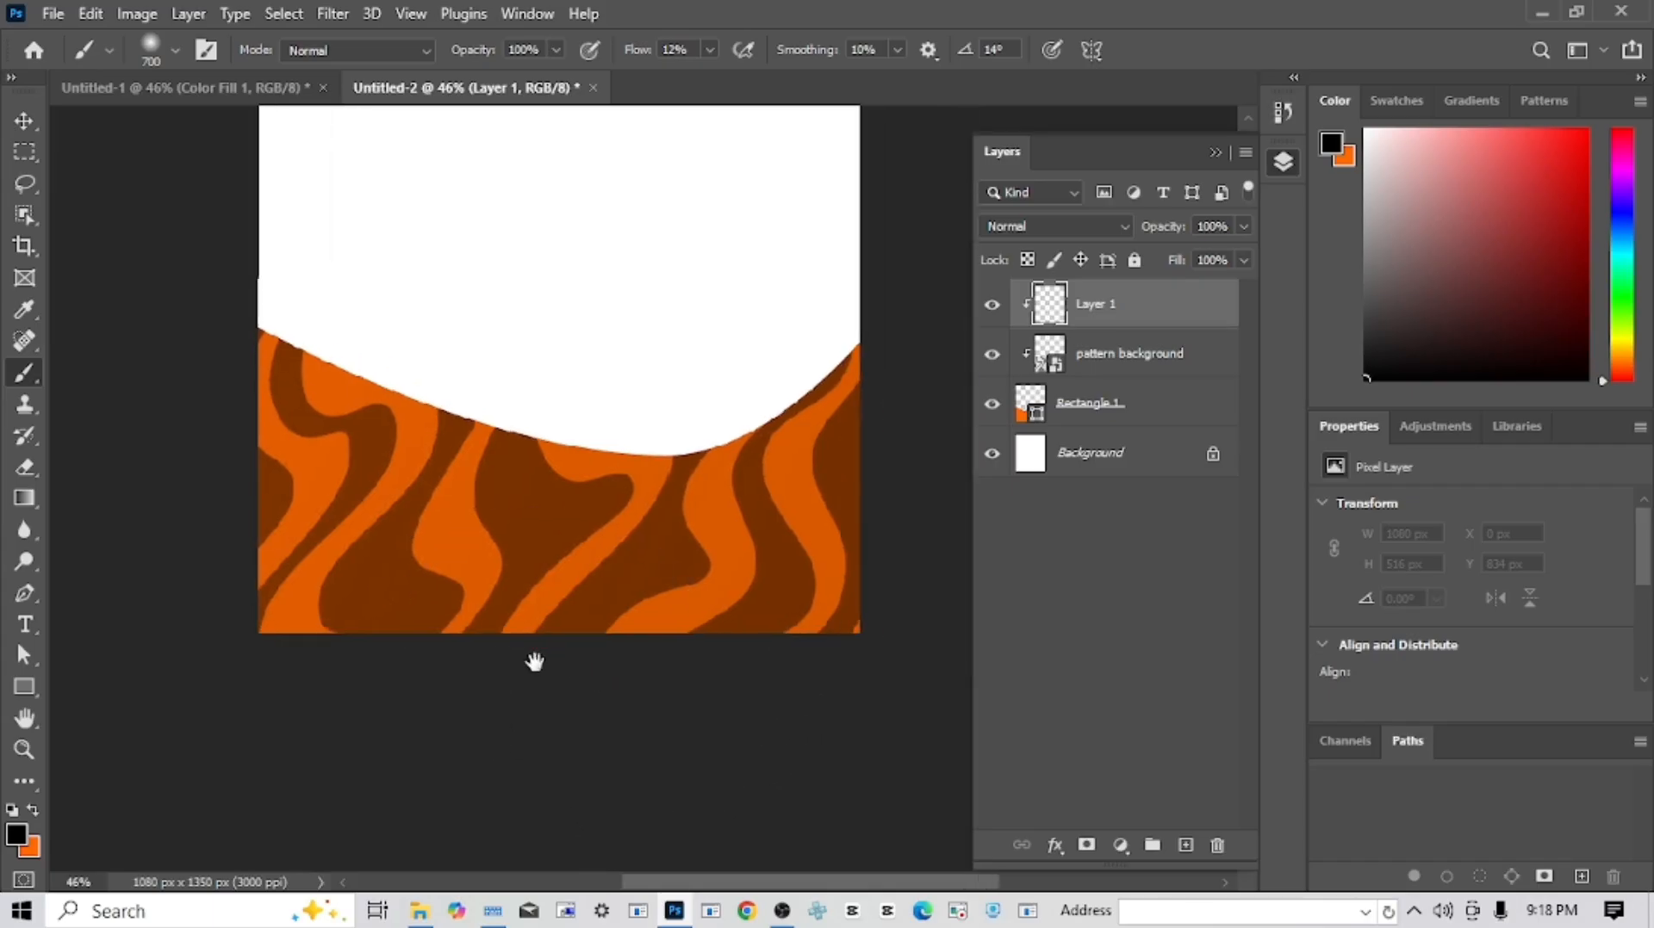
left_click_drag(546, 602, 602, 691)
key("ctrl+0")
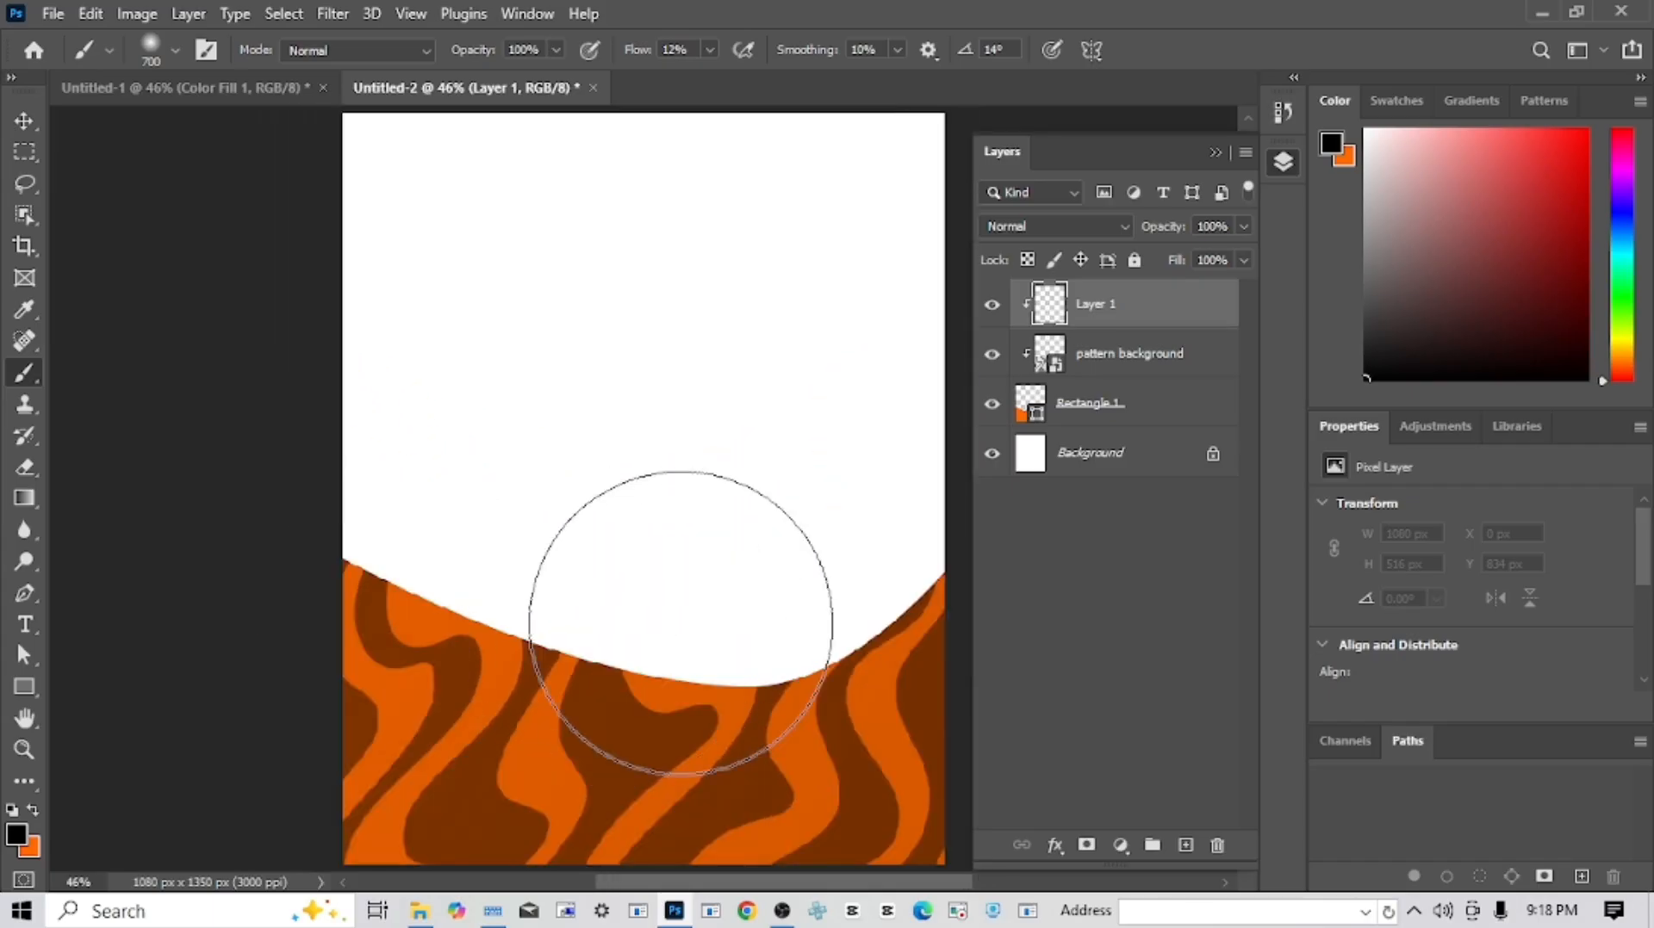
key("ctrl+minus")
key("ctrl+plus")
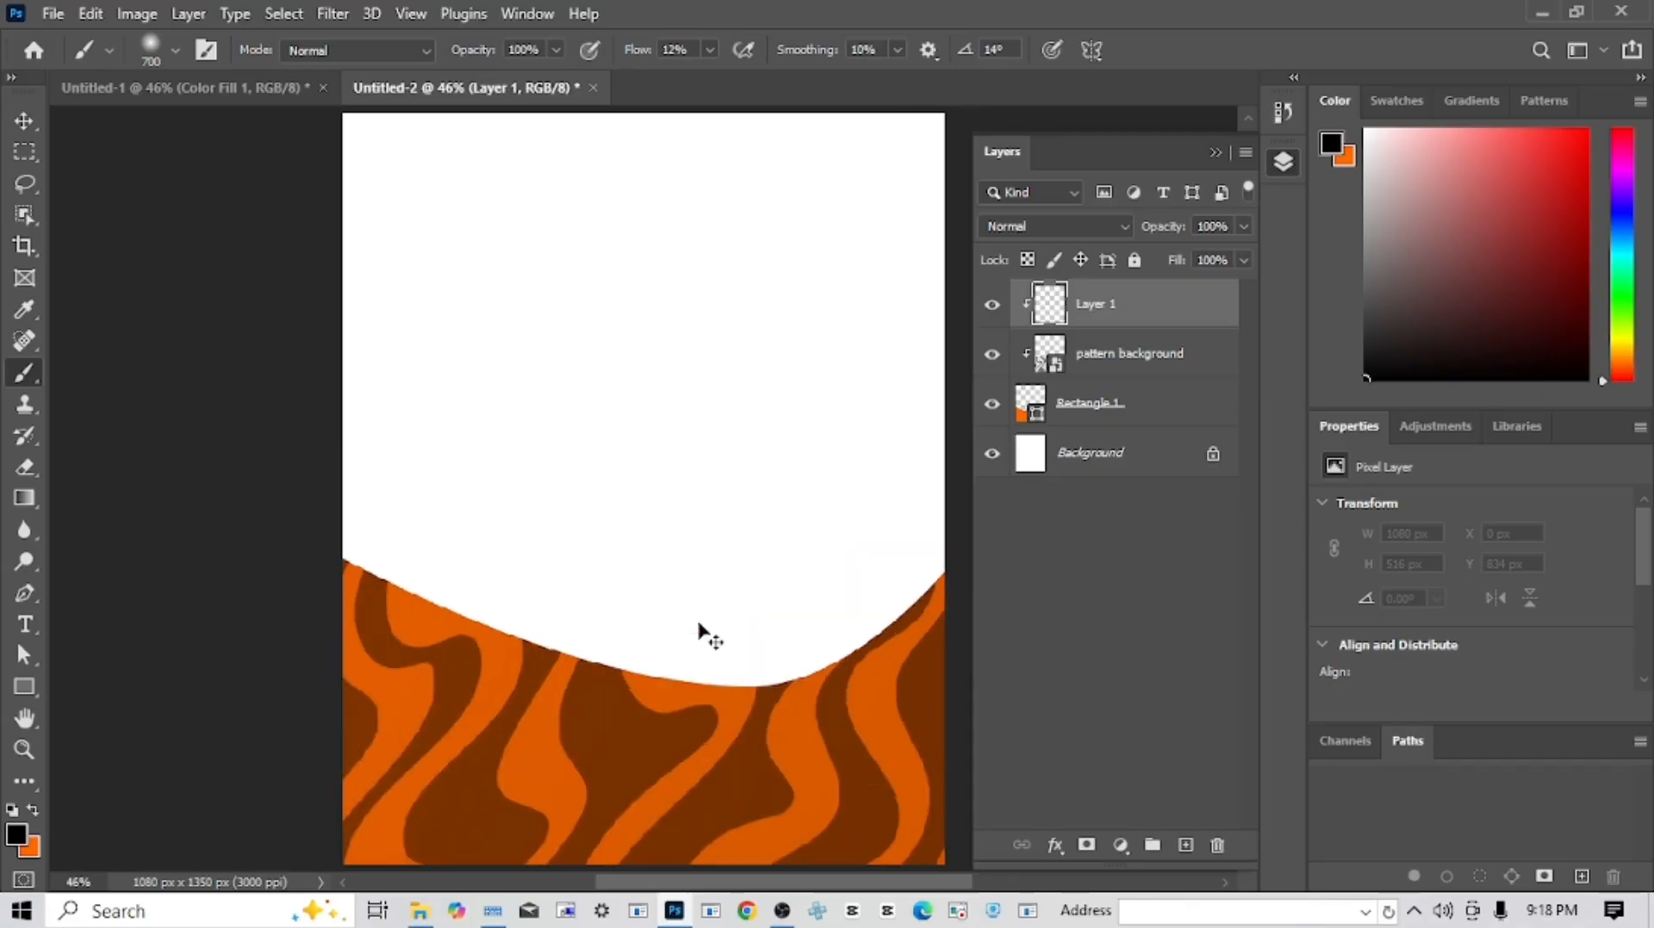
mouse_move(716, 692)
left_mouse_down()
mouse_move(645, 213)
mouse_move(674, 343)
left_mouse_up()
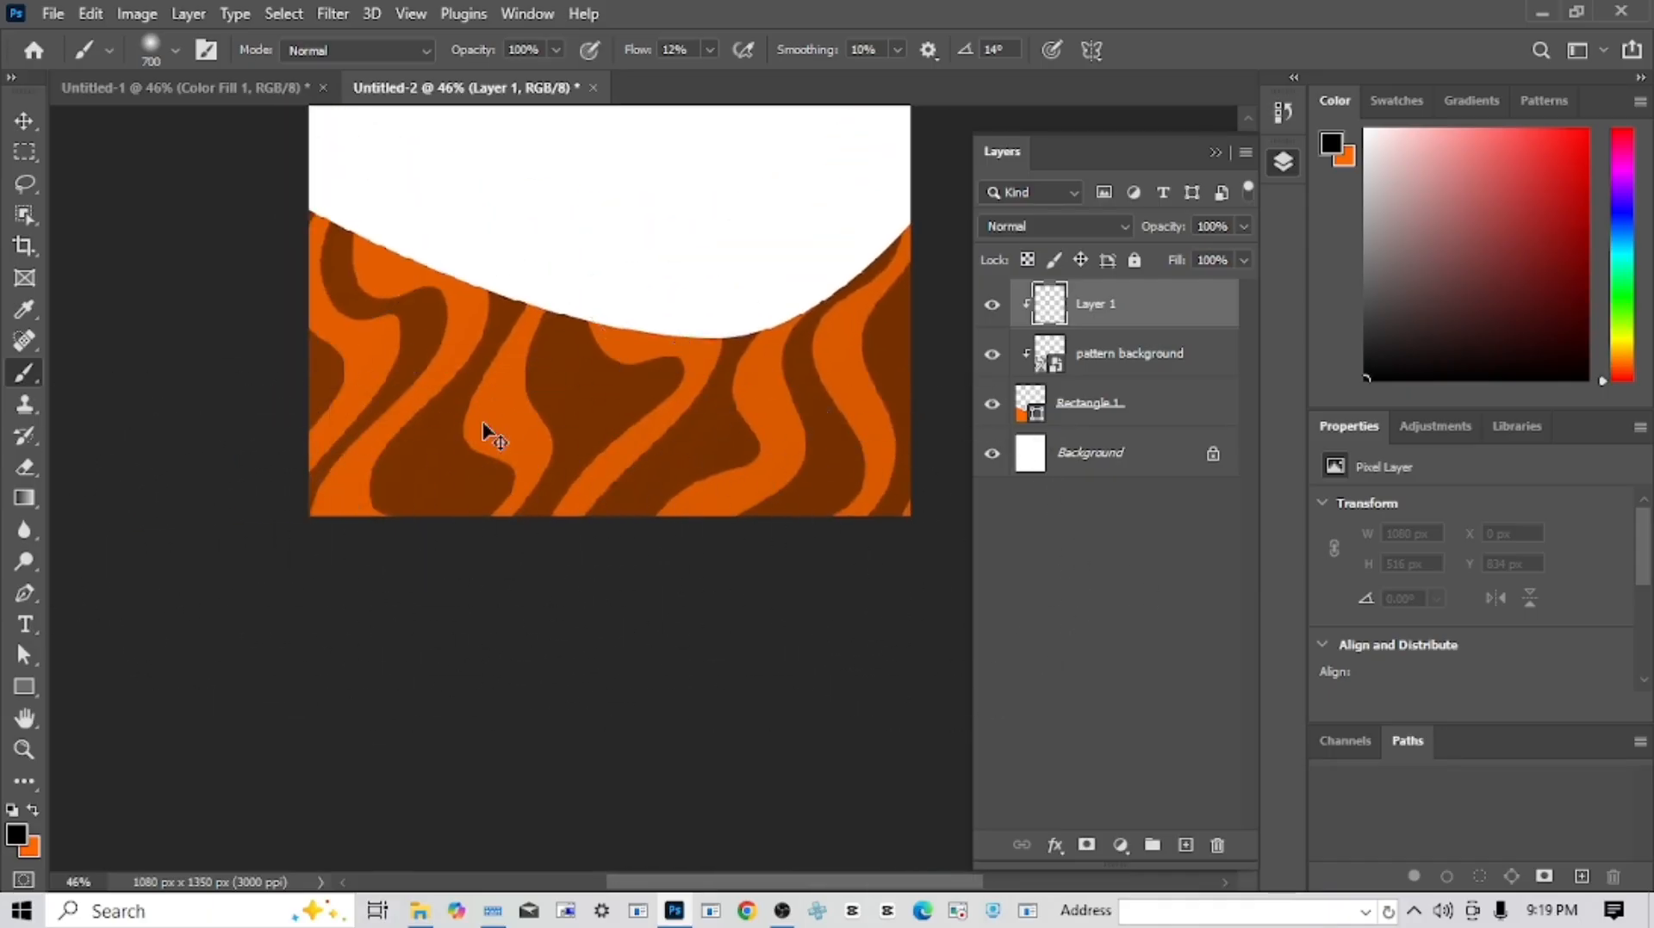
key("ctrl+0")
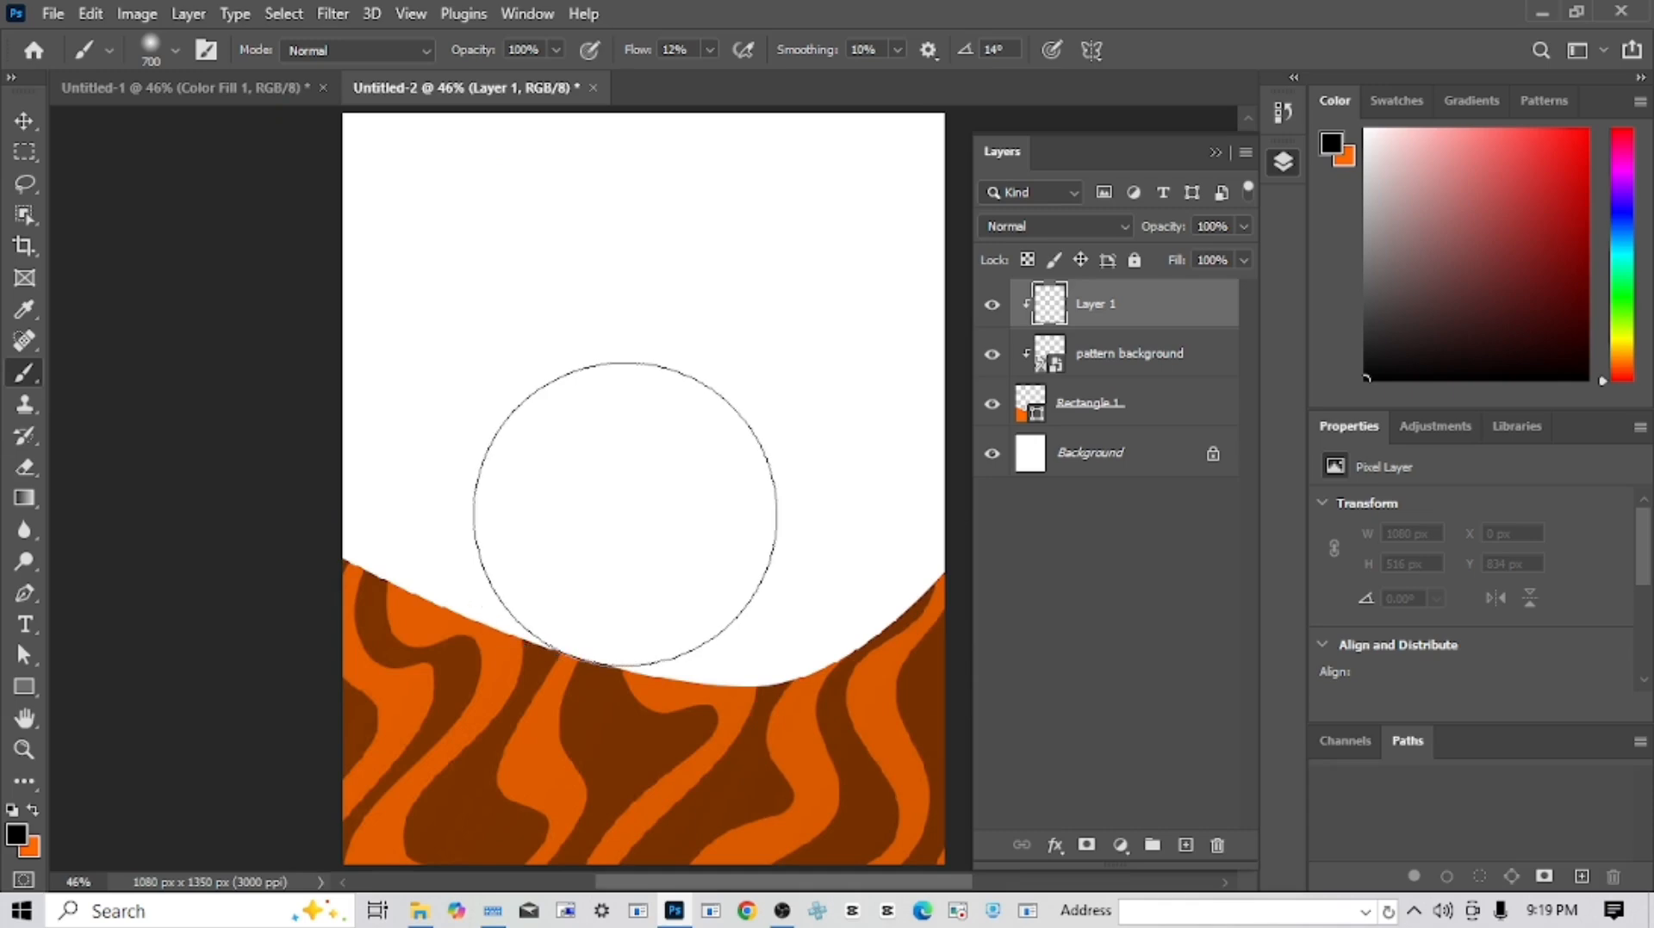
- Paint soft black shading at 12% flow along the lower edge of the patterned orange shape on Layer 1
key("space")
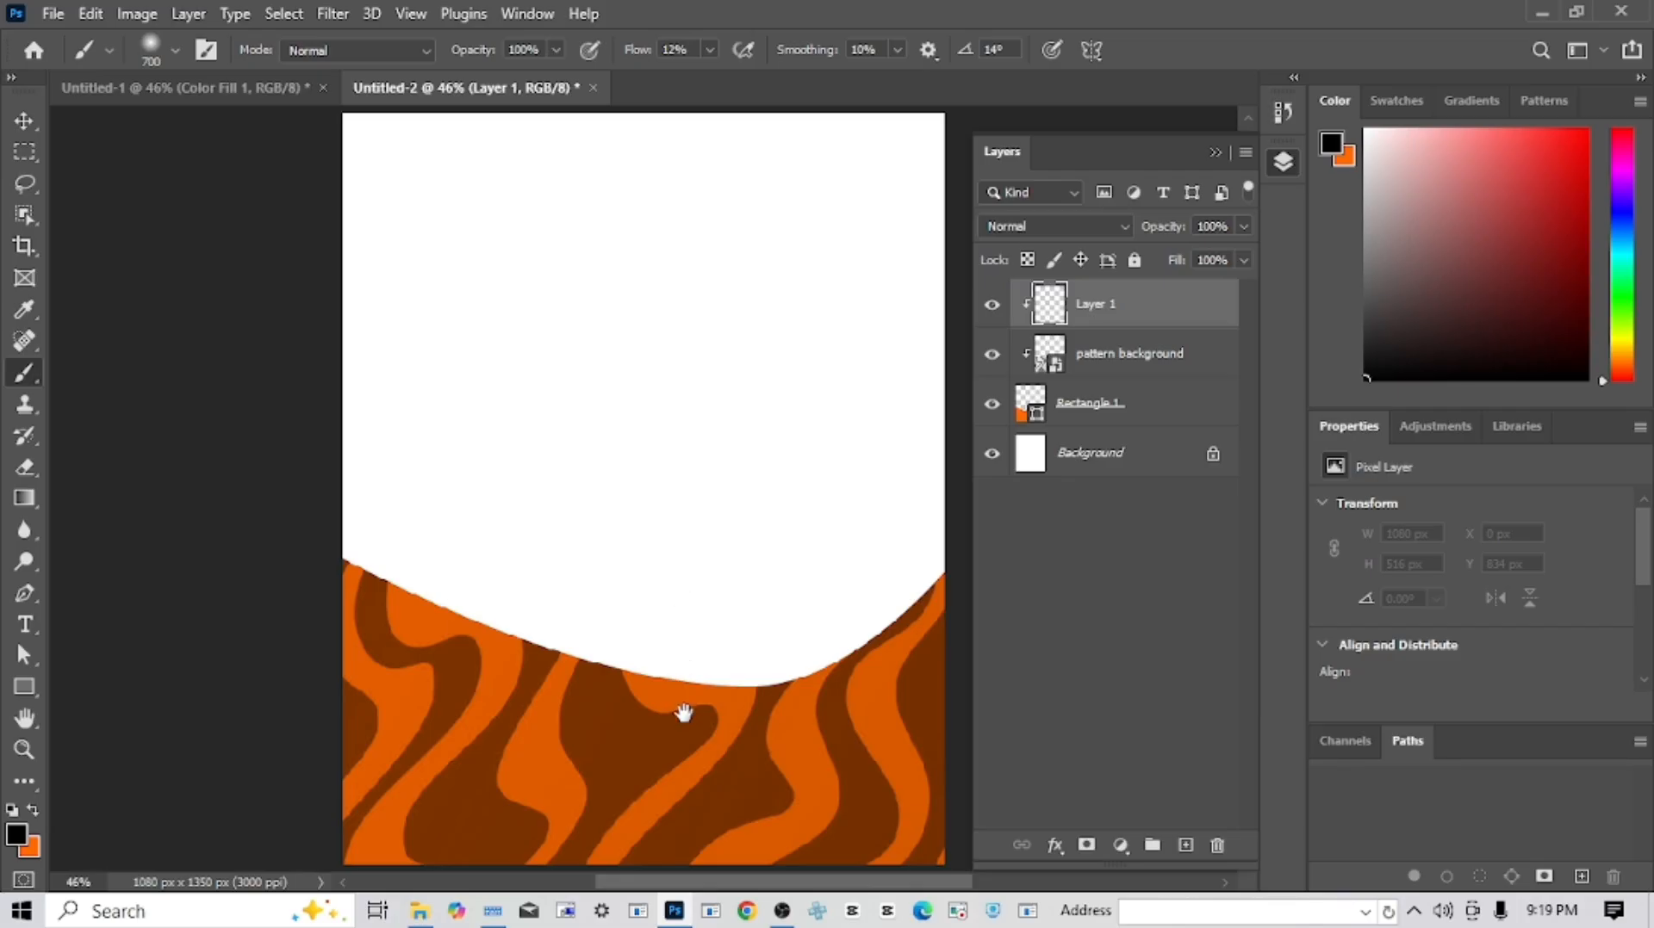
mouse_move(684, 713)
left_mouse_down()
mouse_move(657, 391)
mouse_move(783, 557)
mouse_move(597, 499)
mouse_move(457, 425)
mouse_move(616, 467)
mouse_move(598, 486)
mouse_move(511, 463)
mouse_move(583, 680)
mouse_move(715, 395)
mouse_move(602, 399)
mouse_move(582, 501)
mouse_move(565, 493)
left_mouse_up()
left_click_drag(557, 590, 561, 572)
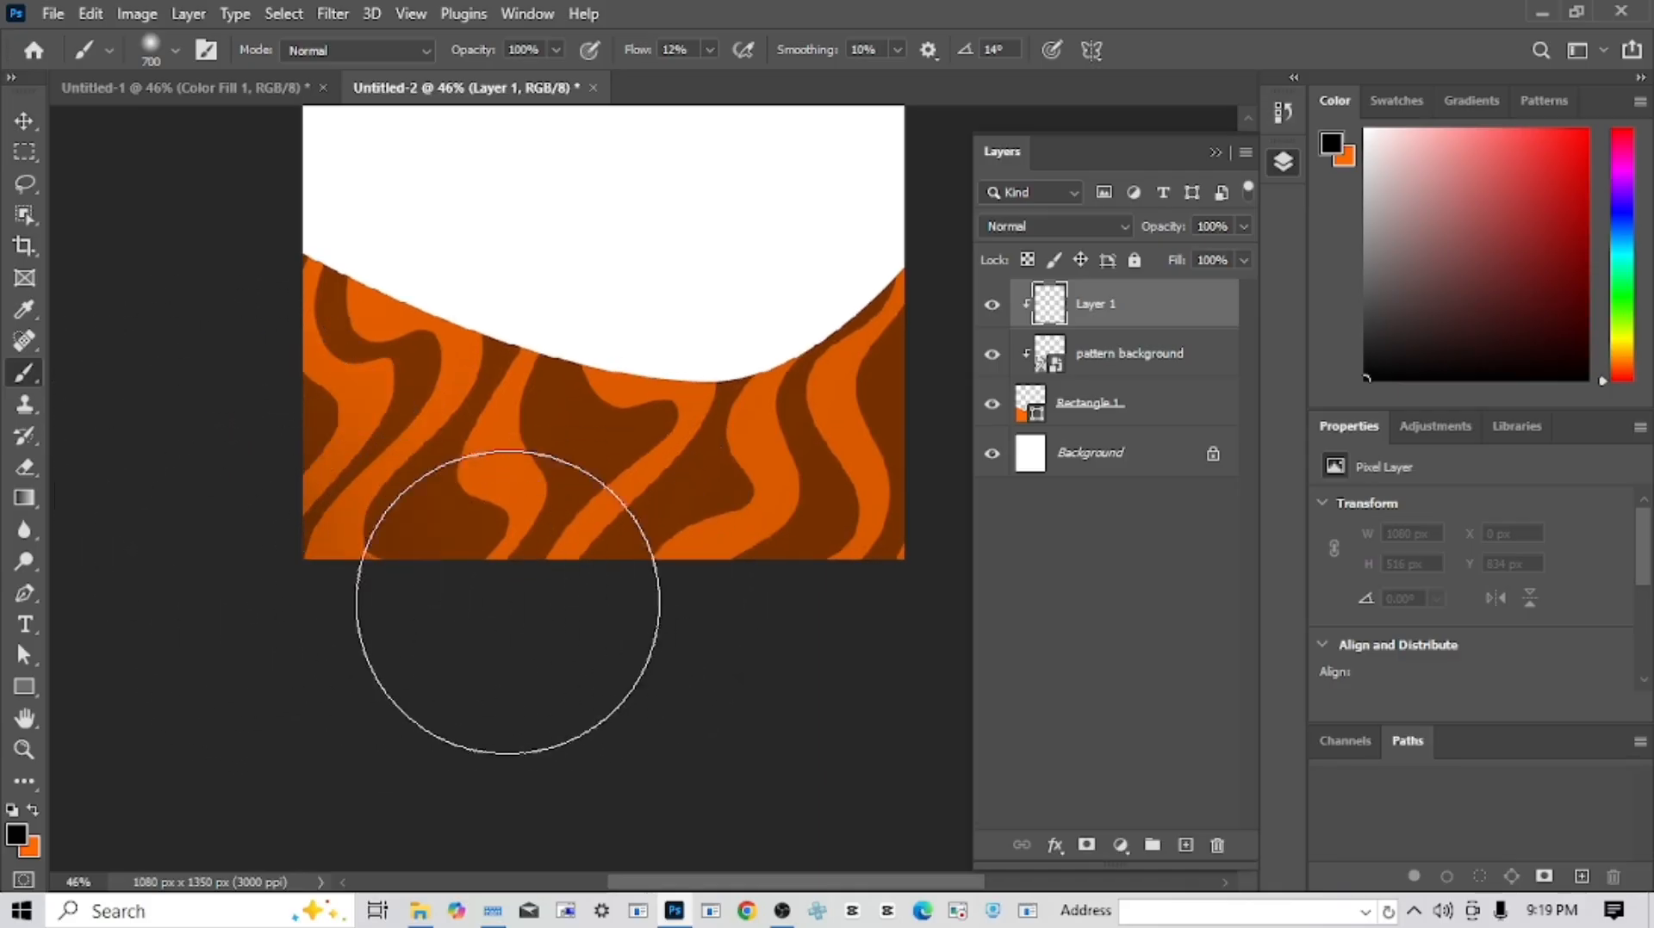
mouse_move(508, 603)
left_mouse_down()
mouse_move(578, 601)
mouse_move(340, 570)
mouse_move(187, 517)
left_mouse_up()
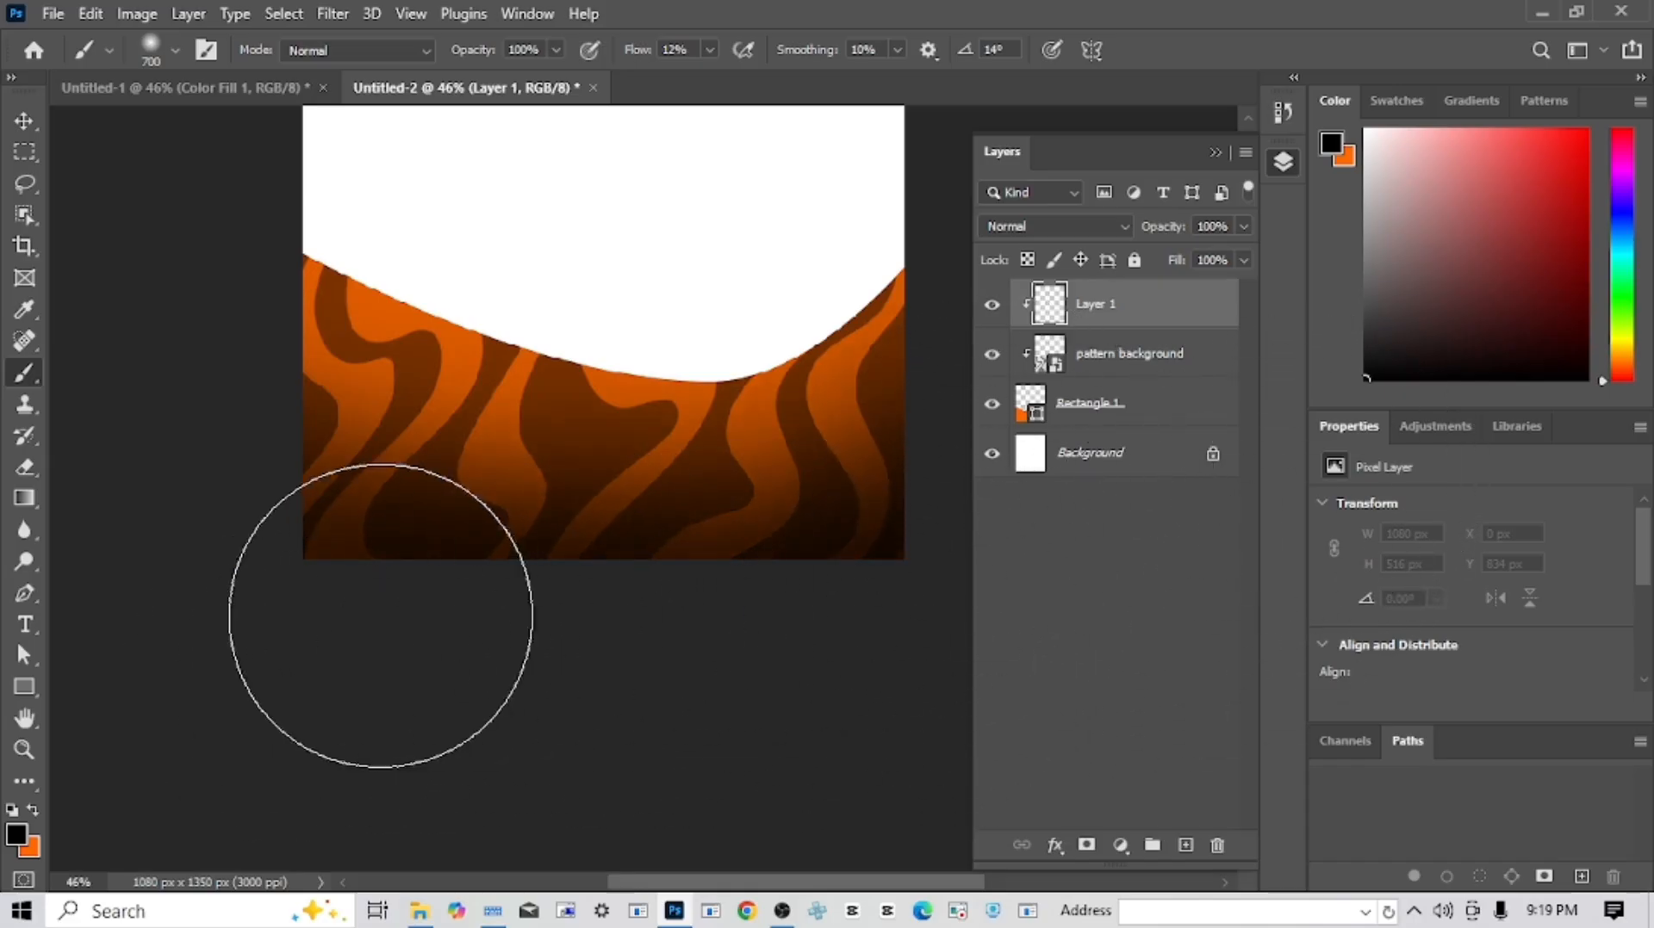
mouse_move(900, 632)
left_mouse_down()
mouse_move(269, 605)
mouse_move(495, 612)
mouse_move(1362, 569)
left_mouse_up()
scroll(896, 572, "up", 5)
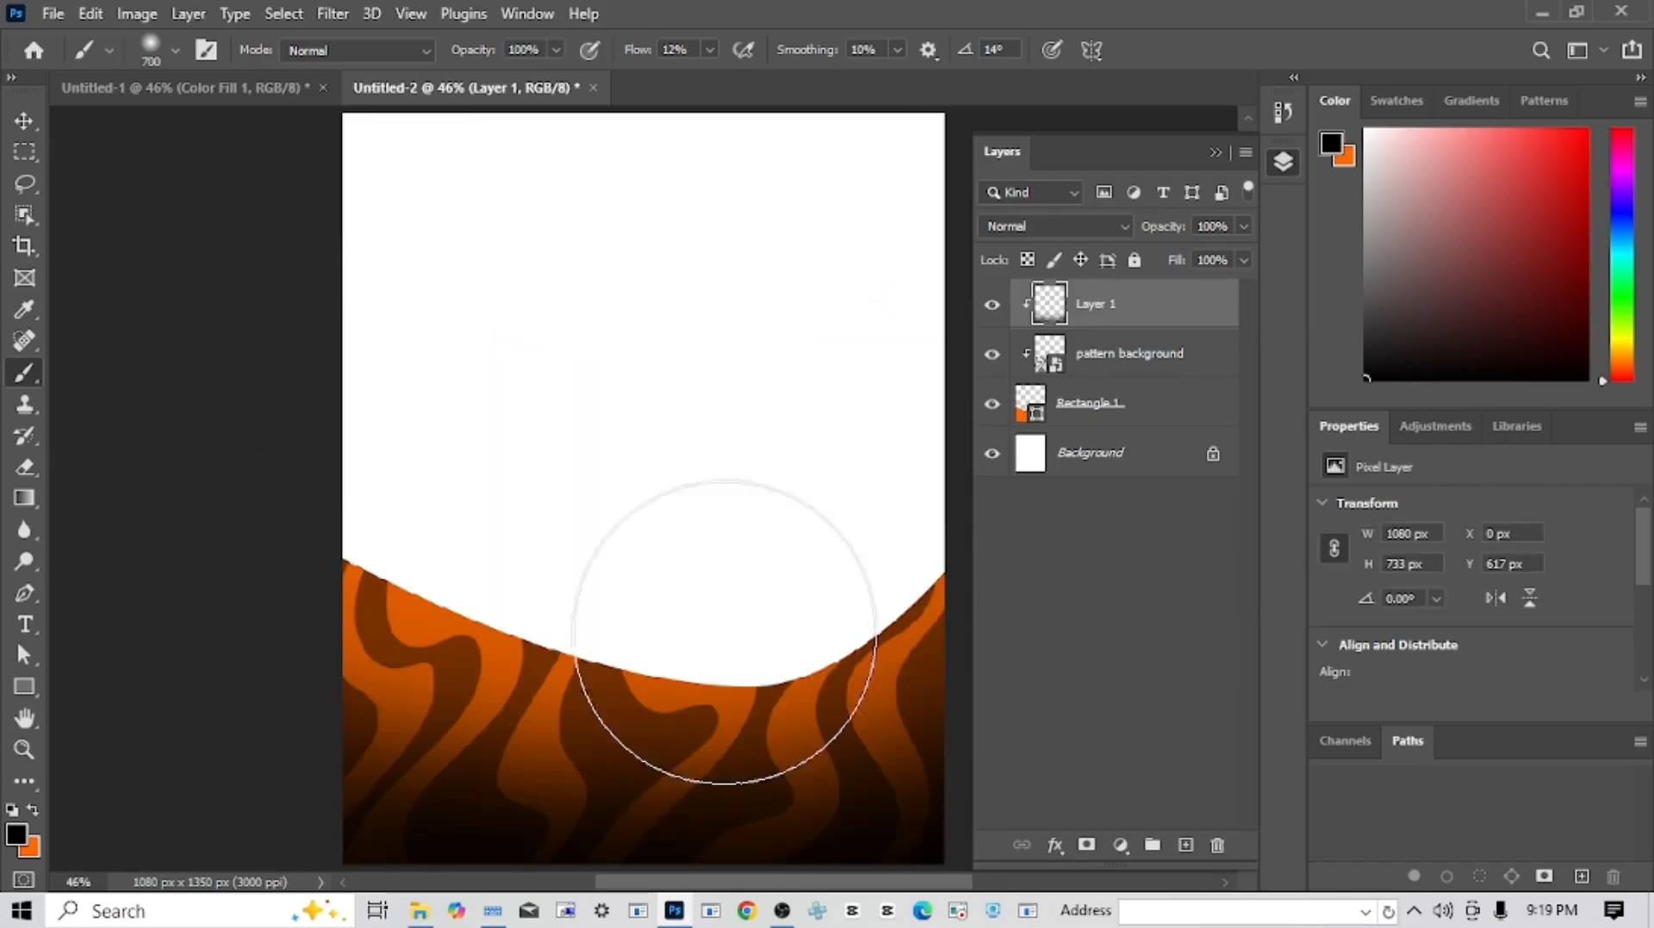
scroll(624, 509, "down", 5)
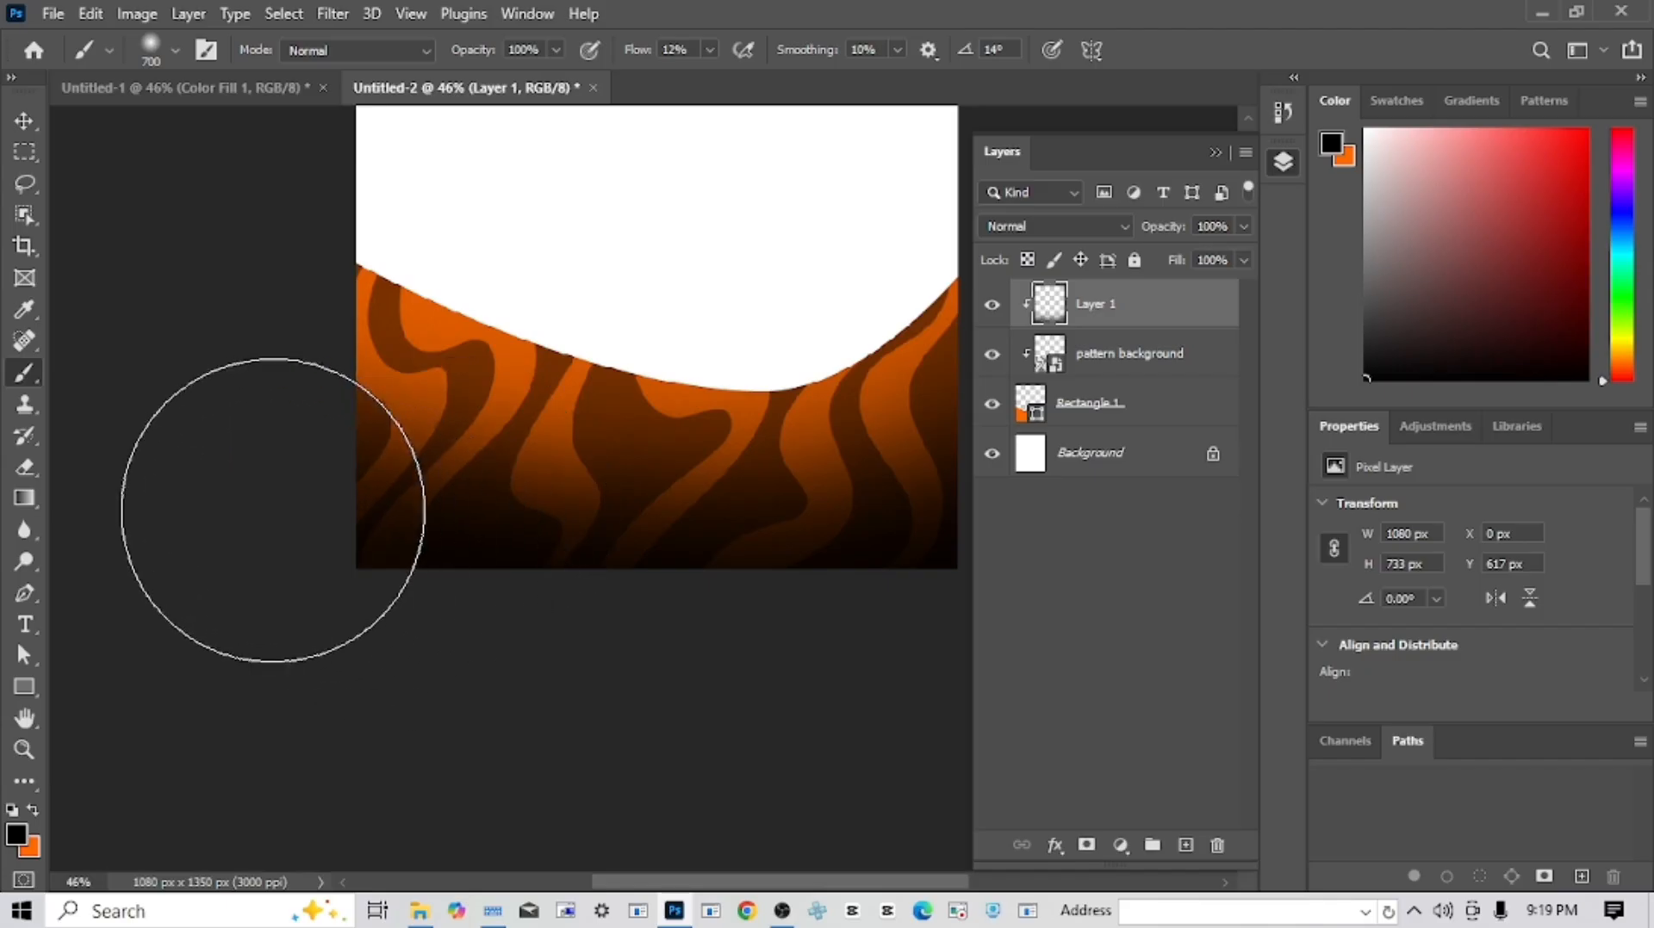
scroll(627, 598, "right", 3)
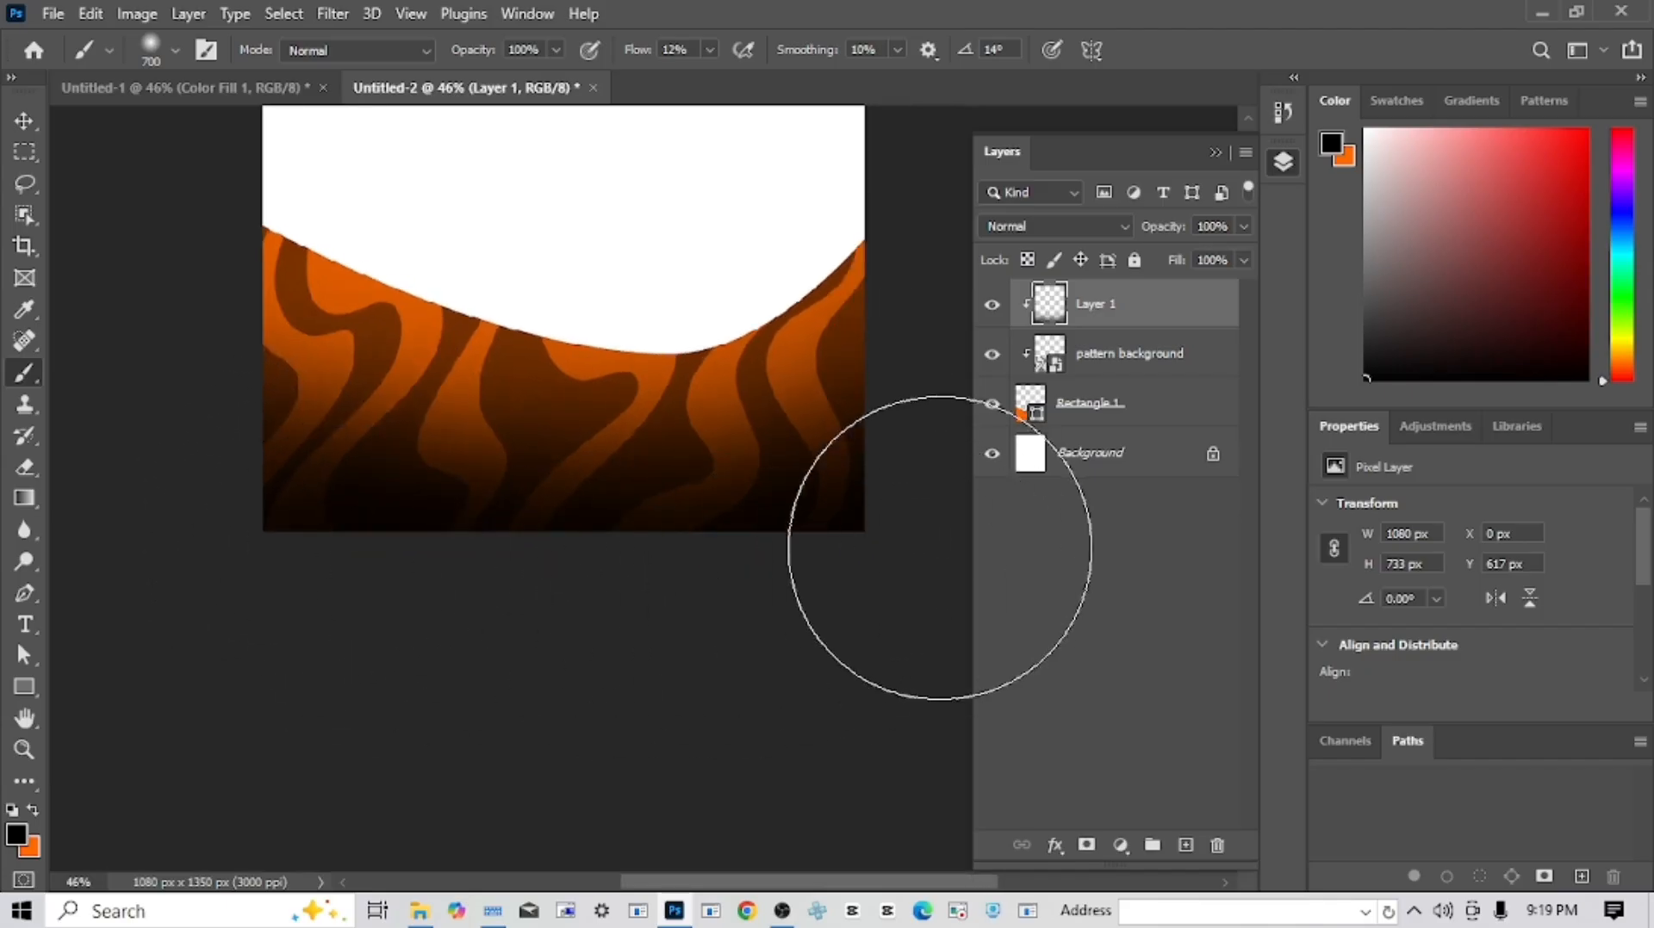
scroll(590, 579, "up", 5)
left_click_drag(686, 611, 646, 446)
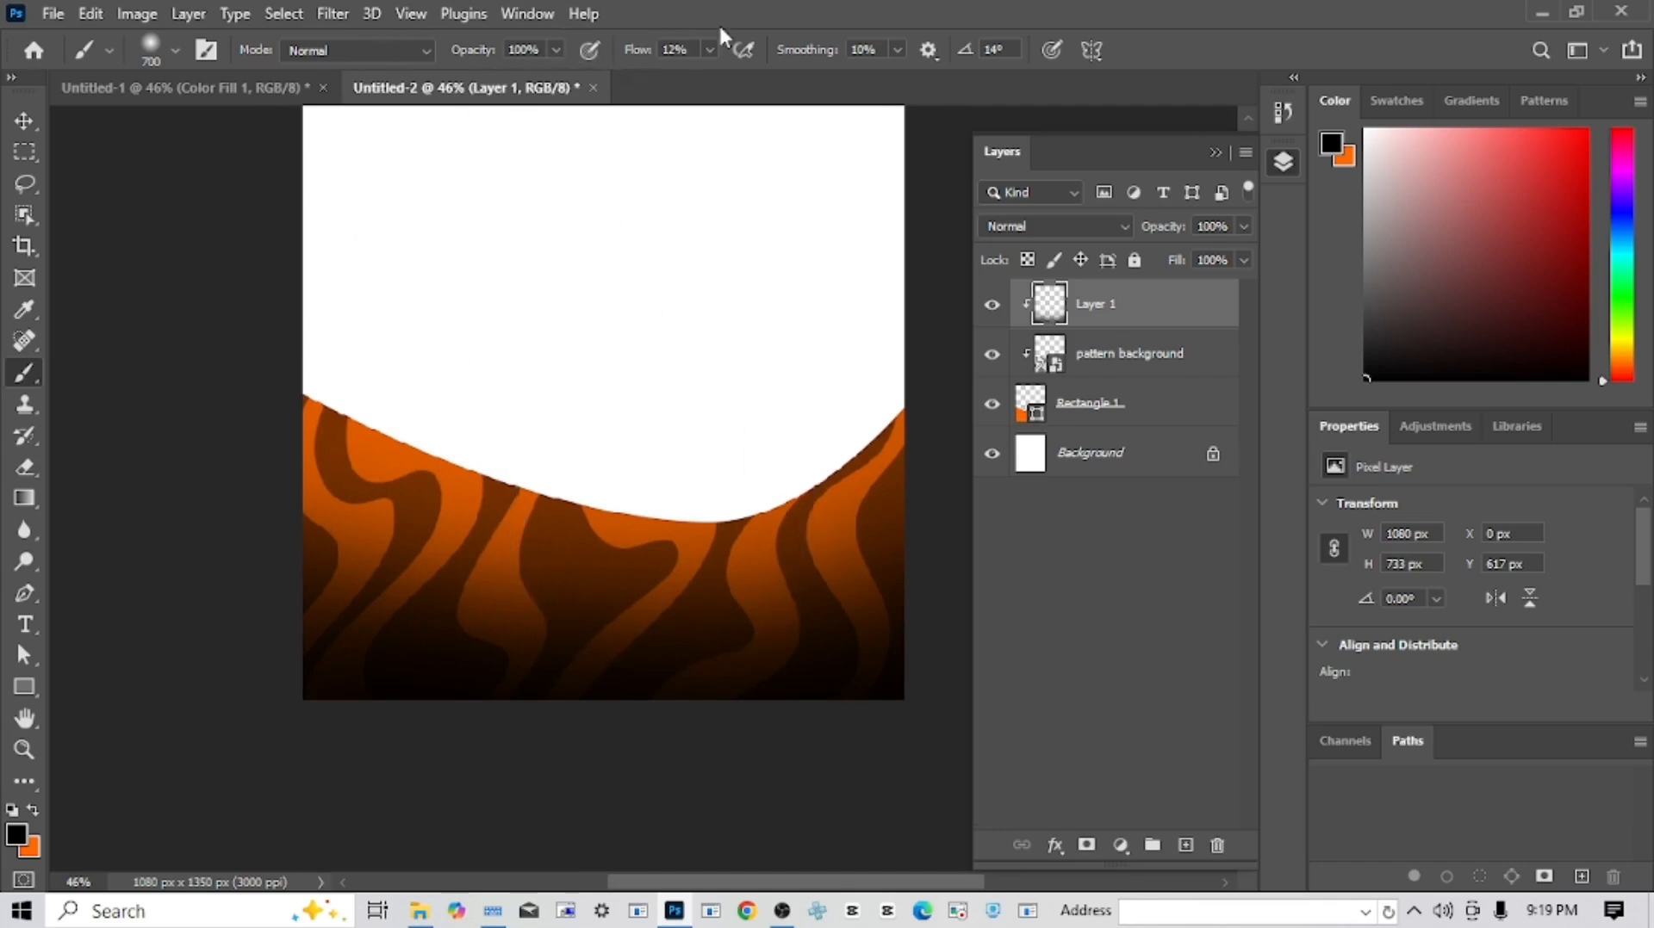
- Hide Layer 1, add a new clipped layer above "pattern background", and set the brush flow to 100%
left_click(992, 306)
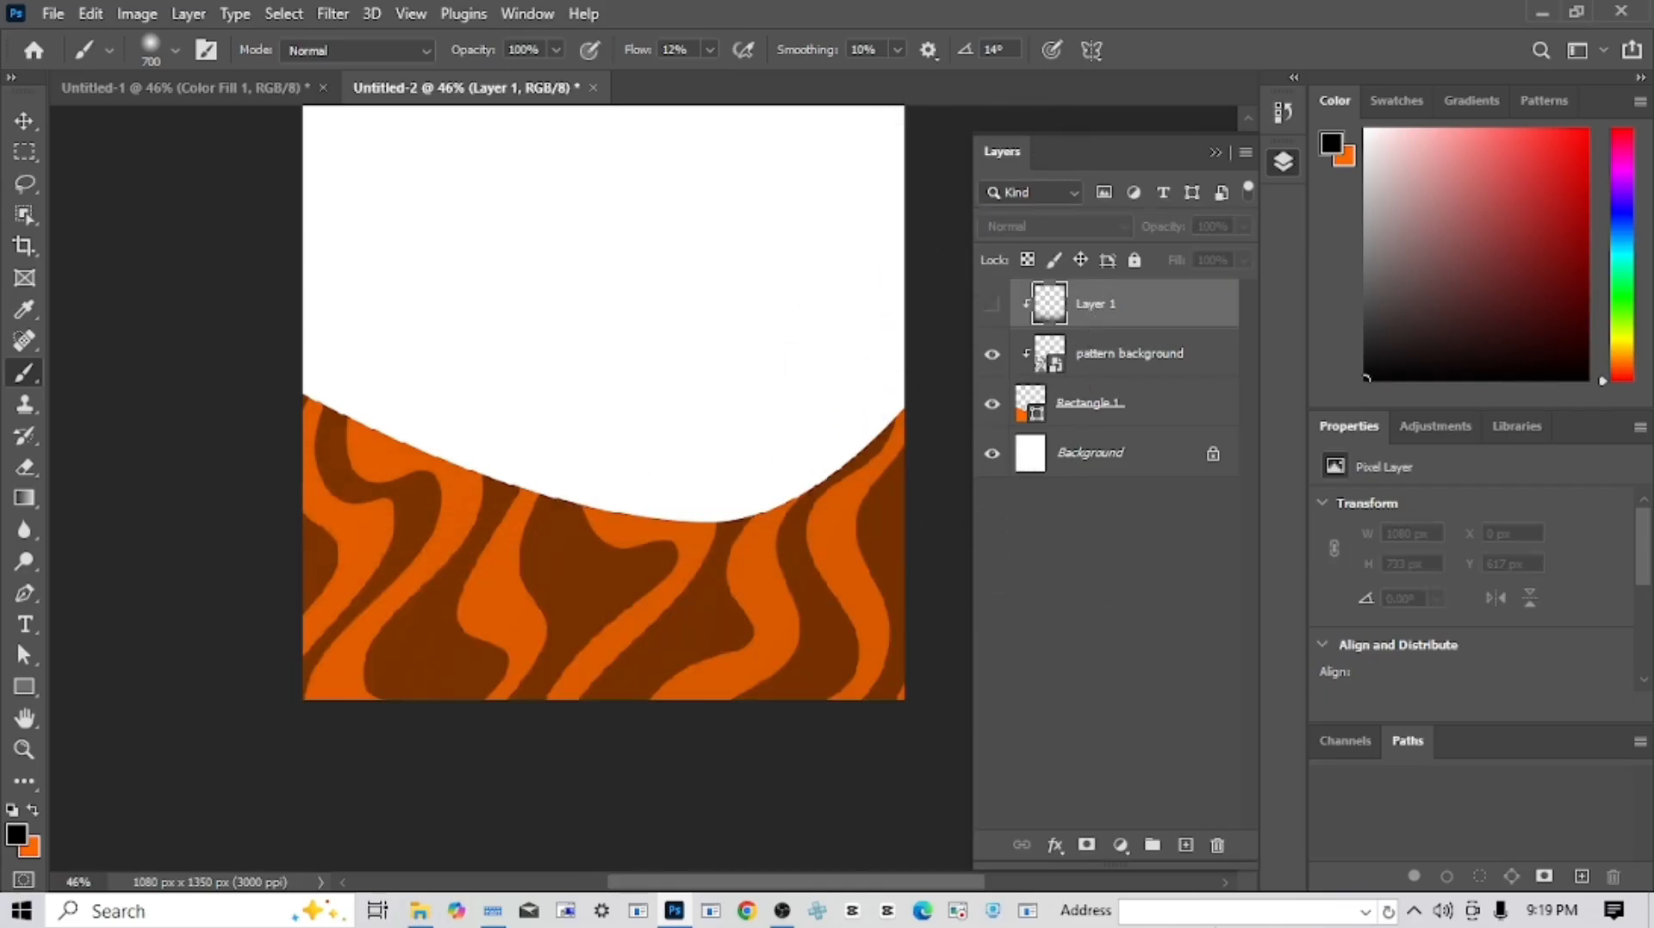
left_click(1106, 376)
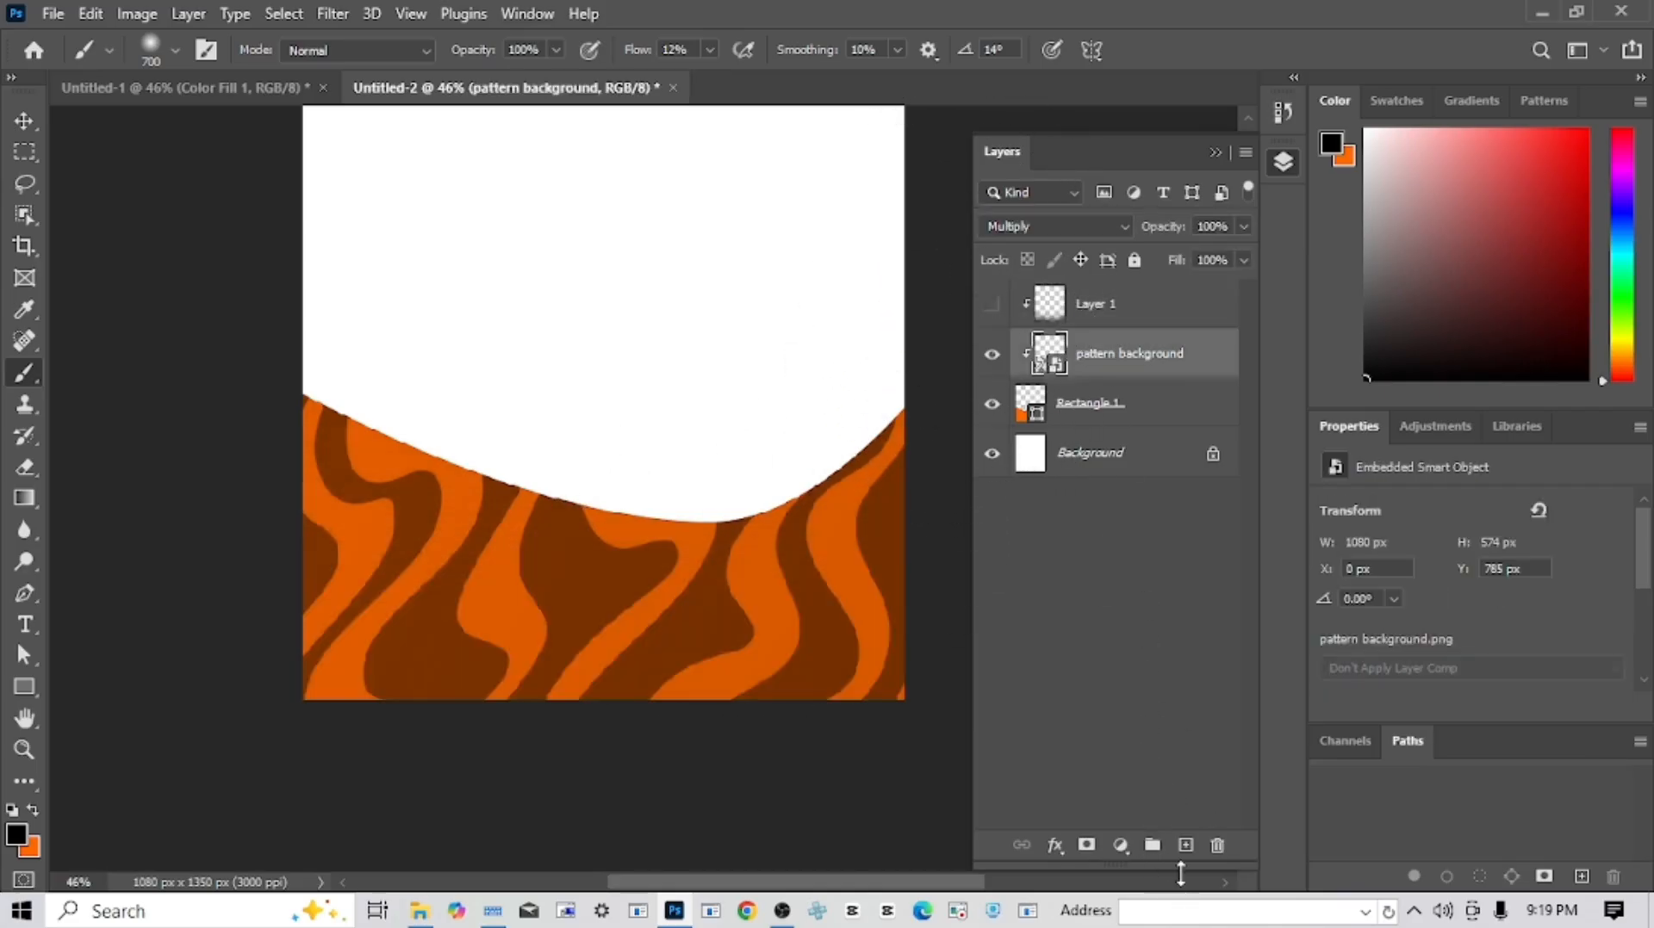
left_click(1185, 845)
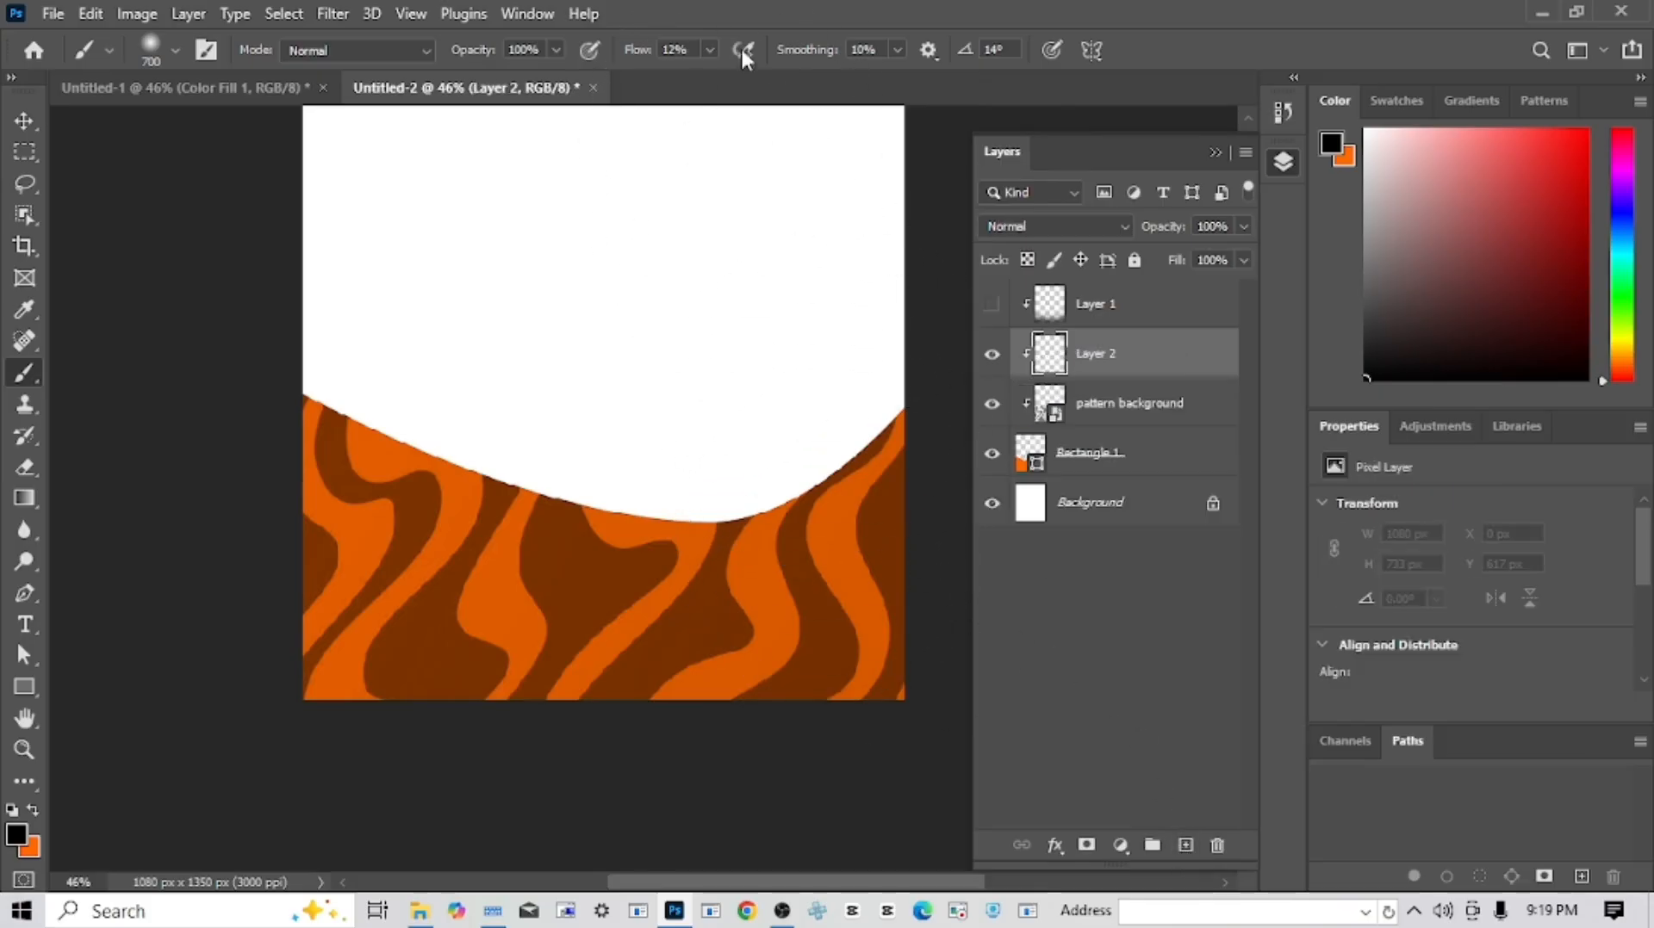
key("shift+0")
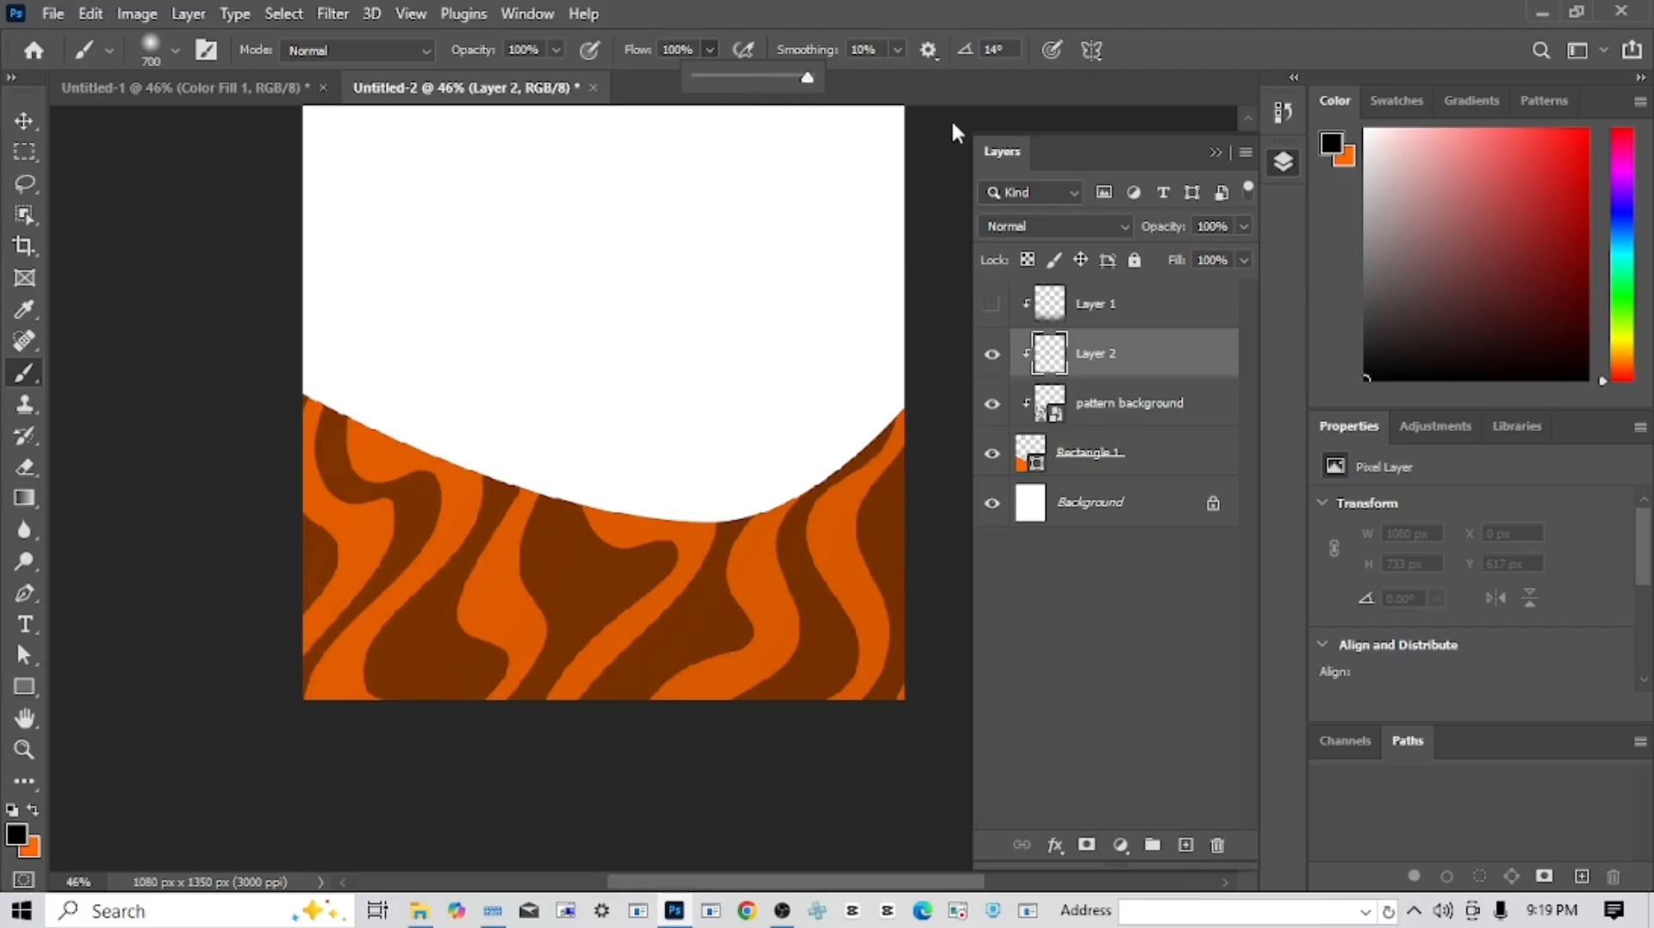
- Try black brush strokes at full flow along the lower edge of the patterned shape, and undo them
scroll(559, 495, "down", 3)
mouse_move(222, 450)
left_mouse_down()
mouse_move(556, 558)
mouse_move(914, 593)
mouse_move(1004, 590)
left_mouse_up()
key("ctrl+z")
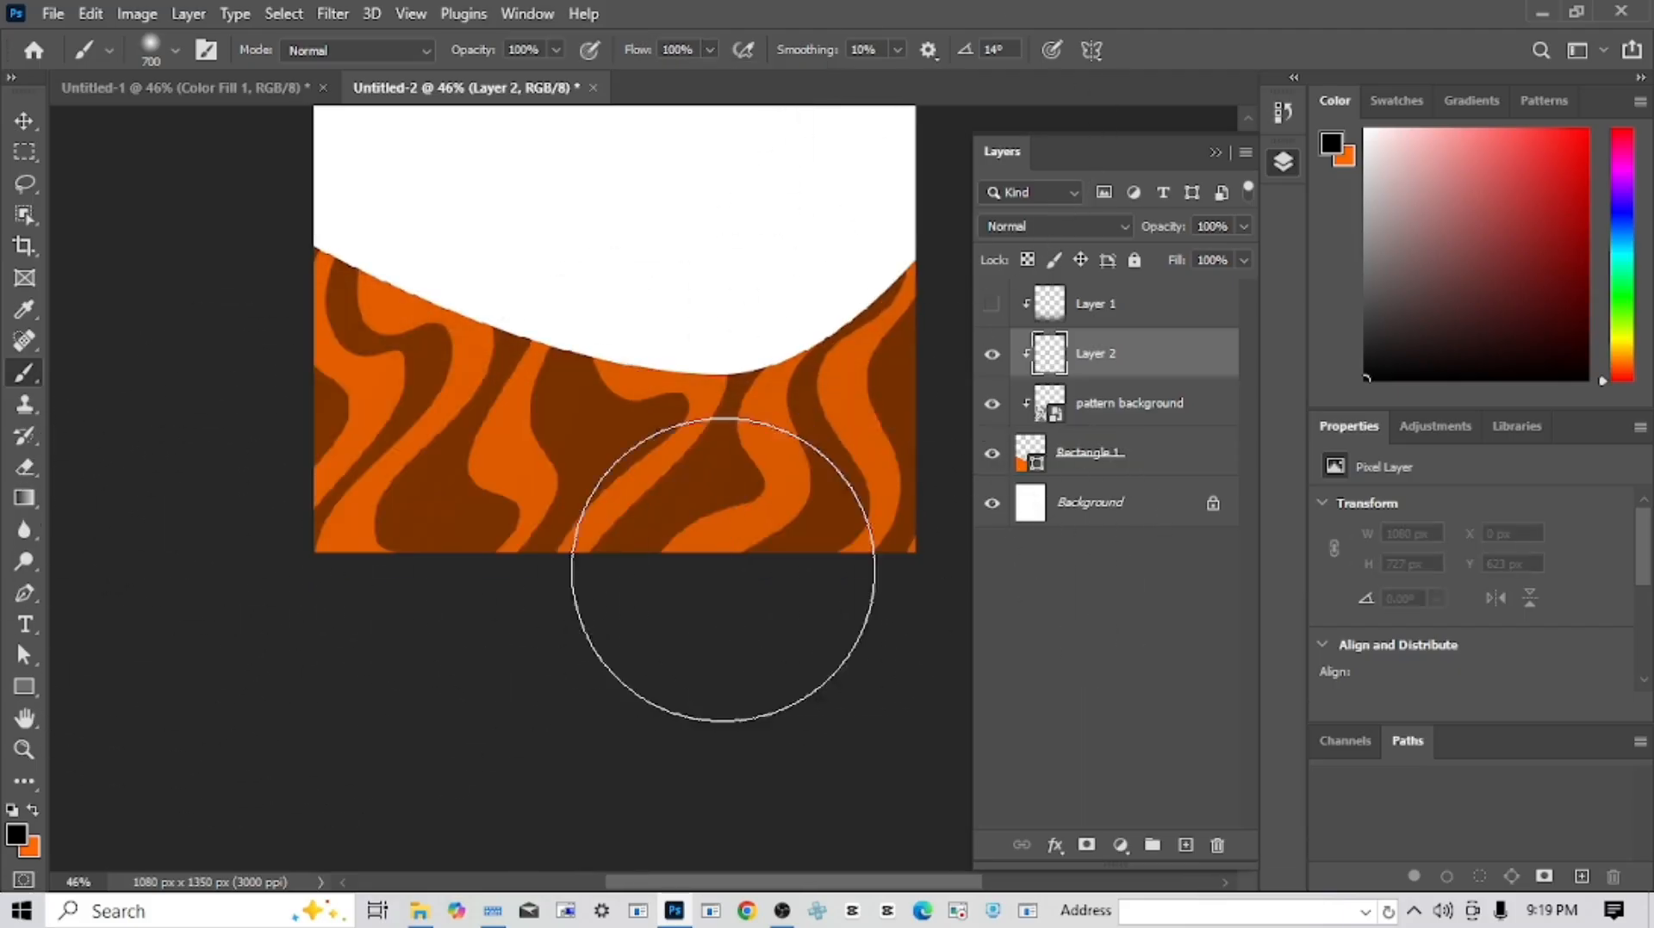
left_click_drag(608, 577, 594, 566)
mouse_move(229, 554)
left_mouse_down()
mouse_move(661, 607)
mouse_move(1126, 517)
left_mouse_up()
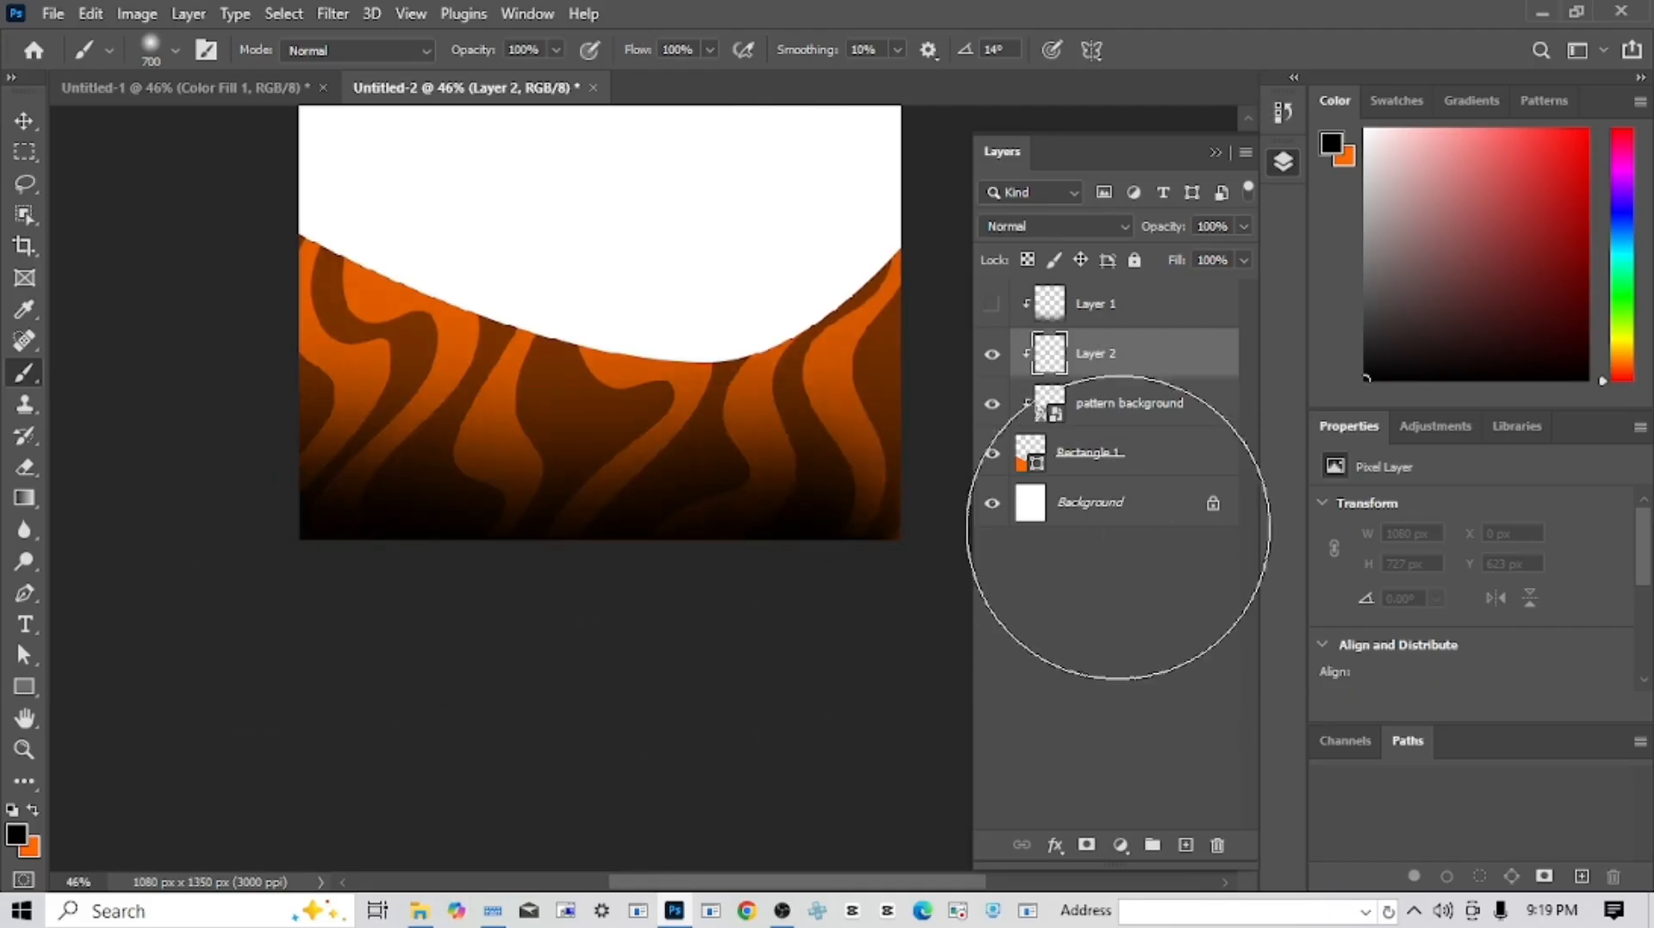
key("ctrl+0")
key("ctrl+minus")
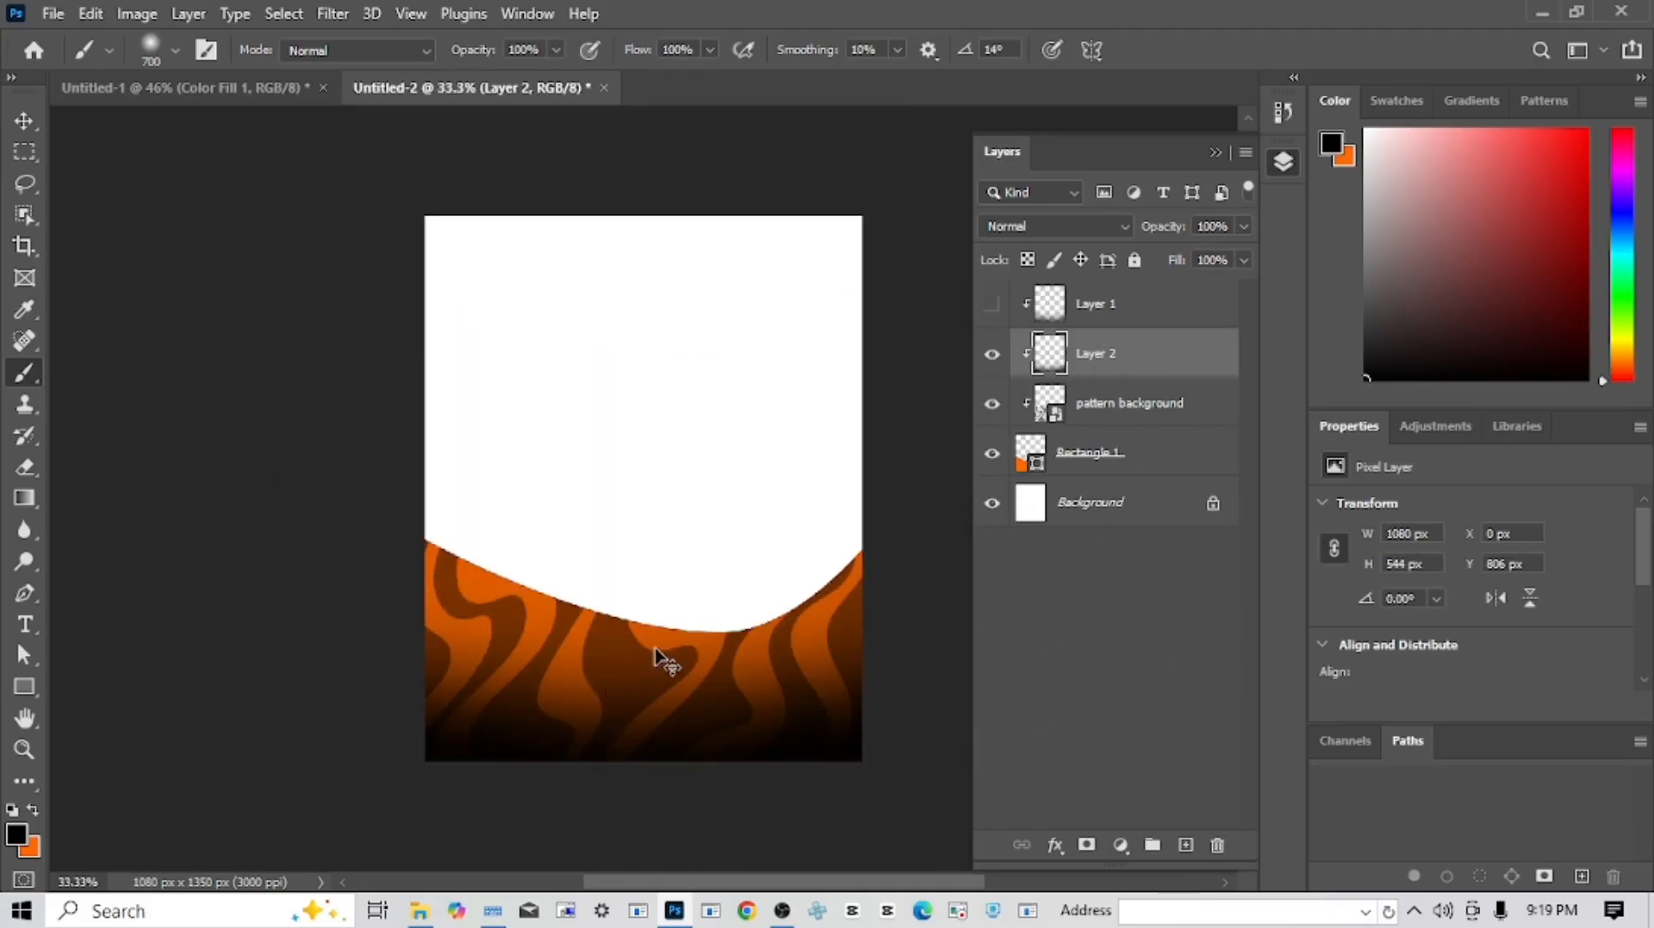
left_click_drag(679, 635, 649, 418)
key("ctrl+plus")
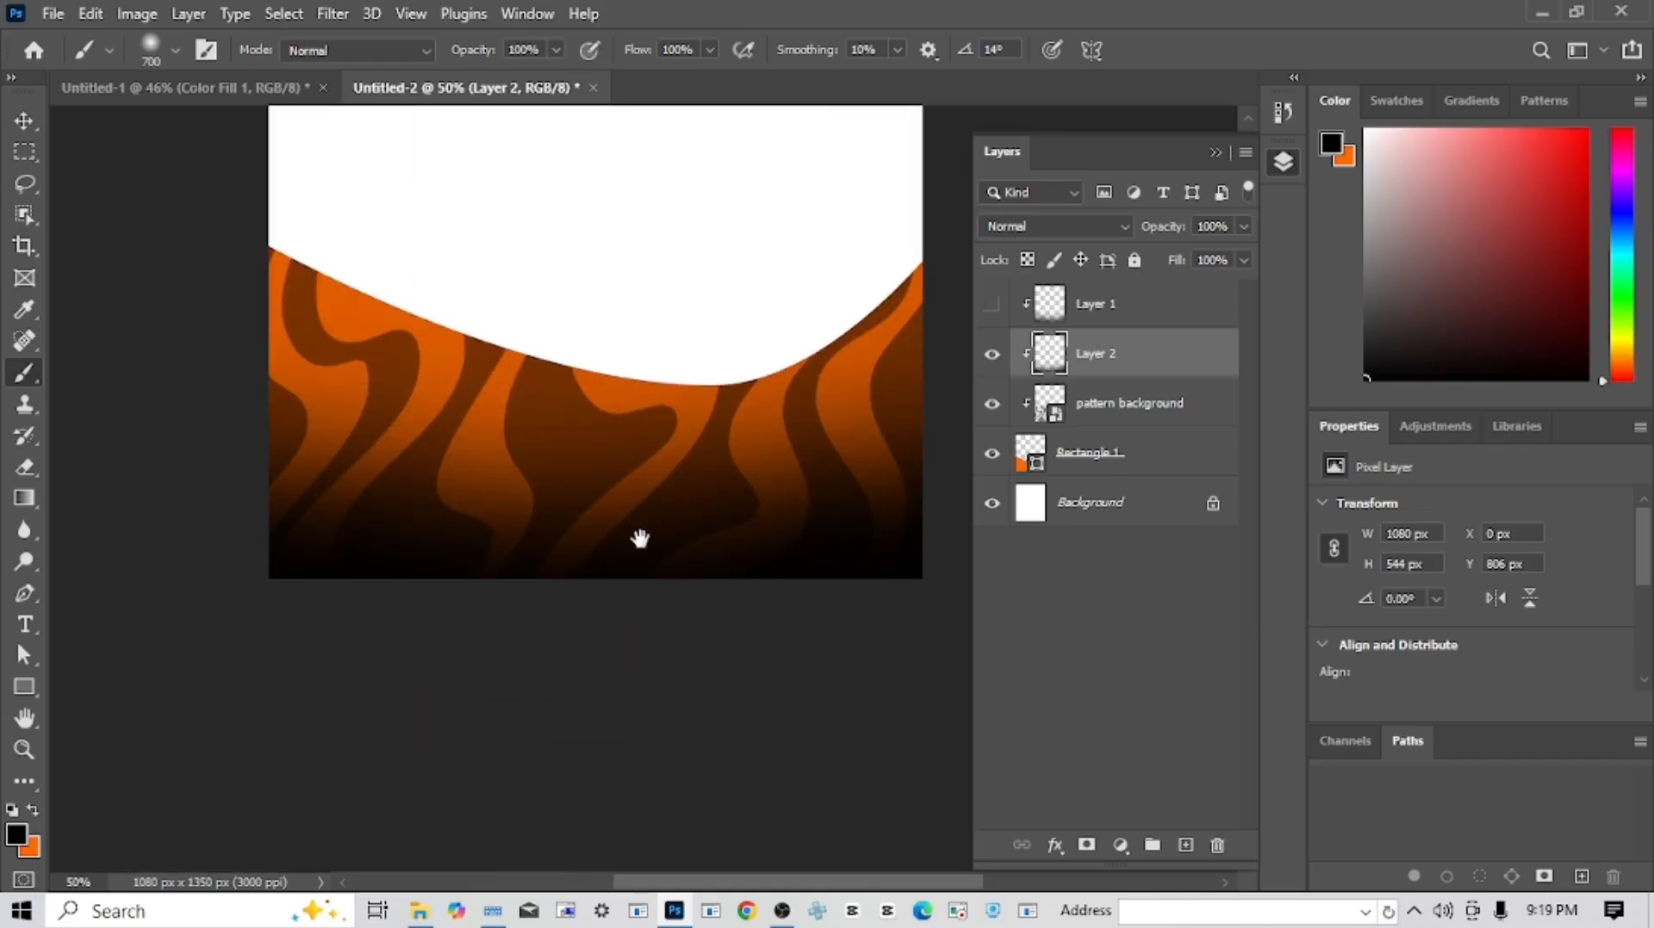
key("ctrl+z")
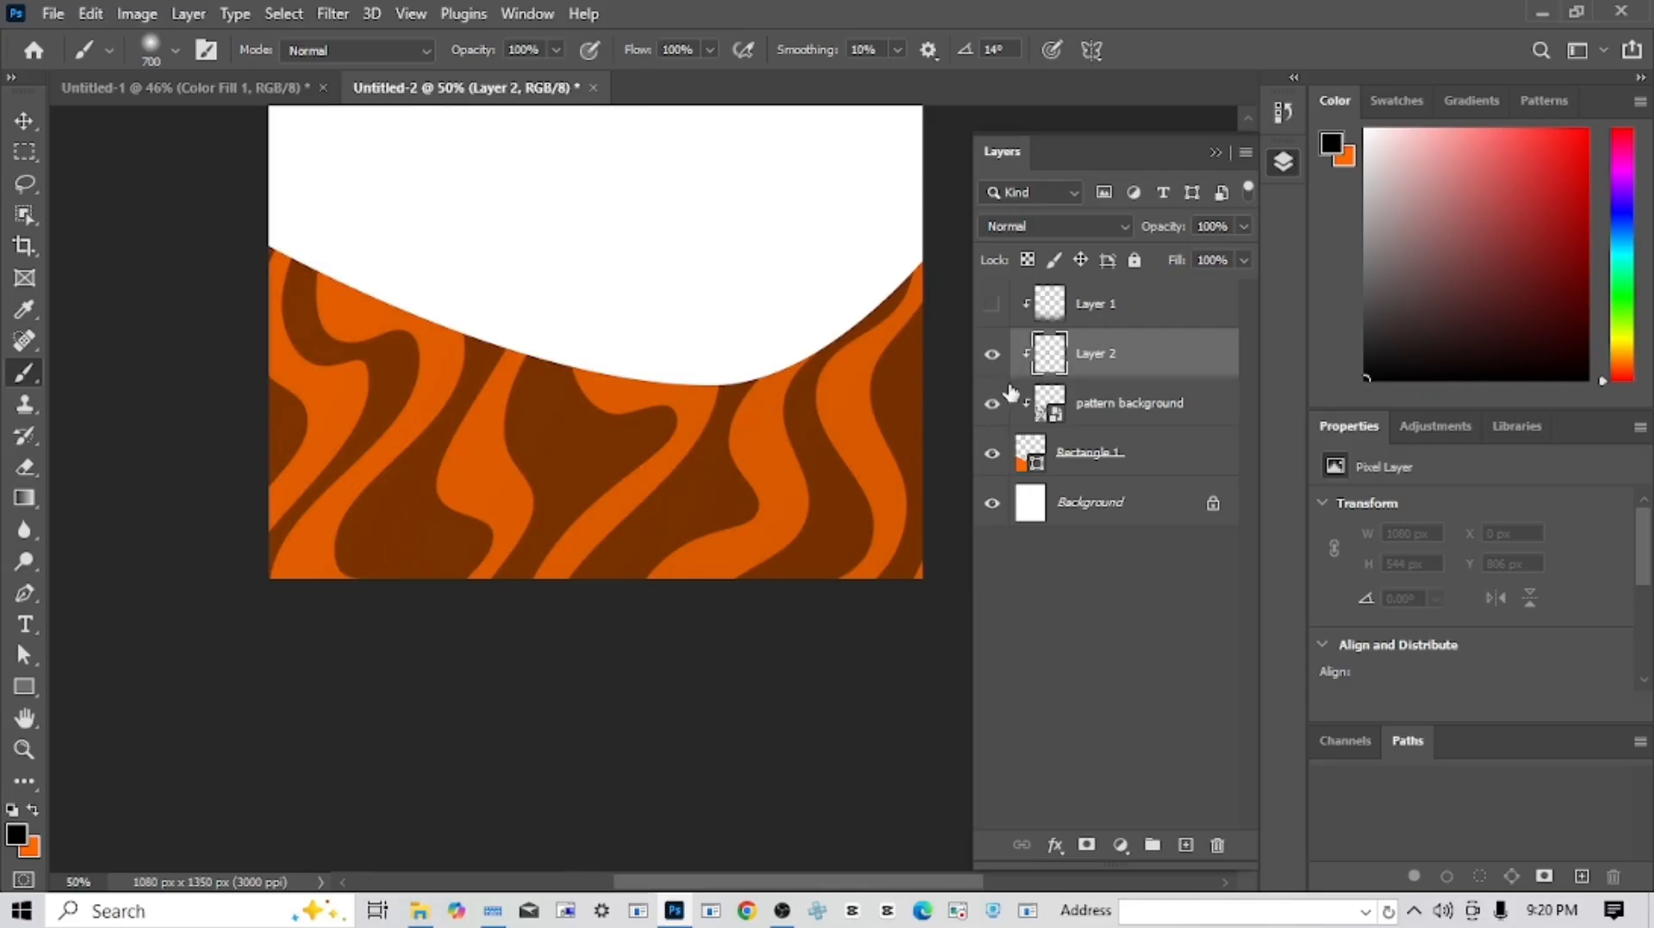
- Delete the empty test layer between Layer 1 and "pattern background" and make Layer 1 visible again
key("Delete")
left_click_drag(896, 568, 522, 589)
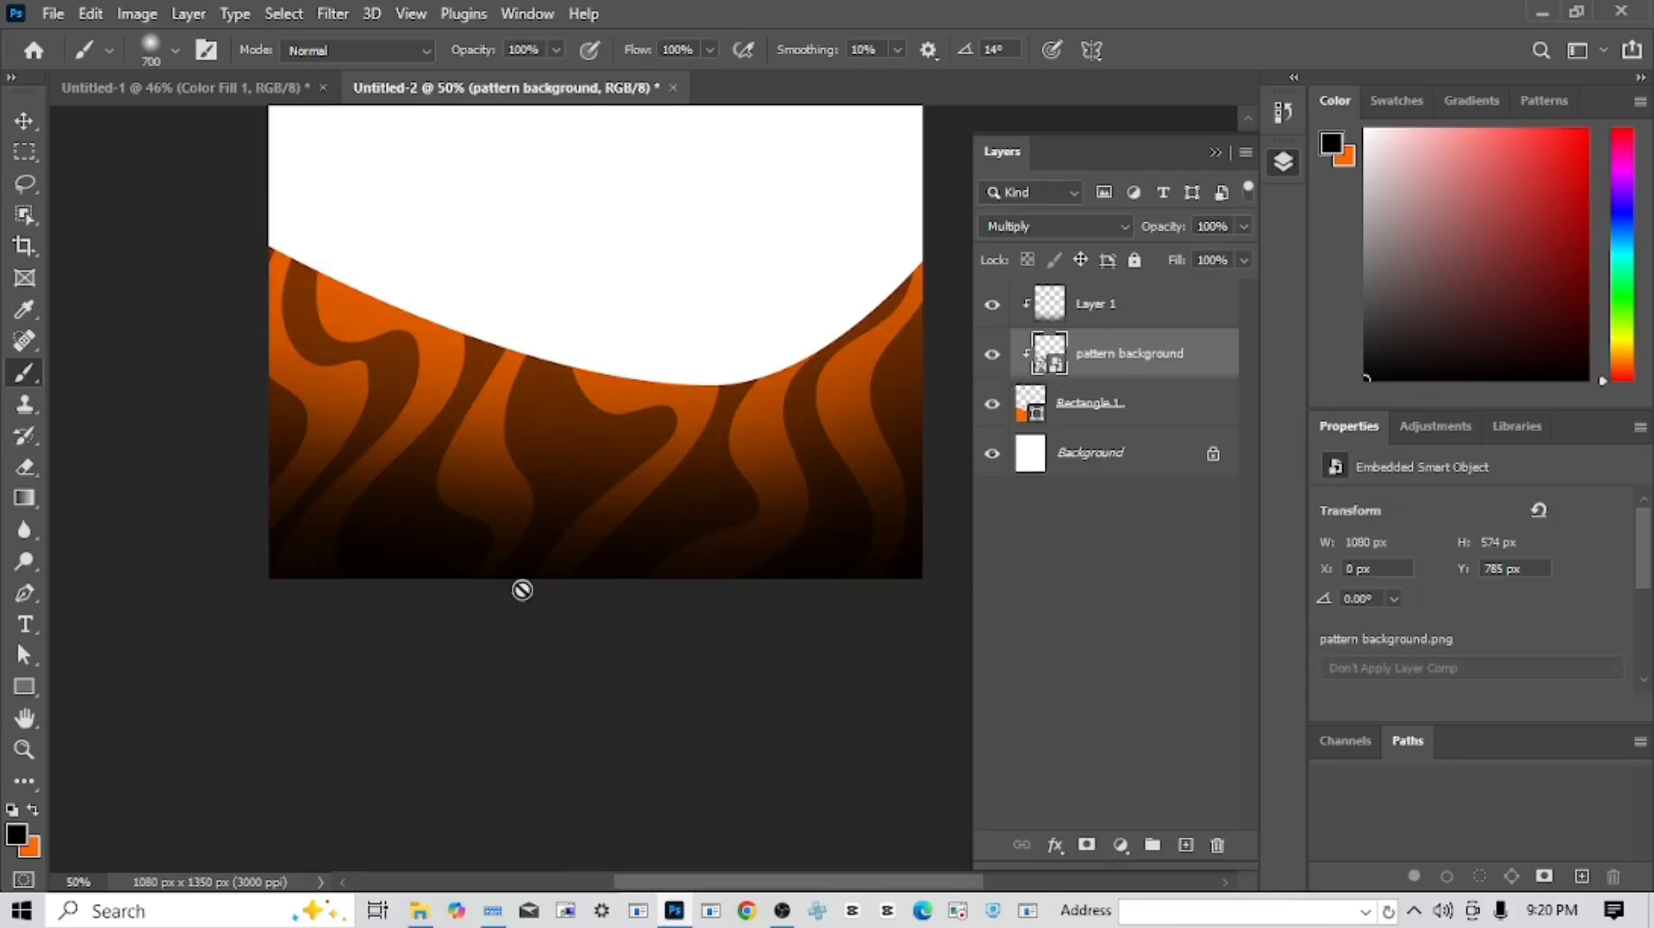
mouse_move(646, 527)
left_mouse_down()
mouse_move(657, 646)
mouse_move(657, 598)
mouse_move(569, 584)
mouse_move(609, 597)
left_mouse_up()
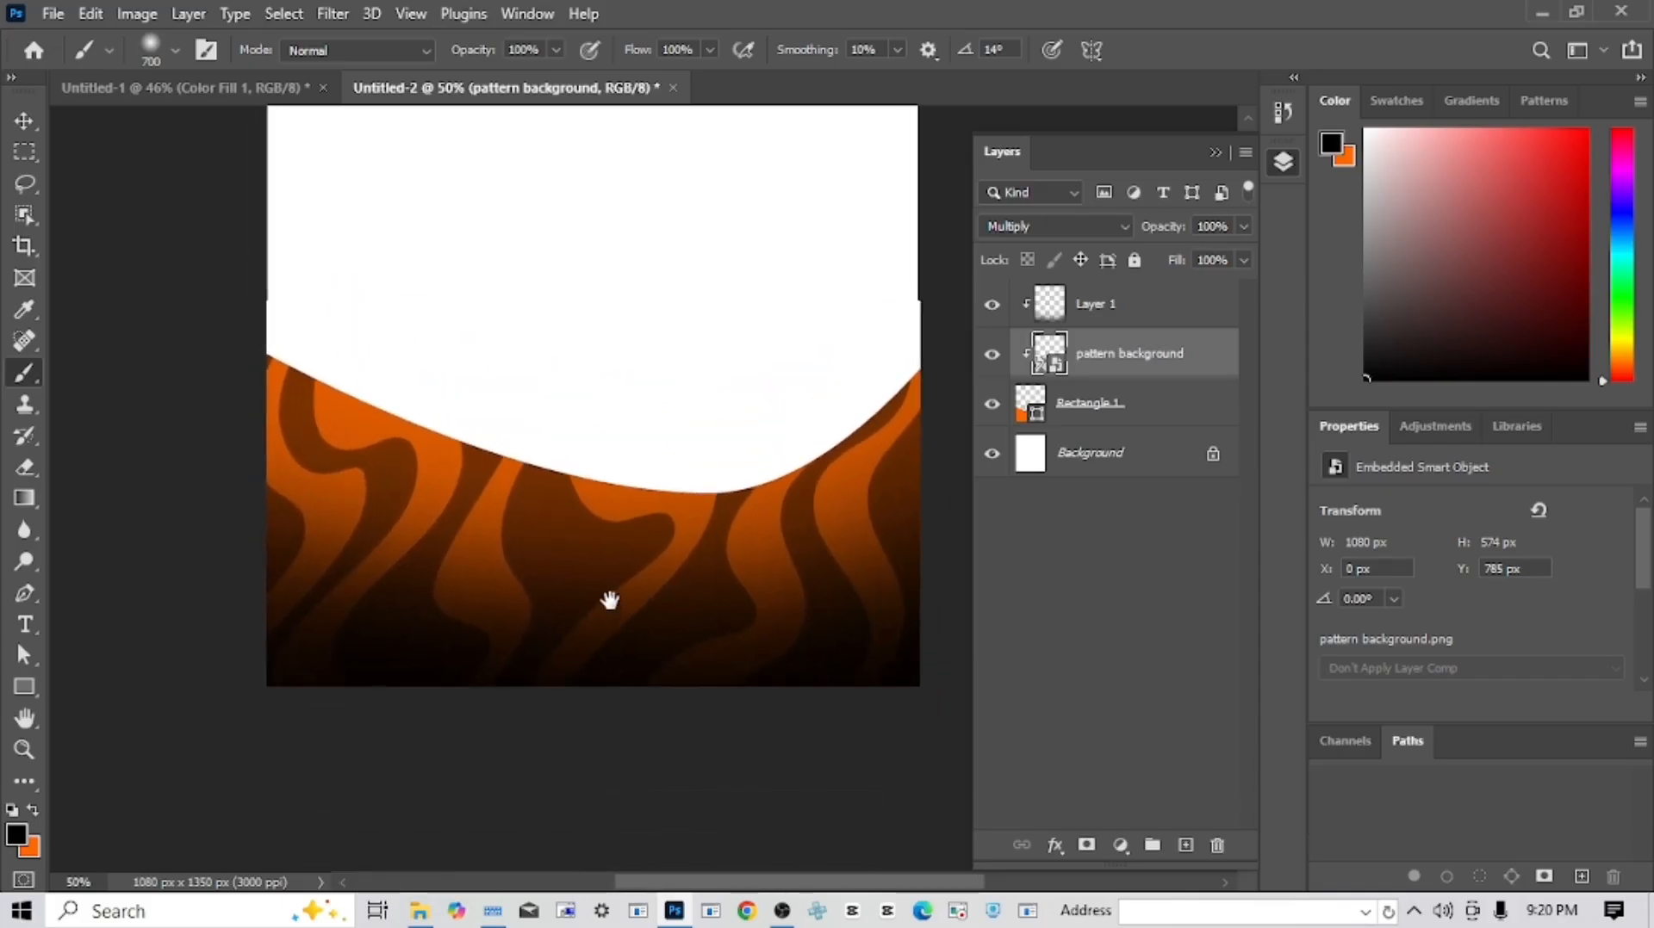
- Reduce the fill of the Layer 1 shading to 96%
left_click(1119, 310)
left_click_drag(799, 441, 640, 502)
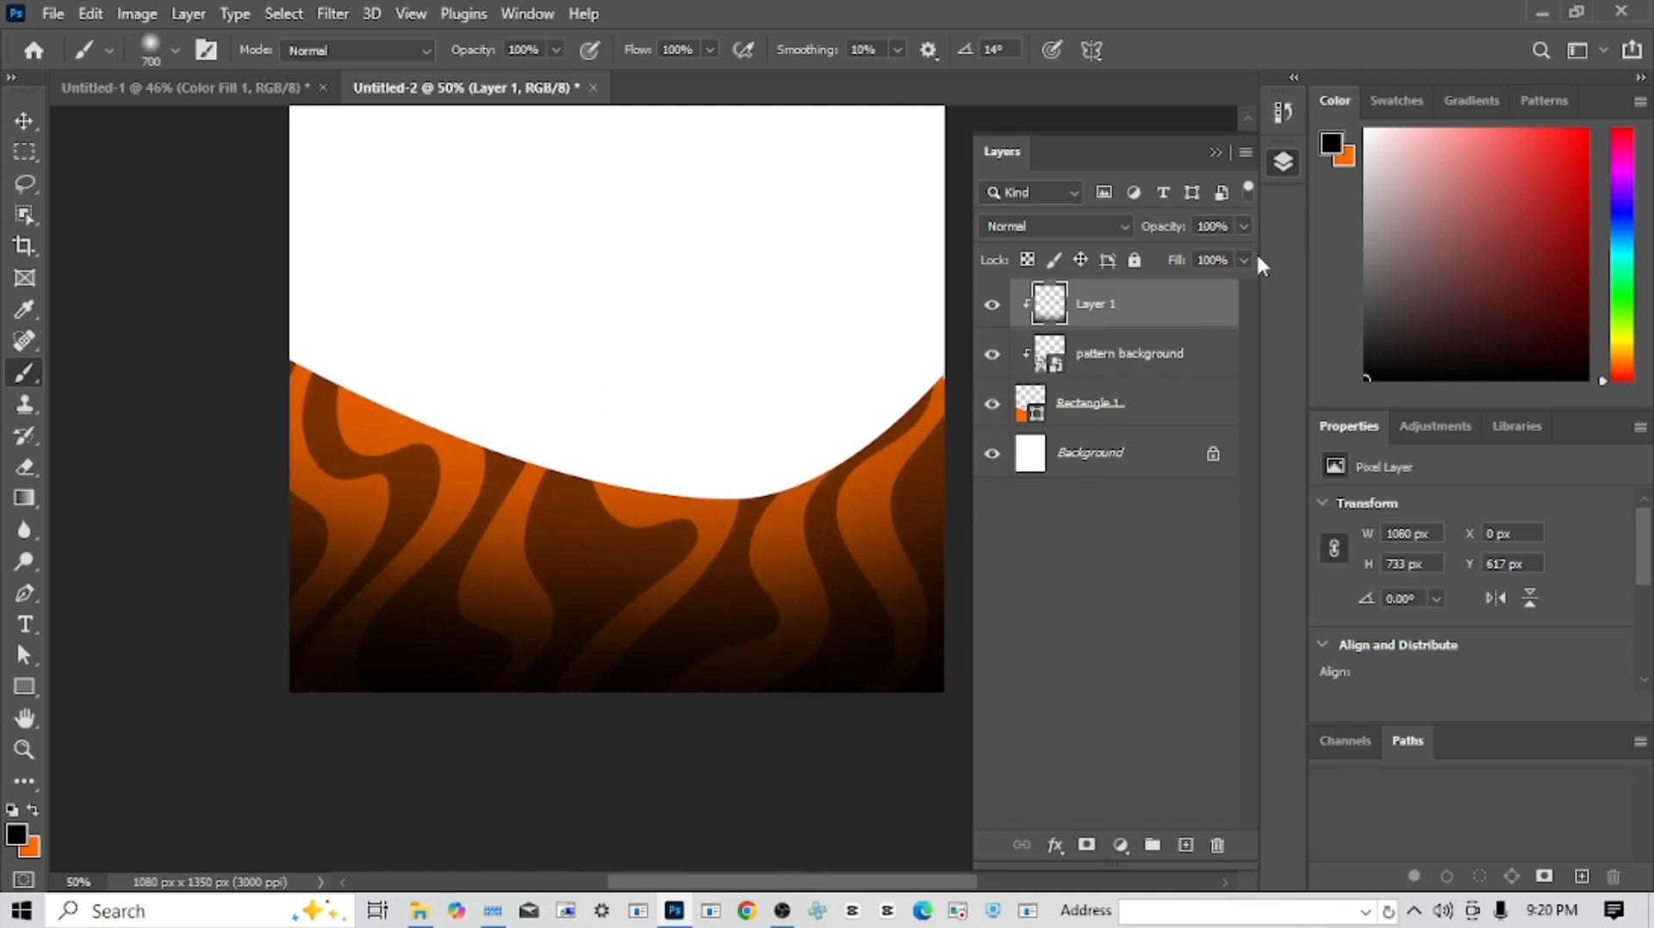
left_click(1246, 262)
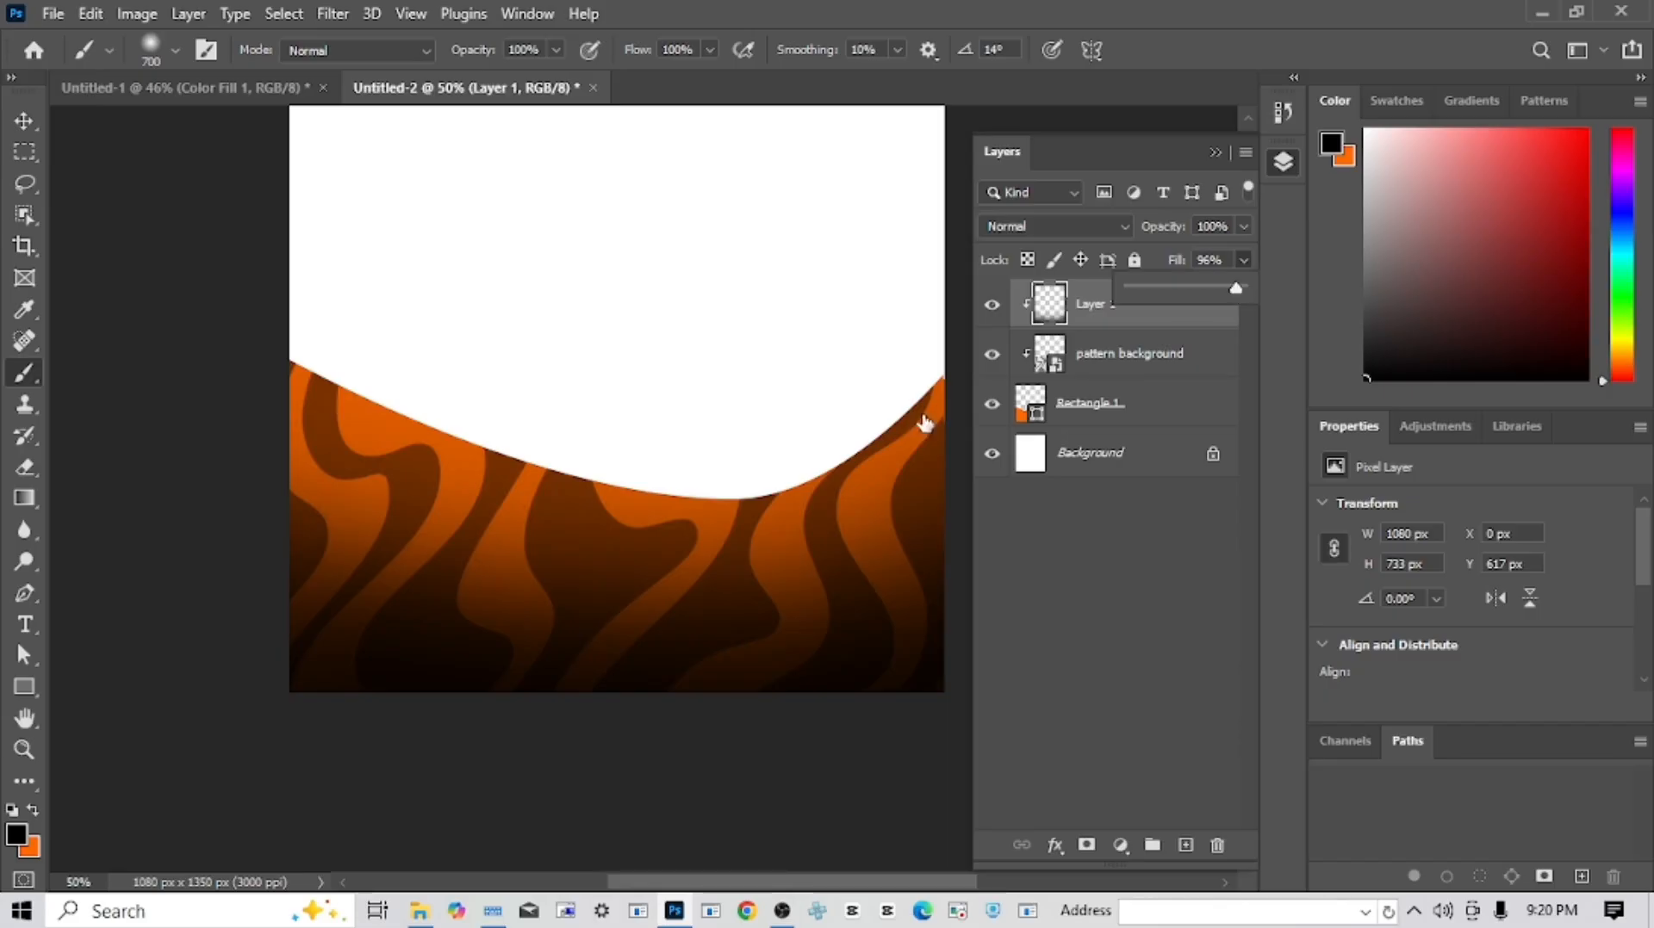
scroll(411, 591, "up", 3)
key("ctrl+0")
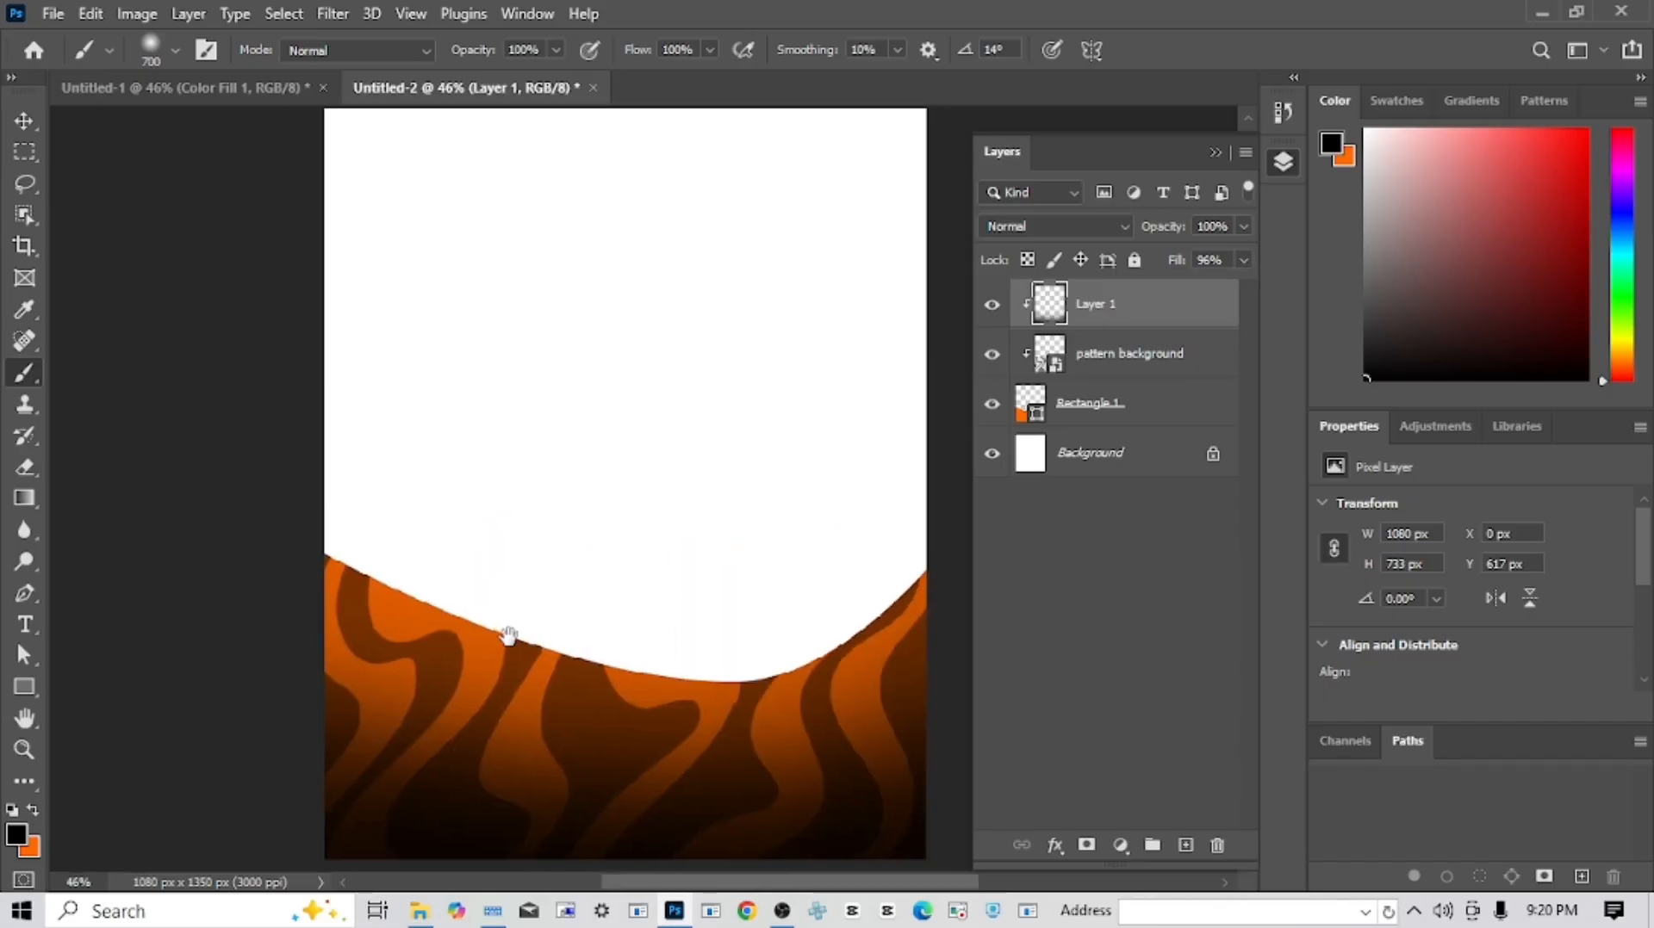
- Add a new empty layer above Layer 1 and make it a clipping mask
key("v")
scroll(517, 642, "right", 2)
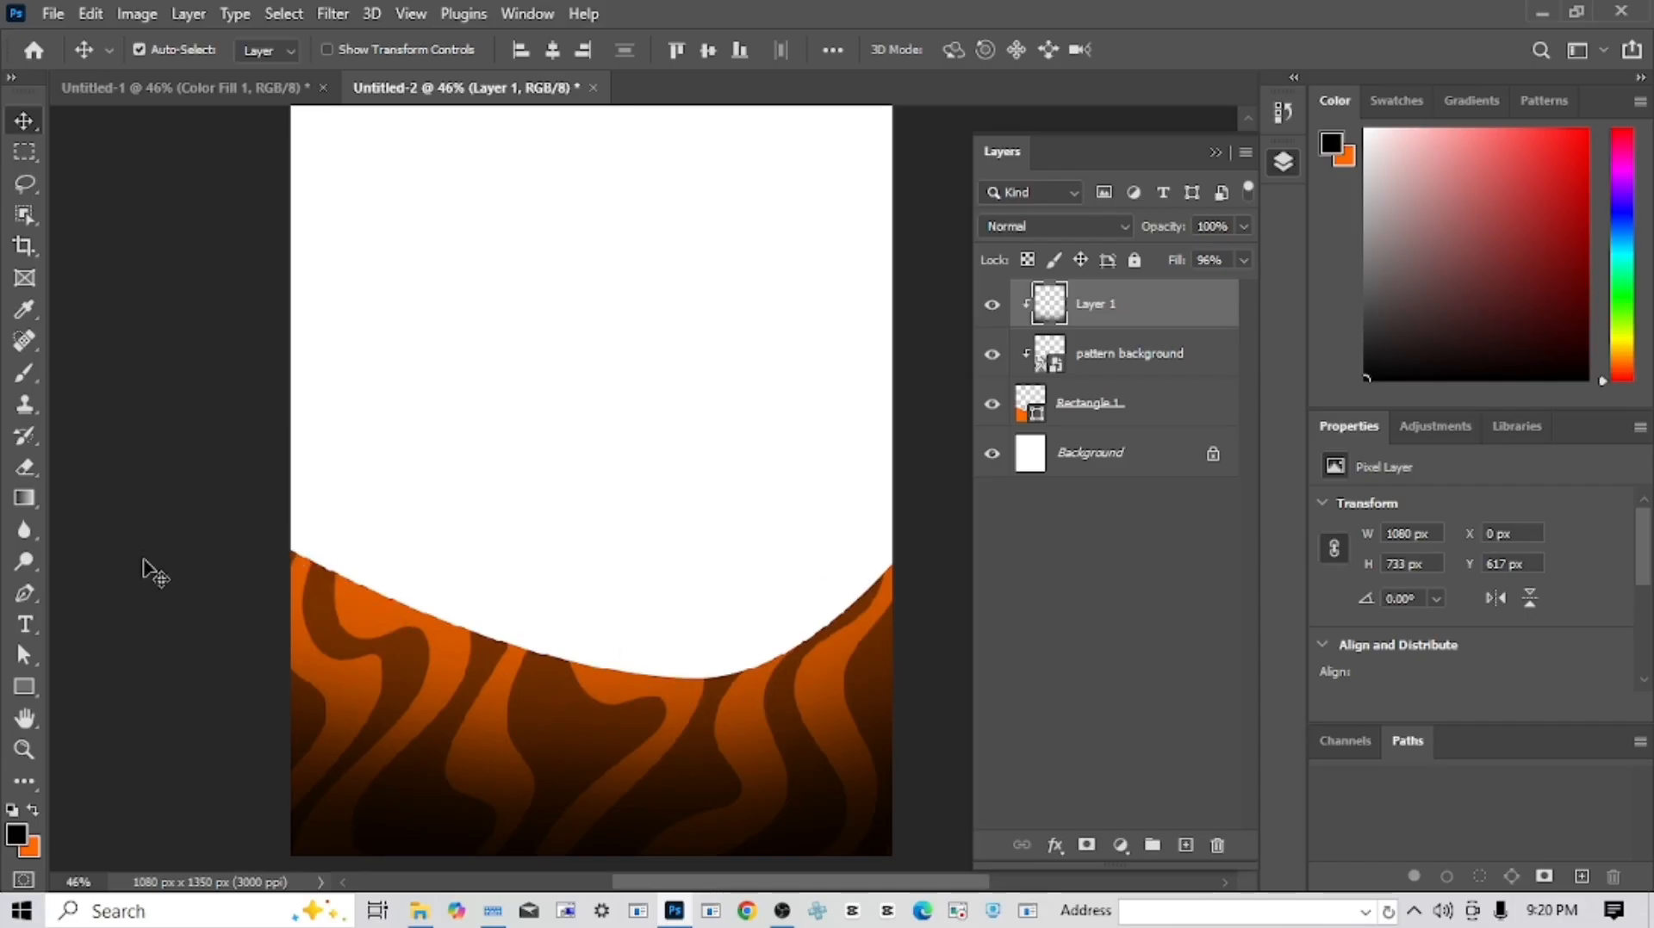
left_click(1184, 846)
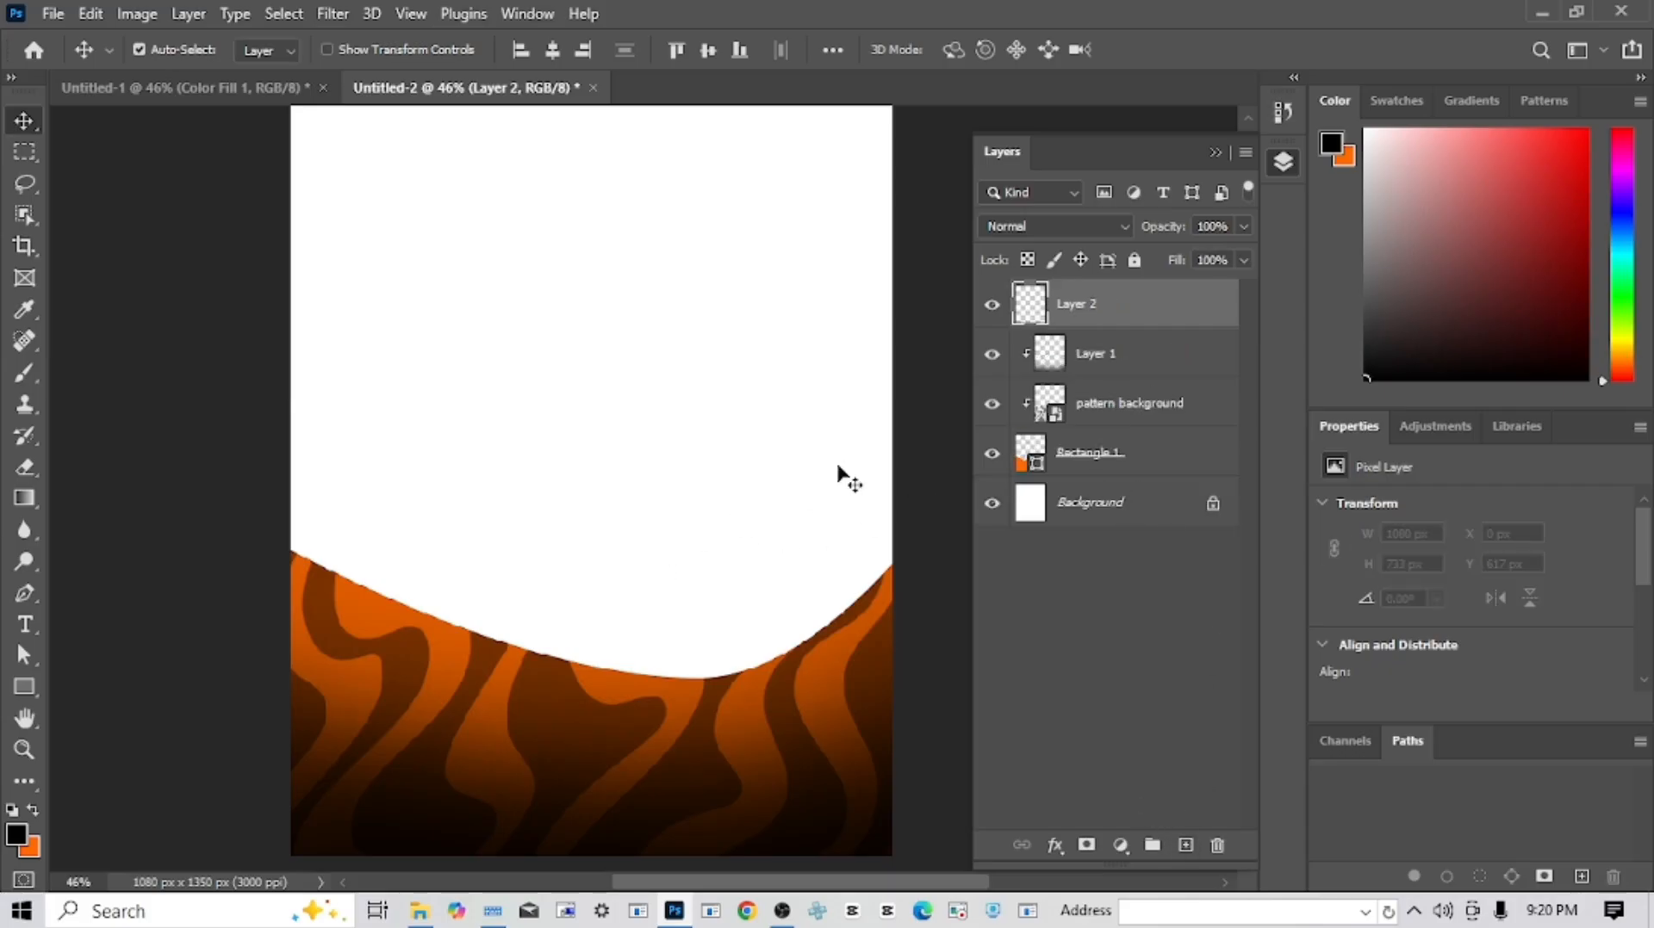
right_click(1130, 313)
left_click(1221, 465)
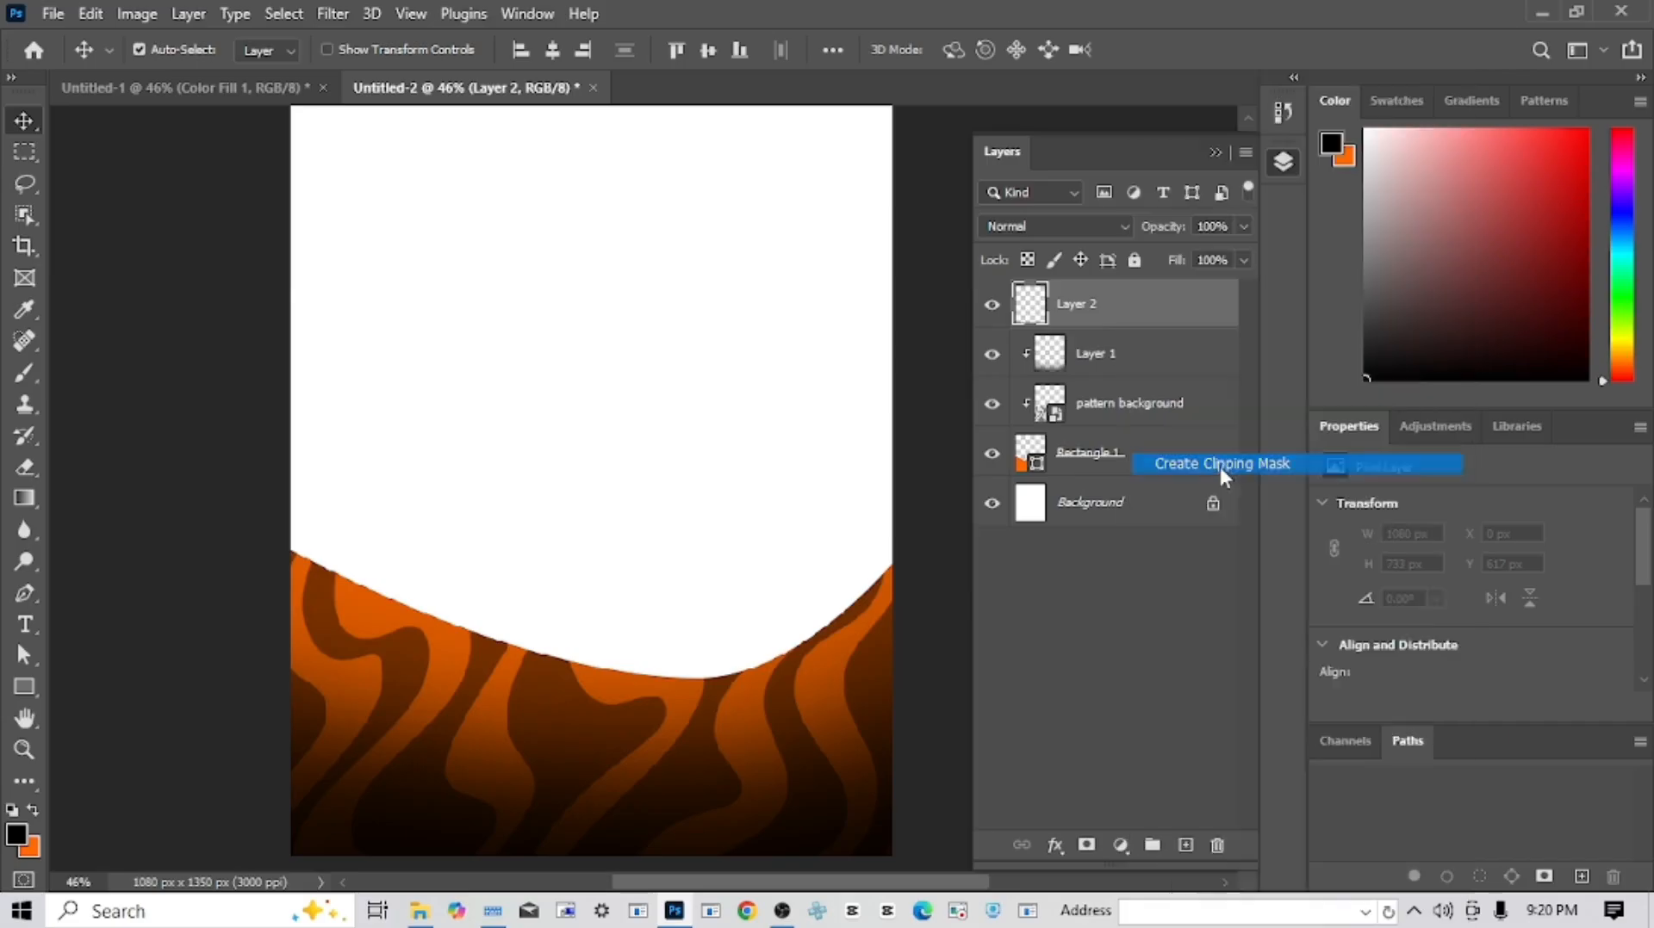
left_click_drag(528, 692, 557, 715)
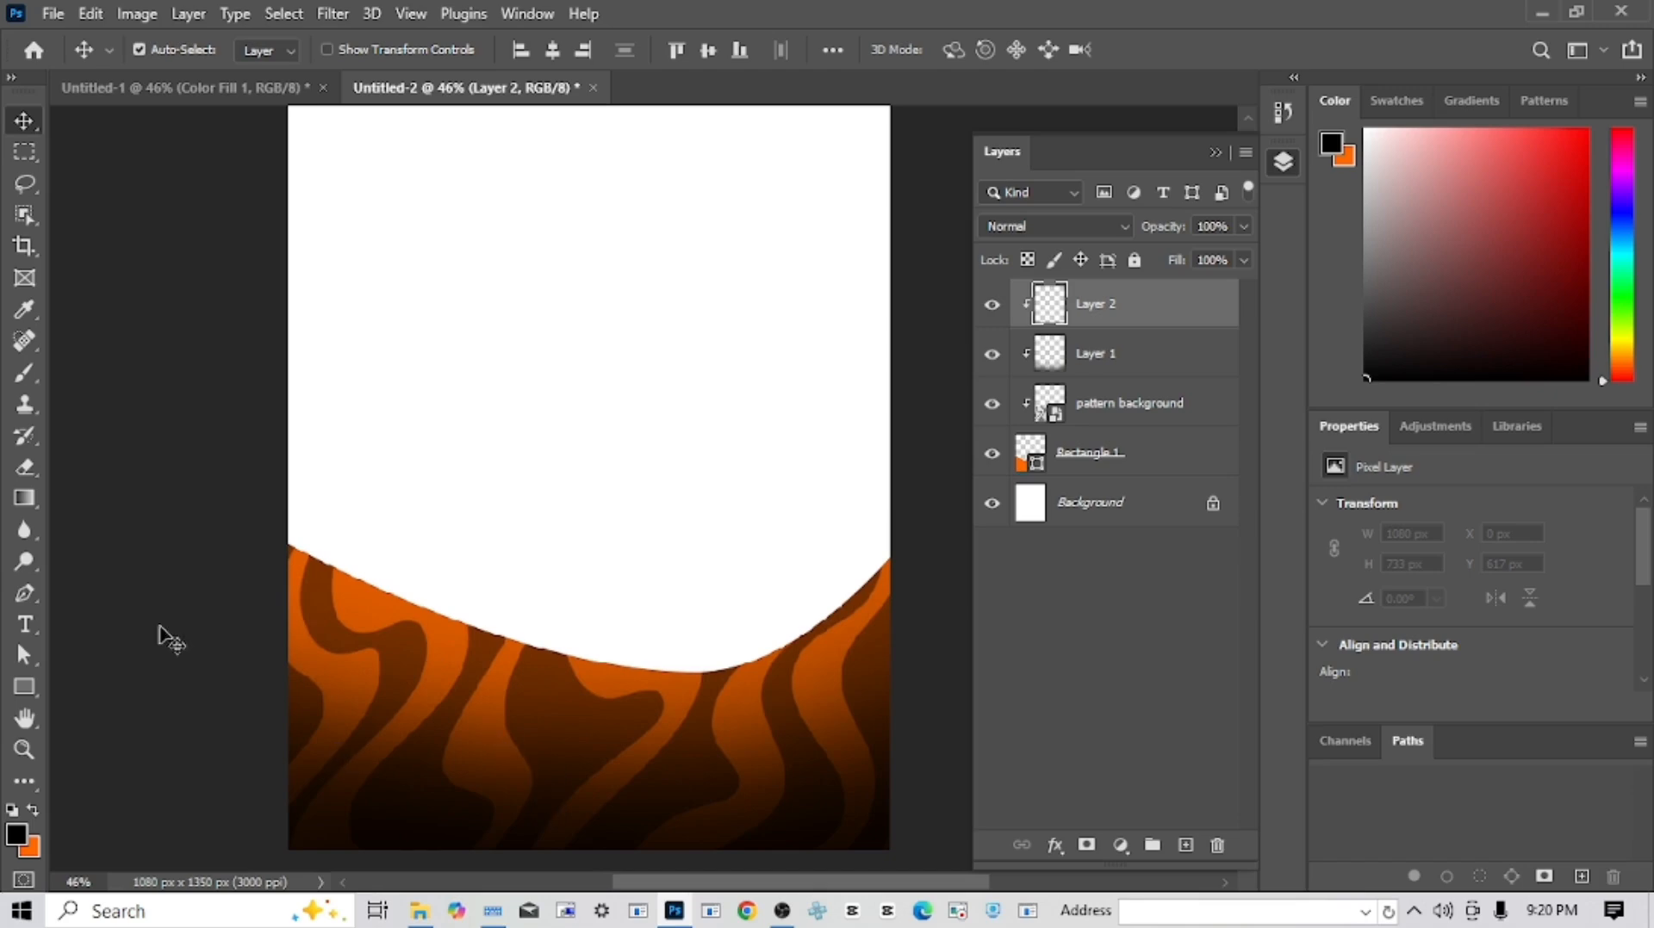
- Activate the Brush tool for the new clipped layer and reduce the brush size to 400
left_click(15, 373)
key("bracketleft")
key("bracketleft")
key("bracketleft")
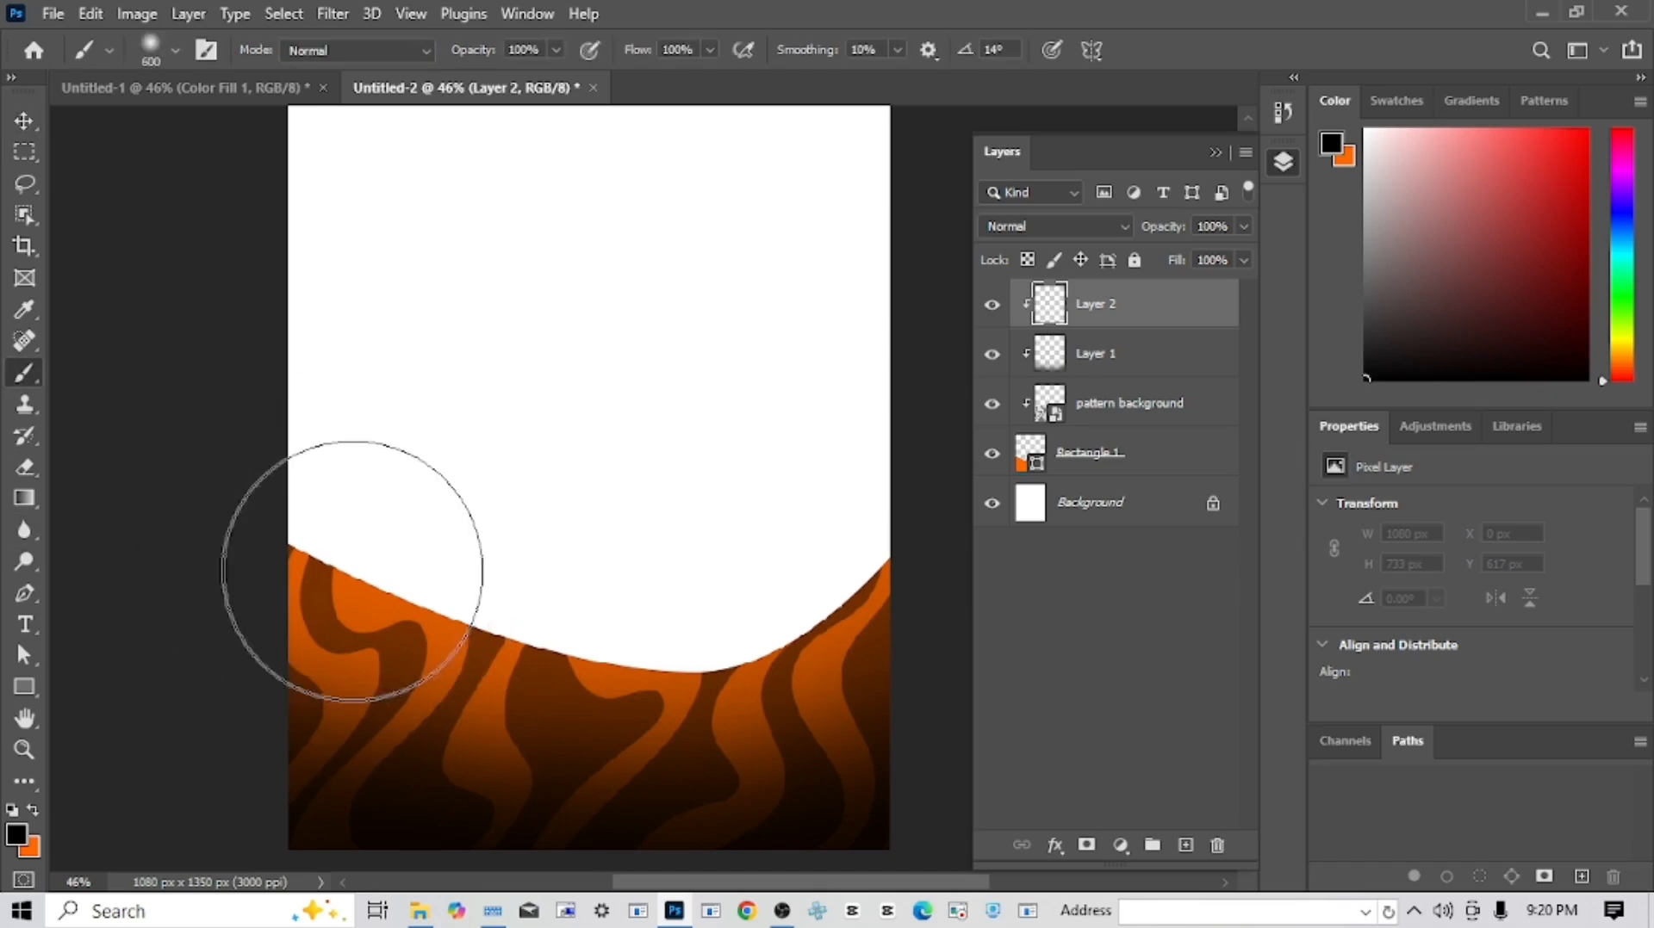
- Try a soft black brush stroke along the curved upper edge of the patterned shape, and undo it
left_click_drag(350, 516, 603, 601)
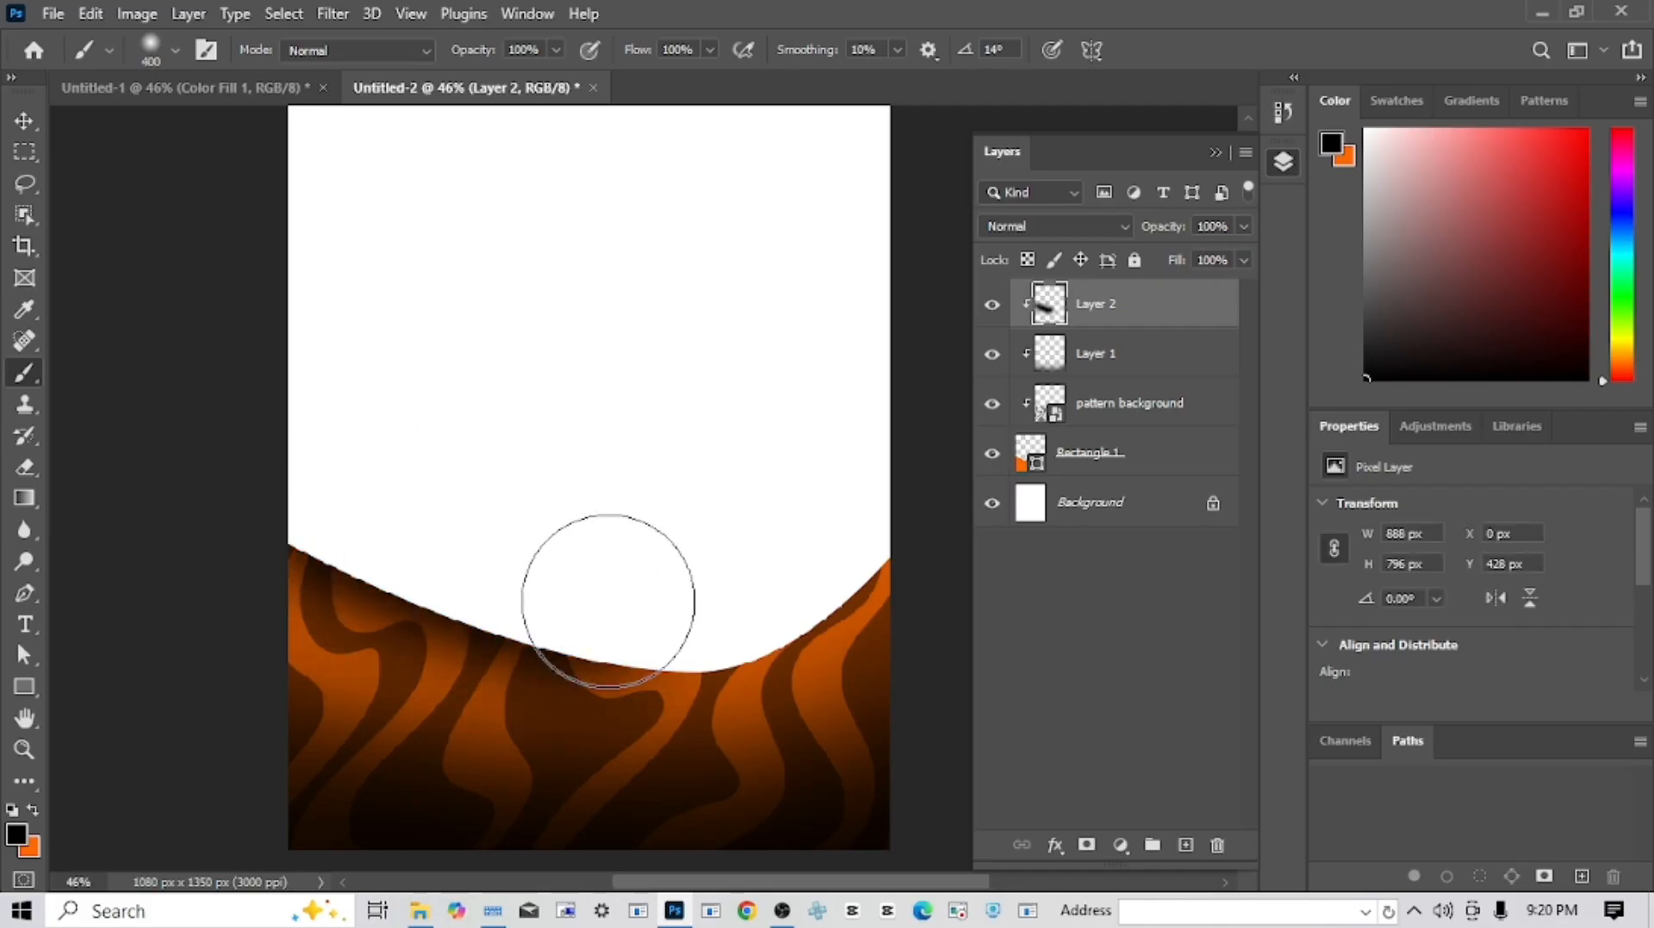
key("ctrl+z")
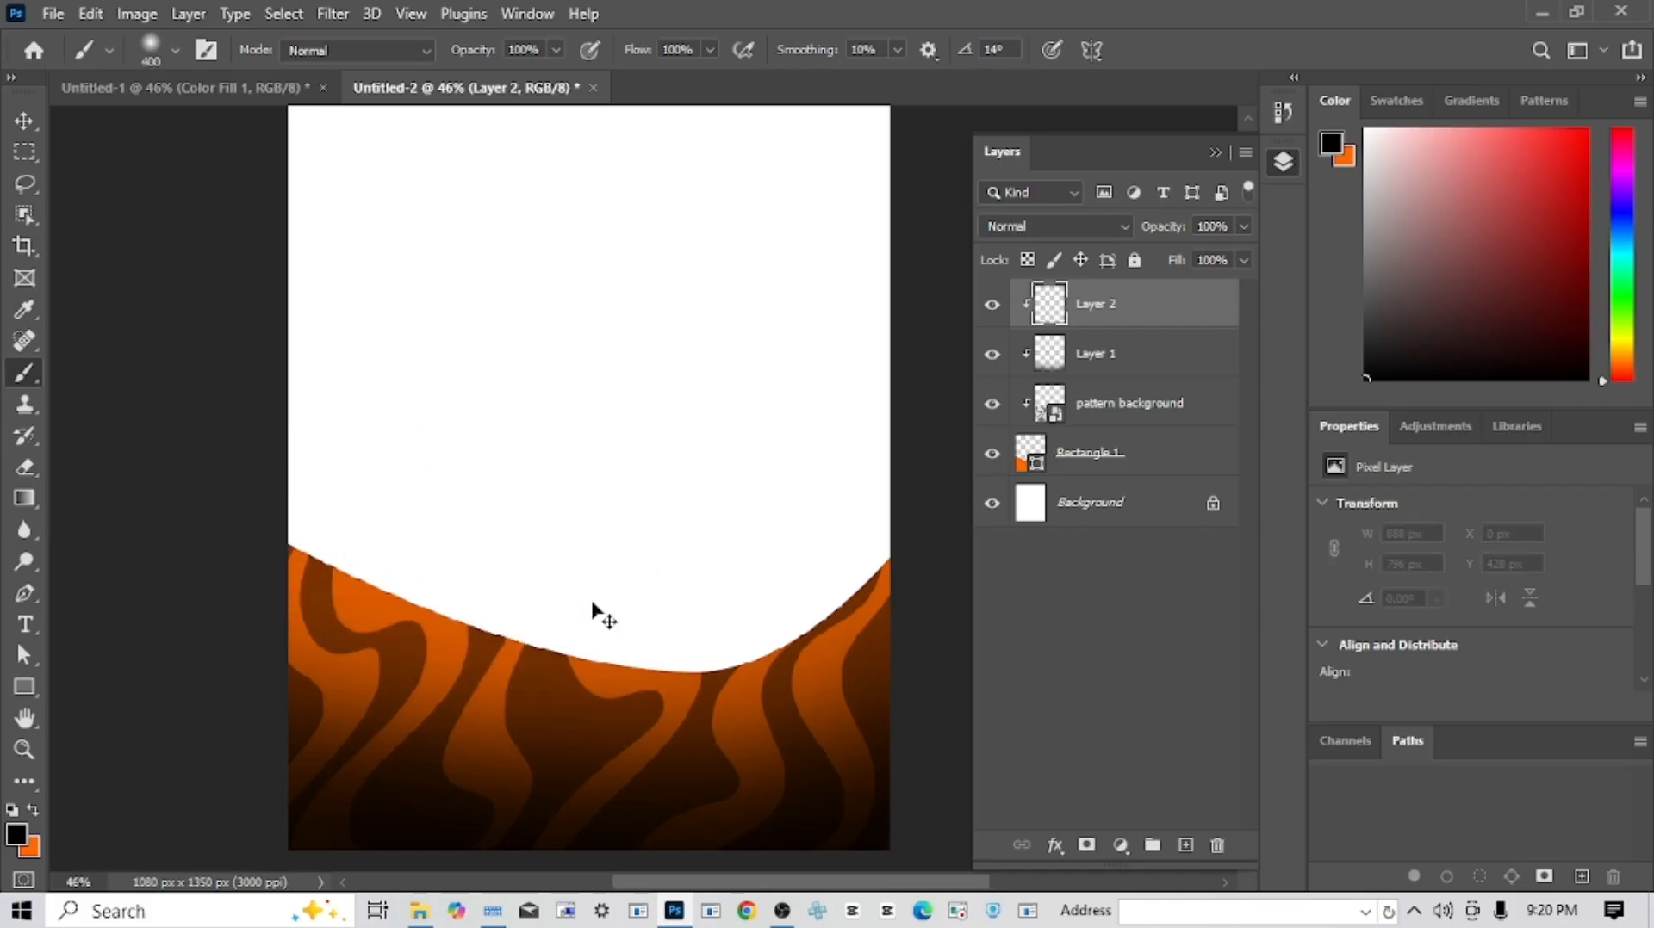
scroll(499, 620, "left", 1)
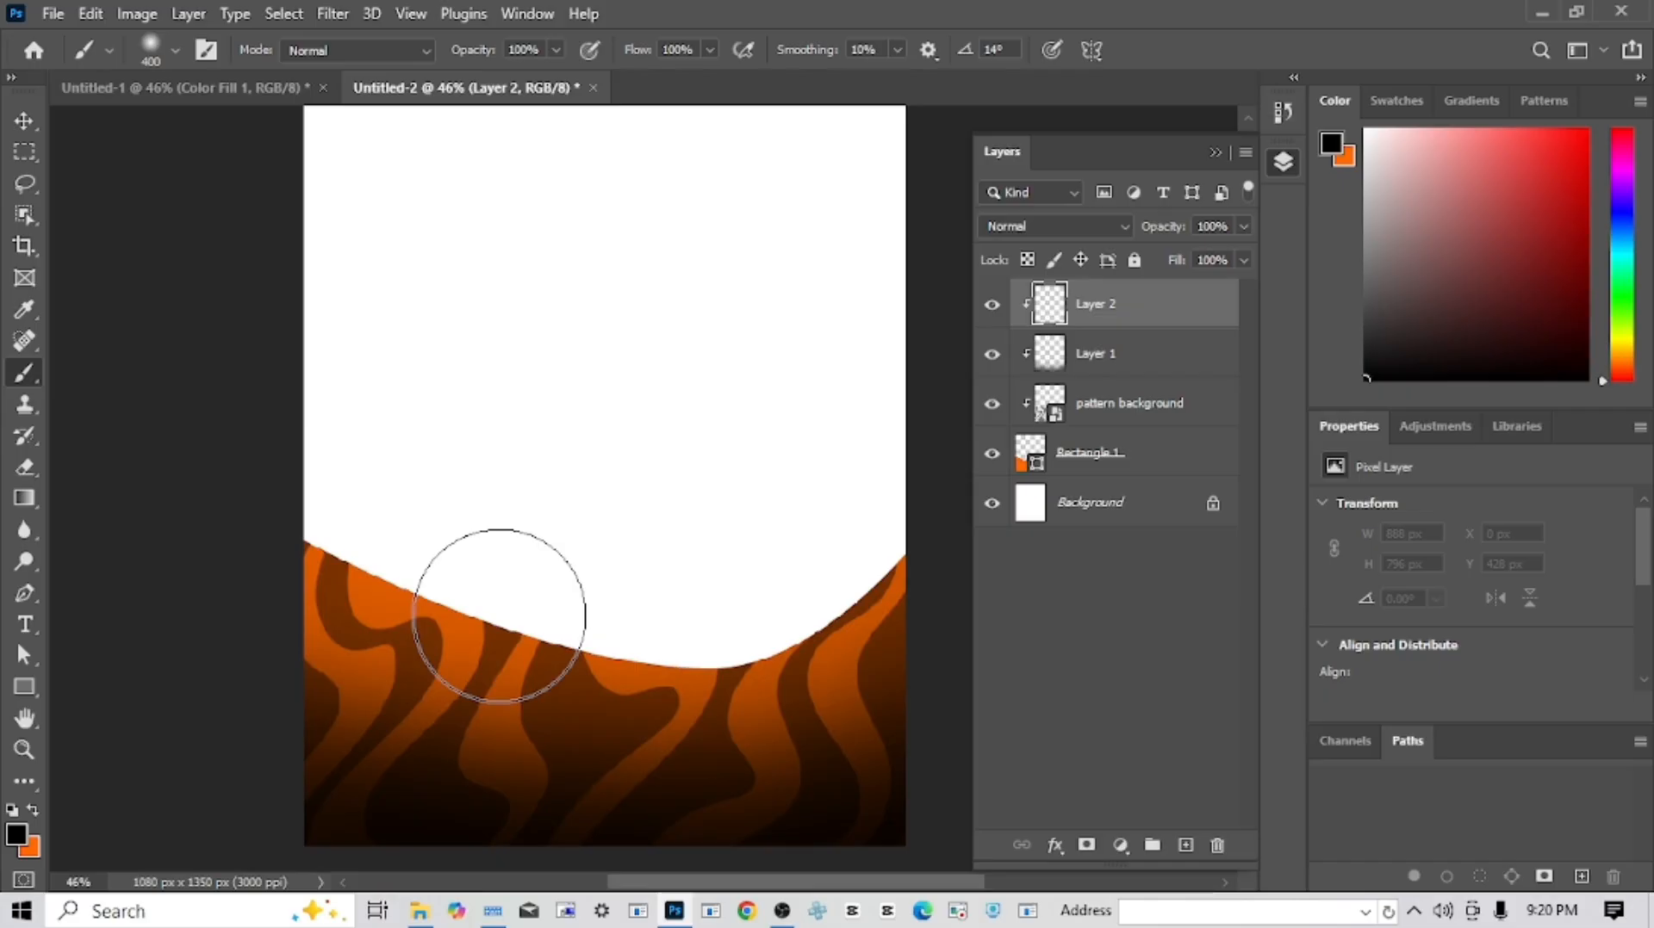
- Set the foreground colour to yellow-orange ffa800 and return to the Brush tool
left_click(17, 840)
left_click_drag(751, 125, 1074, 81)
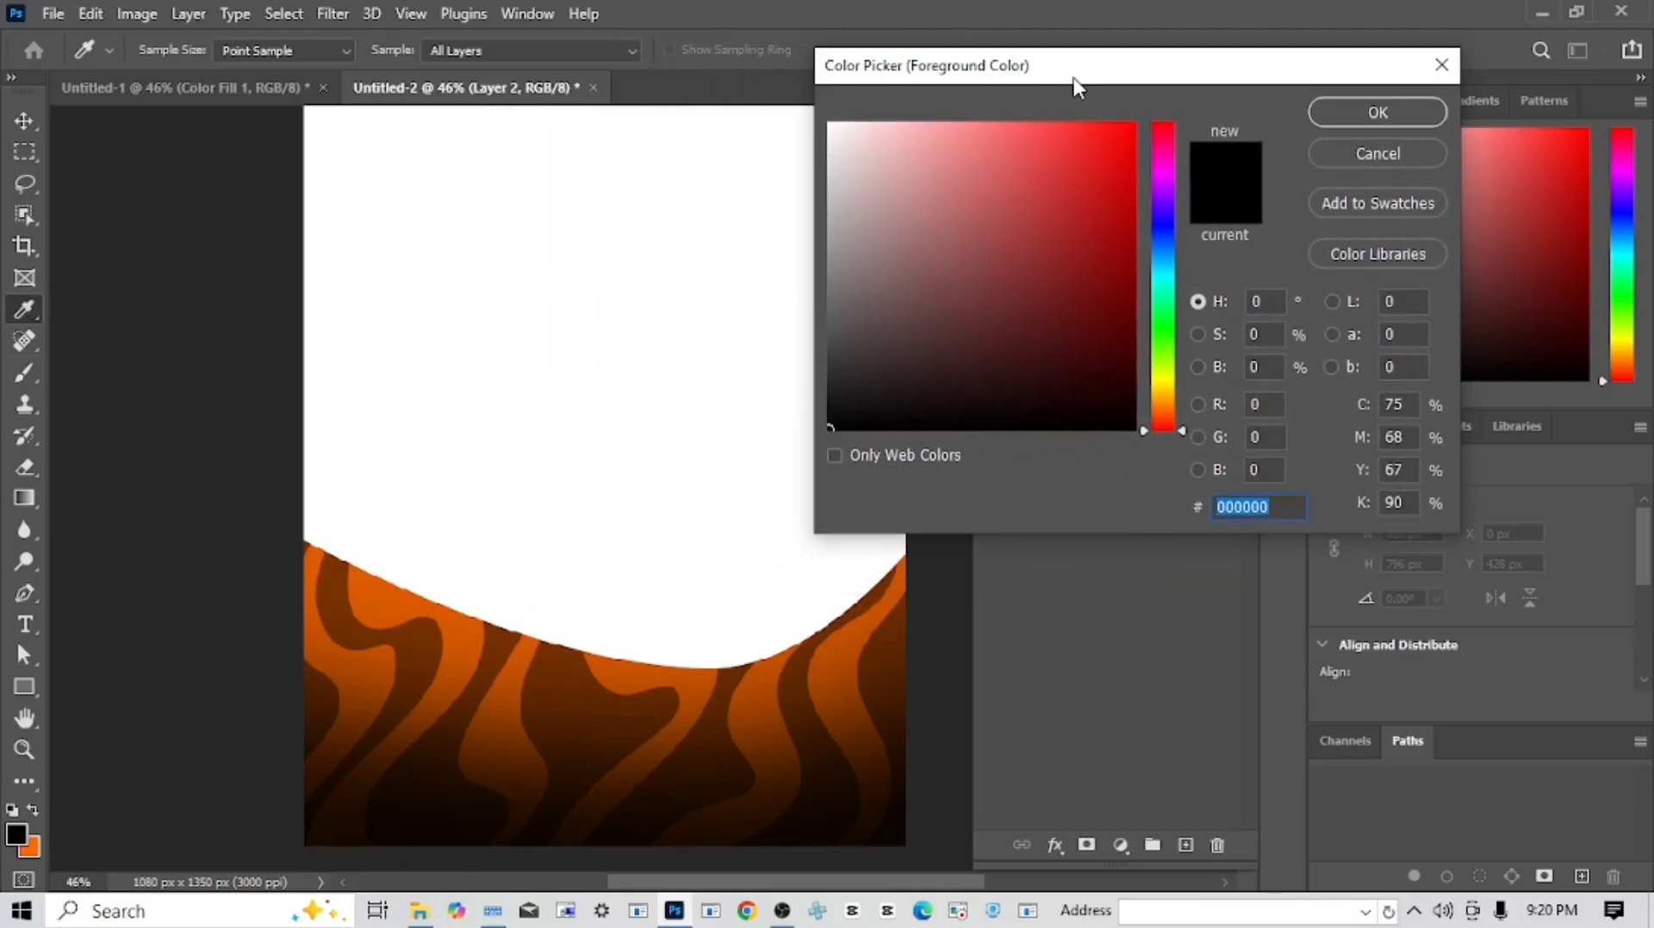
left_click(19, 834)
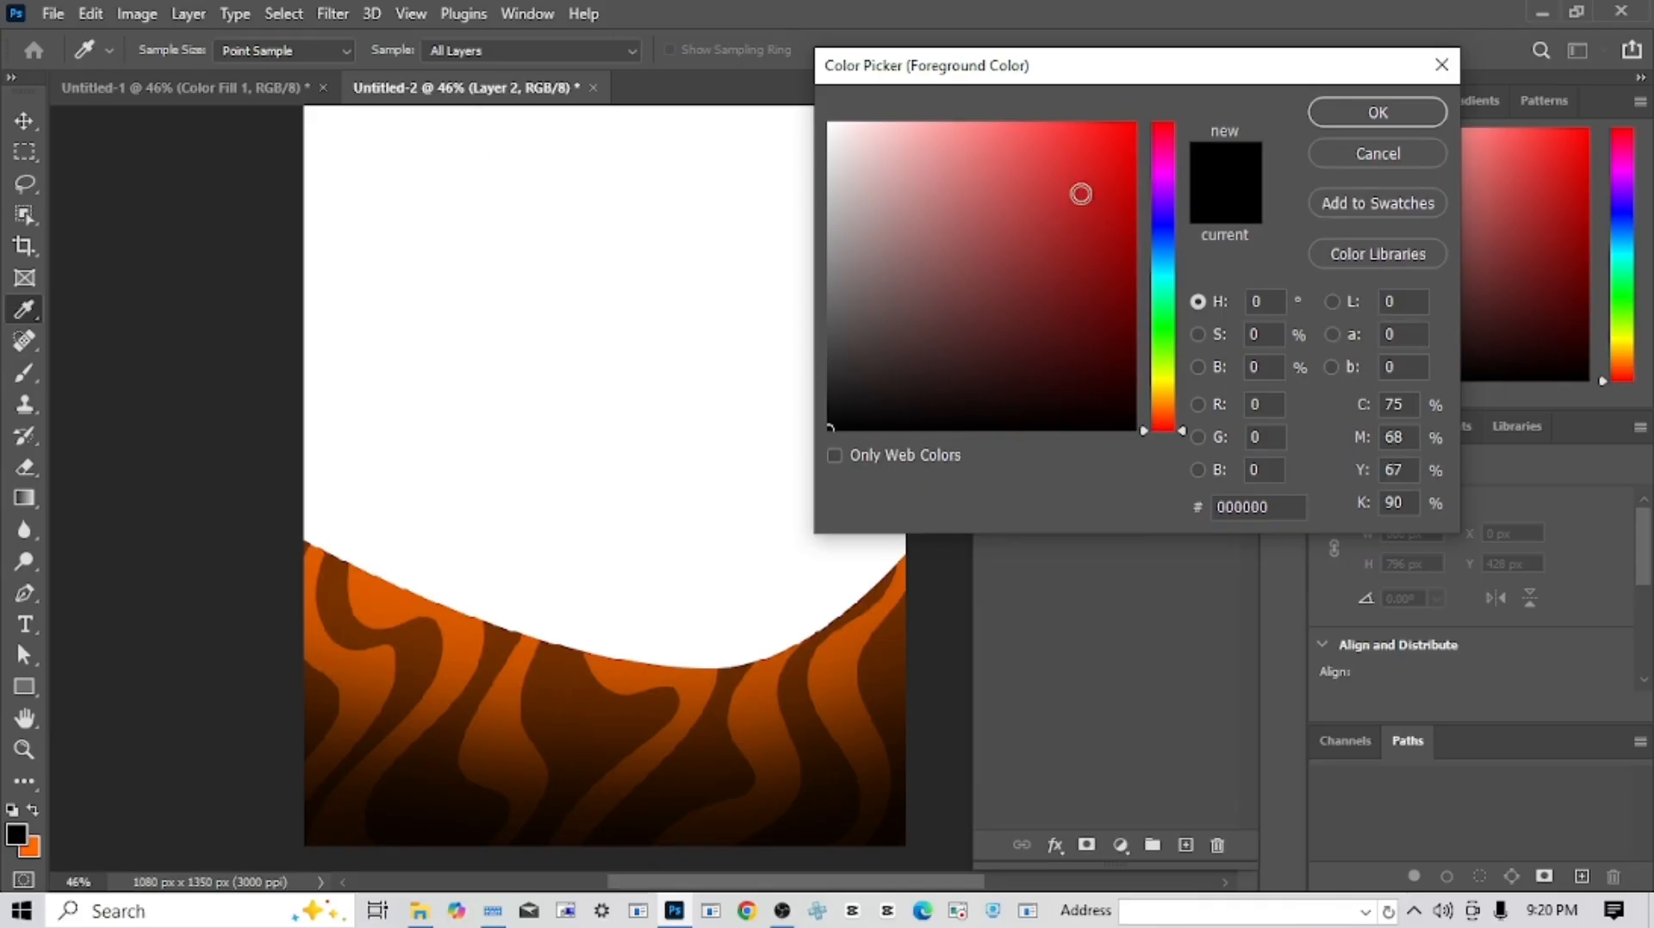
mouse_move(1081, 194)
left_mouse_down()
mouse_move(1183, 46)
mouse_move(1115, 69)
left_mouse_up()
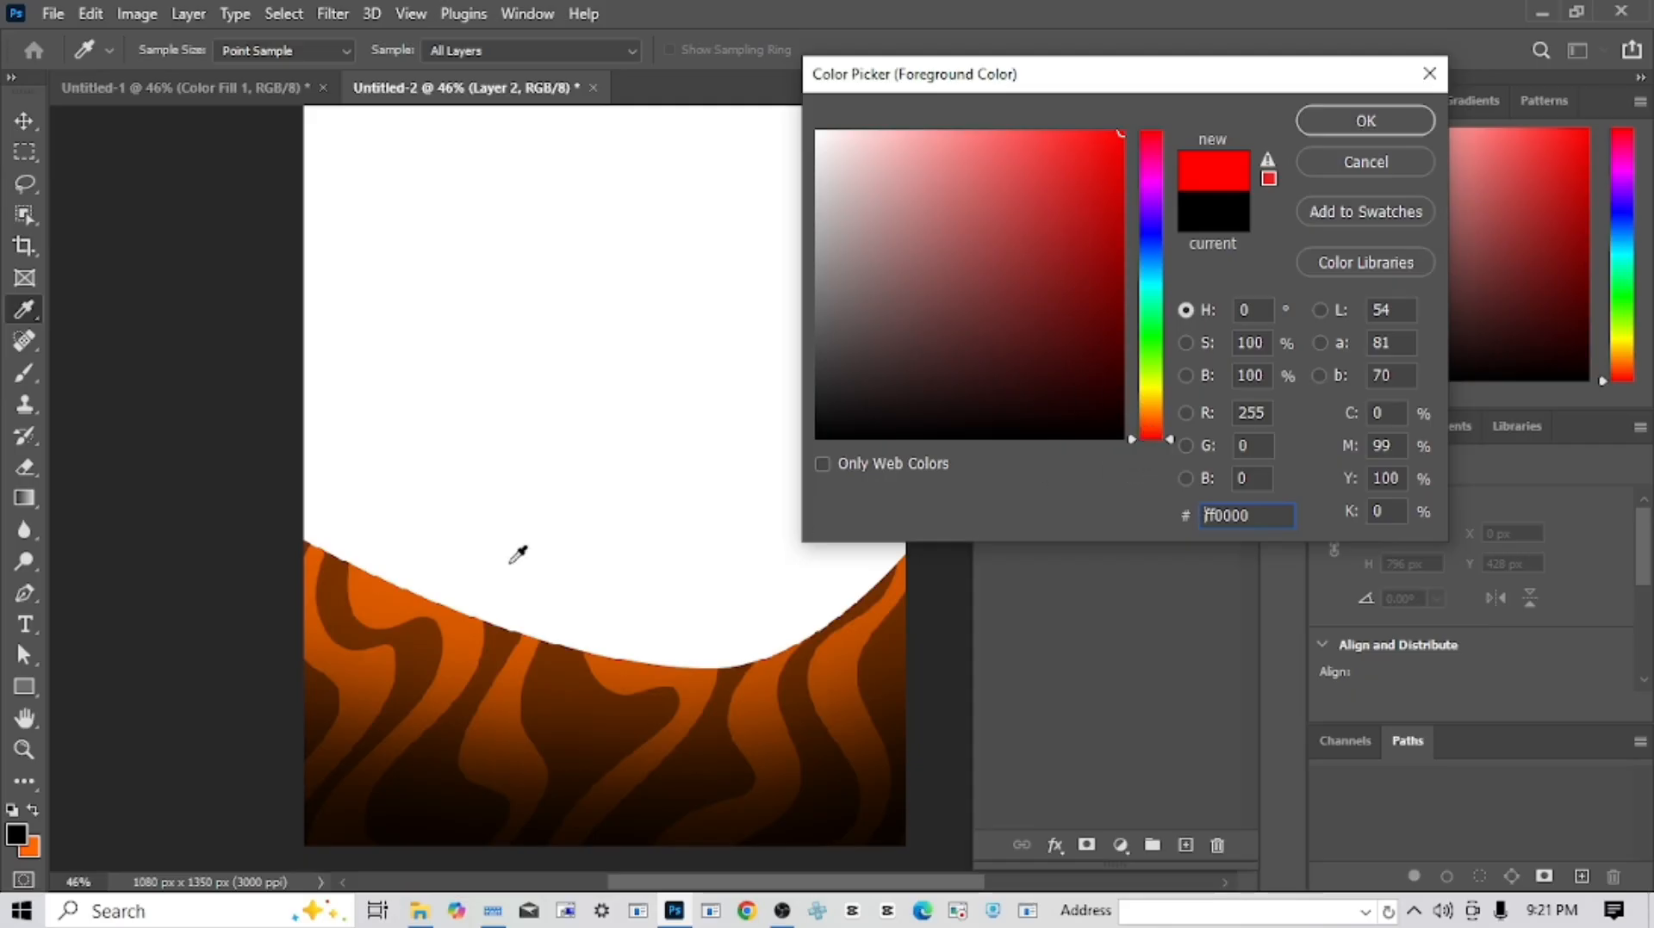
left_click(360, 586)
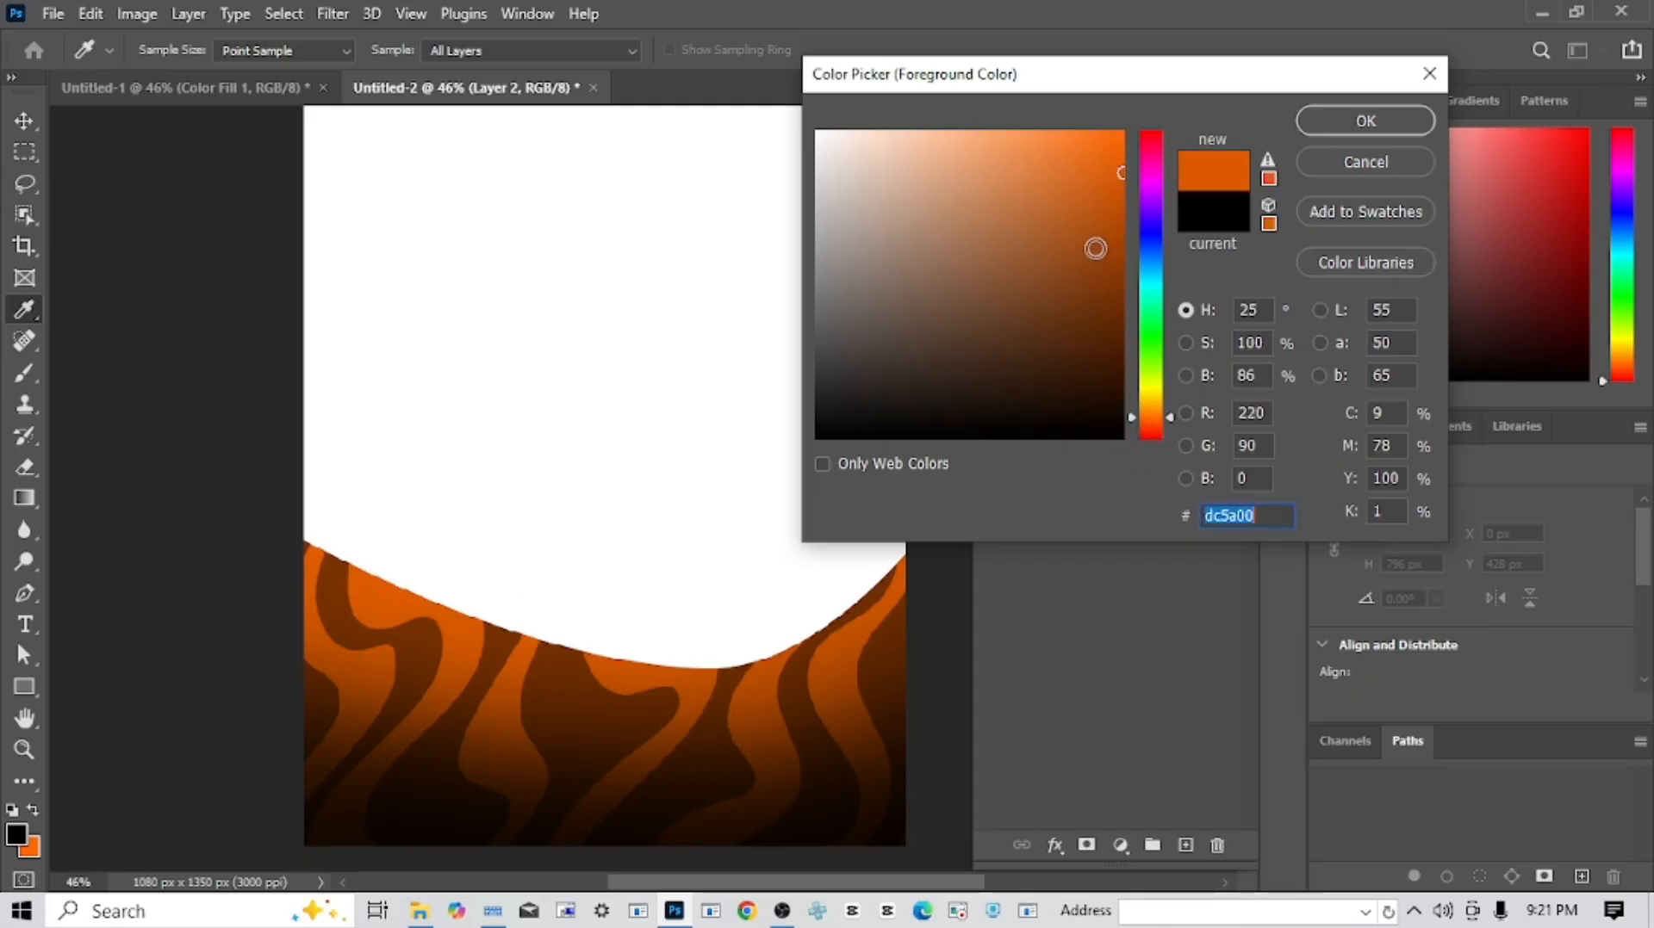
left_click(1154, 410)
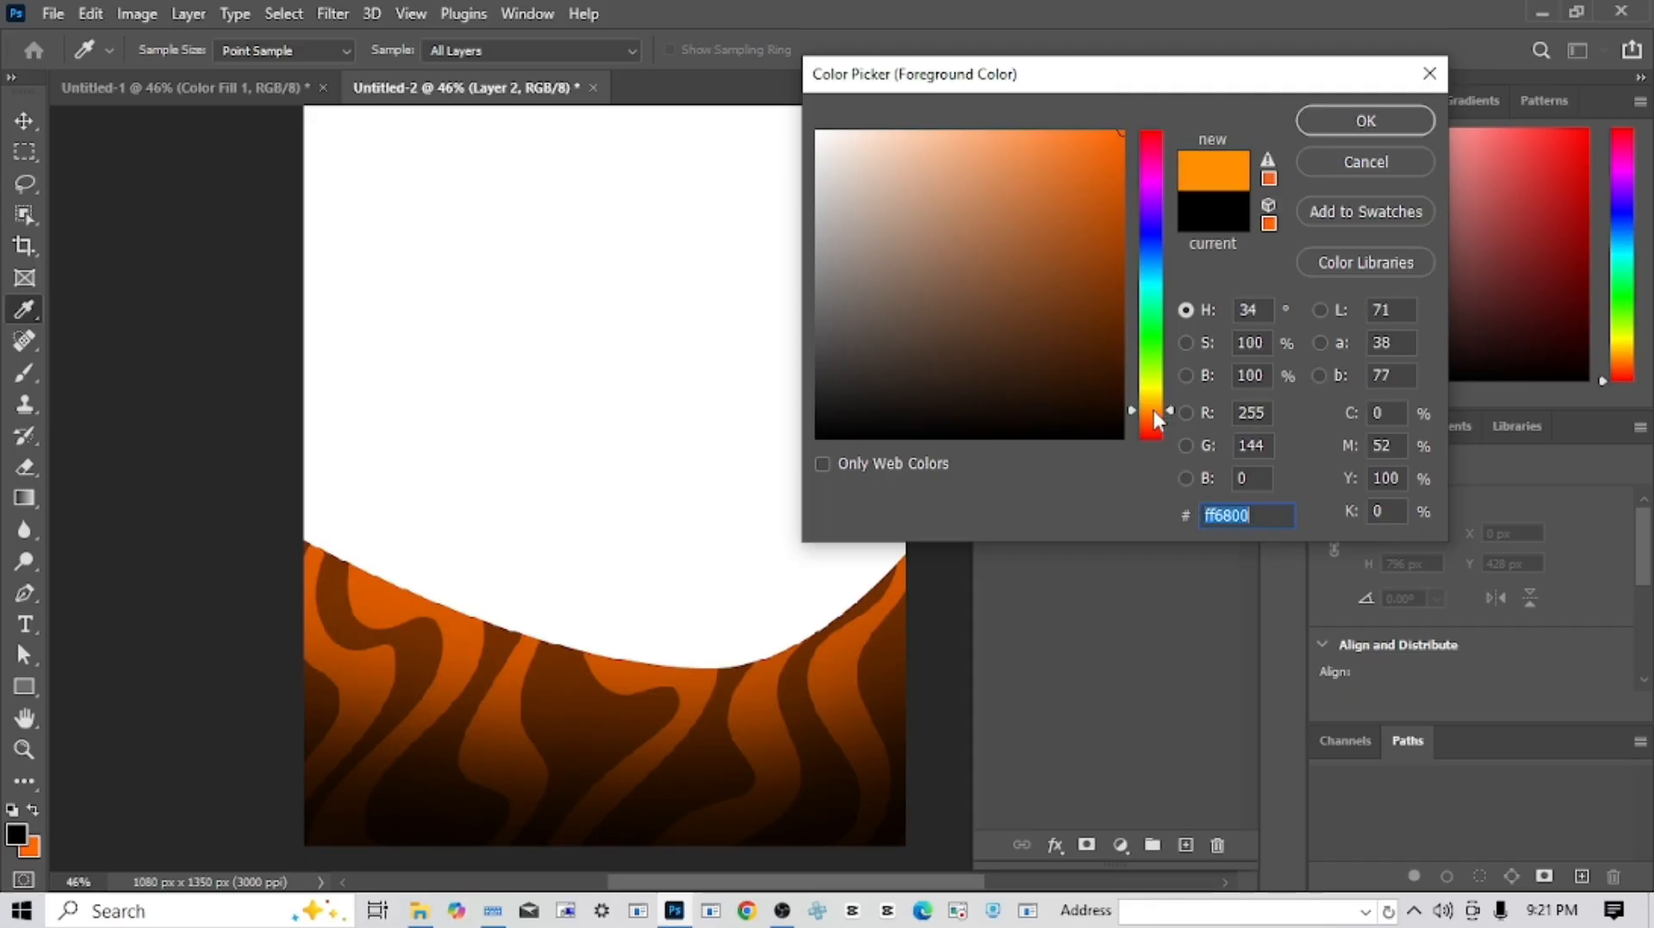
left_click_drag(1154, 410, 1168, 406)
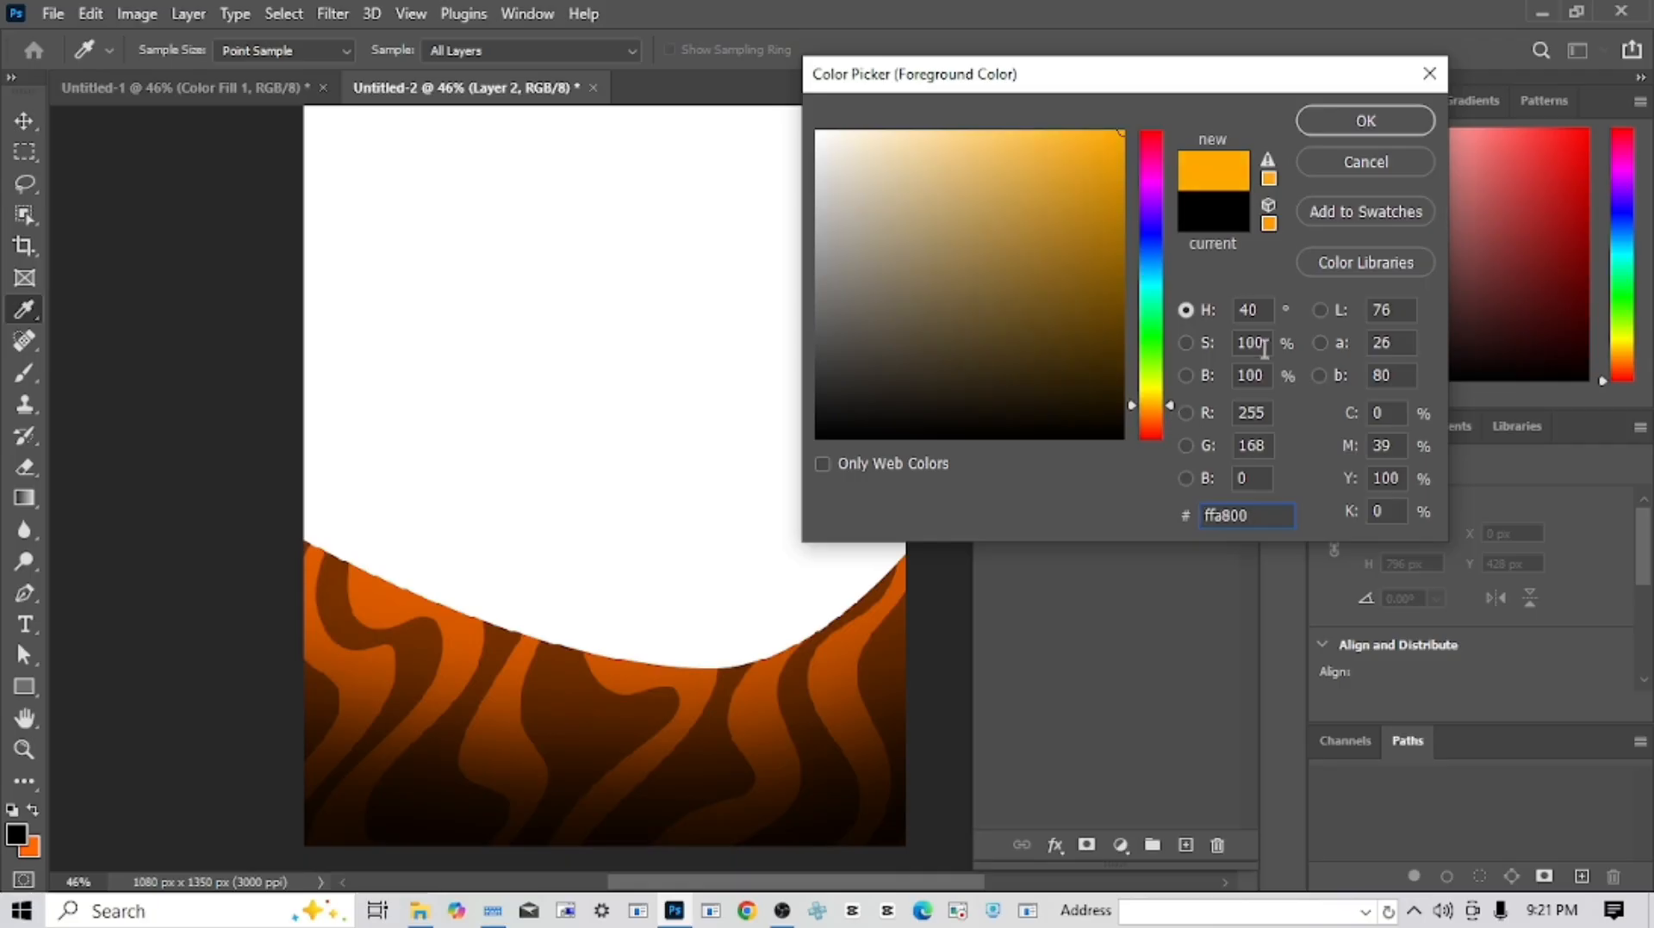
left_click(1402, 115)
key("b")
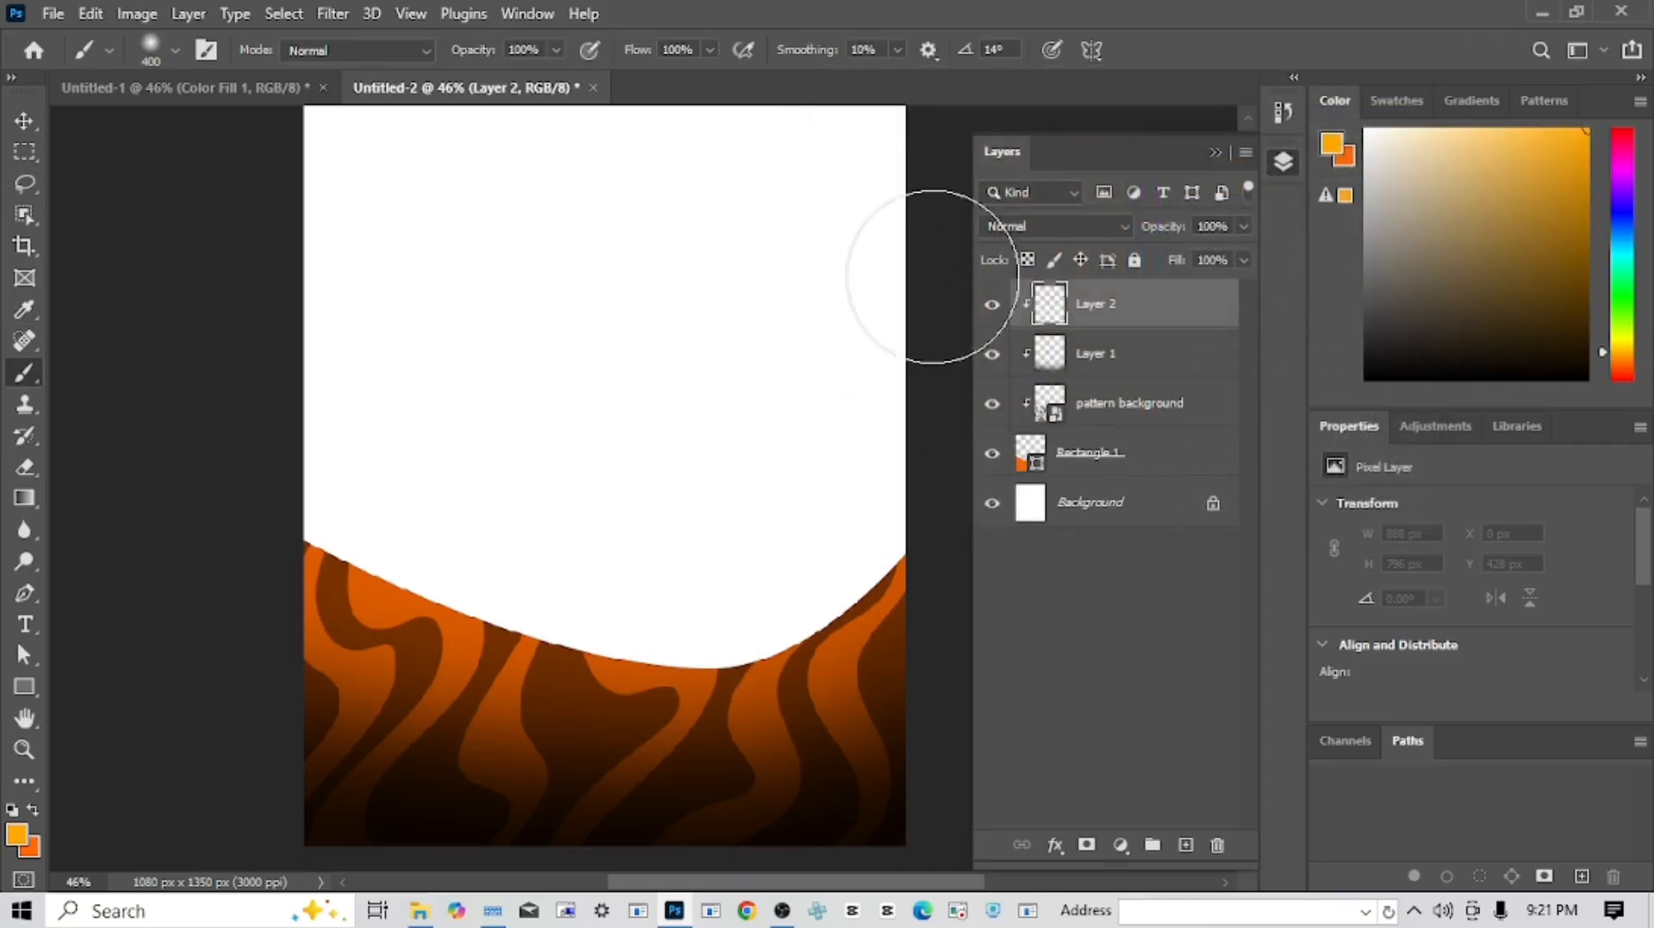
- Set the blend mode of Layer 2 to Screen
left_click(1036, 229)
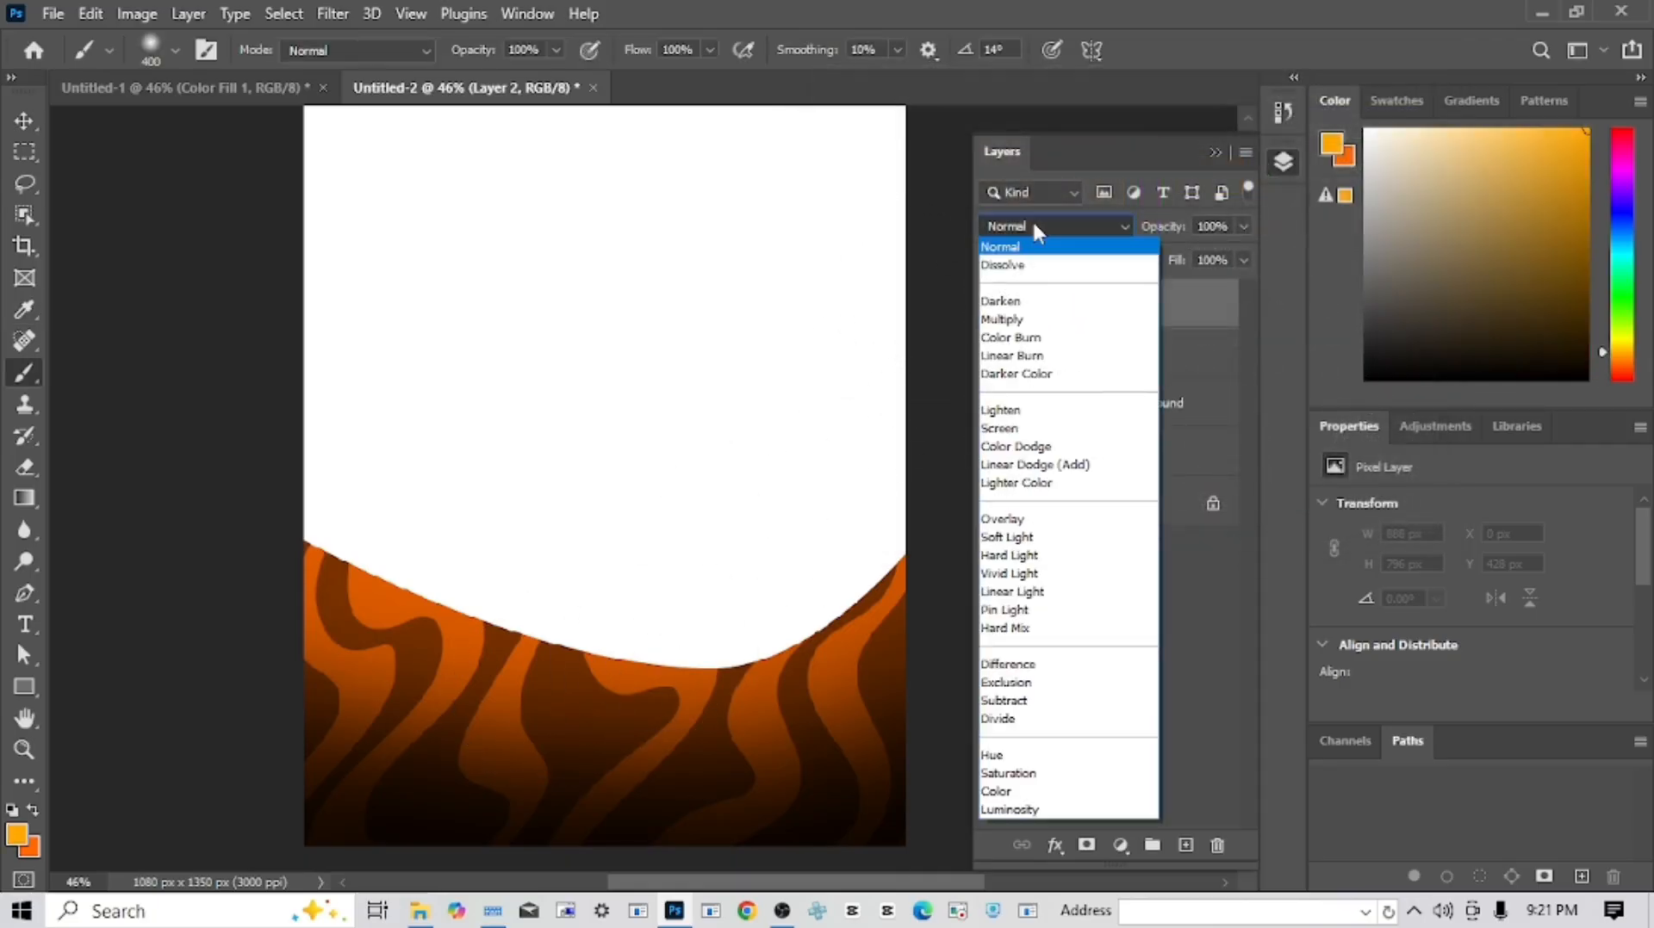
left_click(1014, 433)
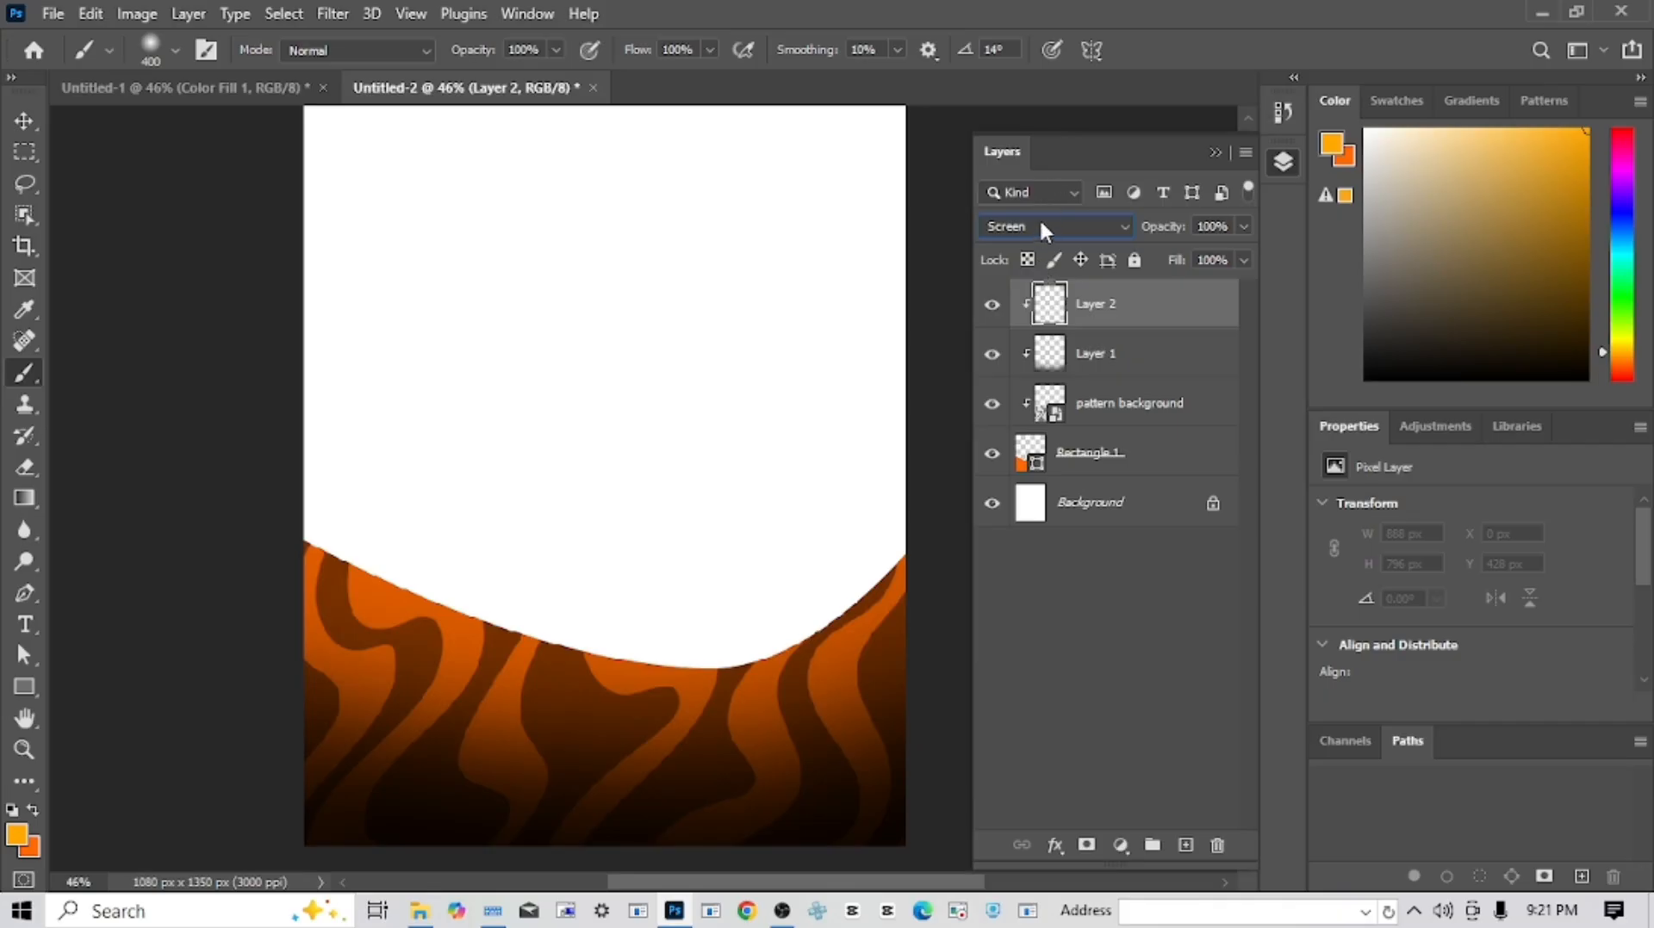
left_click(1040, 225)
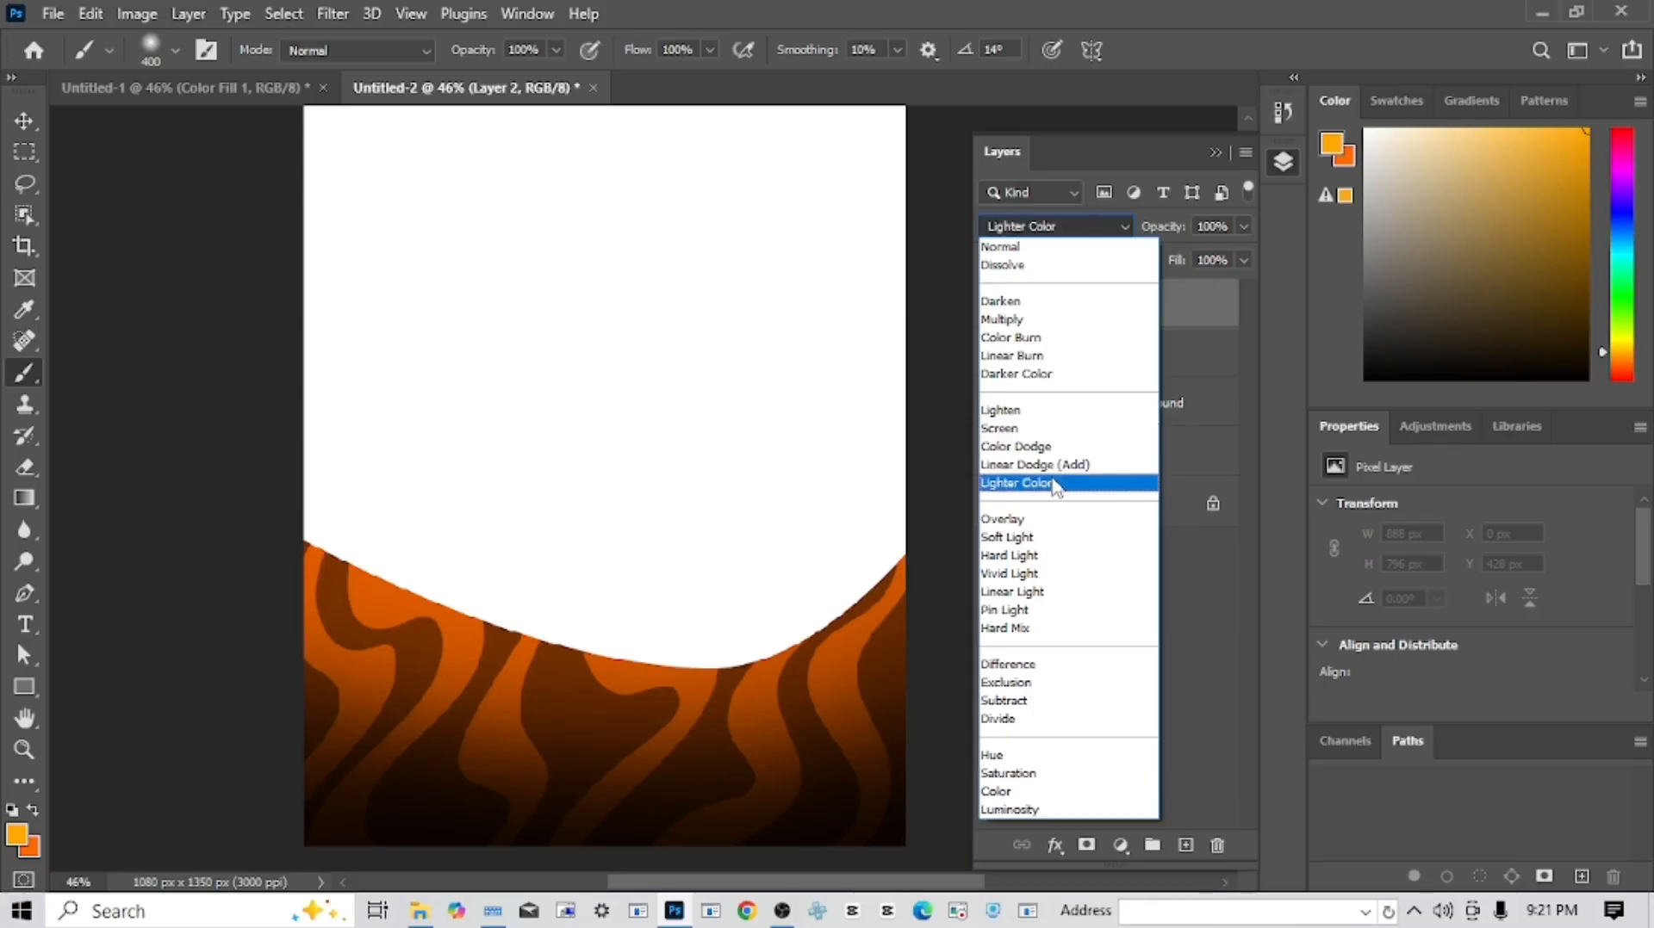
left_click(1082, 435)
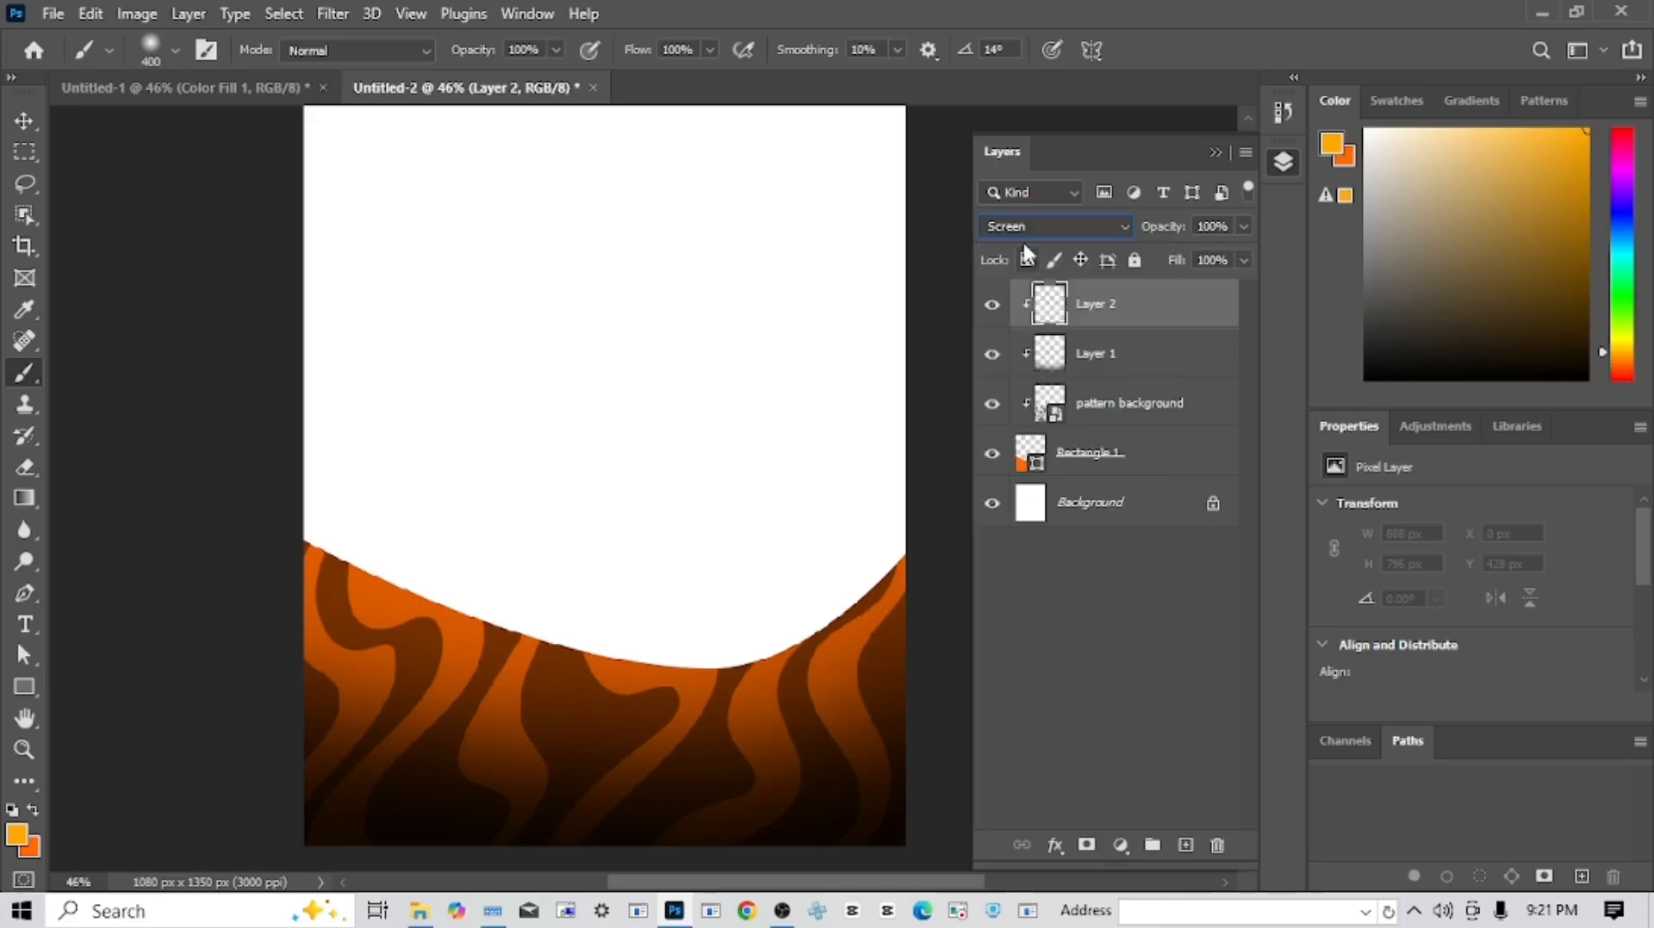
left_click(1055, 226)
left_click(1047, 435)
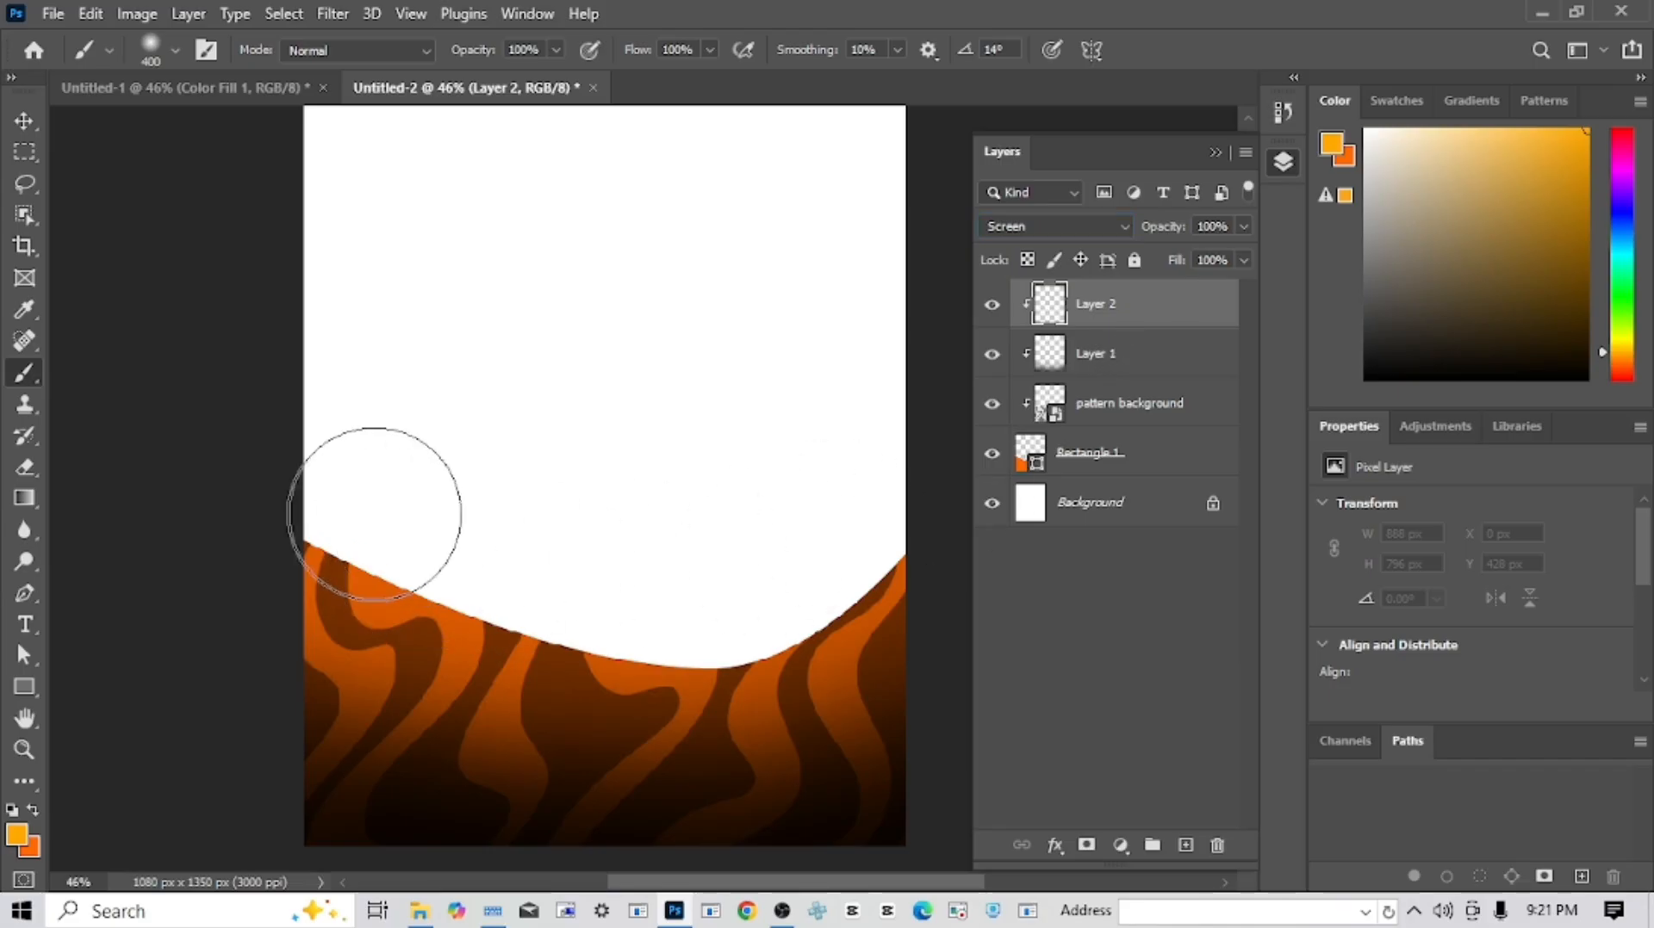
- Undo a test stroke on the curved edge, and set the brush flow to 12% and its size to 250
mouse_move(369, 508)
left_mouse_down()
mouse_move(520, 585)
mouse_move(587, 591)
left_mouse_up()
key("ctrl+z")
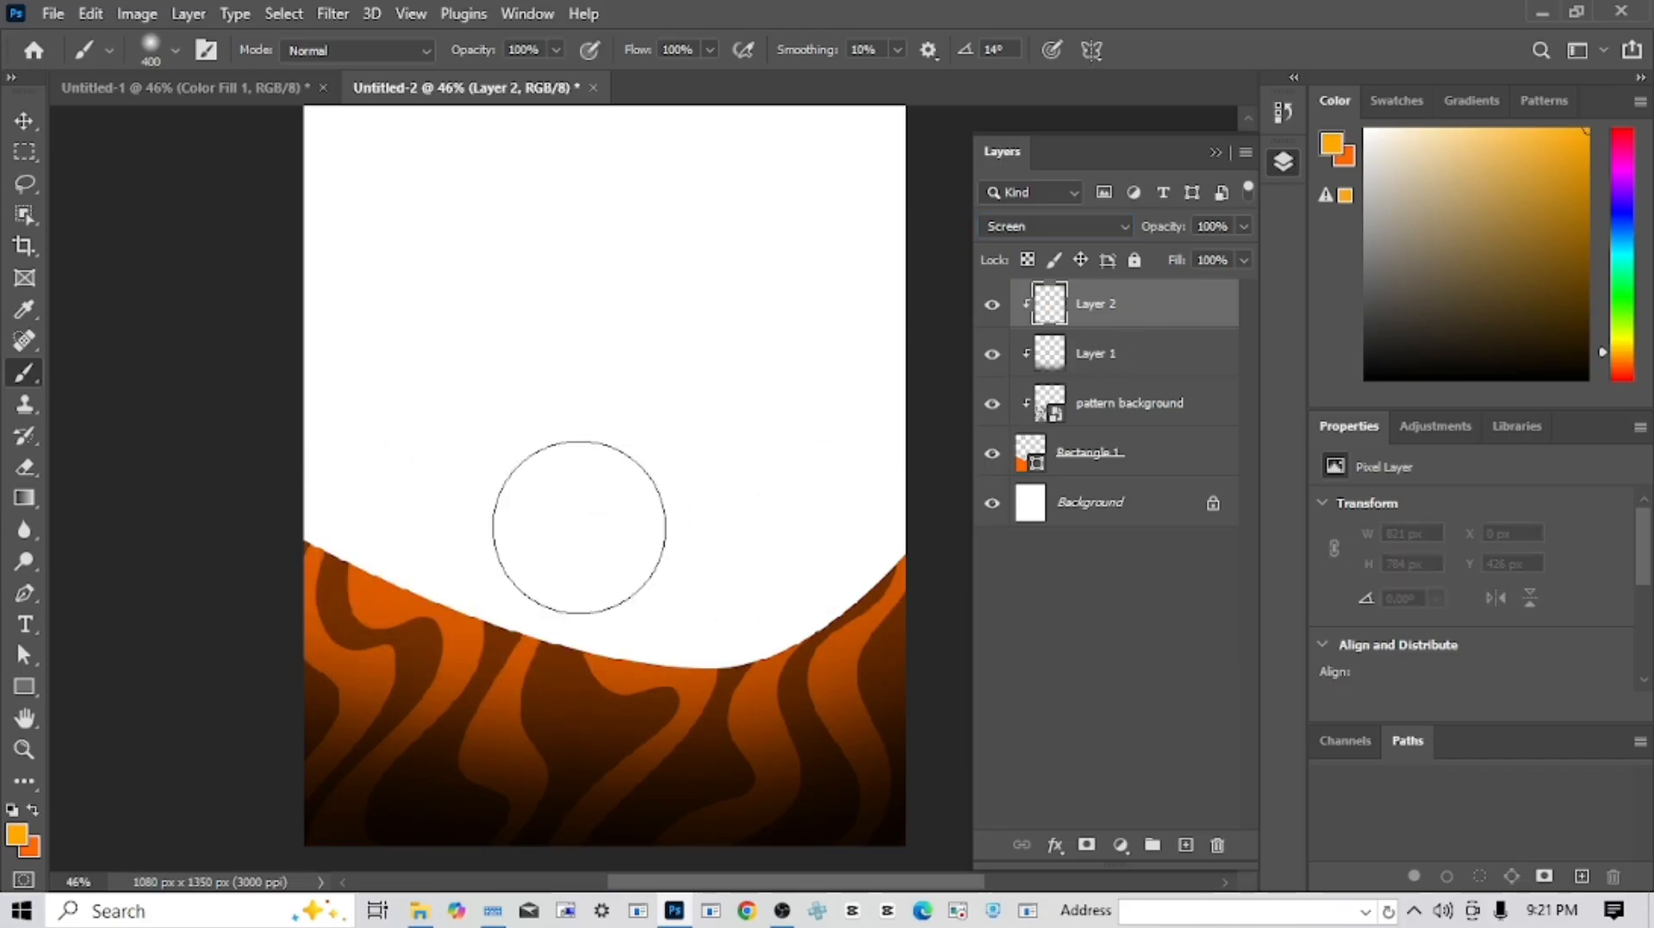
left_click(712, 50)
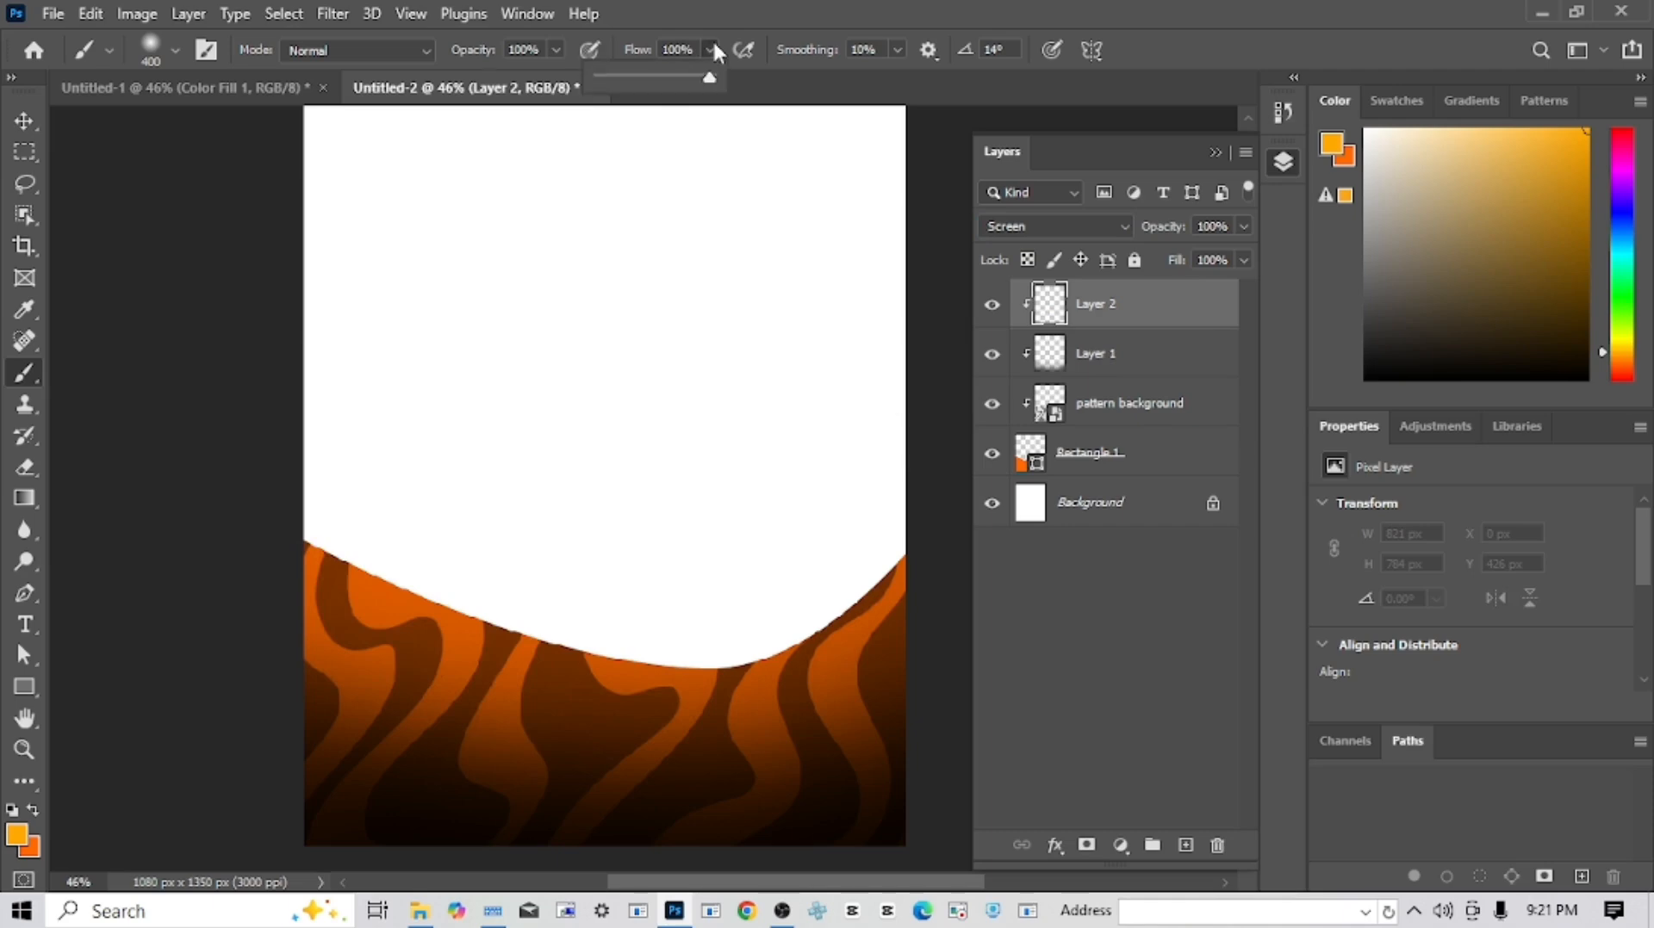
left_click(685, 47)
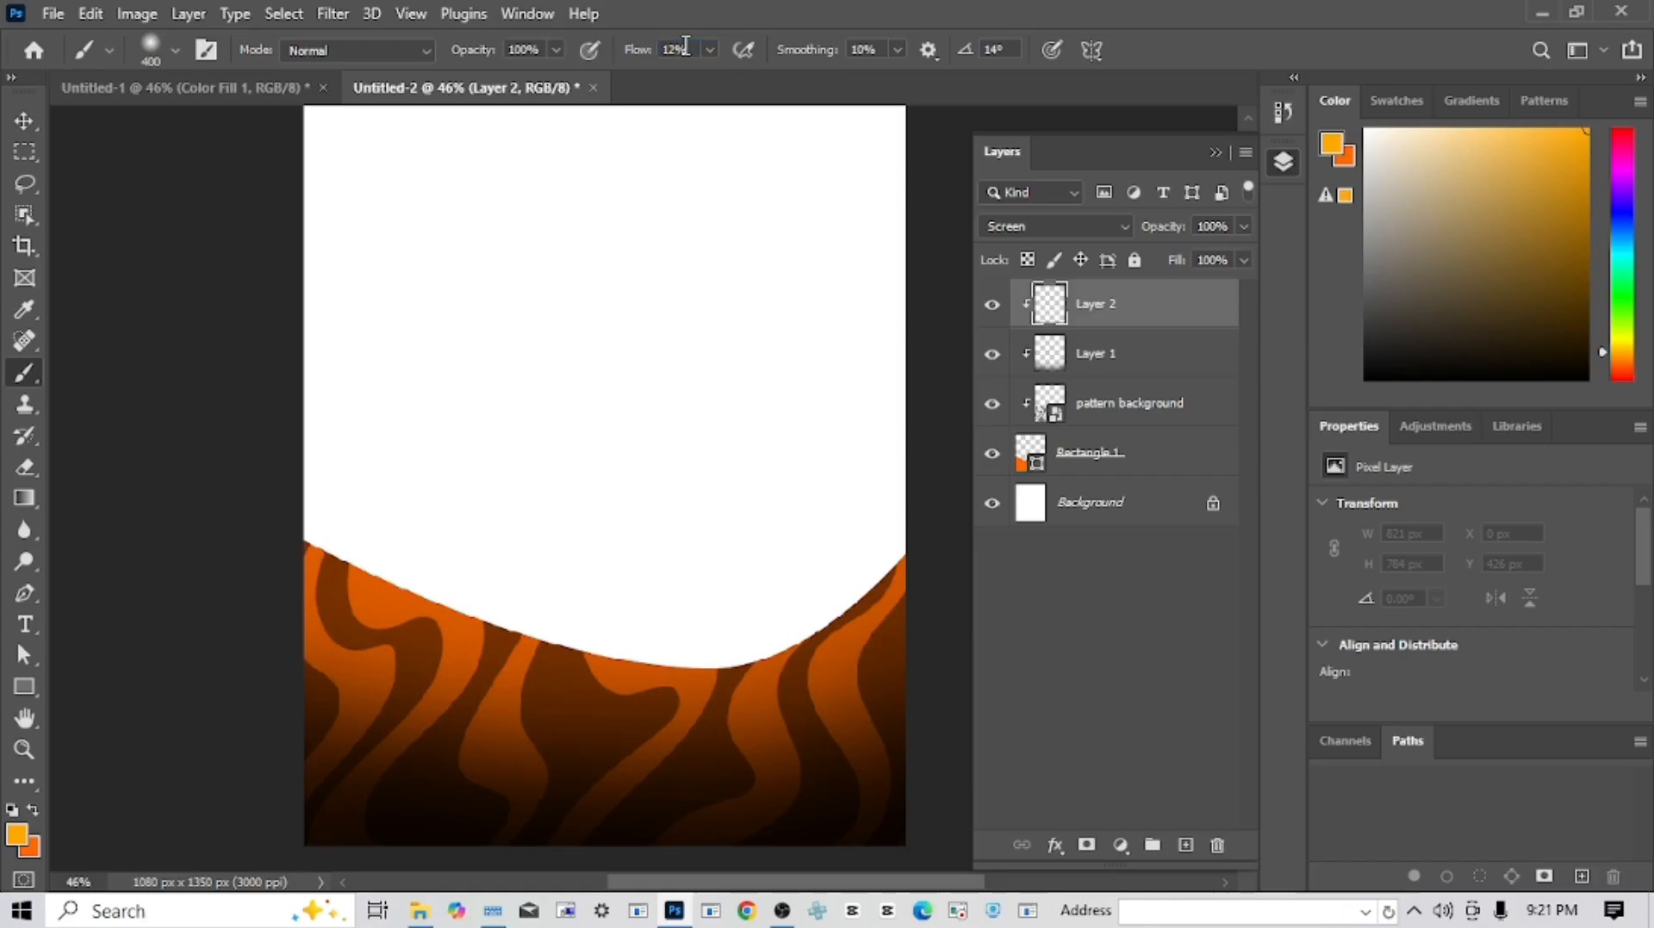
key("Return")
key("bracketleft")
key("bracketleft")
key("bracketleft")
key("bracketleft")
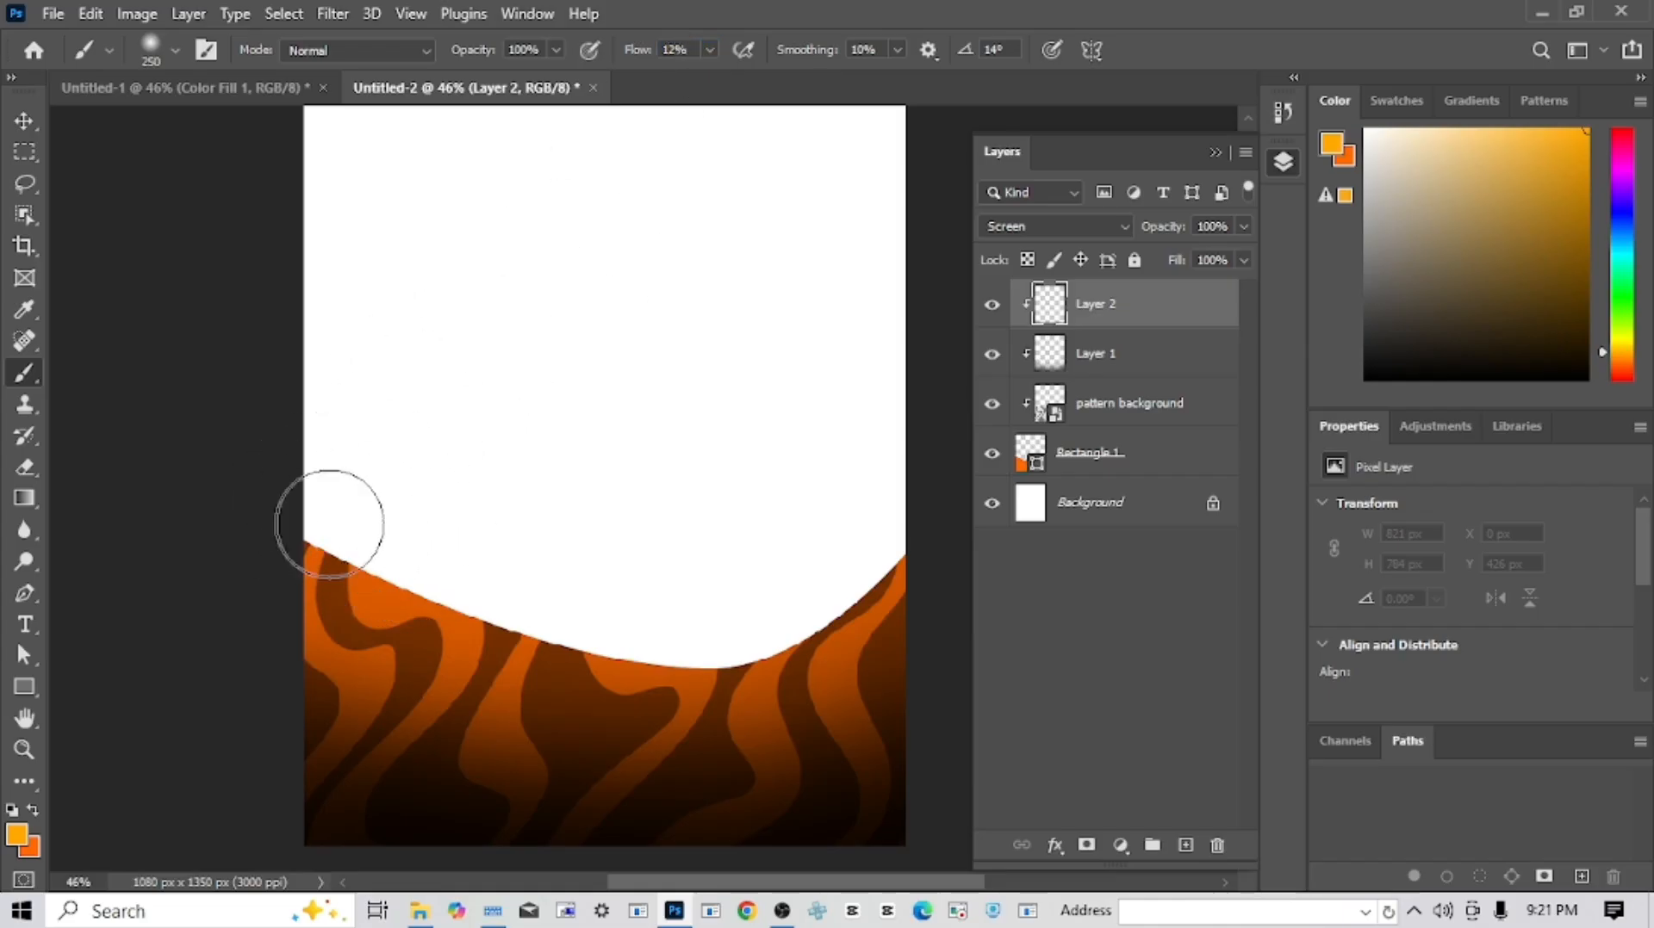
- Brush a soft yellow-orange highlight on Layer 2 along the whole curved upper edge of the patterned shape
mouse_move(329, 523)
left_mouse_down()
mouse_move(519, 566)
mouse_move(299, 481)
mouse_move(470, 566)
mouse_move(620, 585)
mouse_move(331, 482)
mouse_move(456, 581)
mouse_move(626, 616)
mouse_move(384, 527)
mouse_move(755, 665)
mouse_move(859, 590)
mouse_move(909, 504)
mouse_move(884, 527)
left_mouse_up()
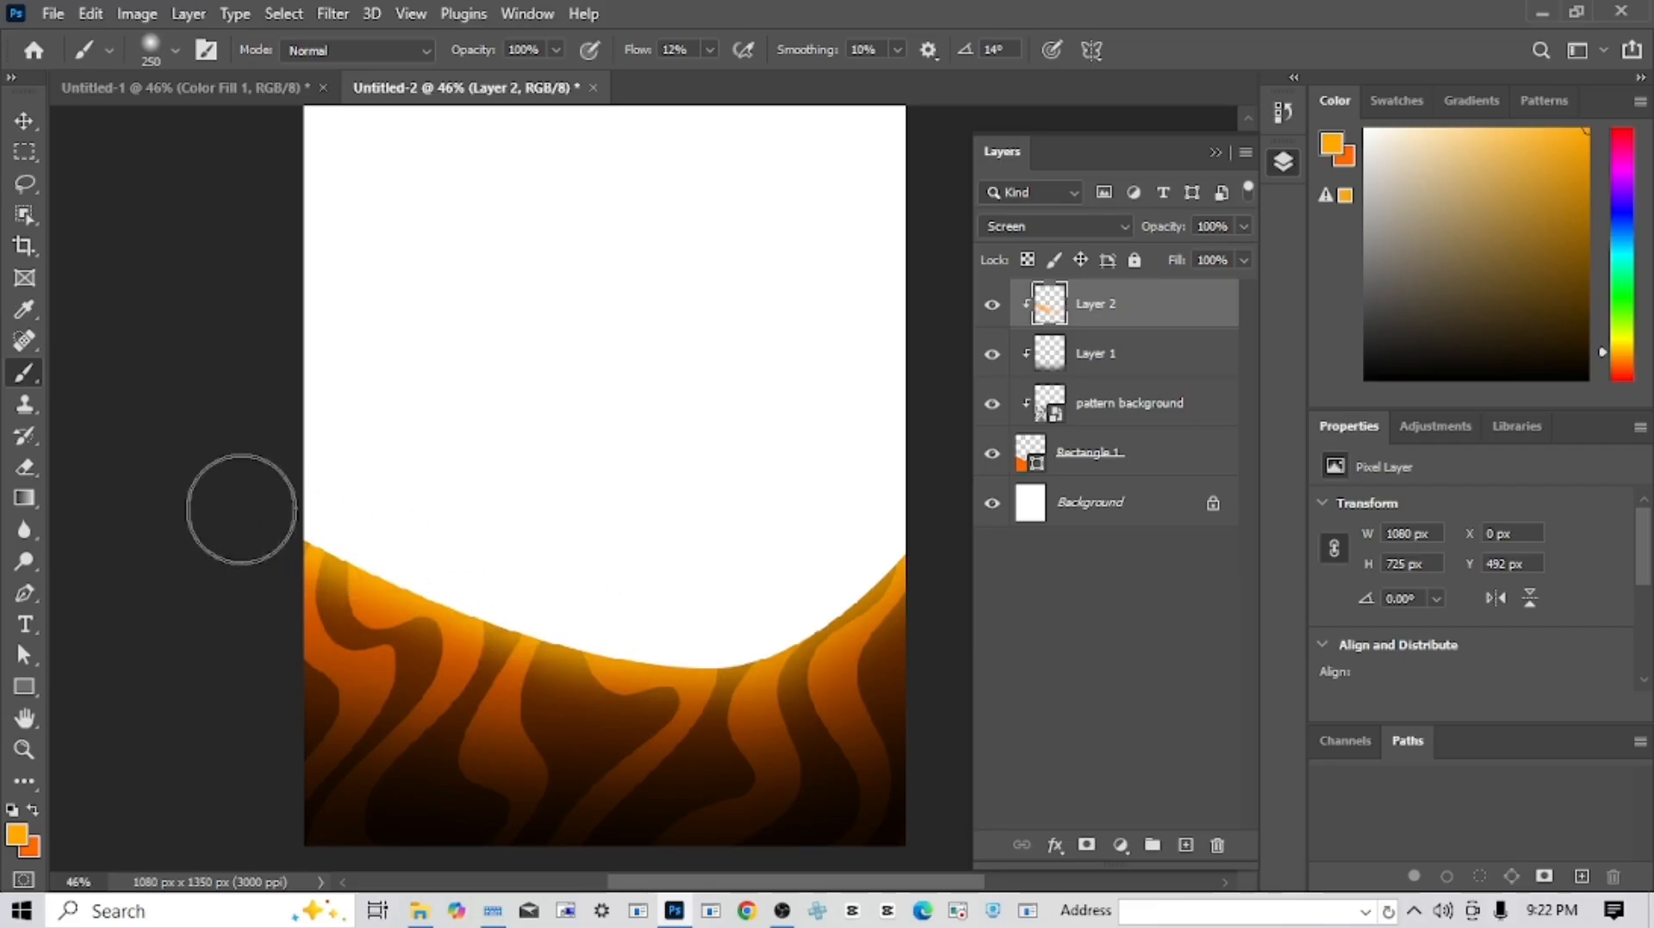
mouse_move(241, 509)
left_mouse_down()
mouse_move(595, 618)
mouse_move(676, 620)
mouse_move(832, 581)
mouse_move(897, 528)
left_mouse_up()
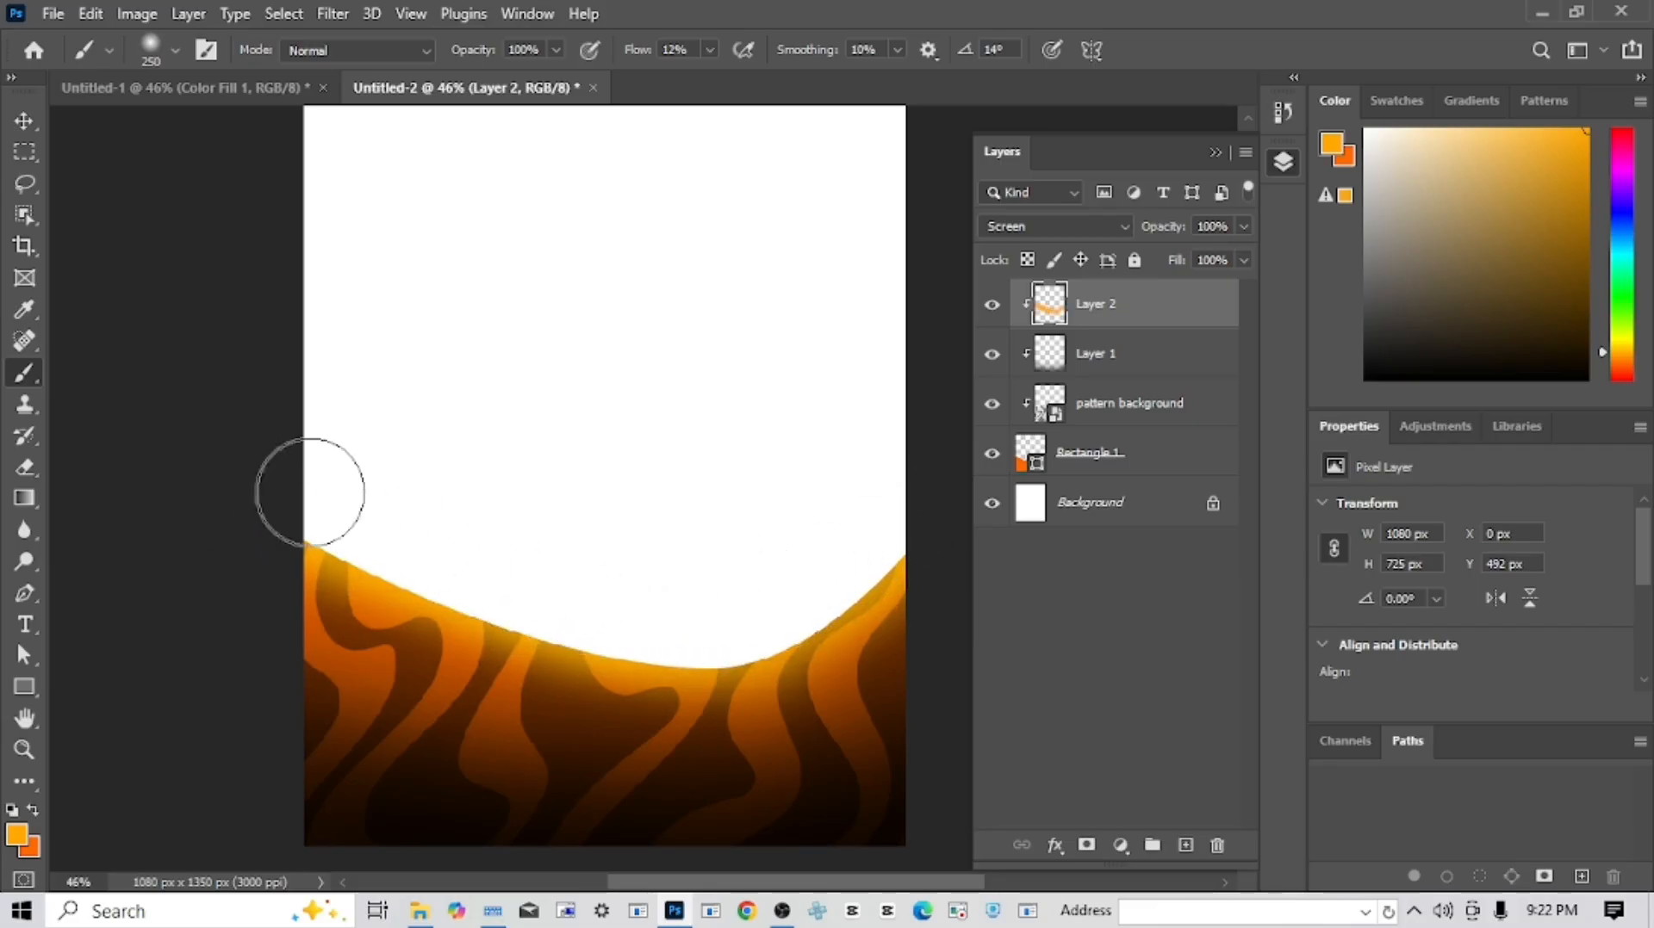
left_click_drag(681, 582, 546, 510)
key("ctrl+0")
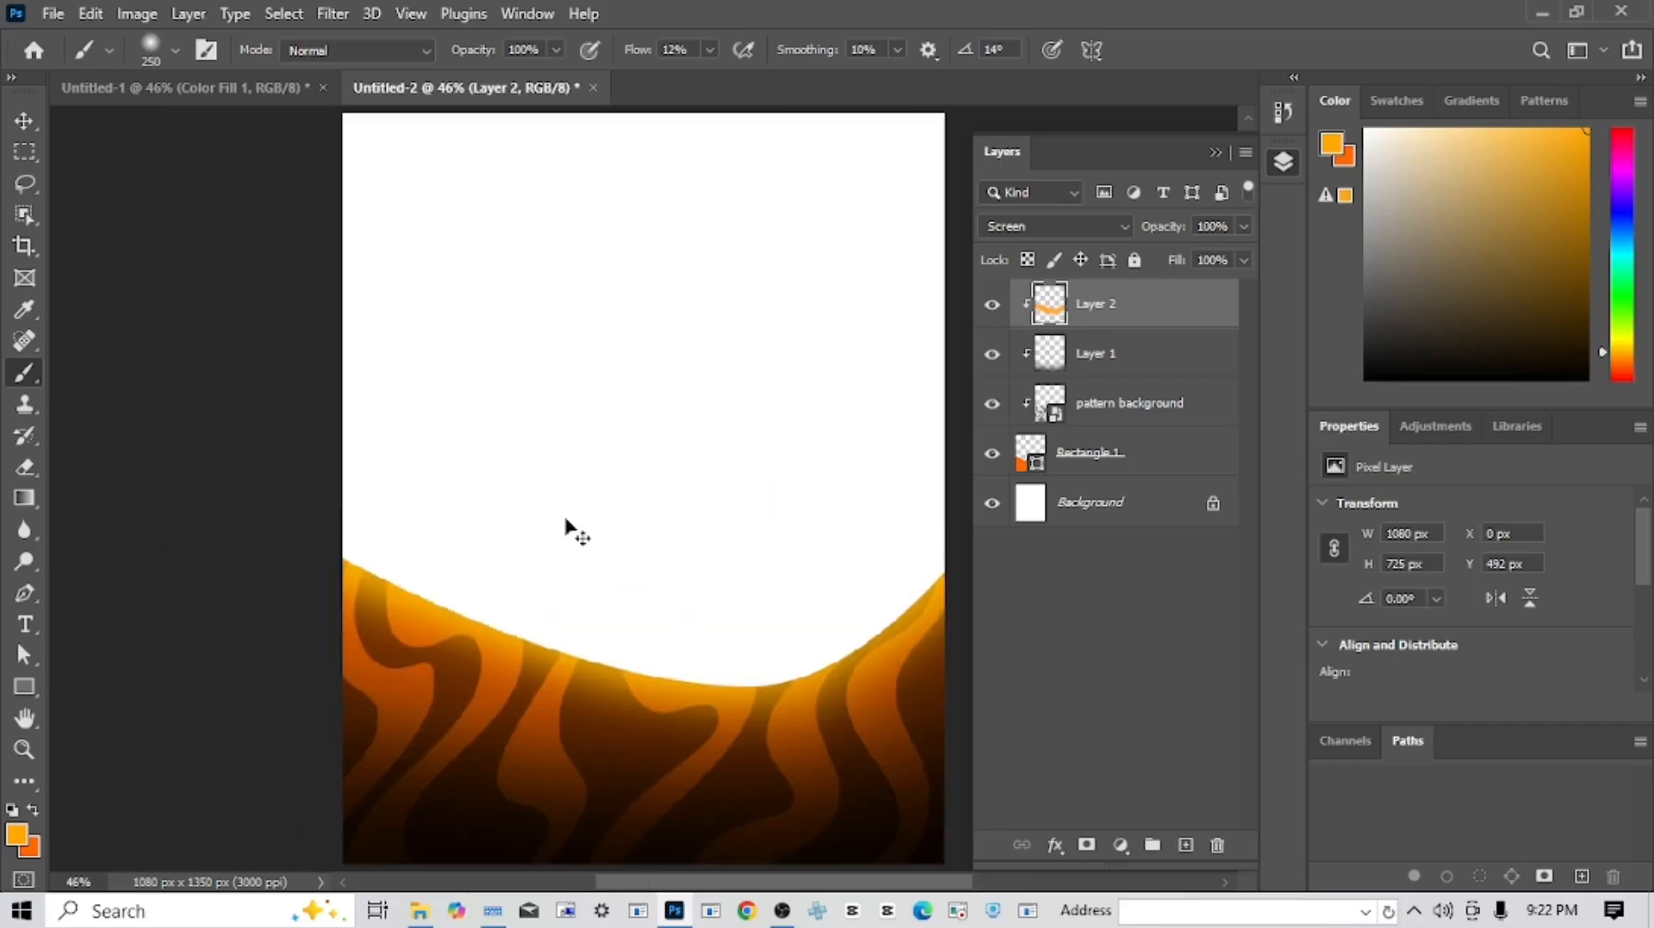
key("ctrl+minus")
key("ctrl+0")
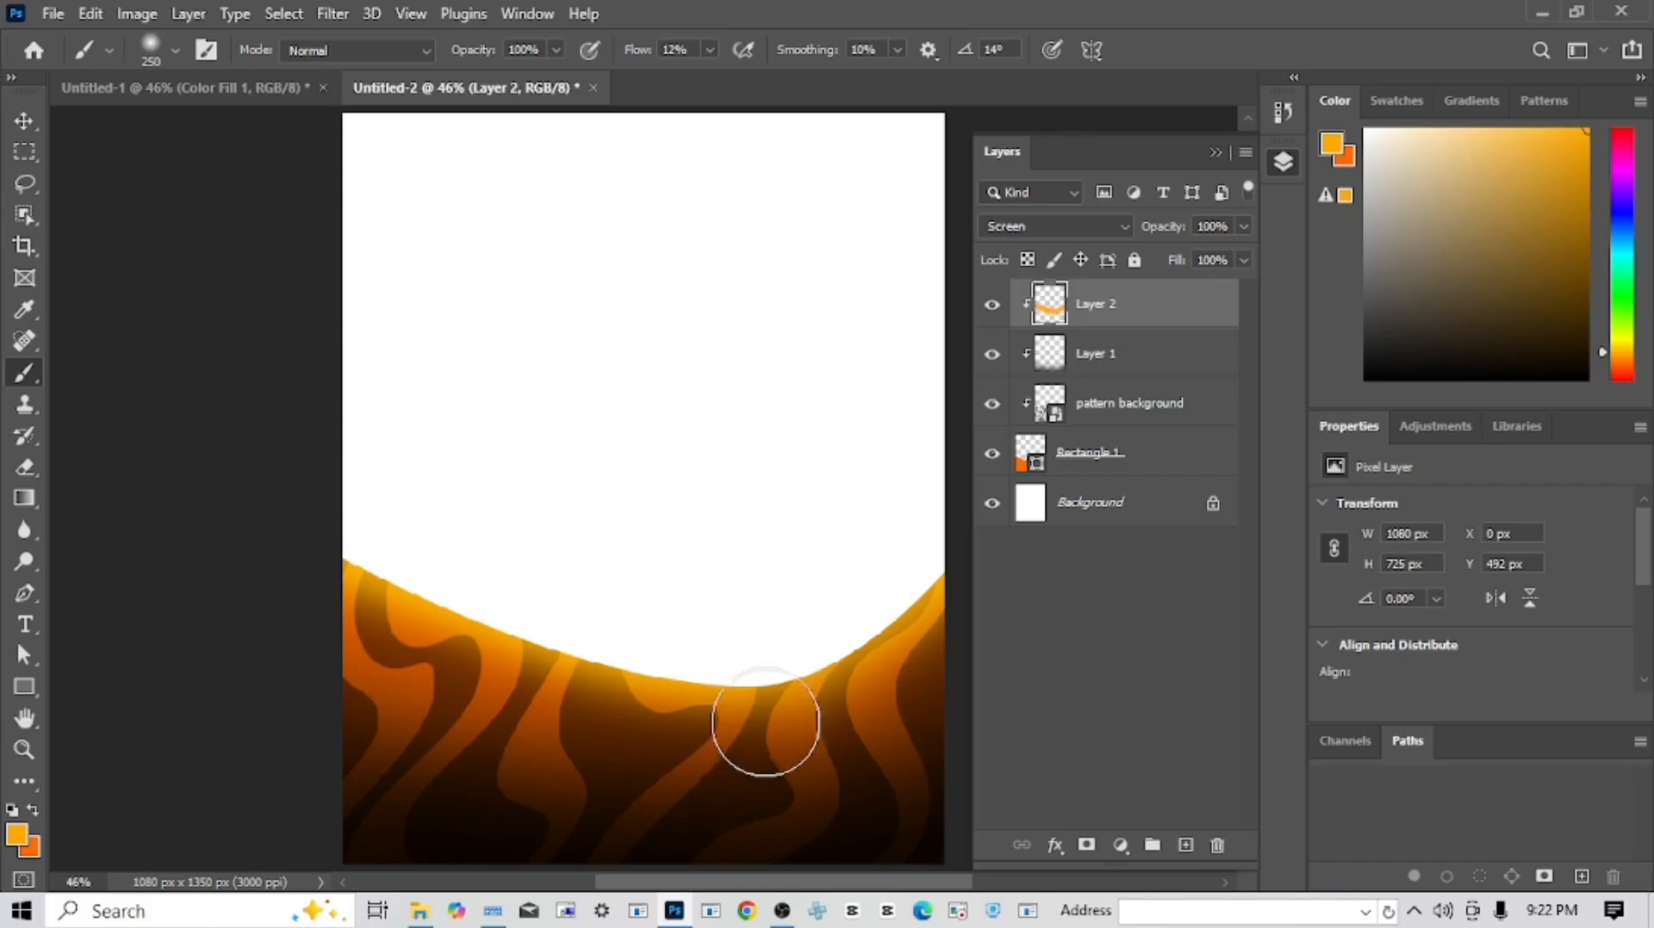
key("ctrl+minus")
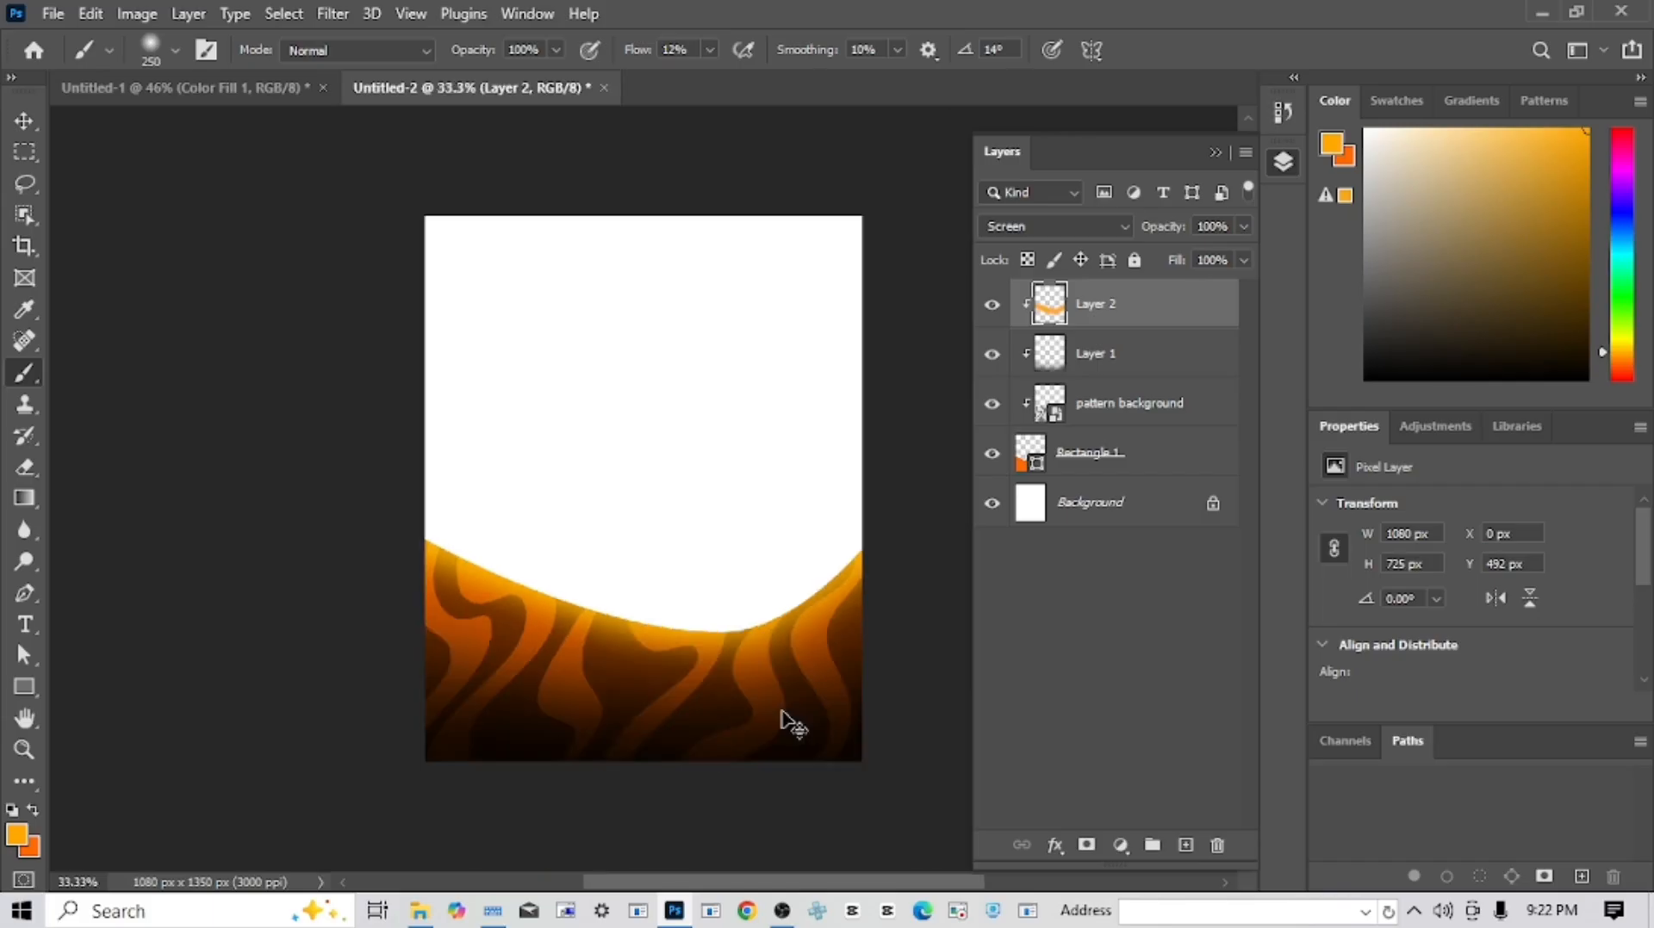
key("ctrl+0")
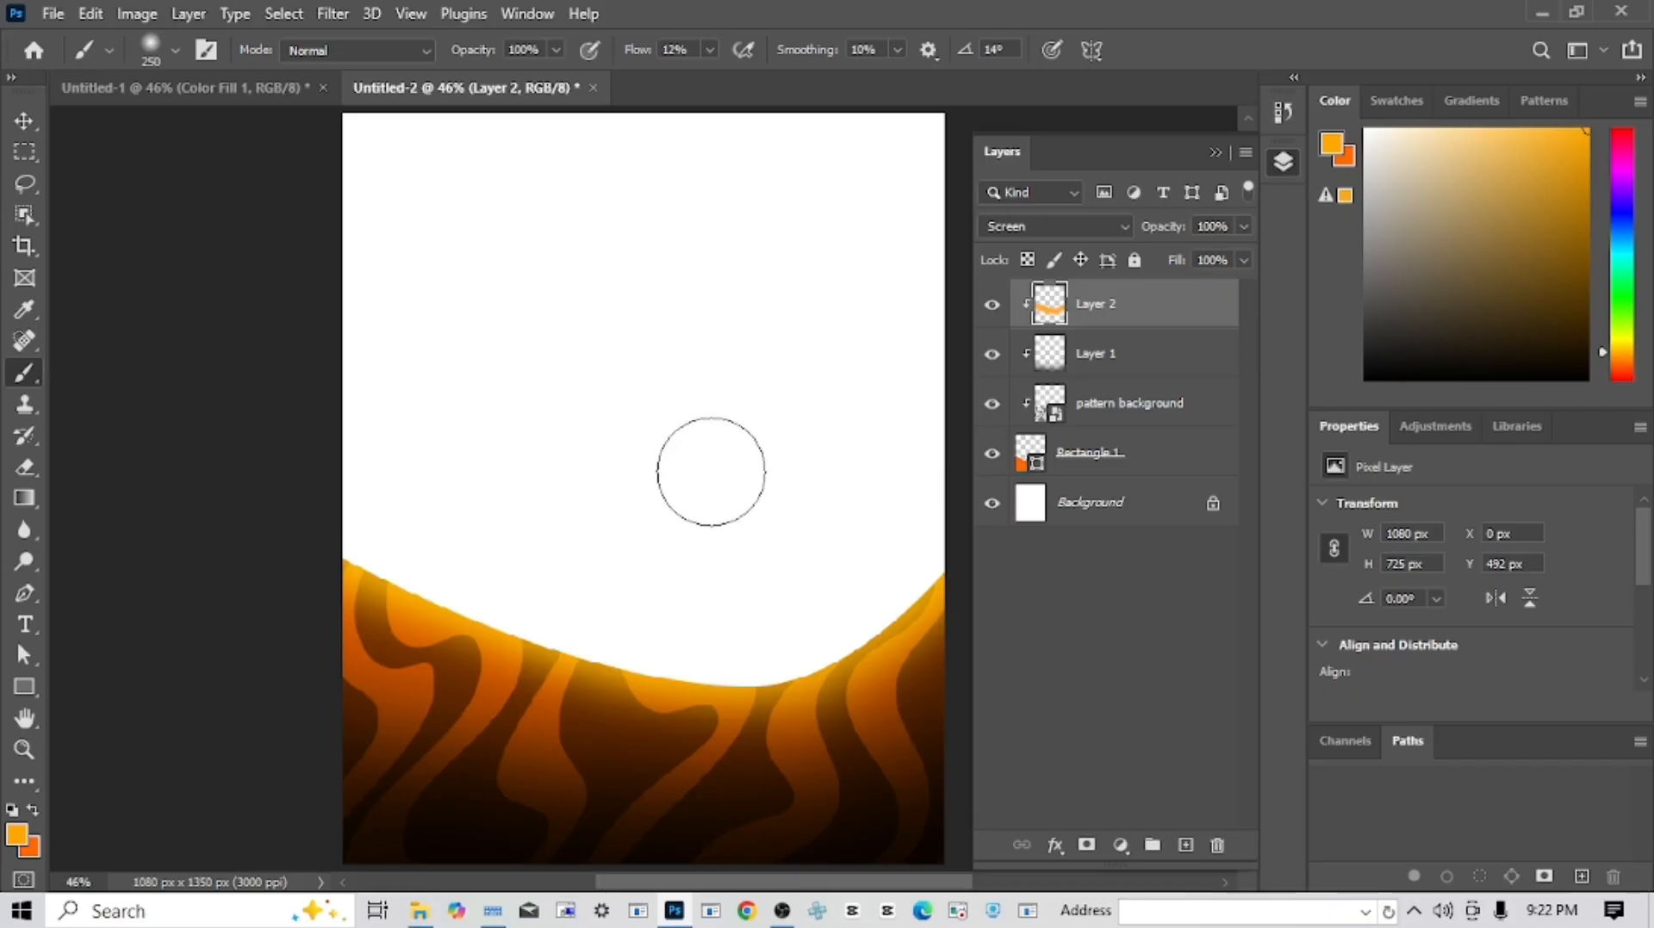
- Add a Solid Color fill layer directly above Background in a dark brown, based on a tone sampled from the pattern
key("v")
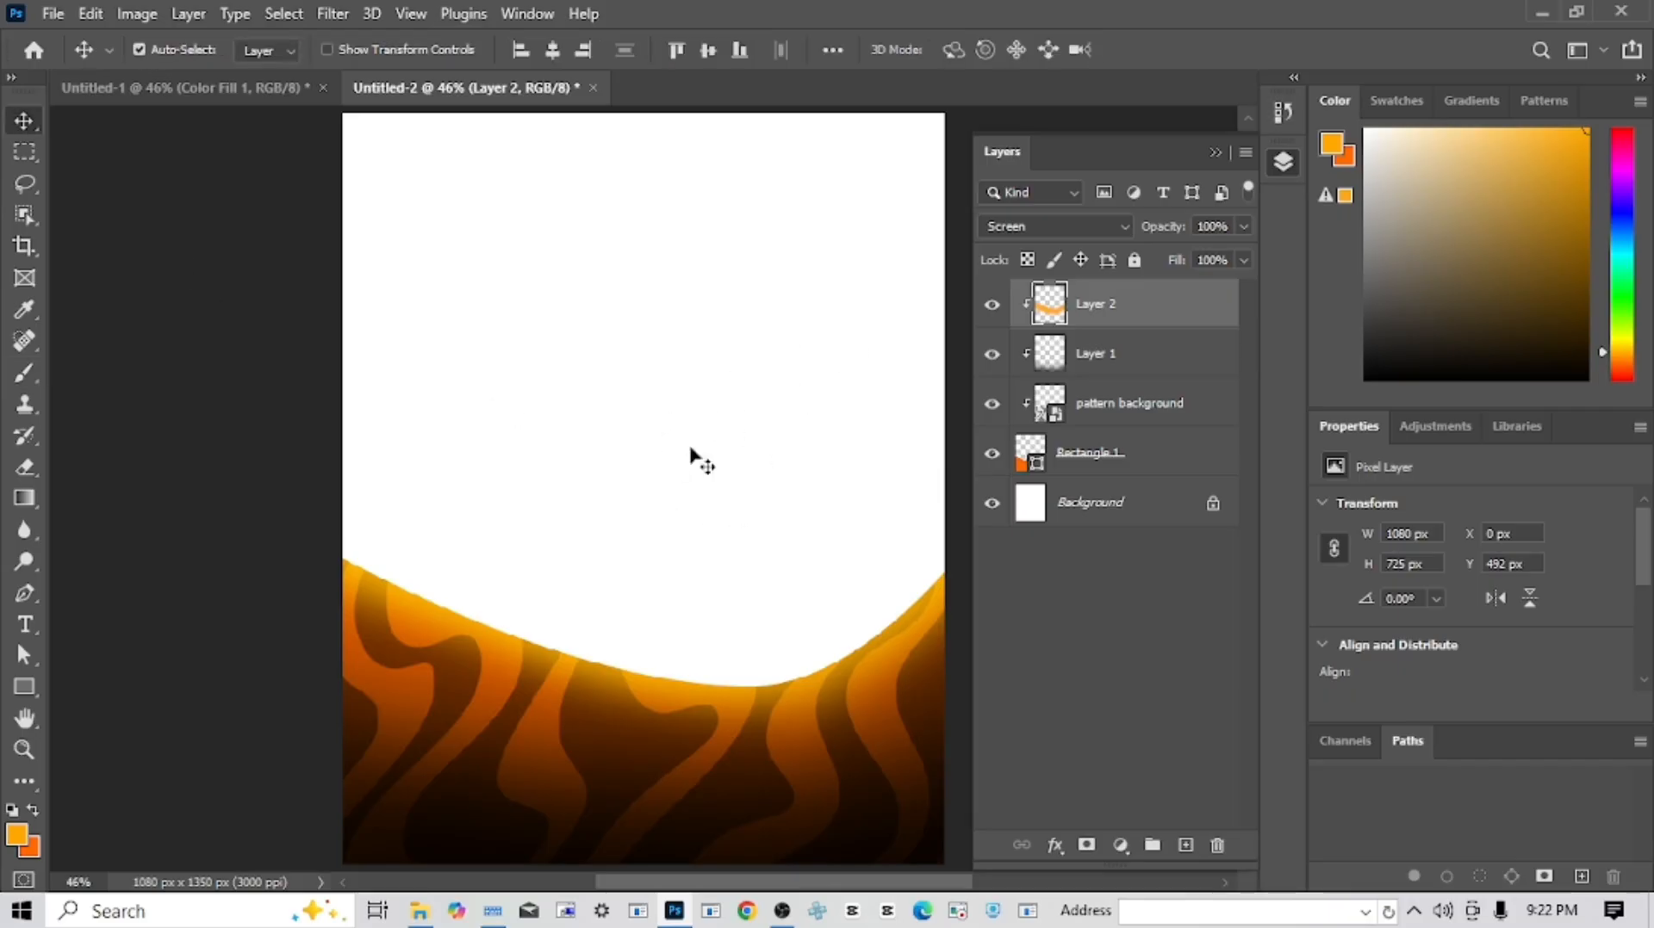
left_click(1116, 500)
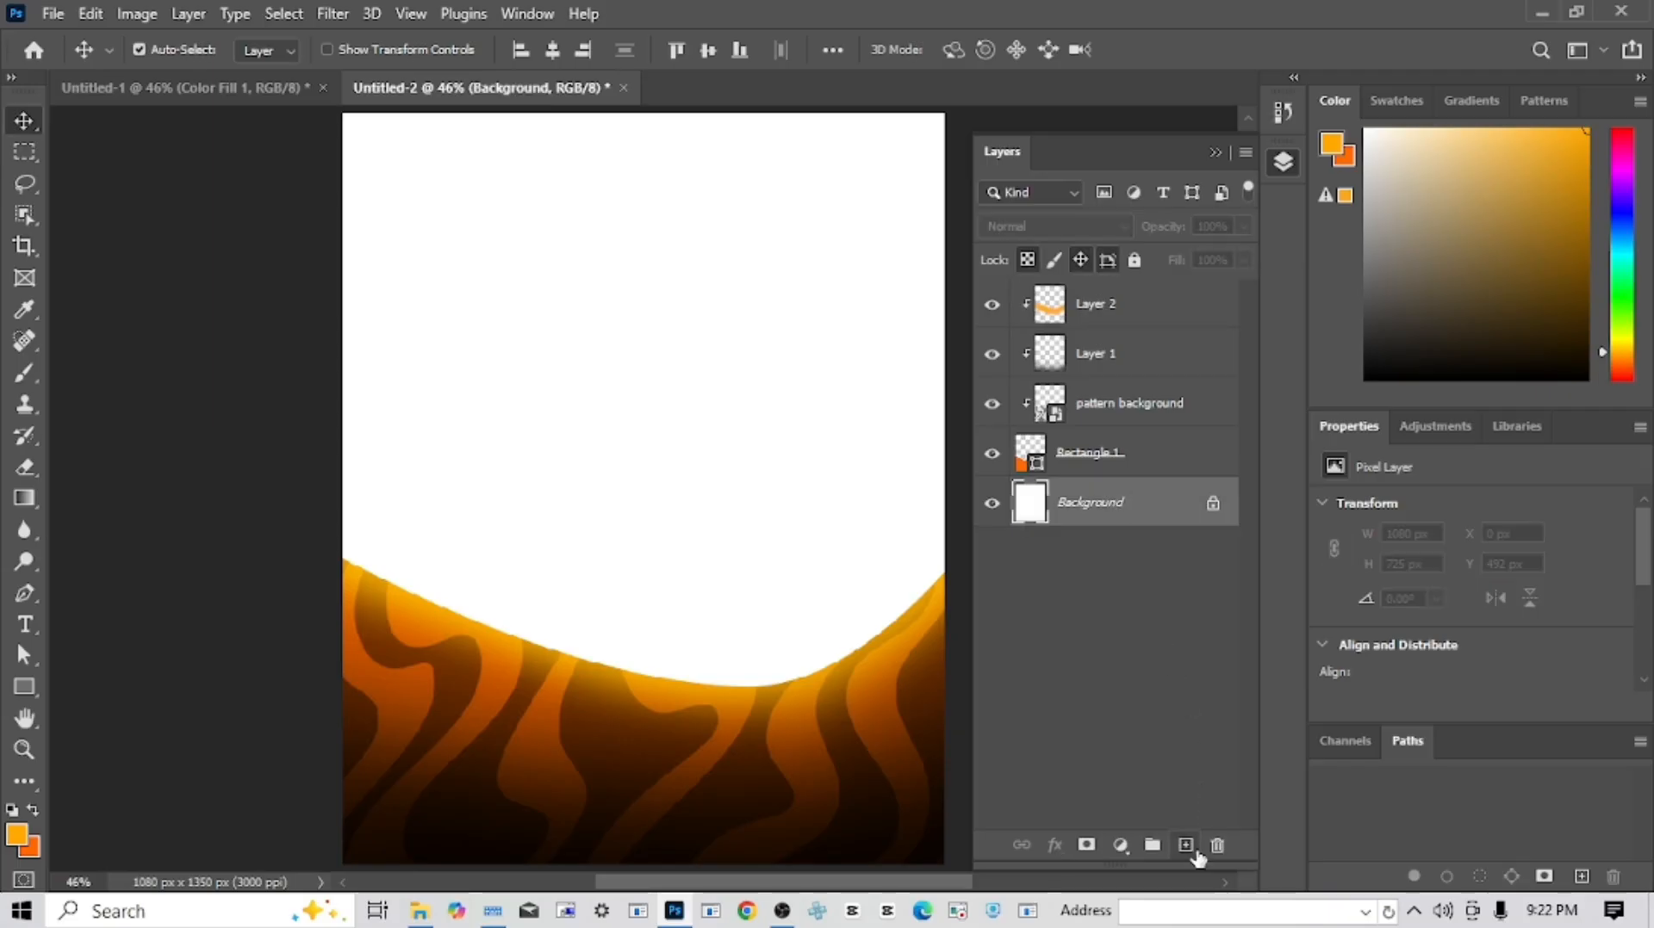
left_click(1121, 845)
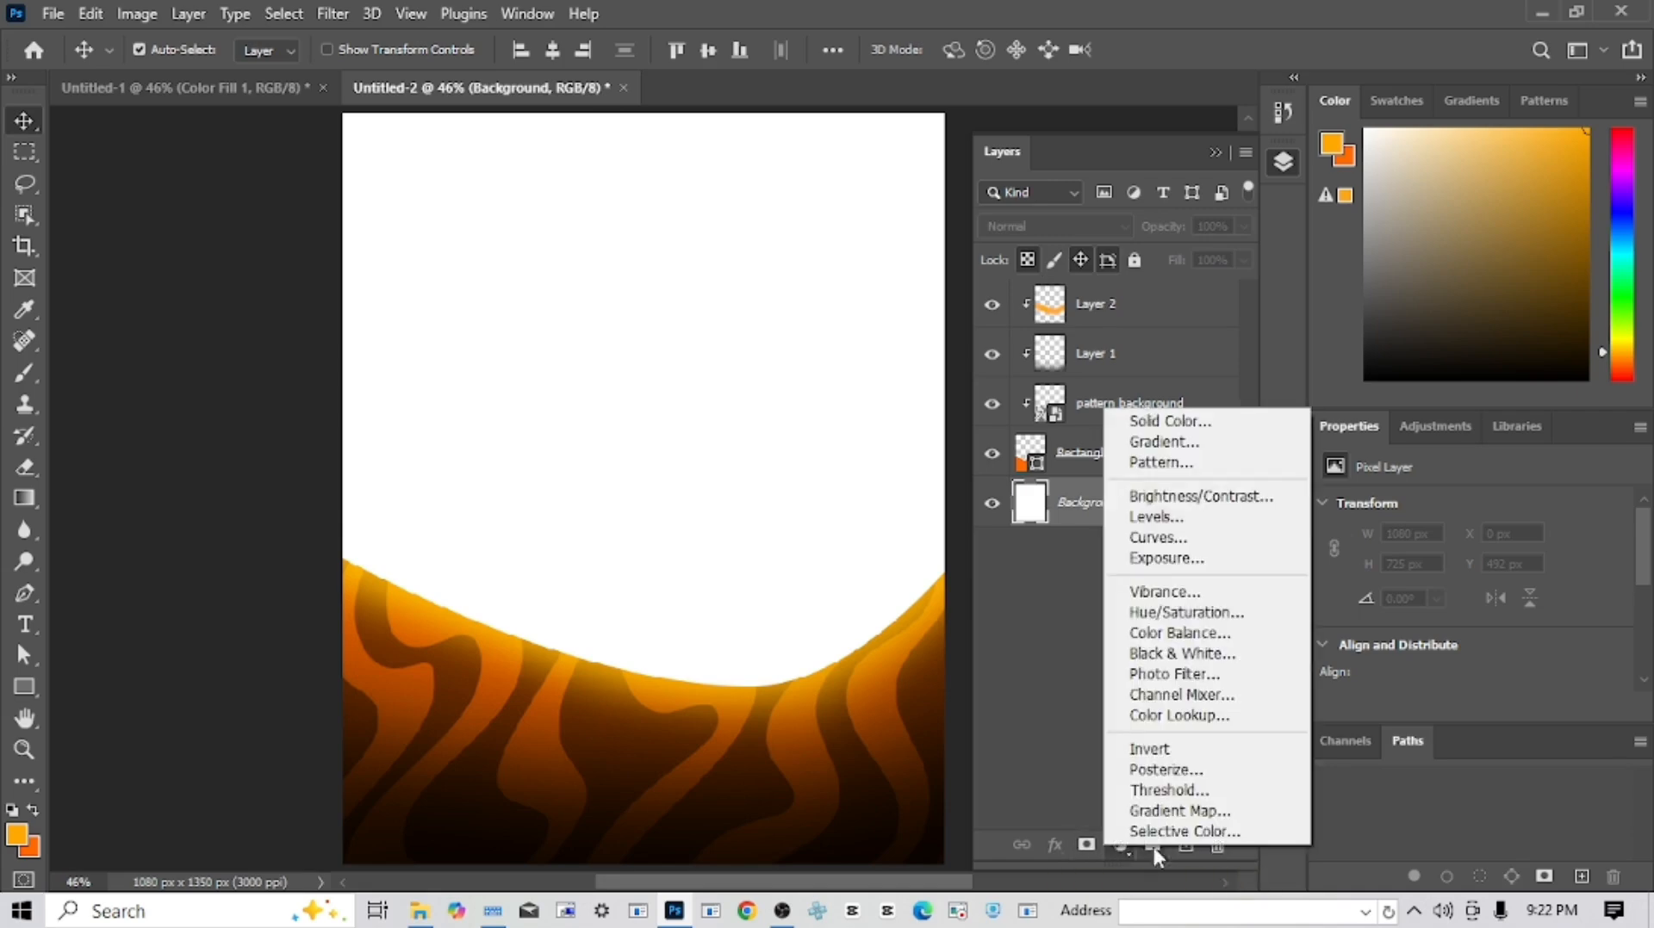
left_click(1173, 422)
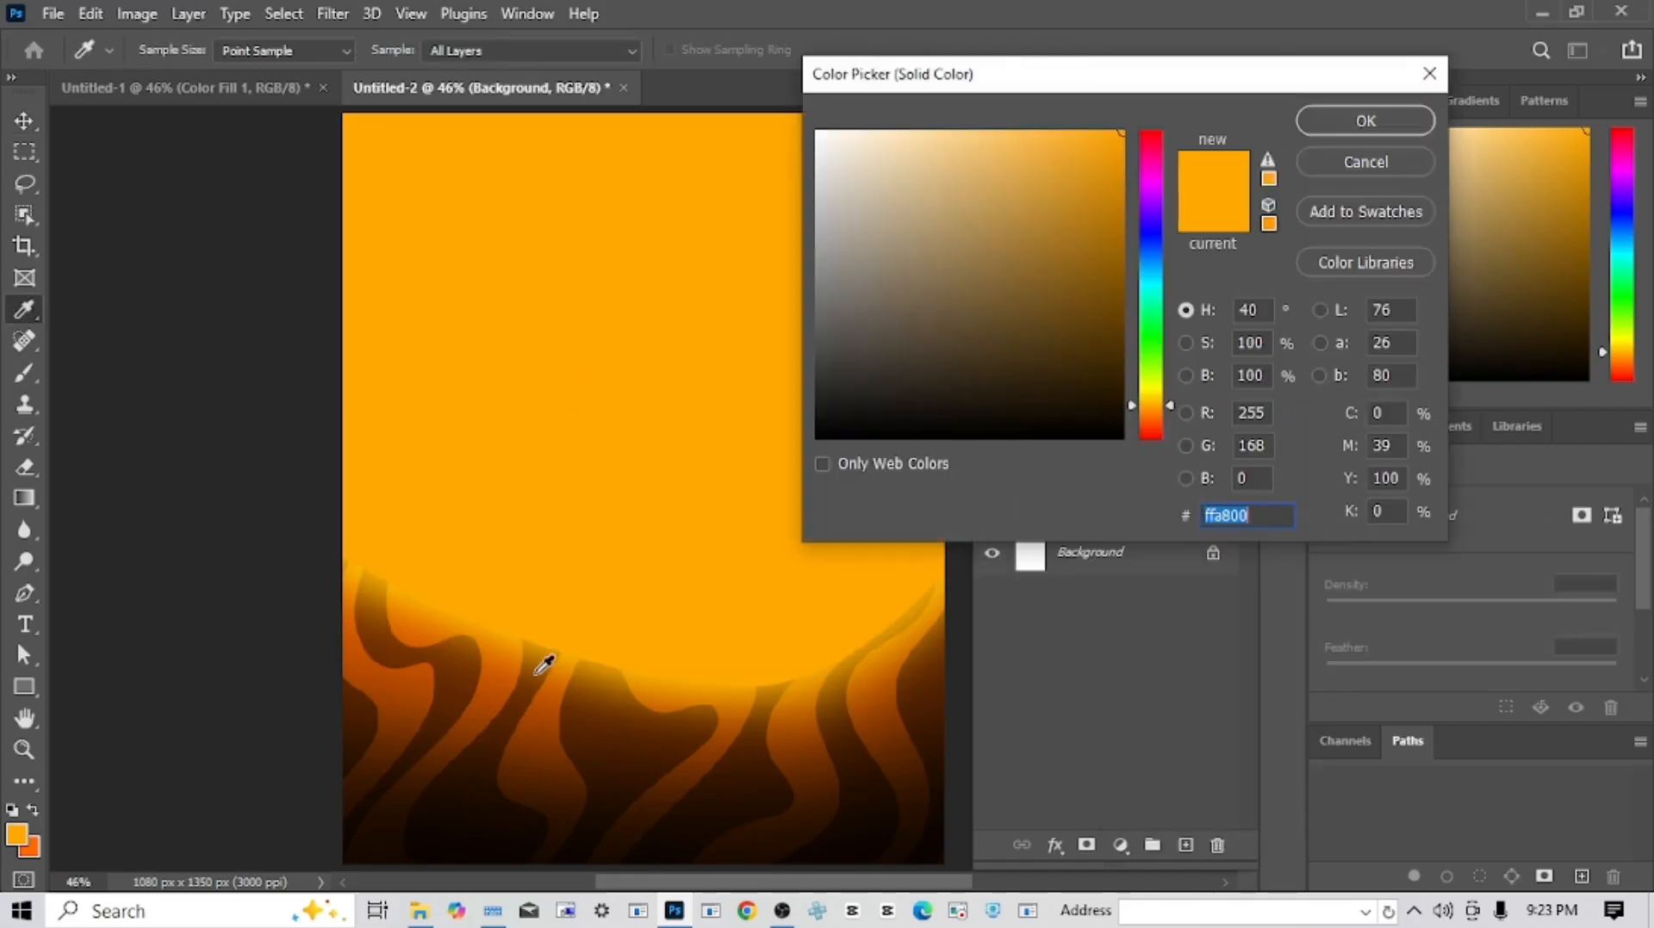
left_click(598, 820)
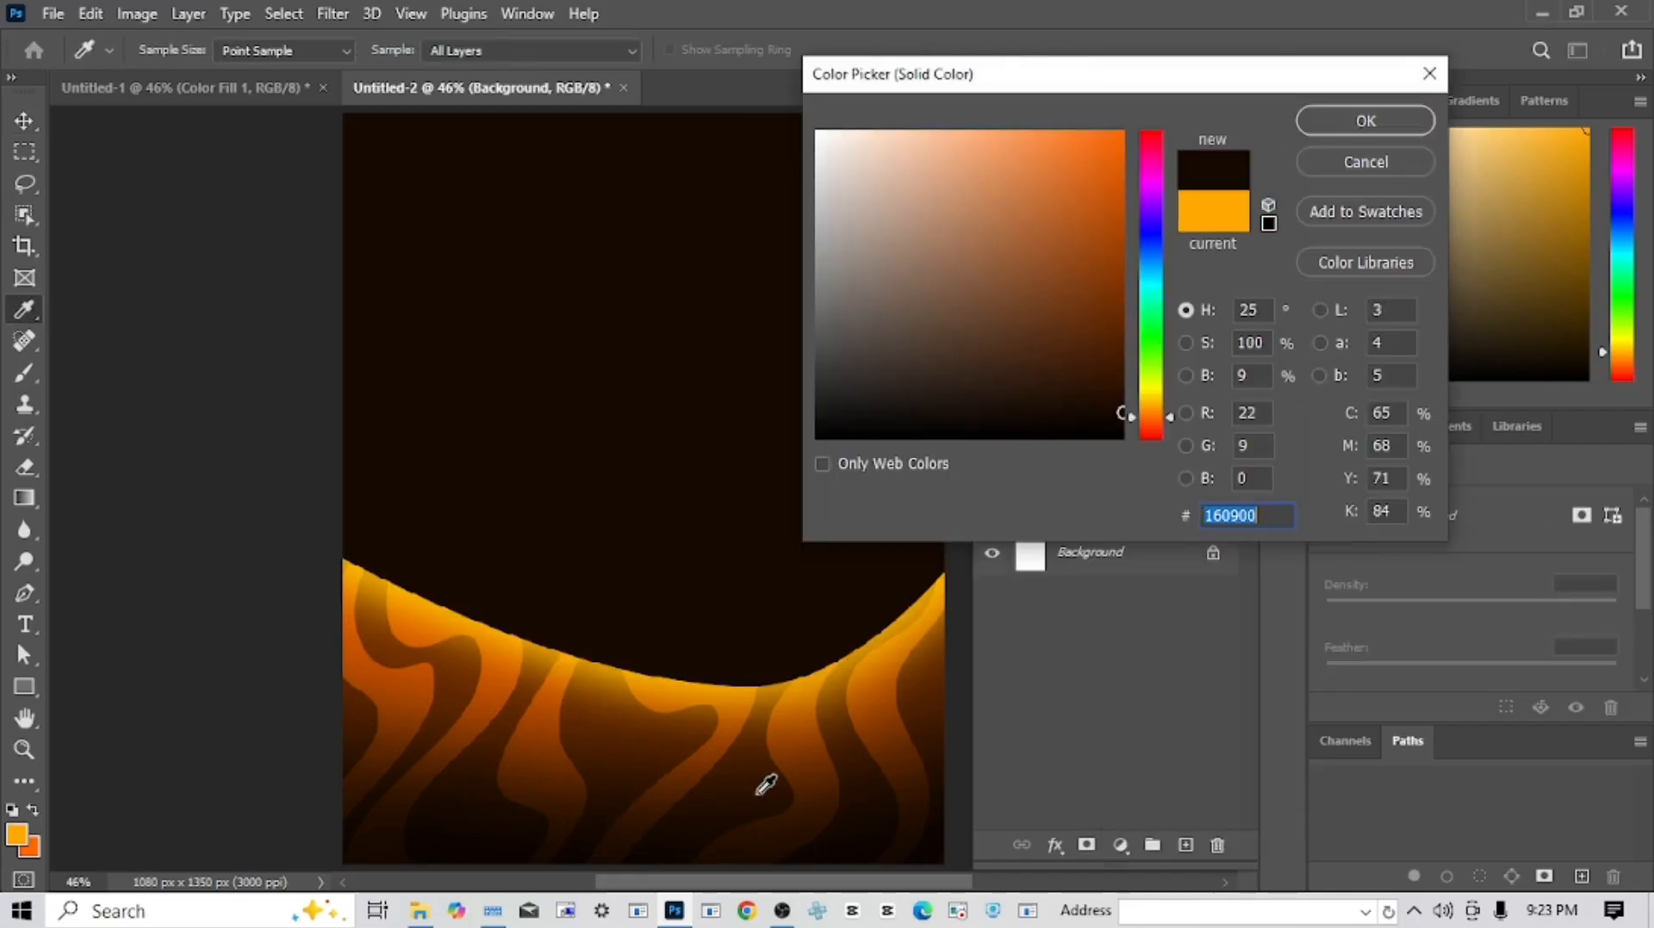
left_click_drag(1083, 405, 1125, 373)
left_click(1362, 122)
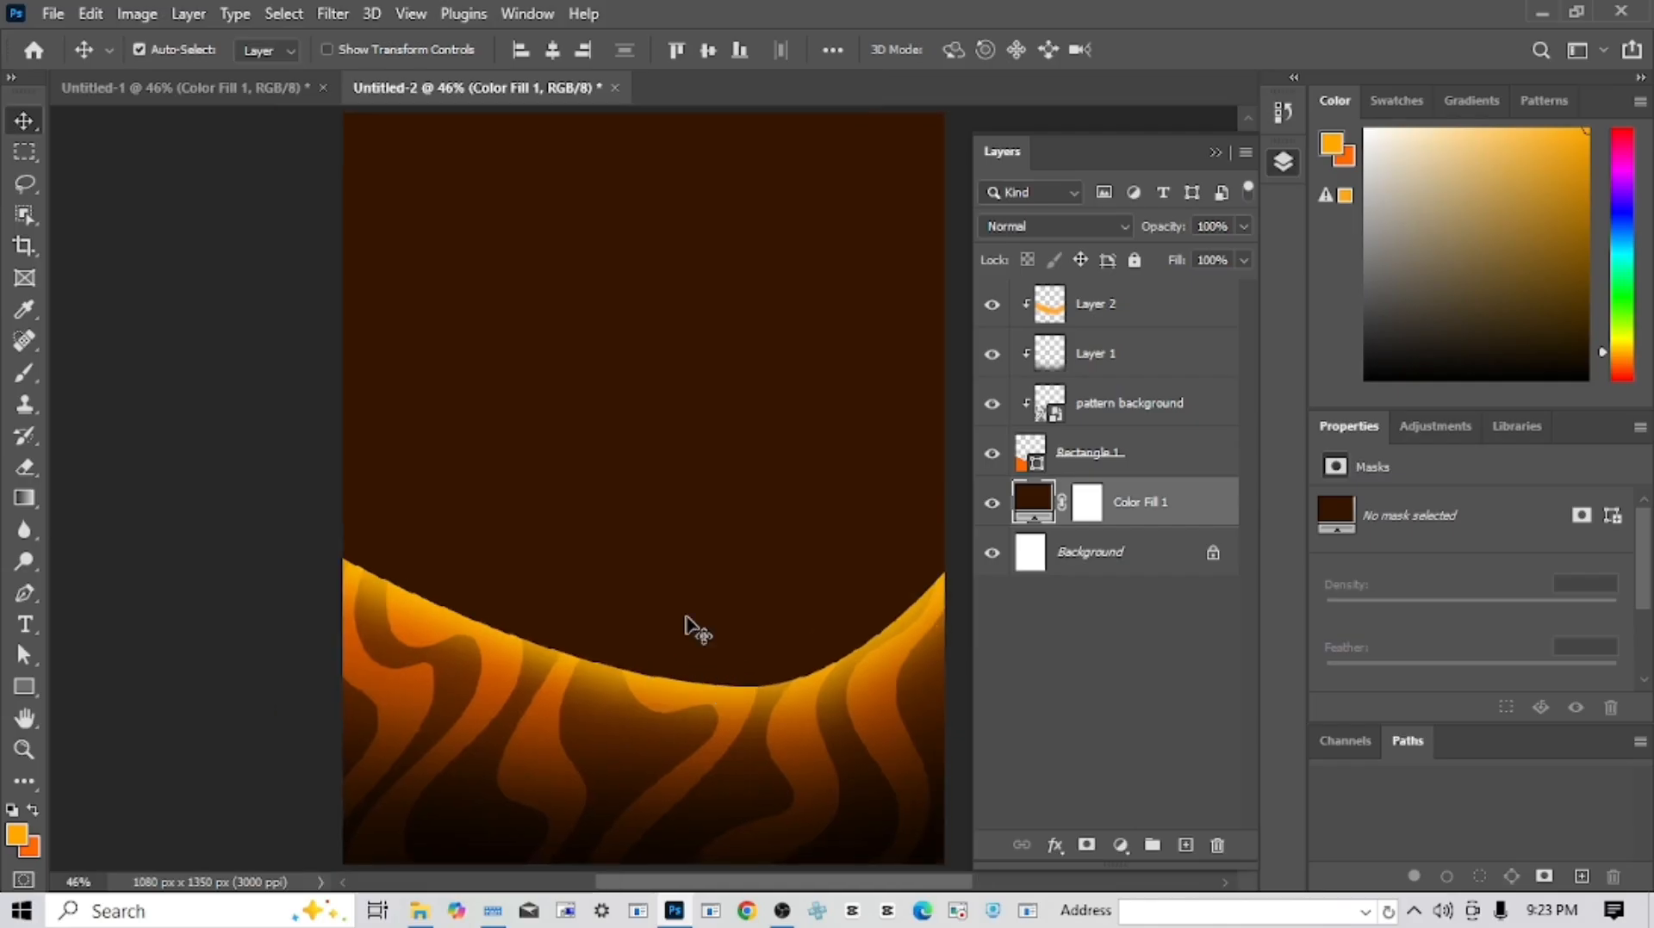
- Compare the flyer with and without the dark brown fill layer by toggling its visibility
key("ctrl+minus")
key("ctrl+plus")
left_click(995, 514)
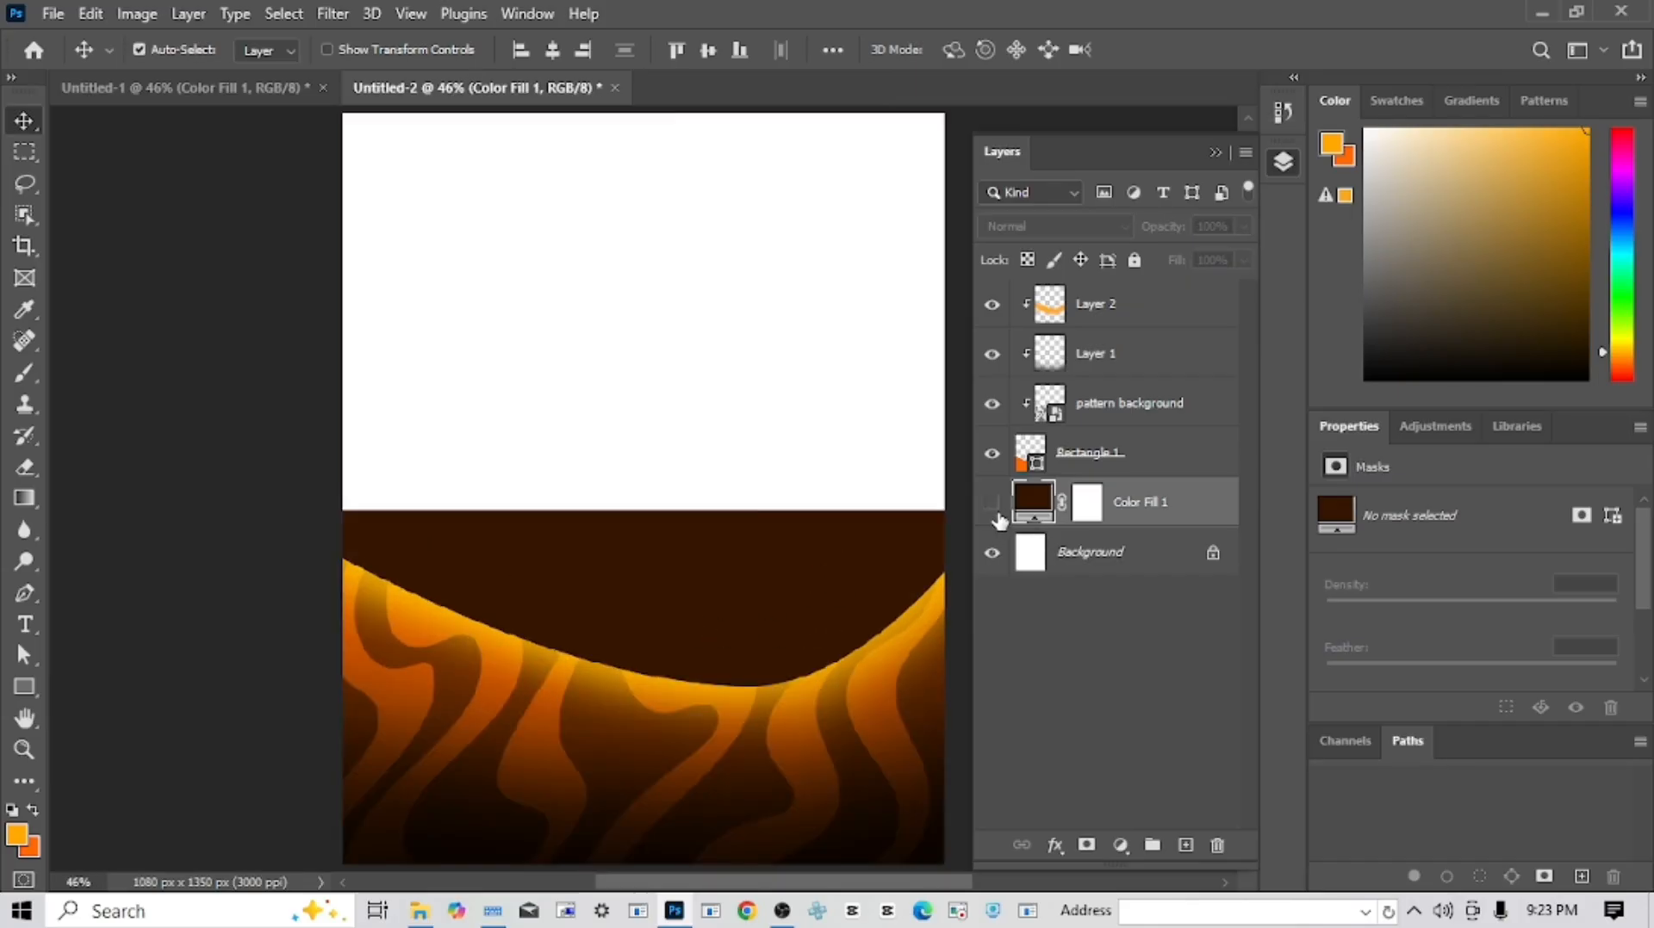
left_click(996, 513)
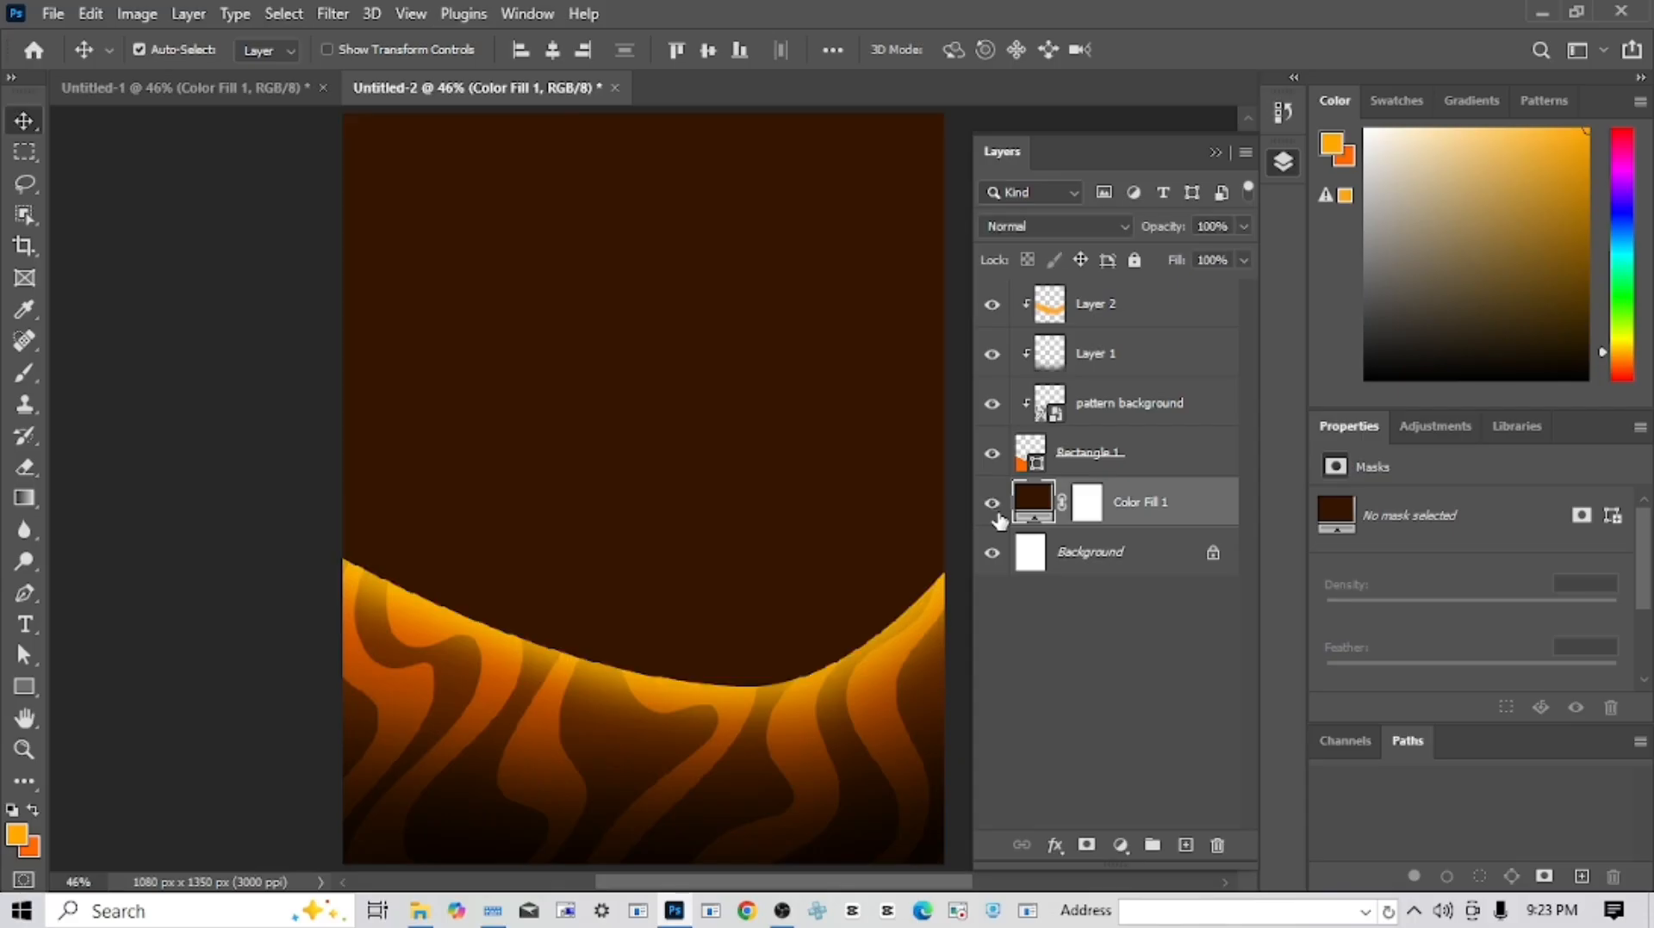
left_click(994, 516)
left_click(995, 515)
key("ctrl")
left_click(992, 506)
left_click(992, 506)
left_click(33, 696)
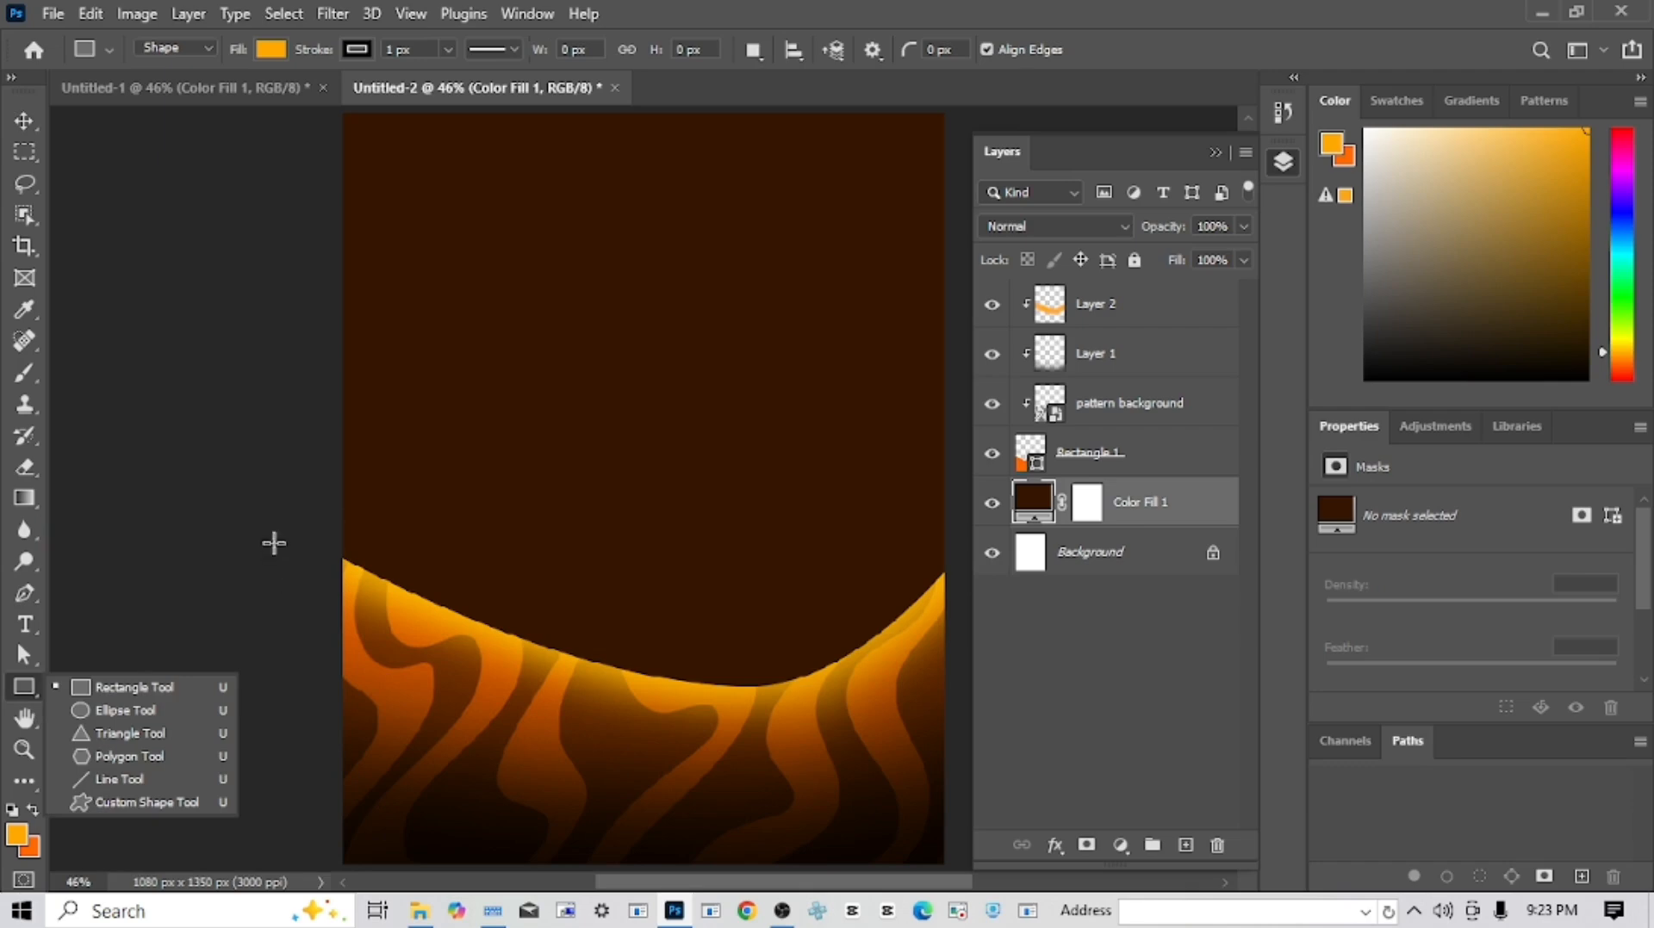
left_click_drag(282, 531, 285, 607)
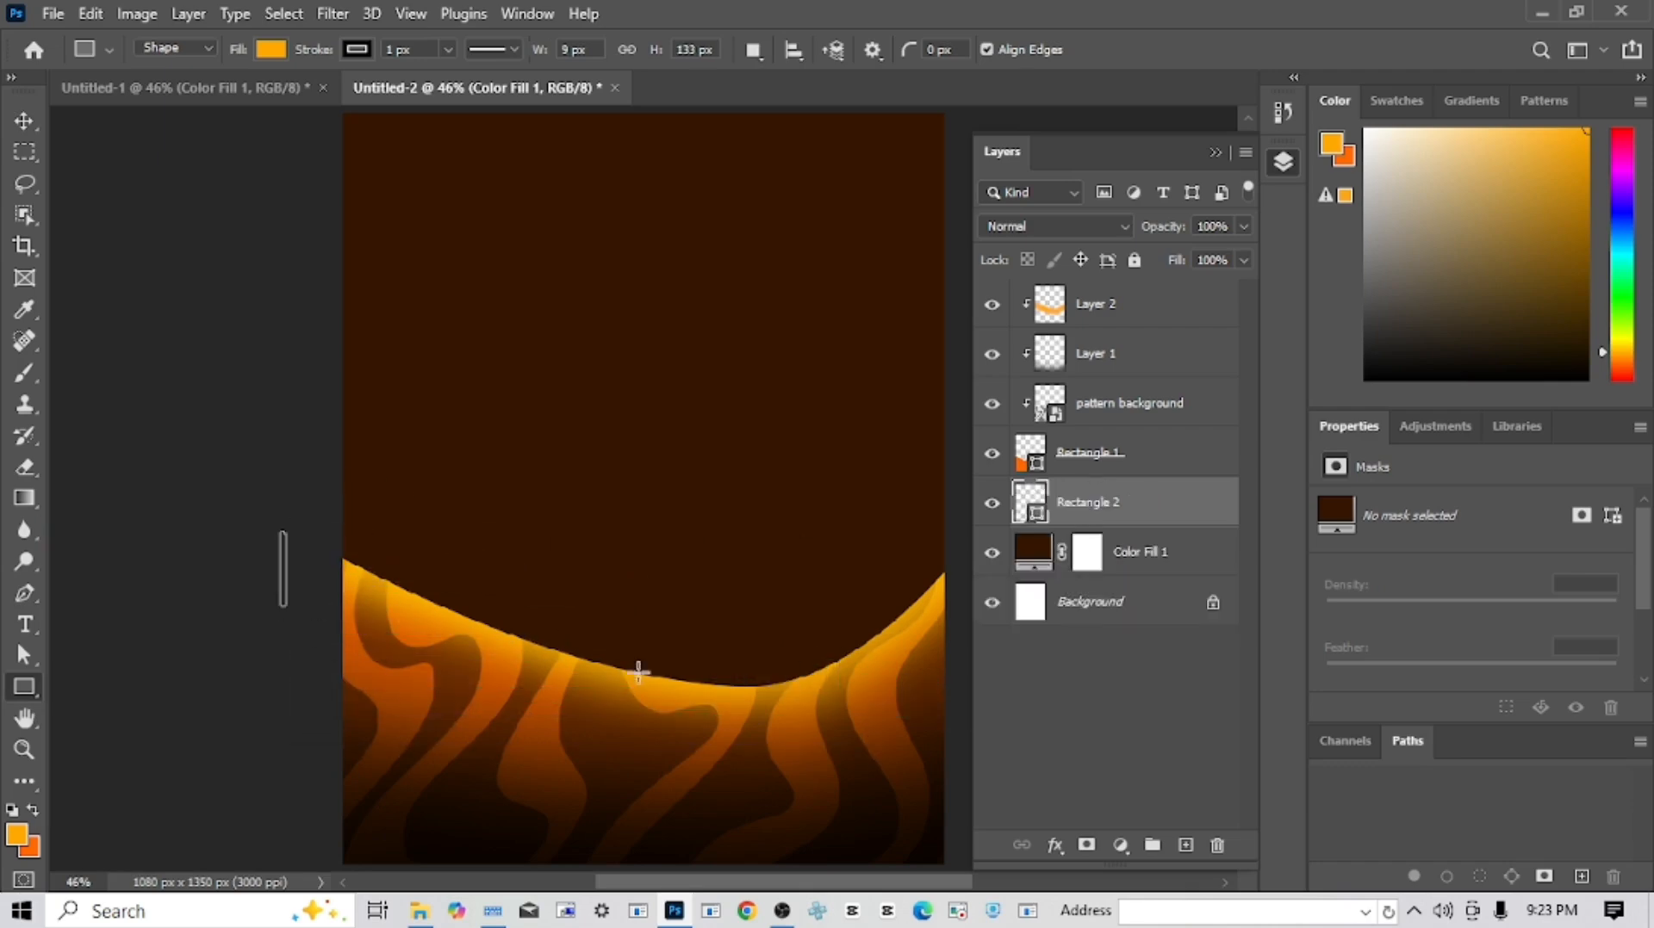
key("ctrl+z")
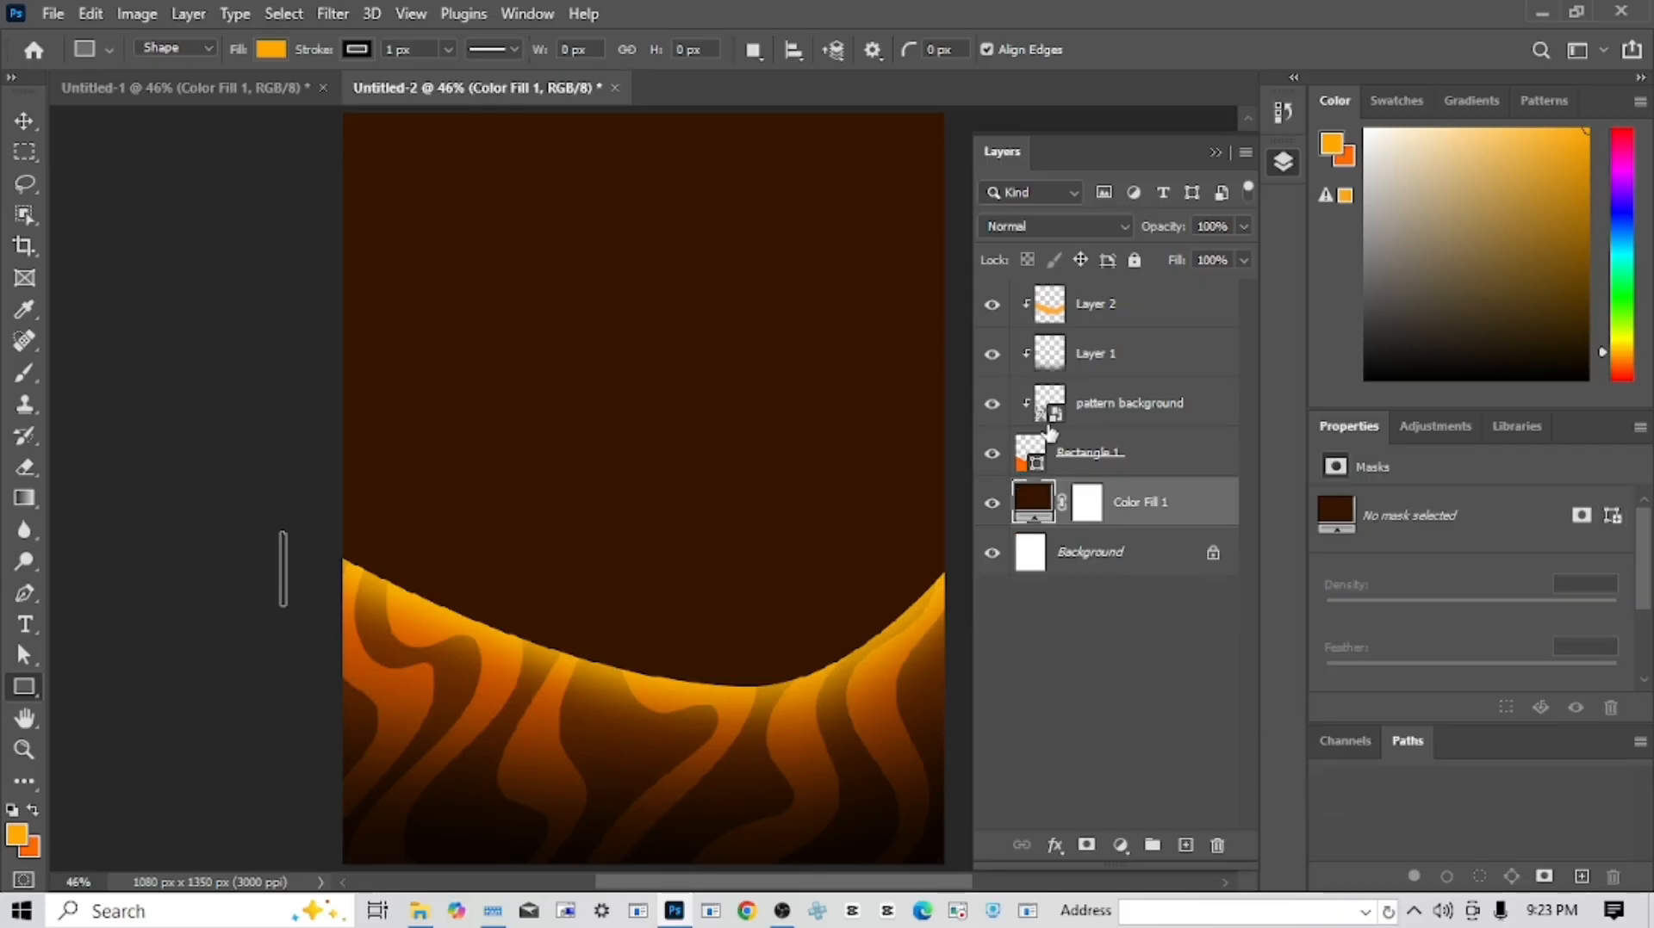
- Group Layer 2, Layer 1, pattern background and Rectangle 1 together, and hide the group
left_click(991, 304)
left_click(991, 304)
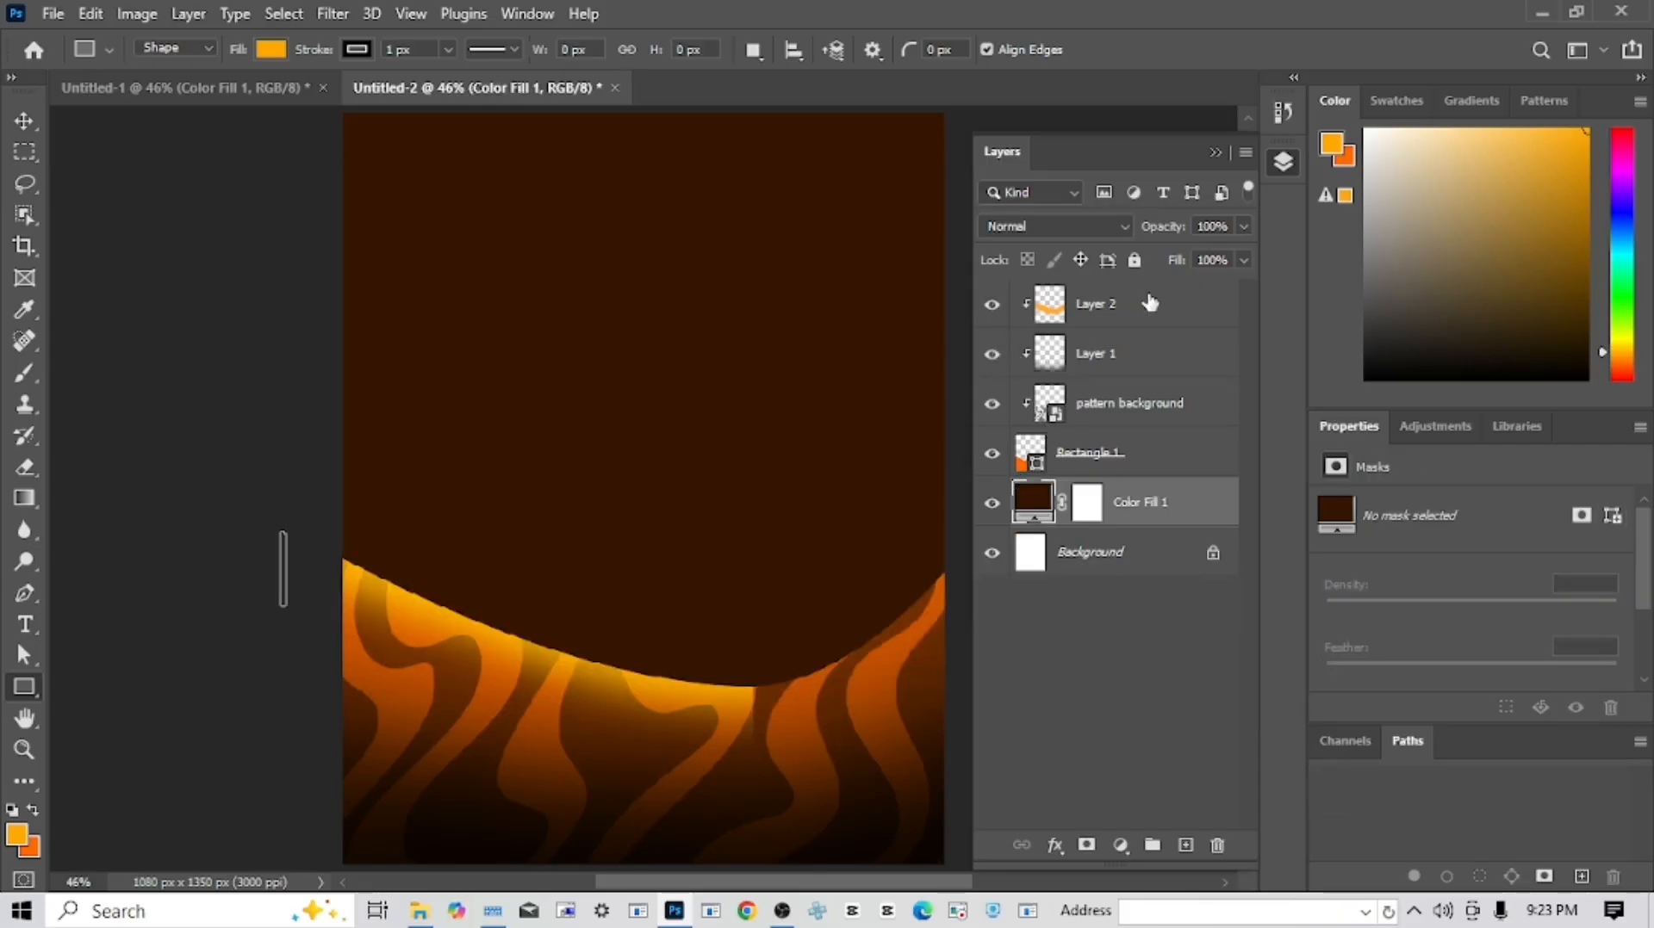
left_click(1151, 303)
left_click(1163, 476, "shift")
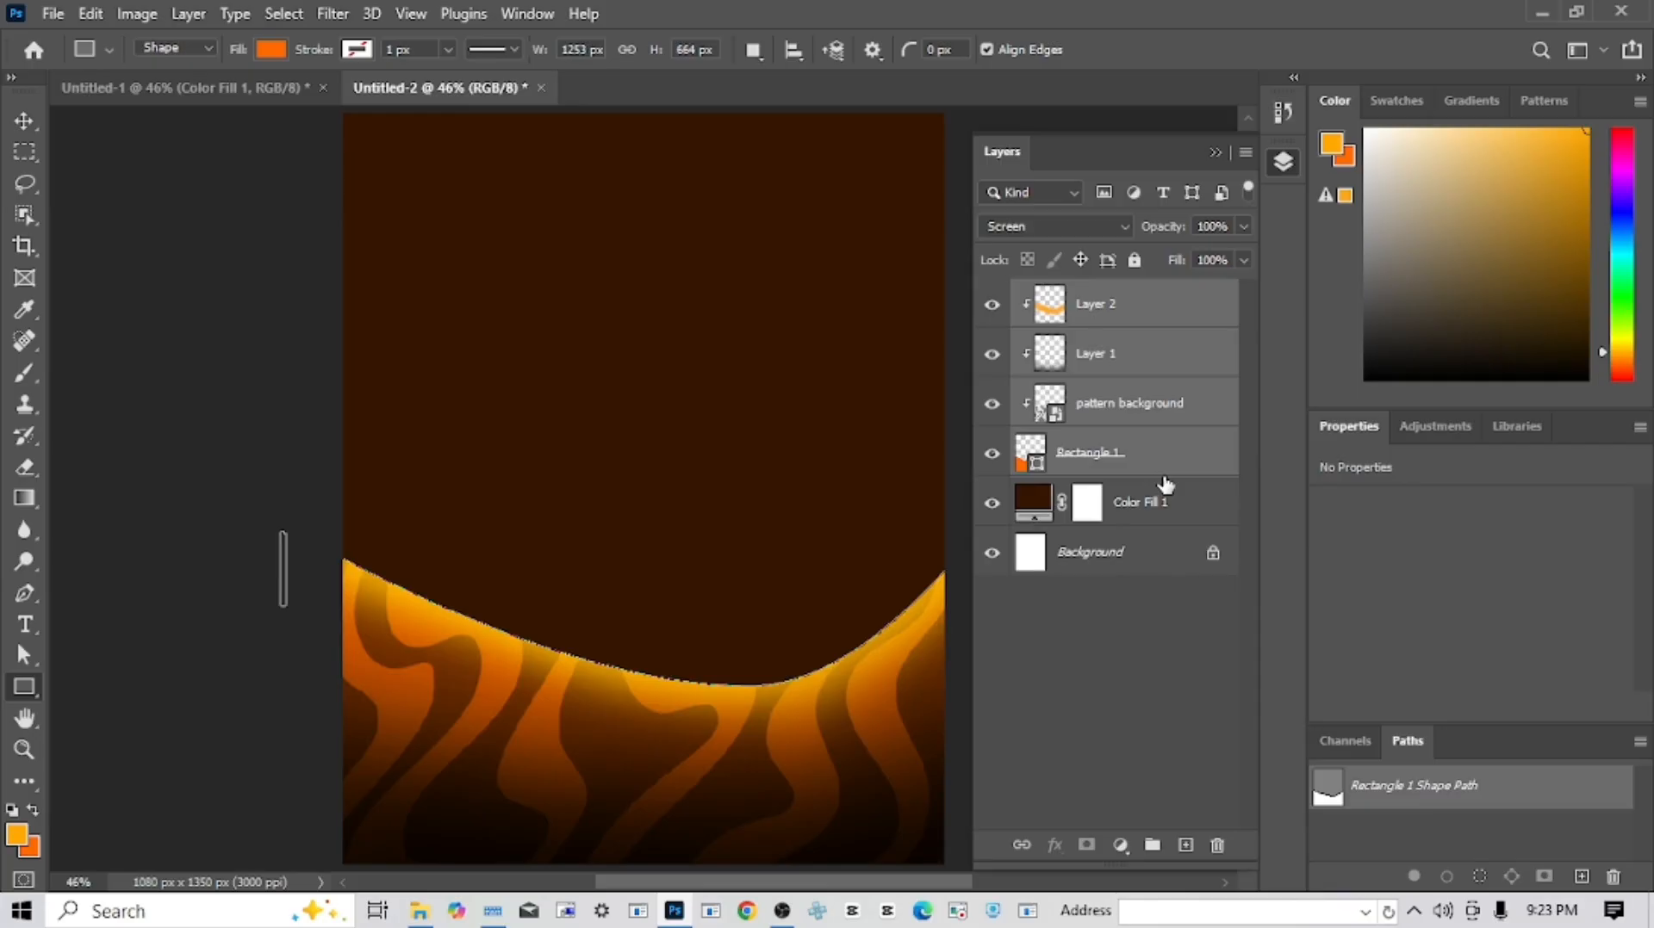
key("ctrl+g")
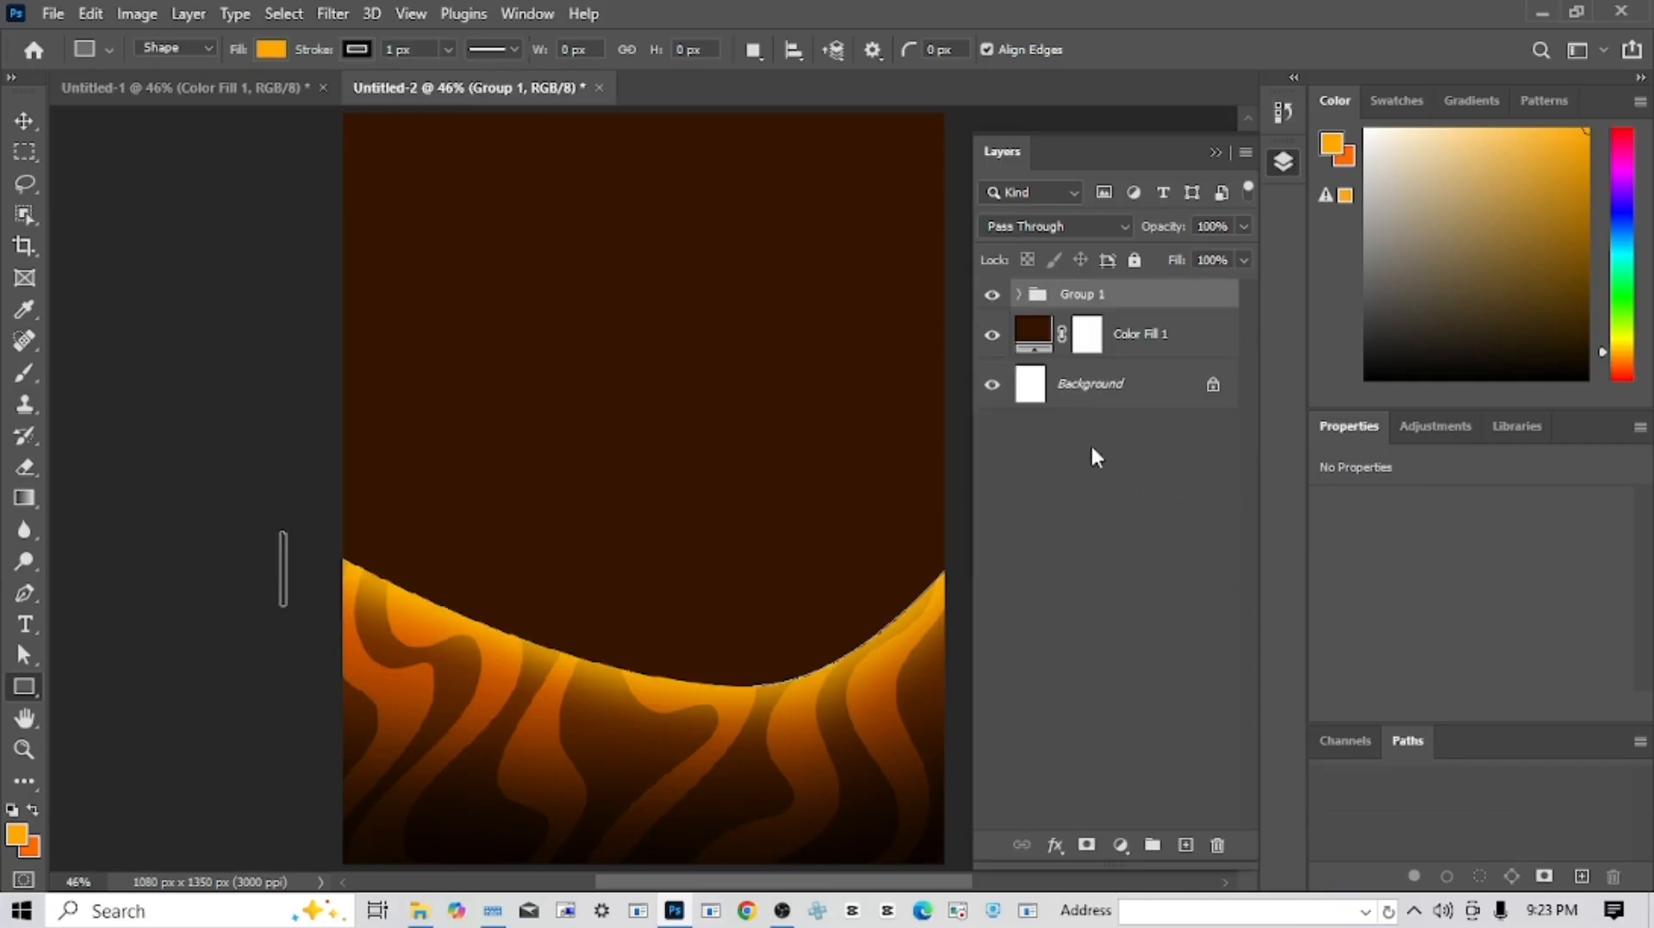
left_click(993, 294)
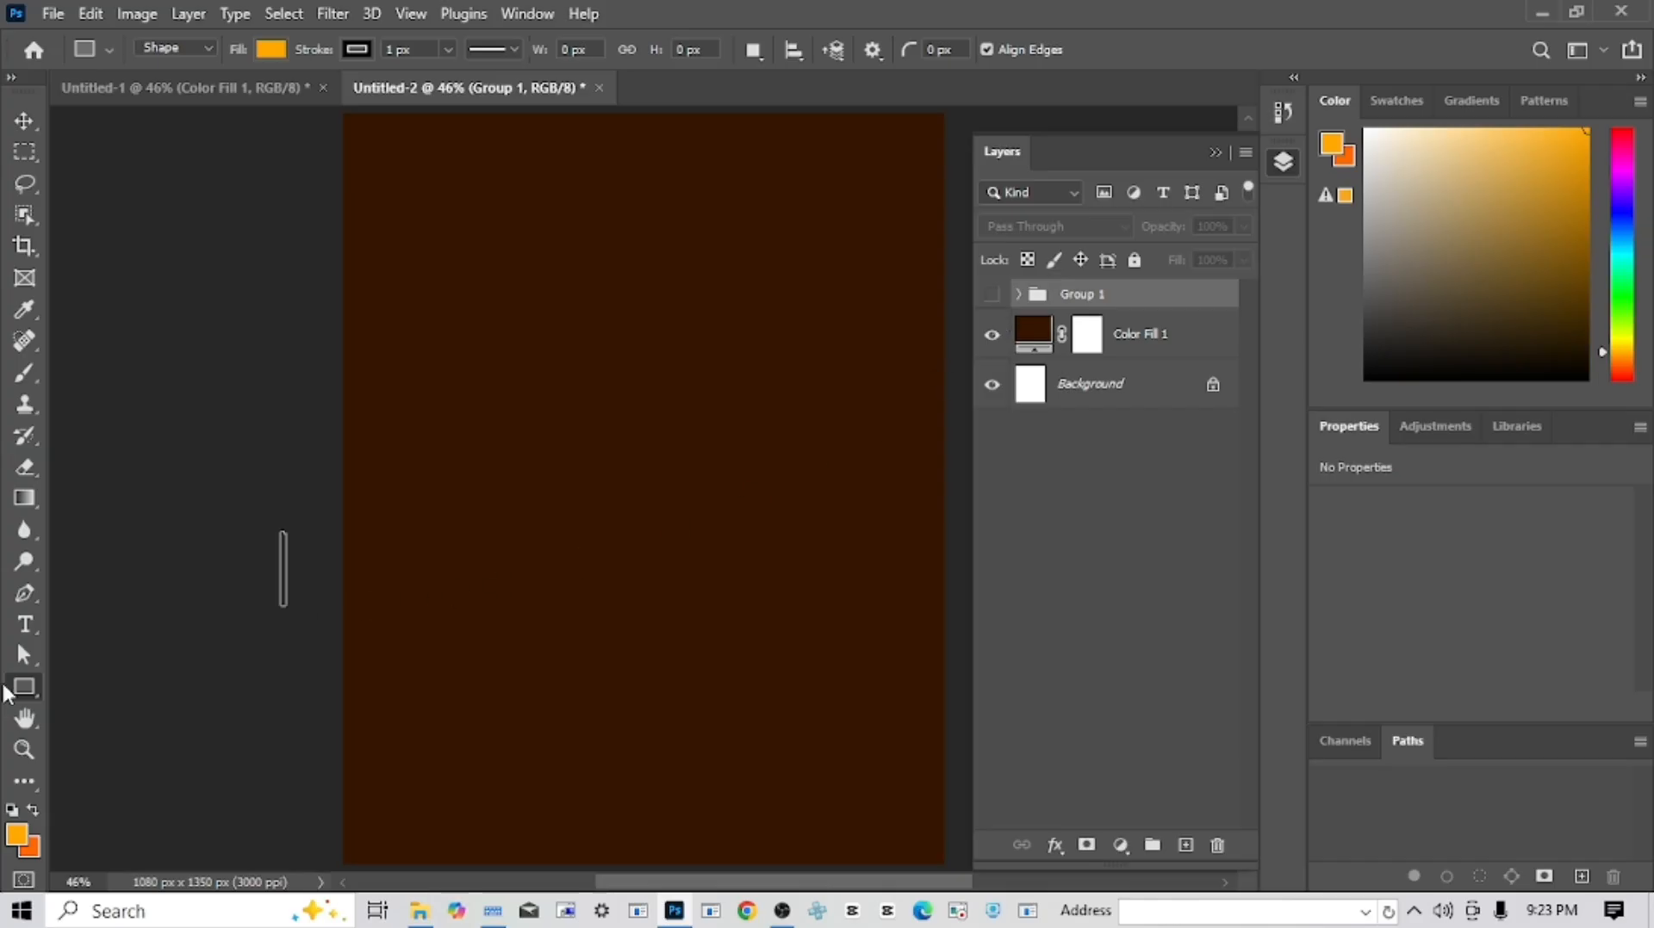
- Draw a yellow-orange rectangle about 1285 × 568 px across the lower part of the flyer, extending past both sides
left_click_drag(283, 518, 997, 869)
left_click_drag(757, 714, 720, 708)
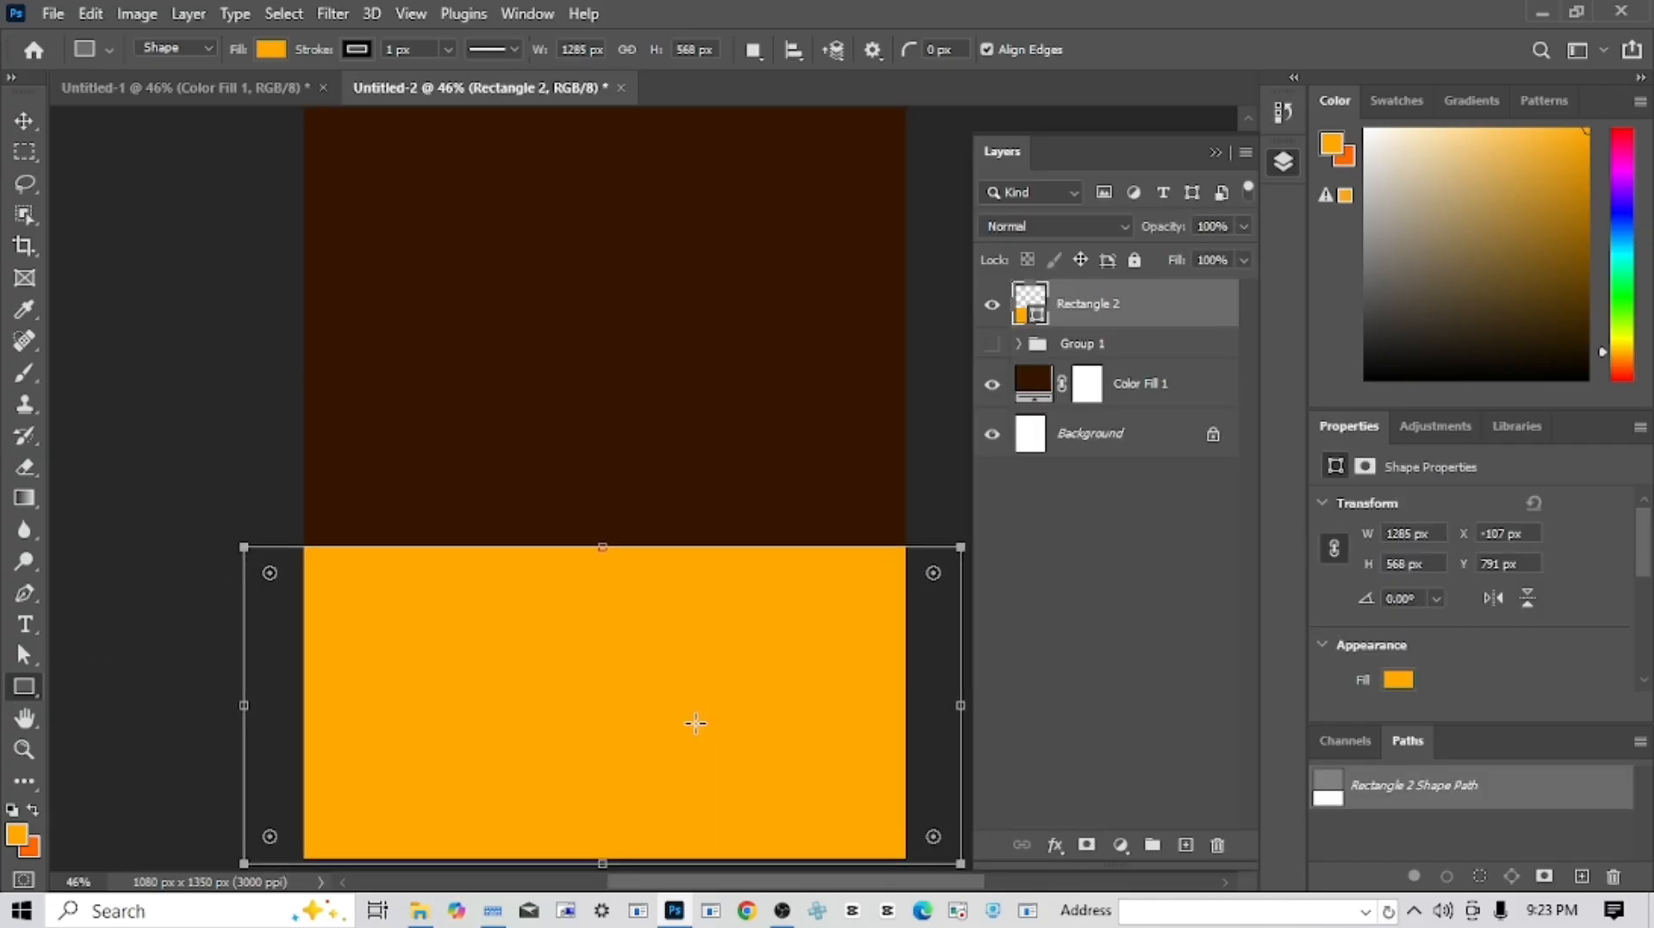
left_click_drag(606, 646, 651, 633)
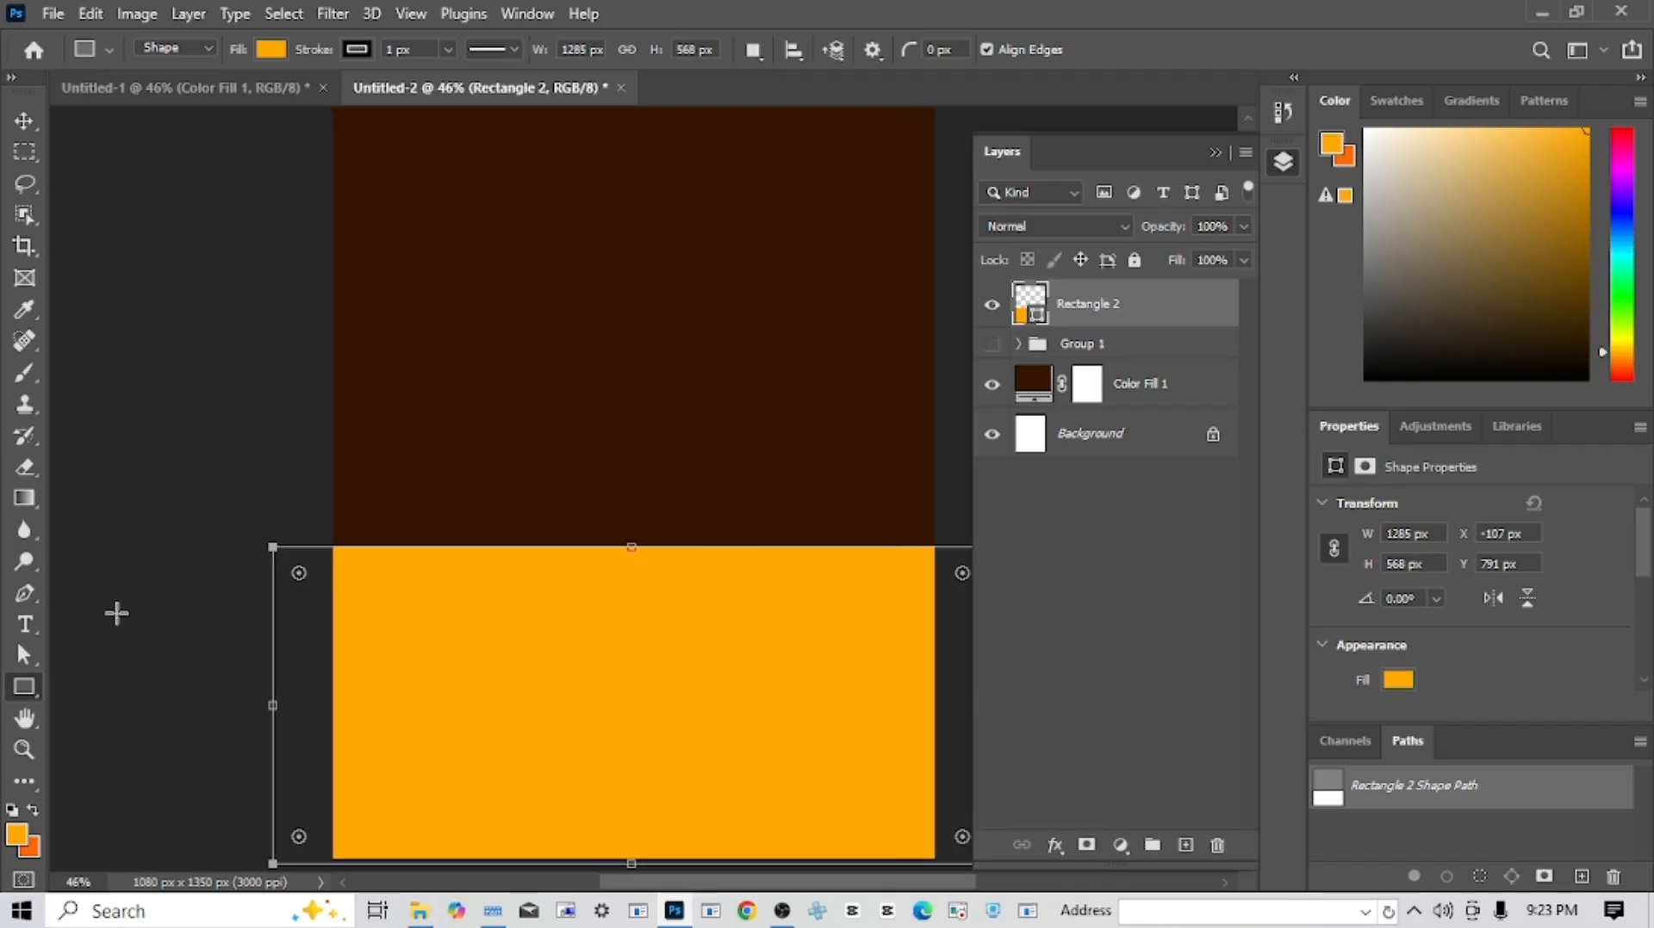
- Add an anchor point on the rectangle's upper edge, right of centre, and pull it down to form a curve, accepting conversion to a regular path
left_click_drag(24, 655, 24, 654)
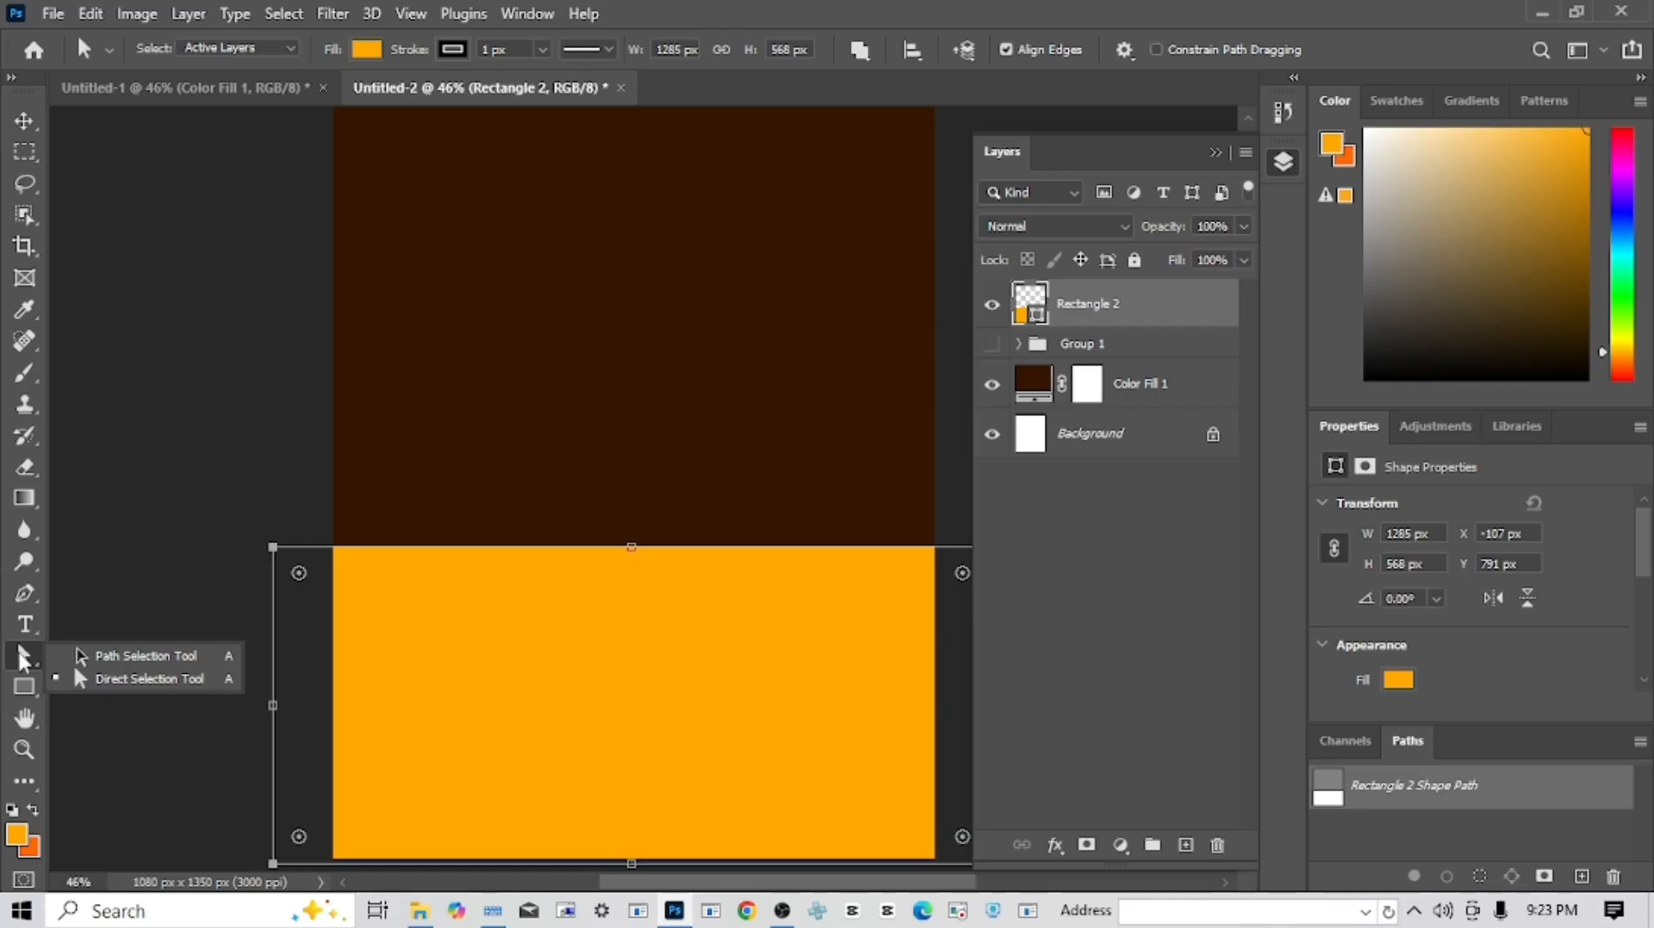
left_click(112, 680)
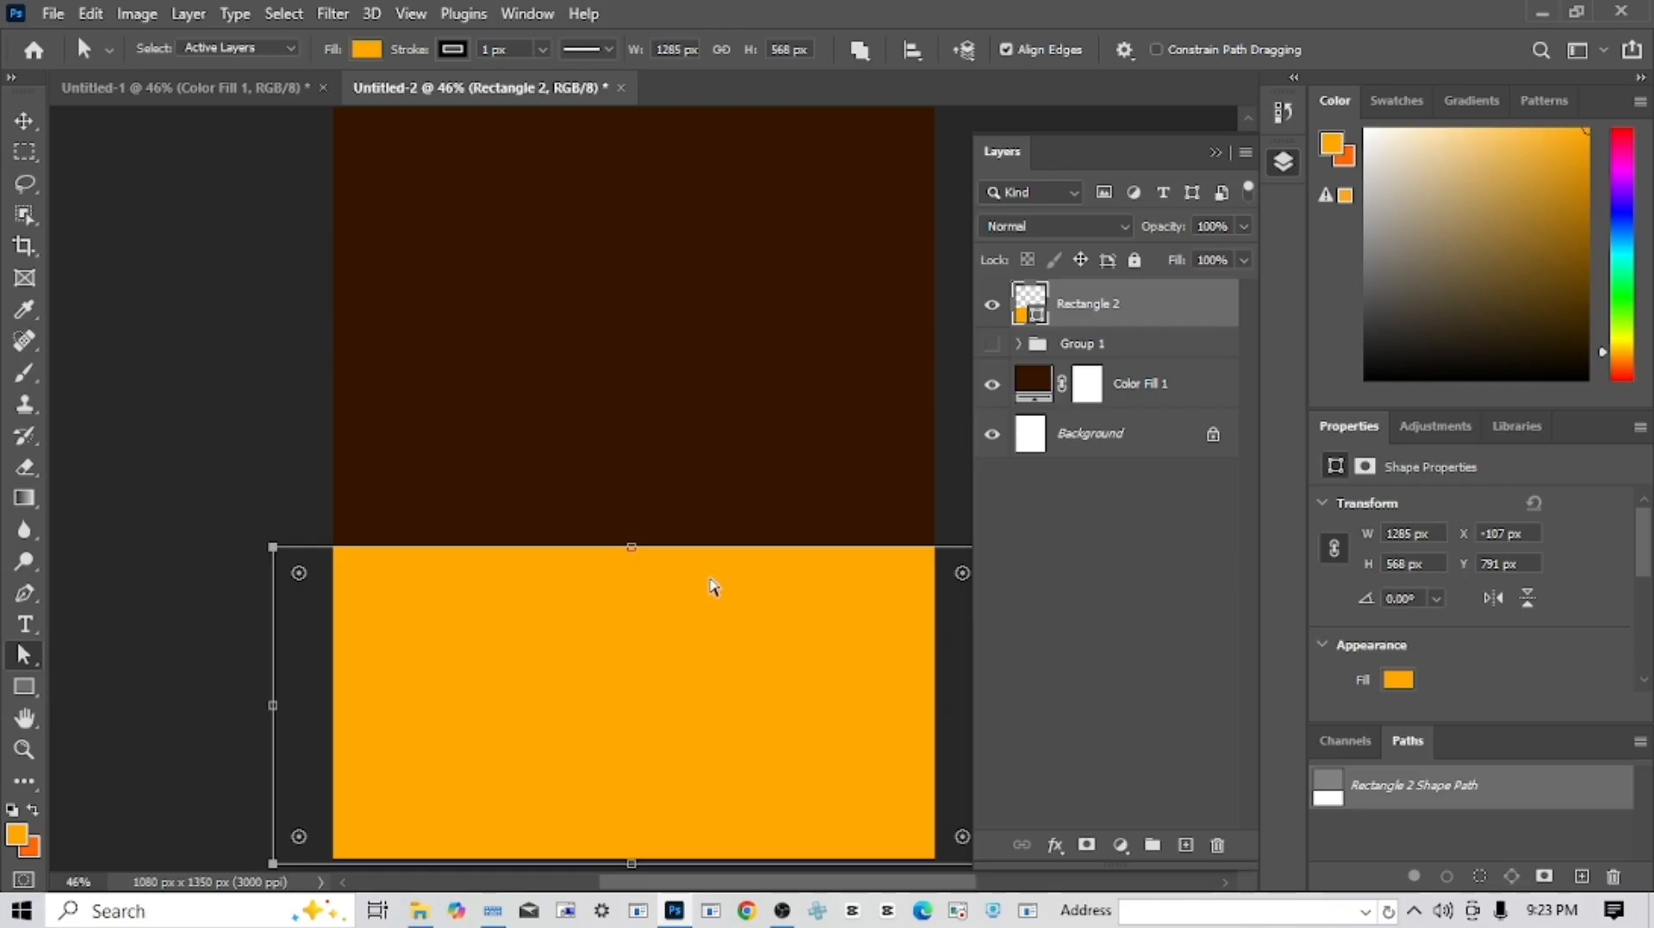
right_click(760, 558)
left_click(858, 333)
left_click_drag(757, 549, 754, 643)
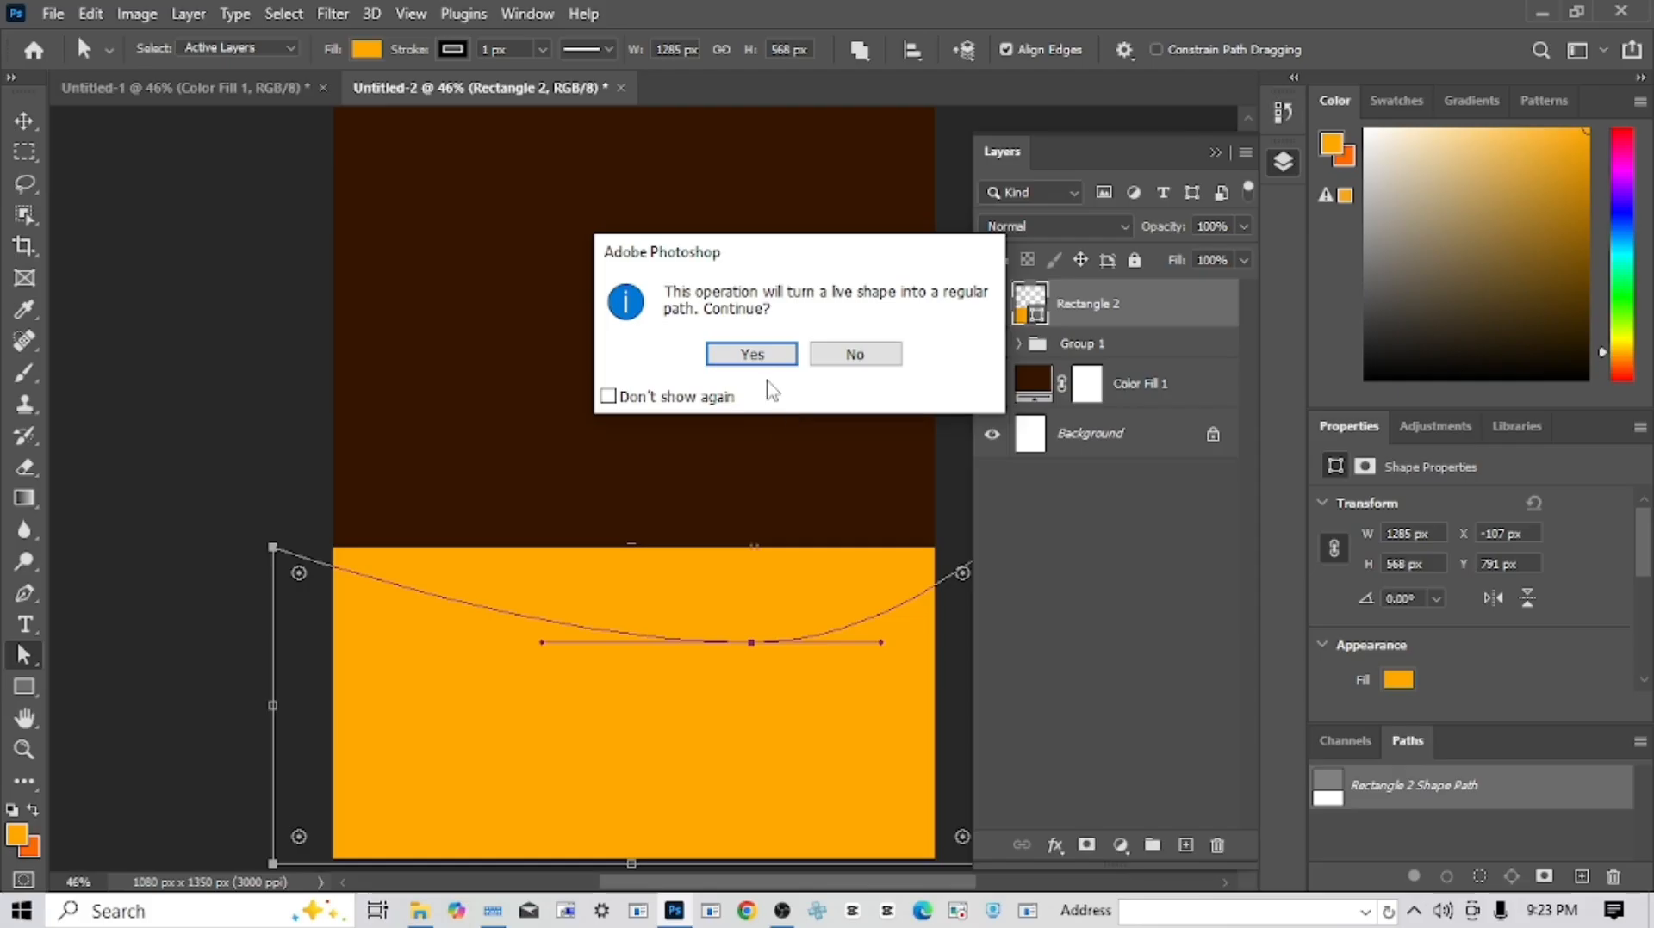
left_click(751, 355)
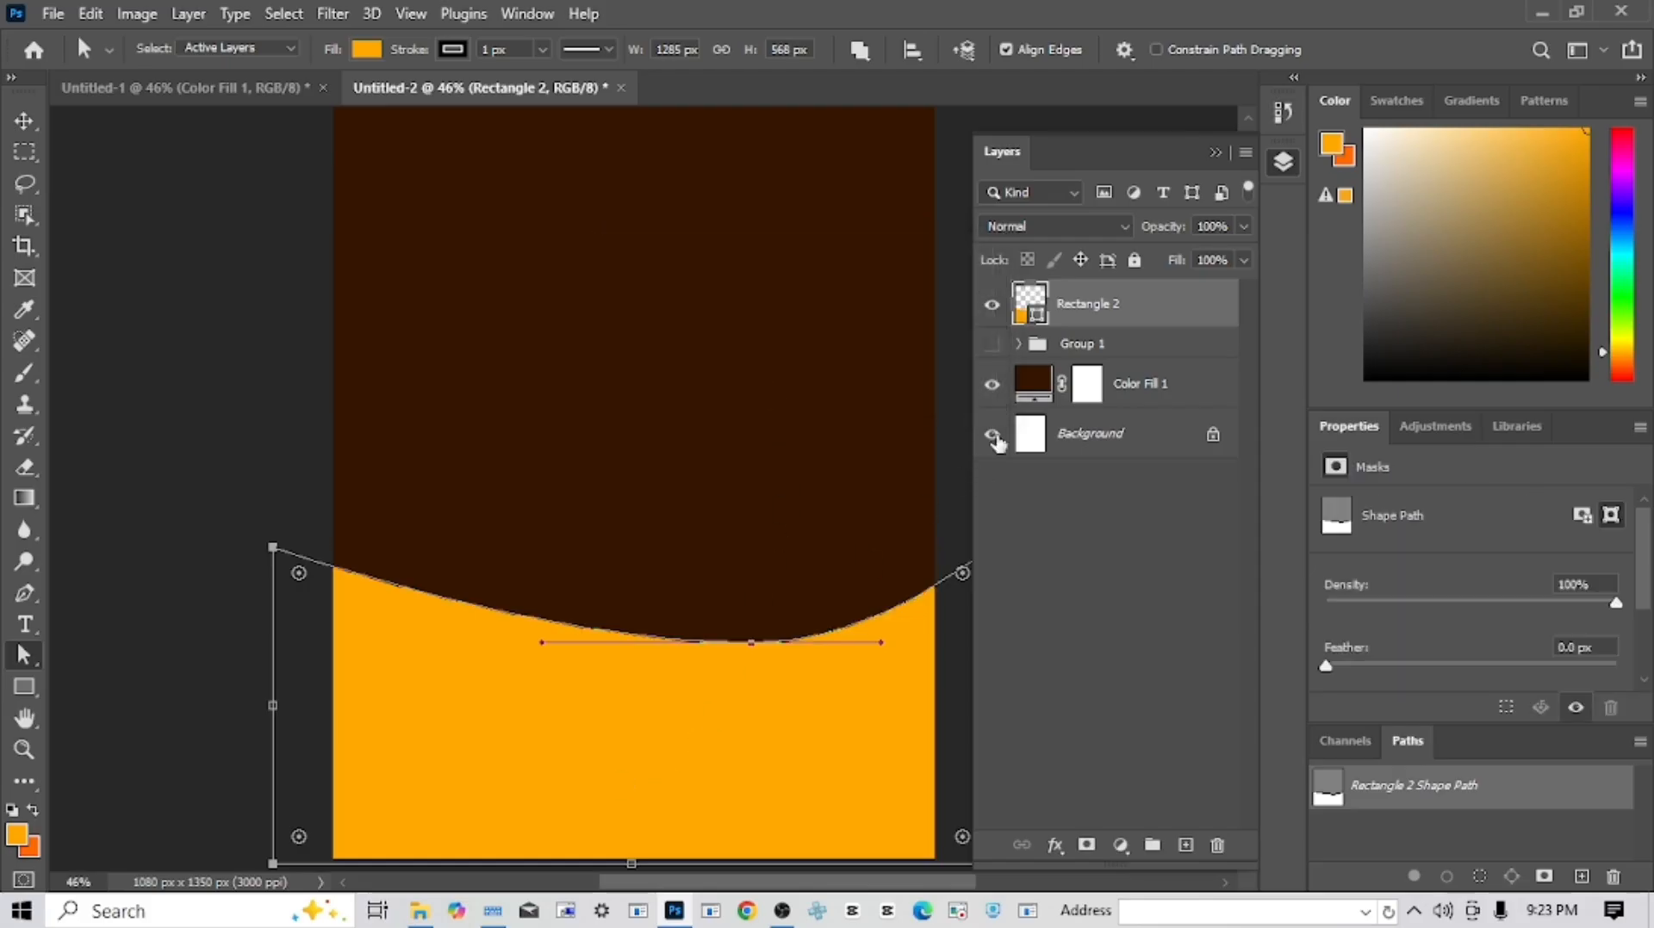
- Place the pattern background image from New folder over the curved shape, aligned to the canvas at X 0 px, Y 791 px
left_click(418, 912)
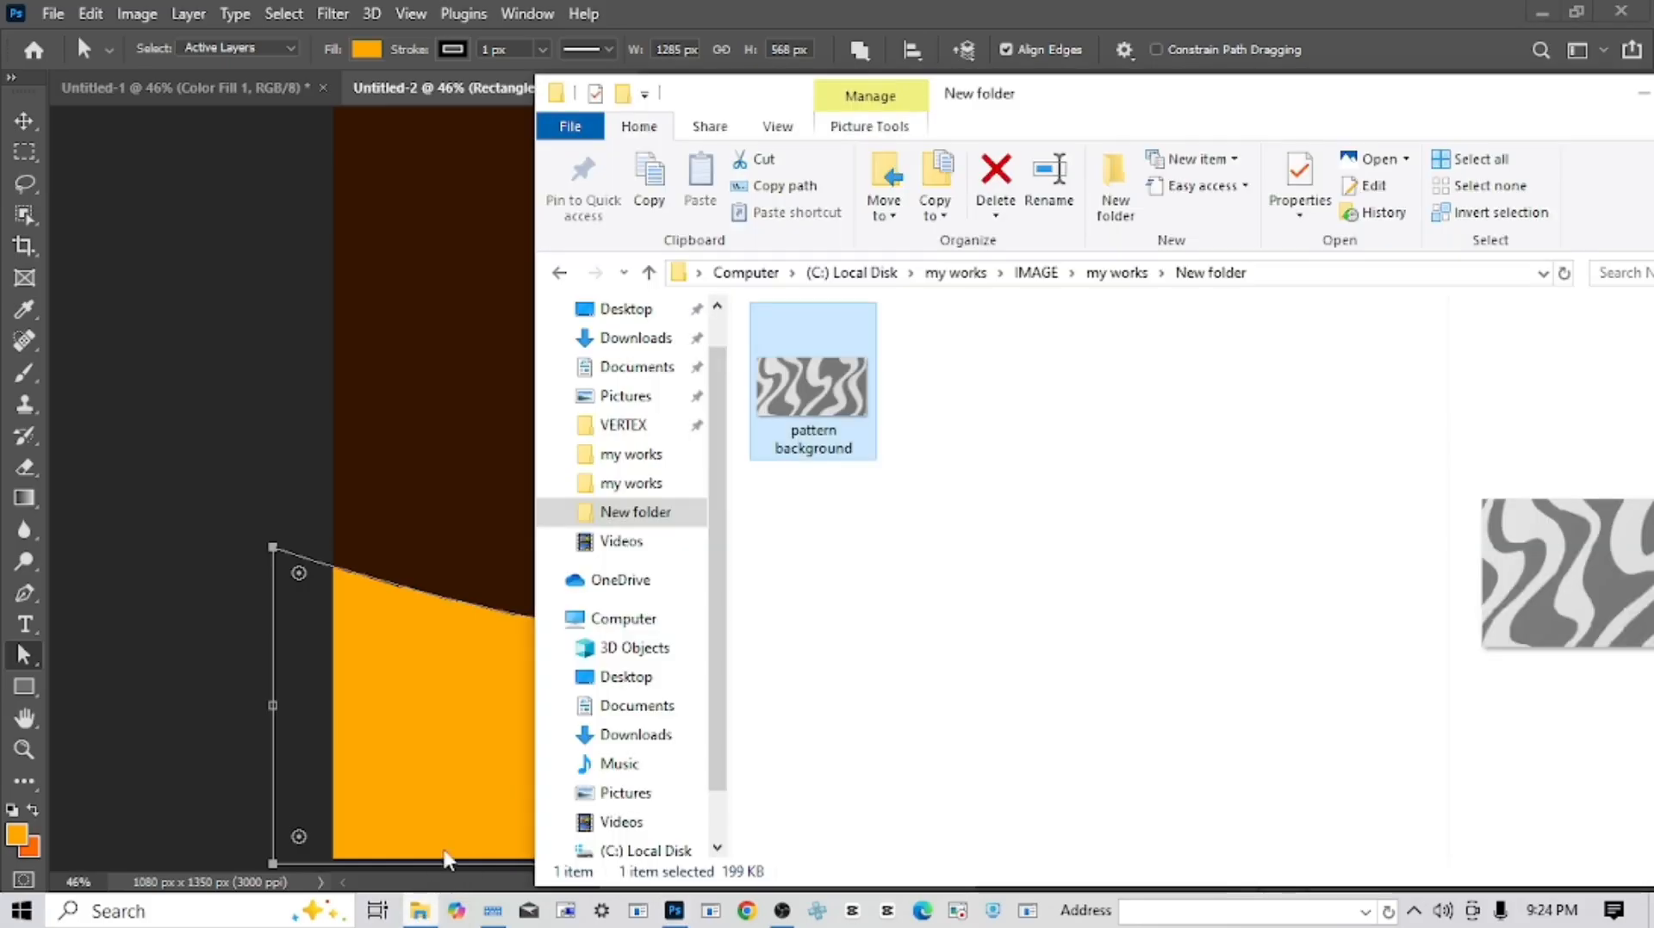
left_click_drag(810, 422, 442, 657)
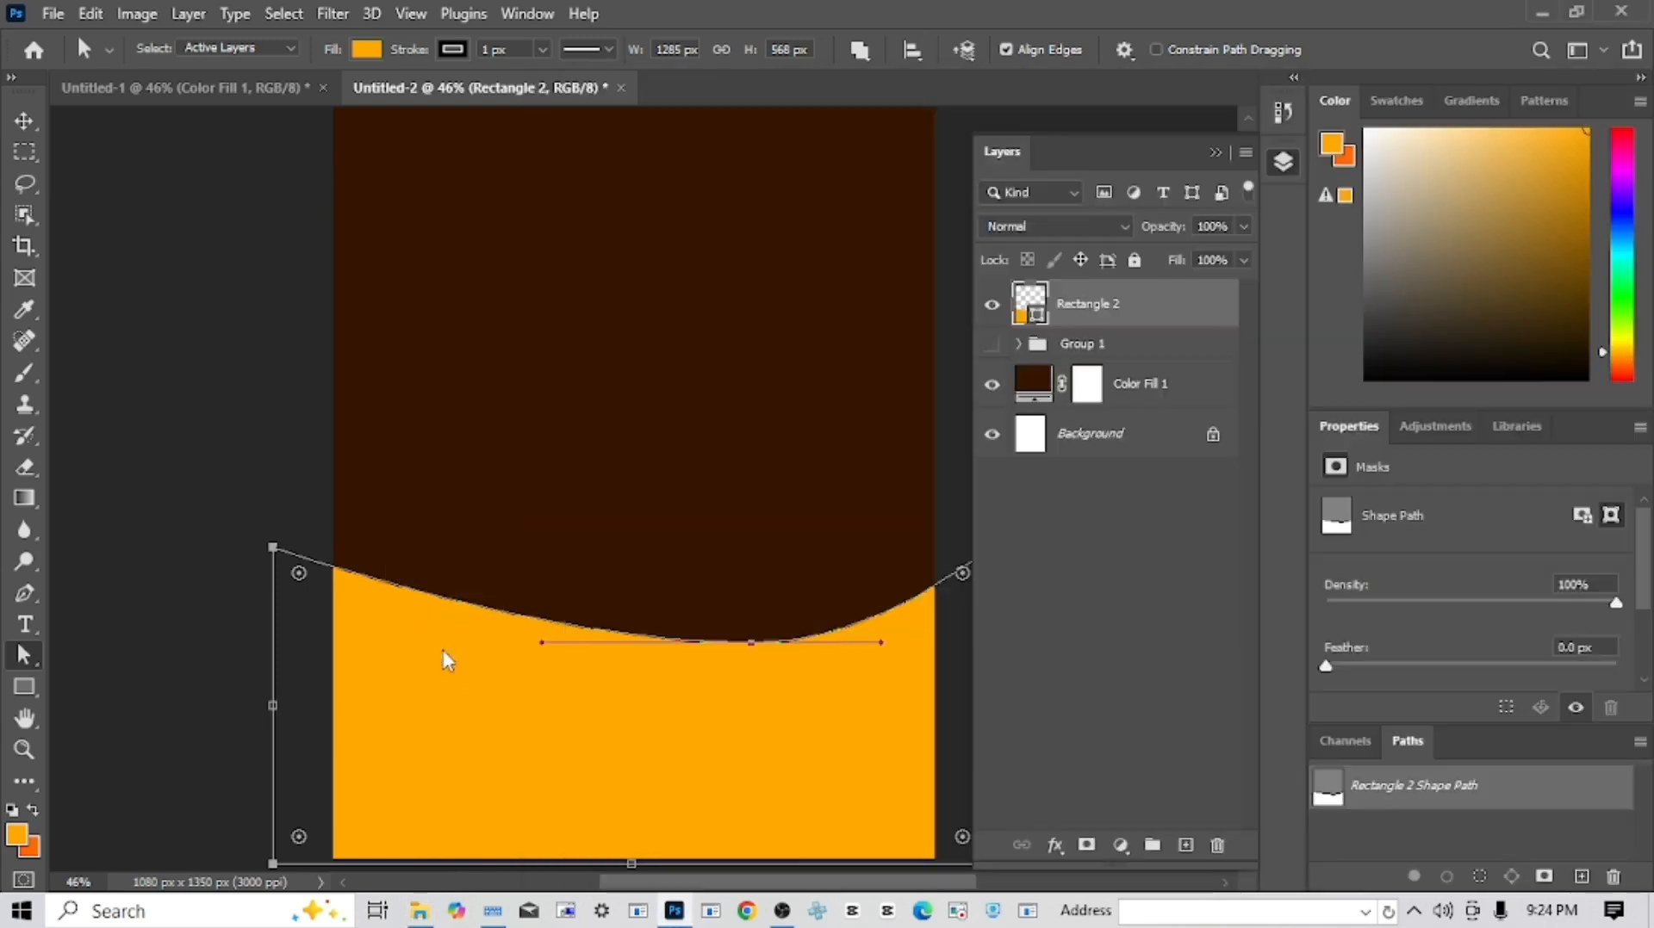
left_click_drag(711, 562, 713, 784)
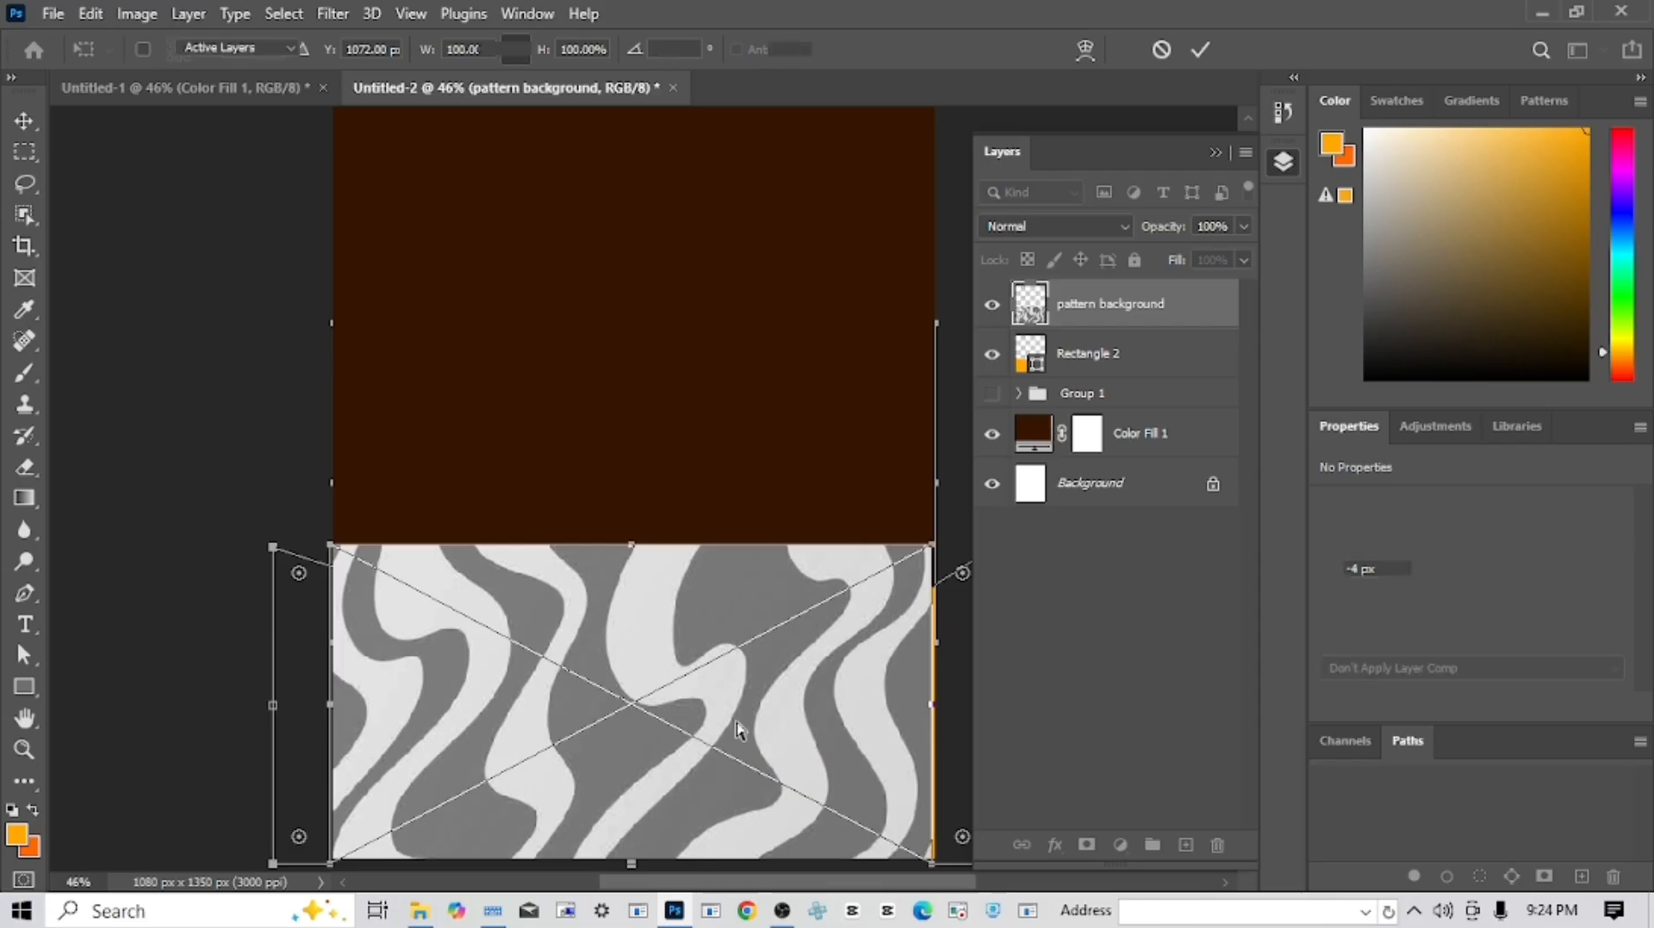
key("Return")
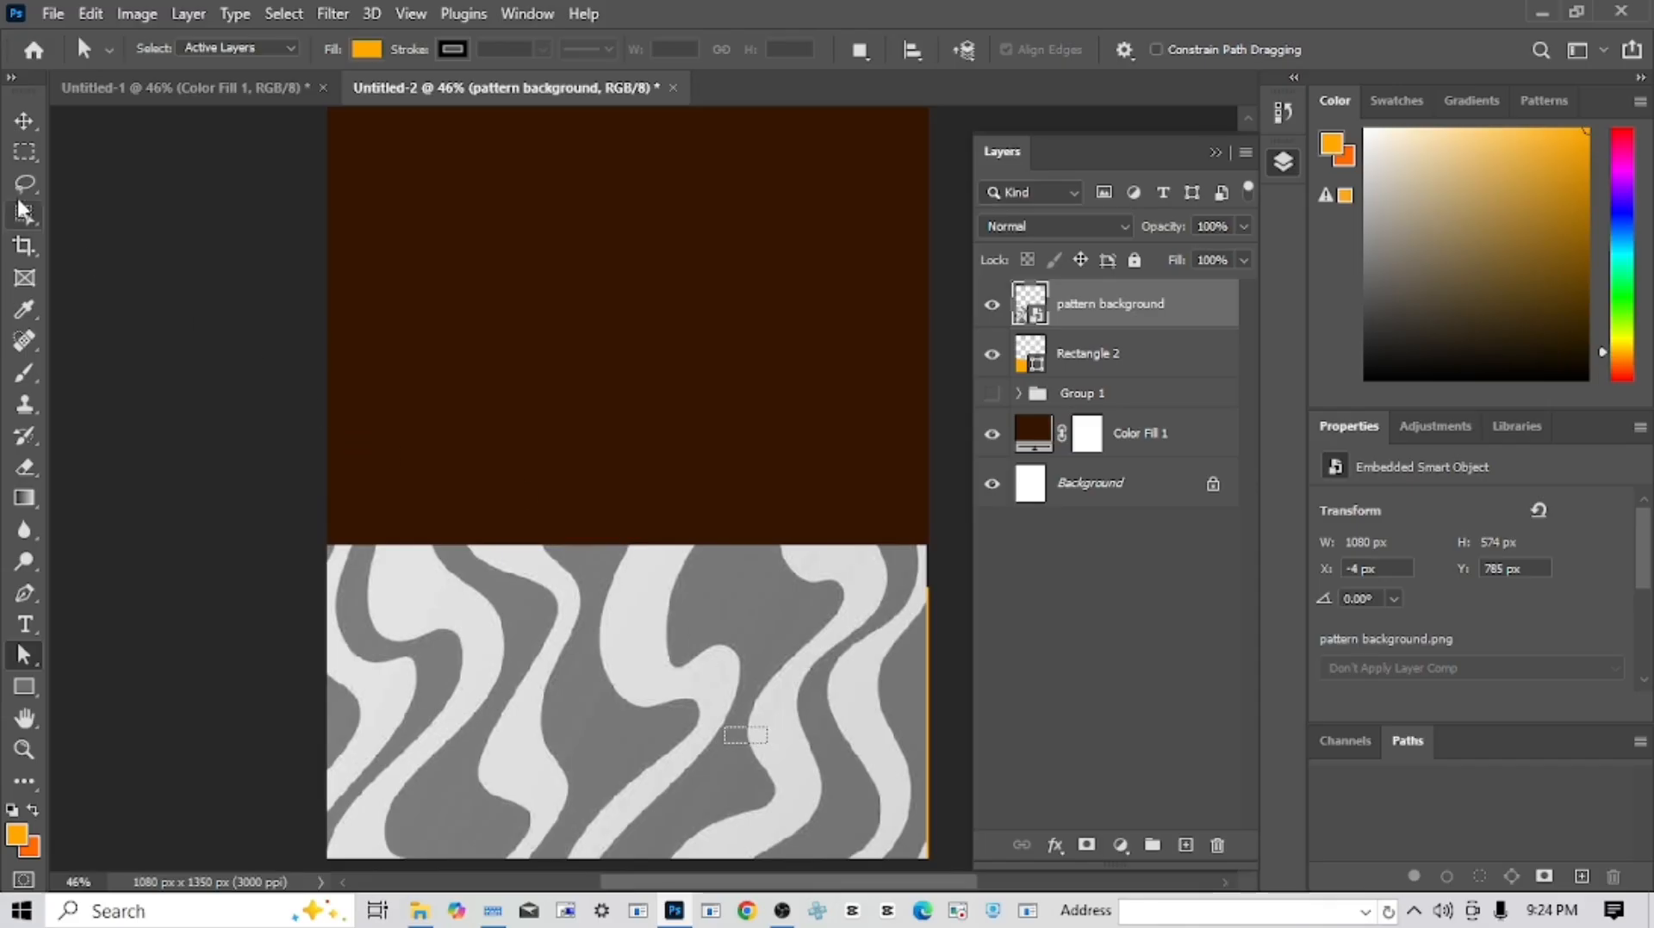
left_click(25, 118)
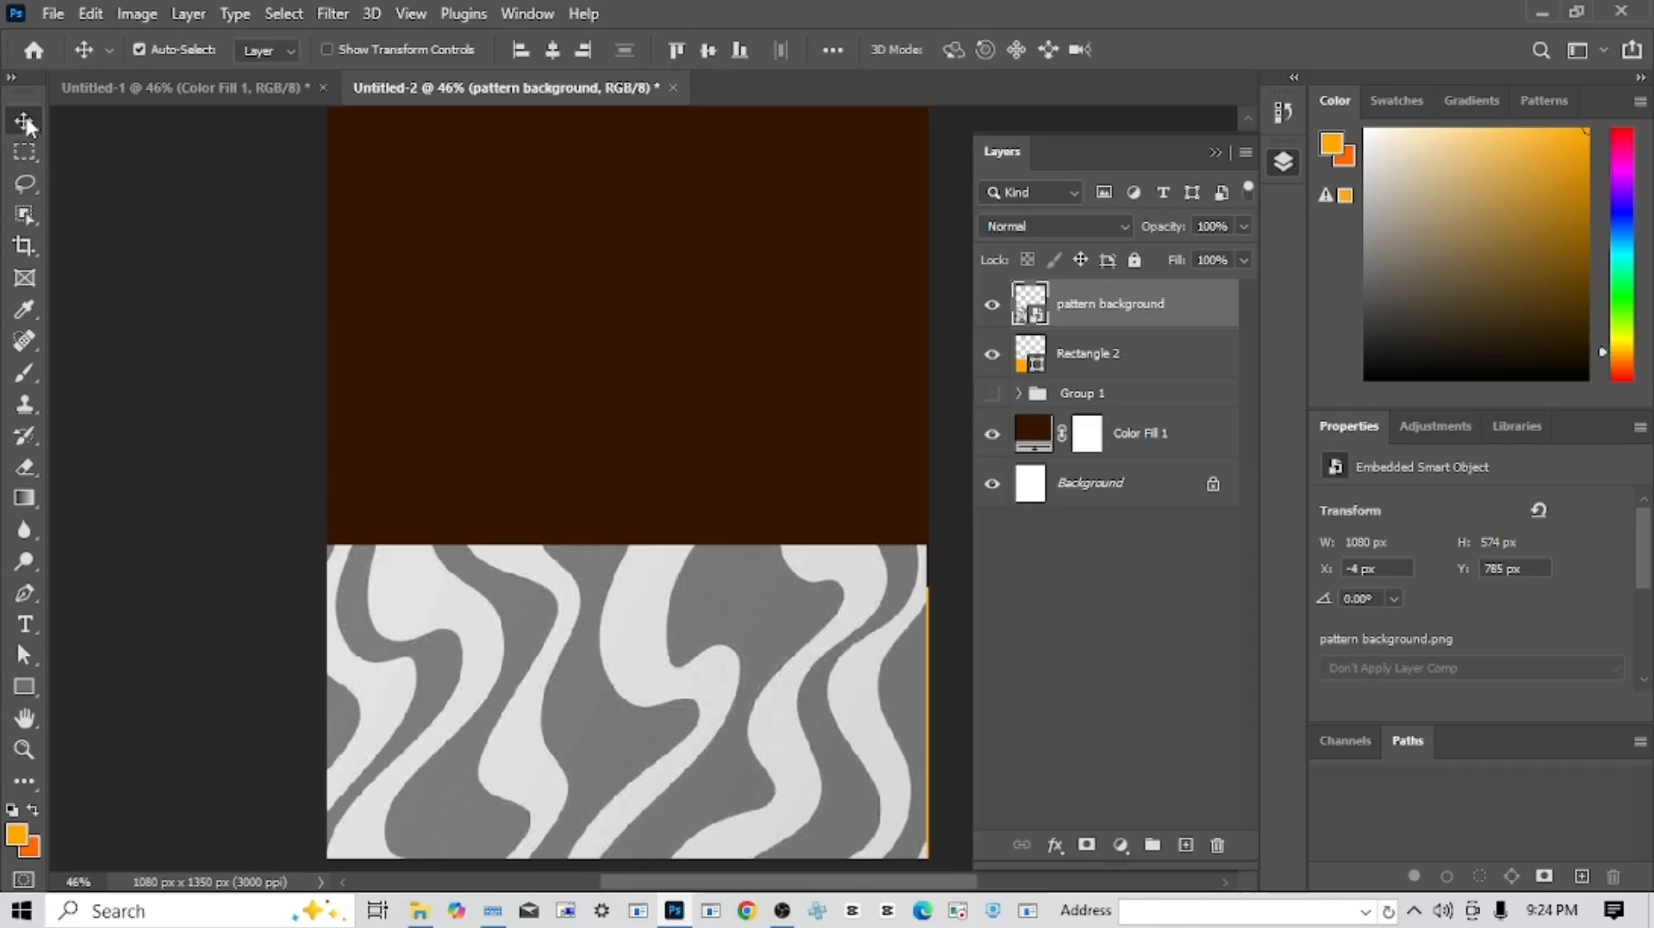
mouse_move(597, 739)
left_mouse_down()
mouse_move(620, 754)
mouse_move(591, 753)
mouse_move(623, 754)
left_mouse_up()
- Clip the pattern background layer to the curved yellow-orange shape and set its blend mode to Multiply
left_click(1130, 327, "alt")
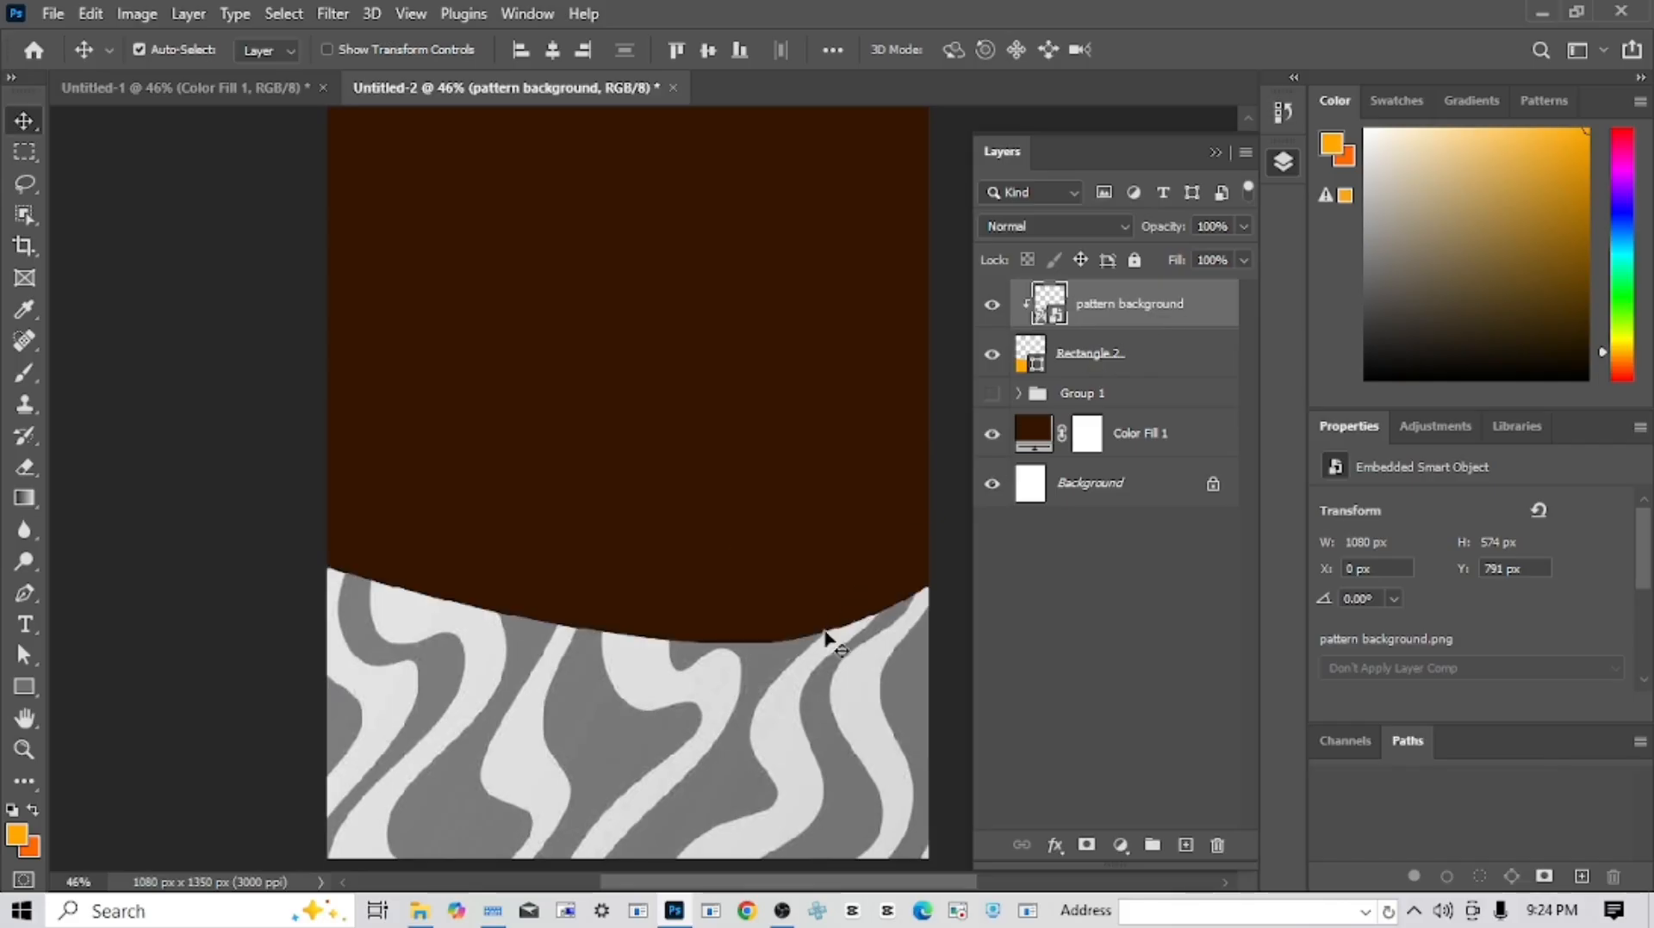
left_click(1034, 227)
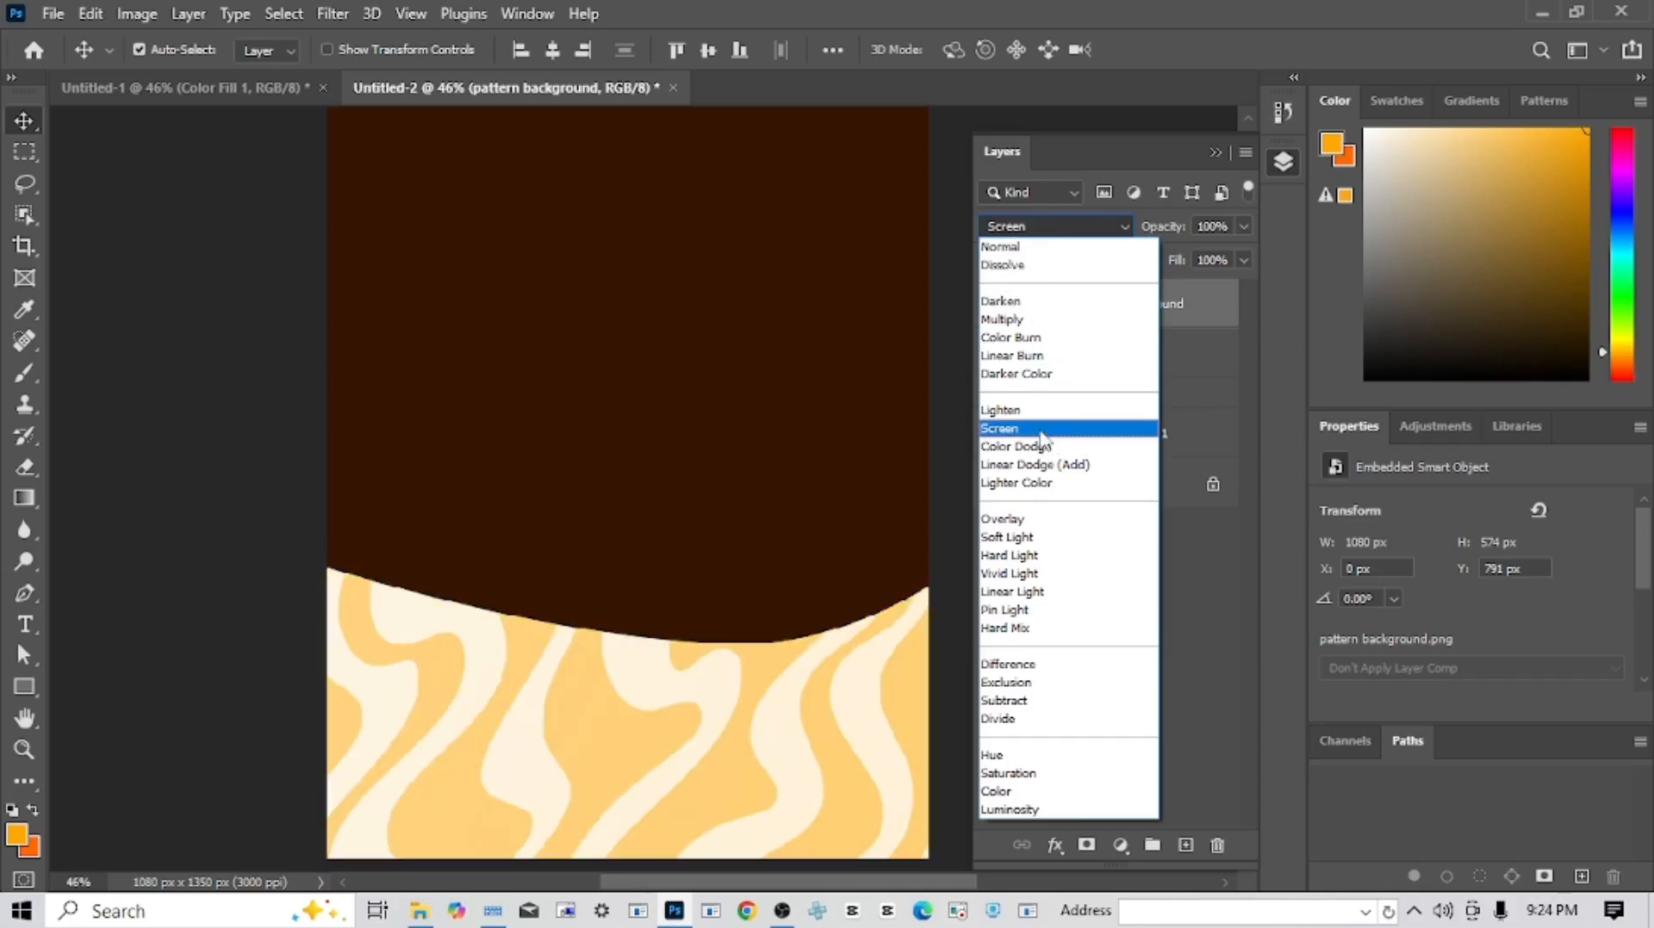
left_click(1016, 320)
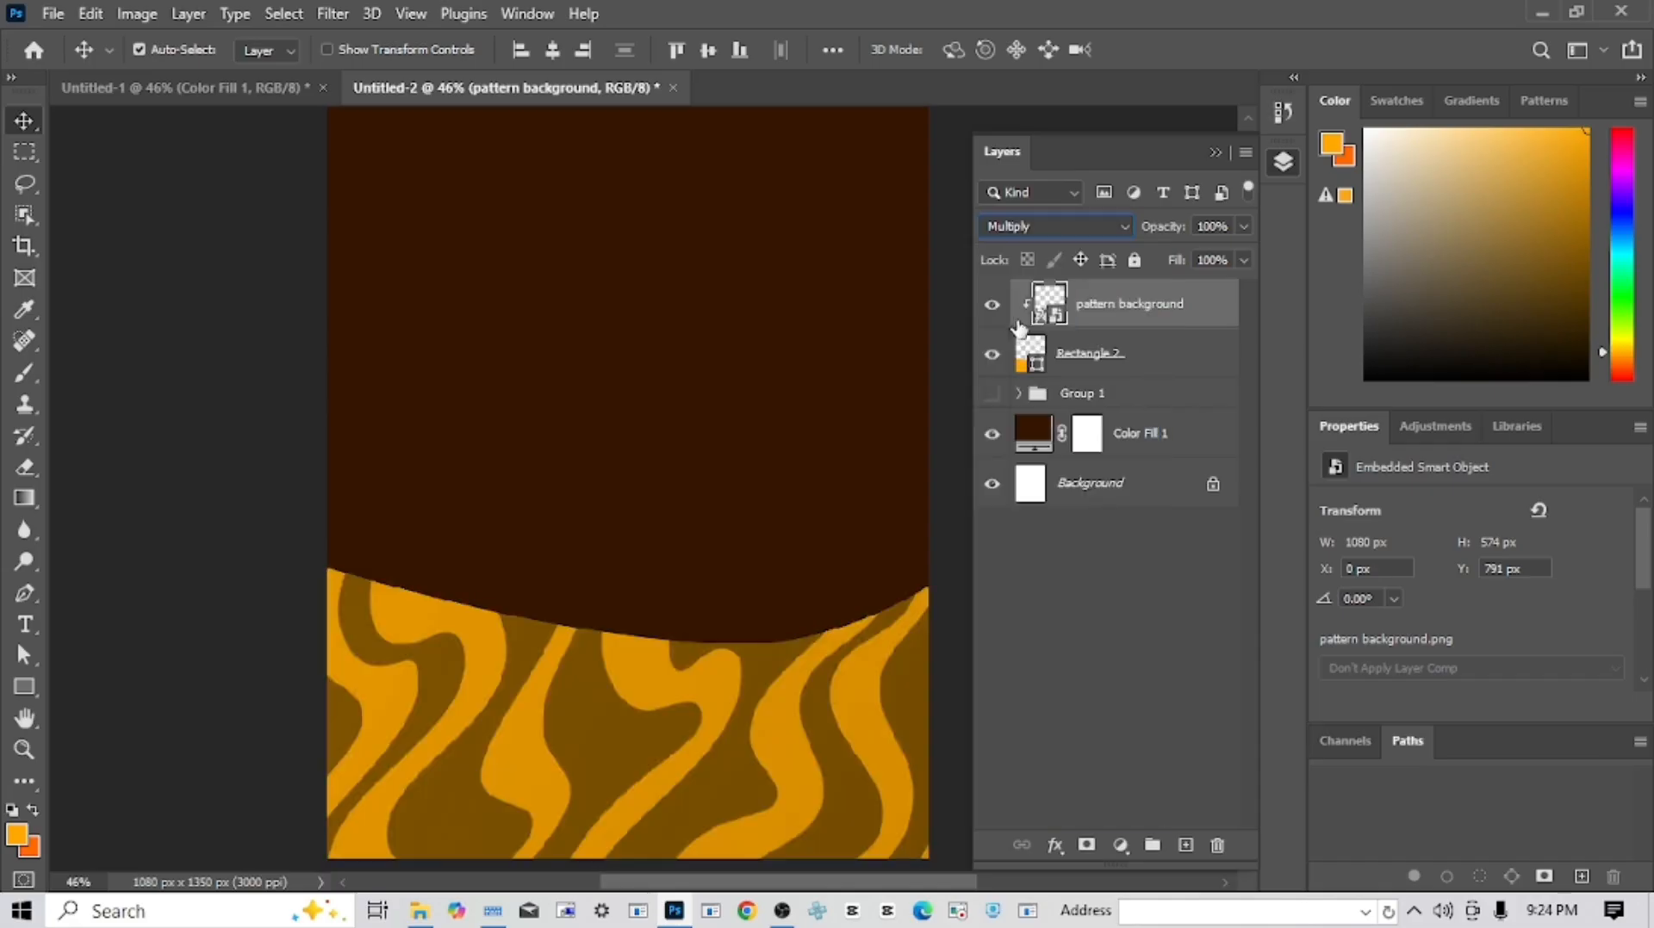
left_click(1105, 365)
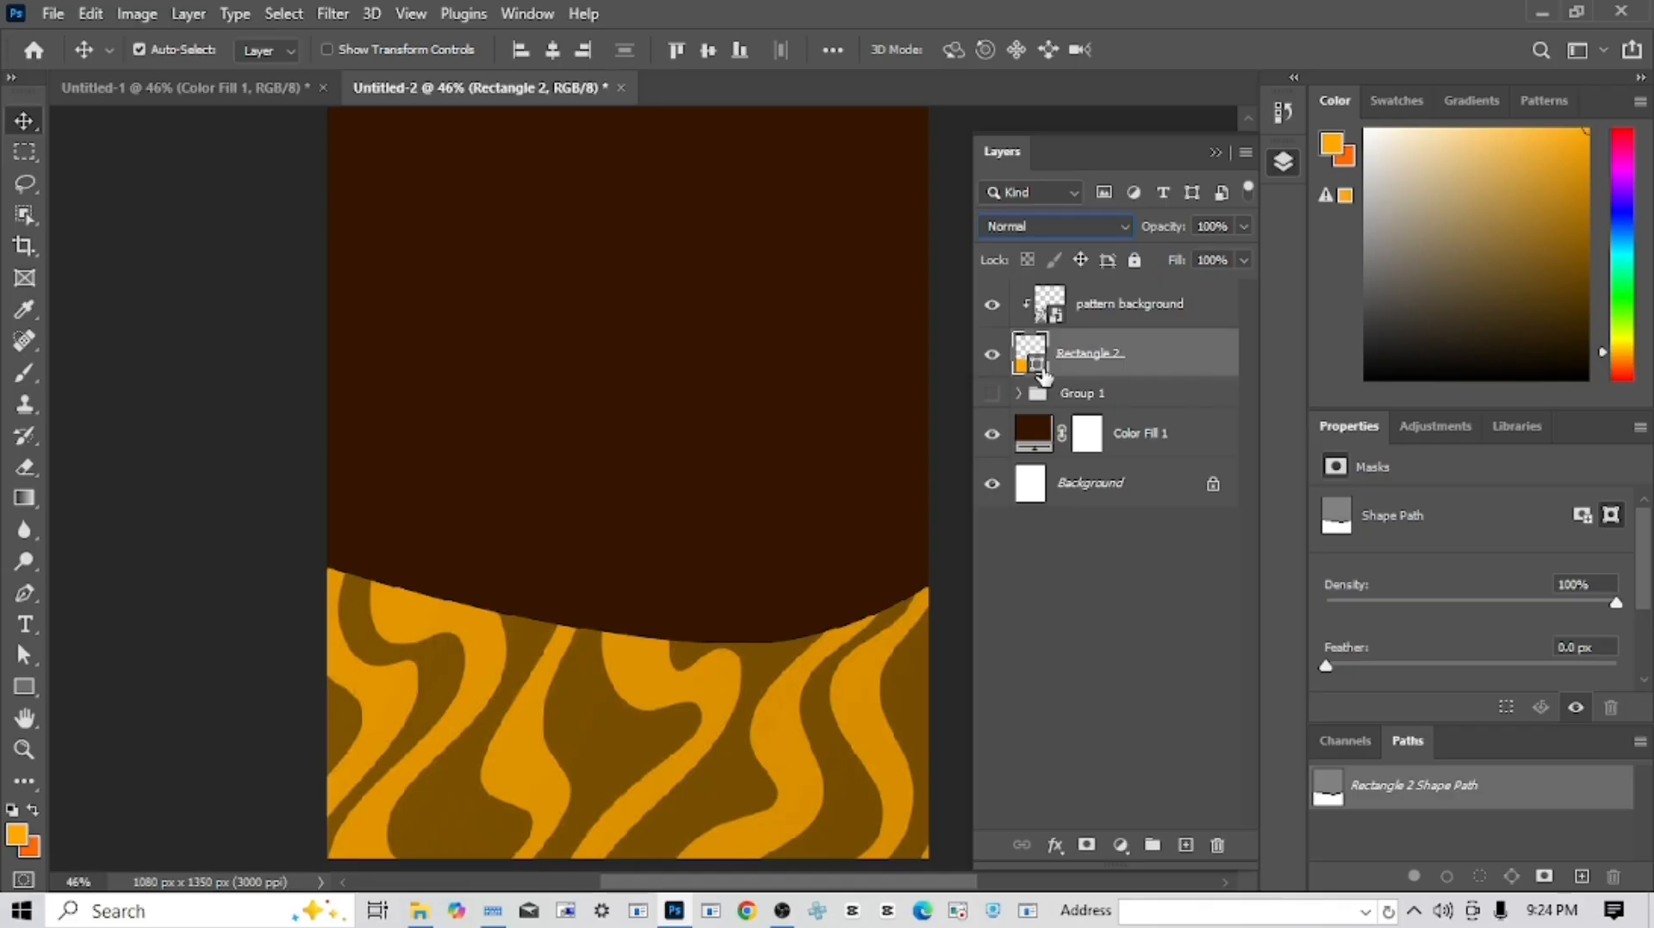
left_click(1137, 318)
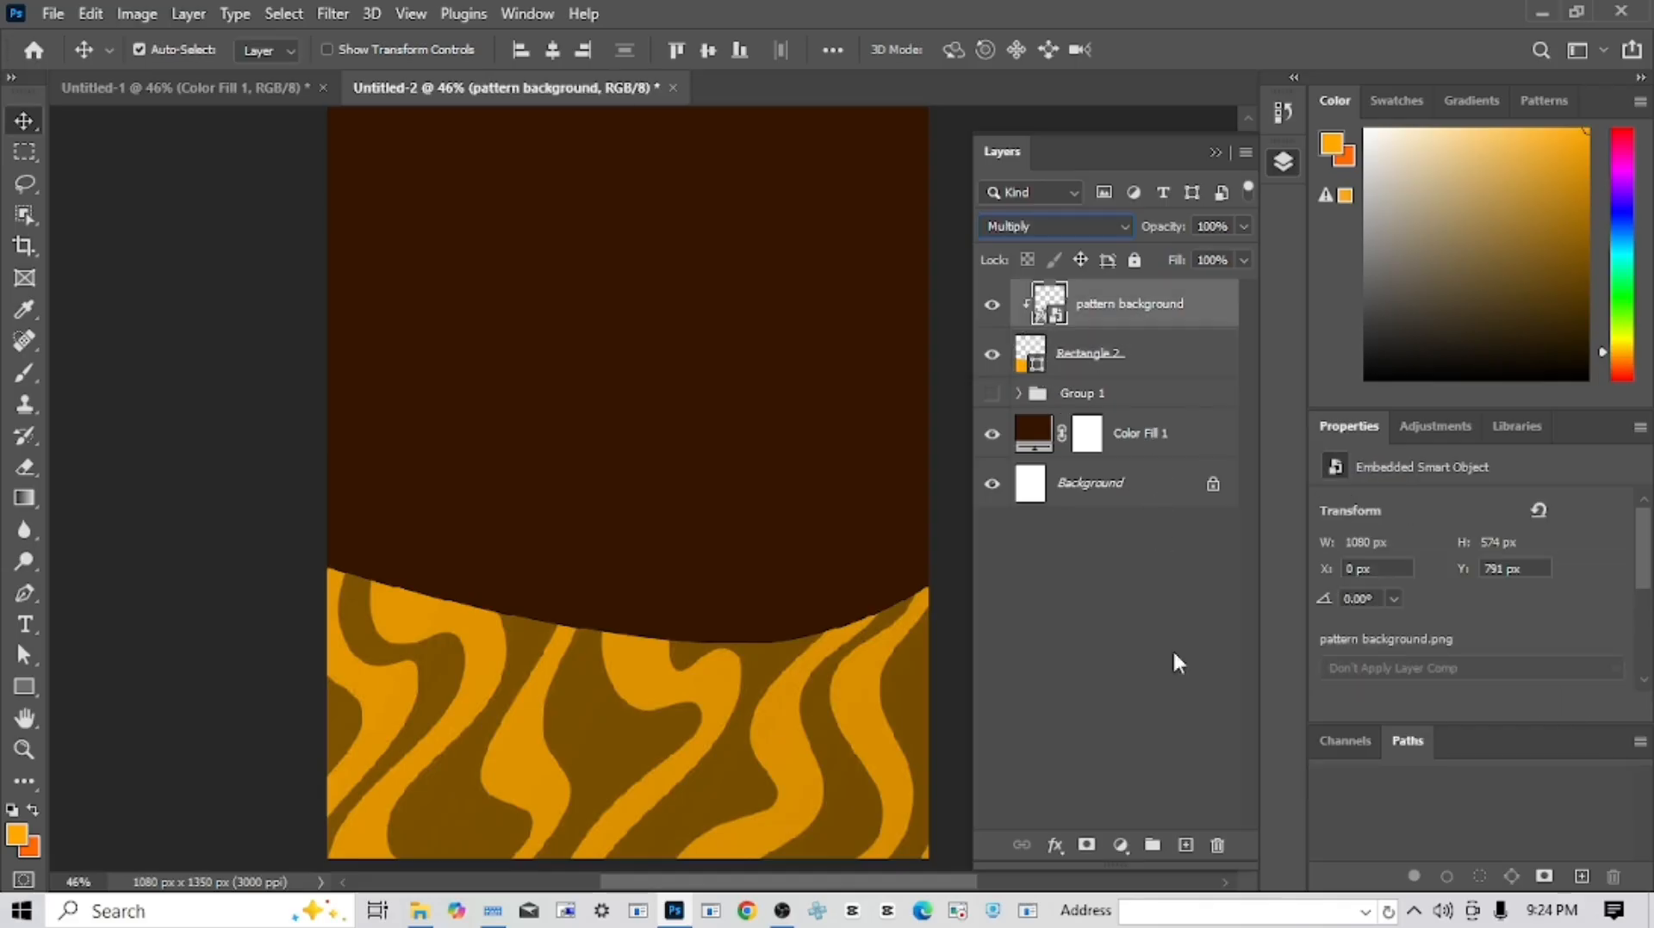
- Add a new layer above the pattern background and clip it to the curved shape
left_click(1188, 847)
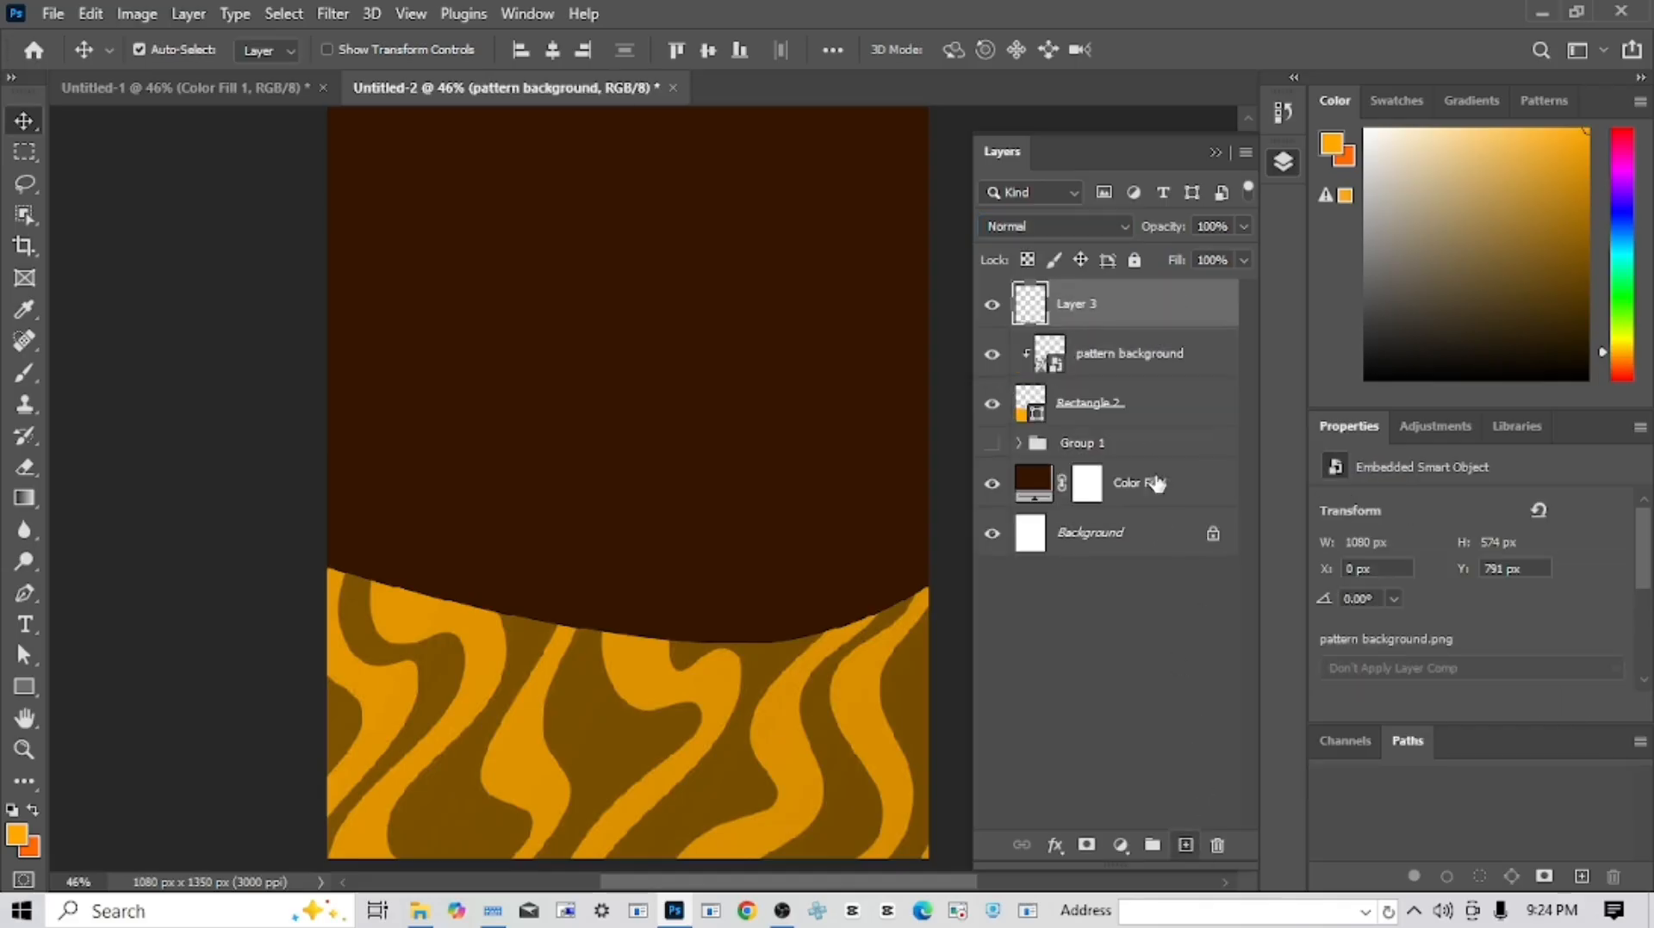
left_click(1164, 328, "alt")
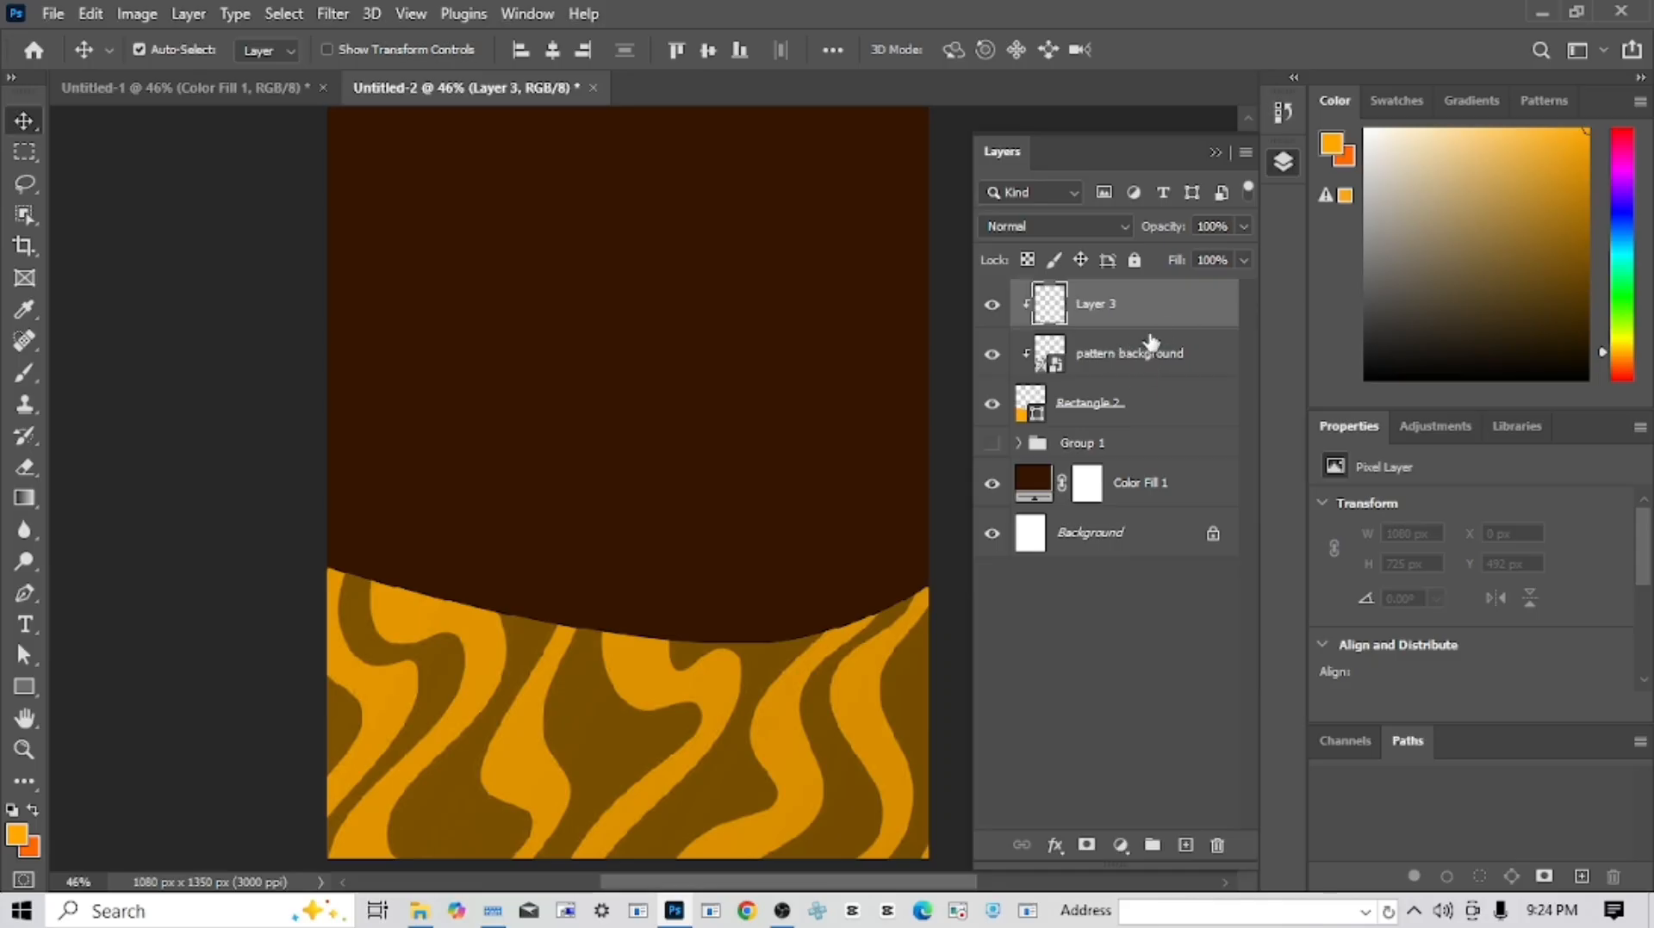
right_click(1163, 320)
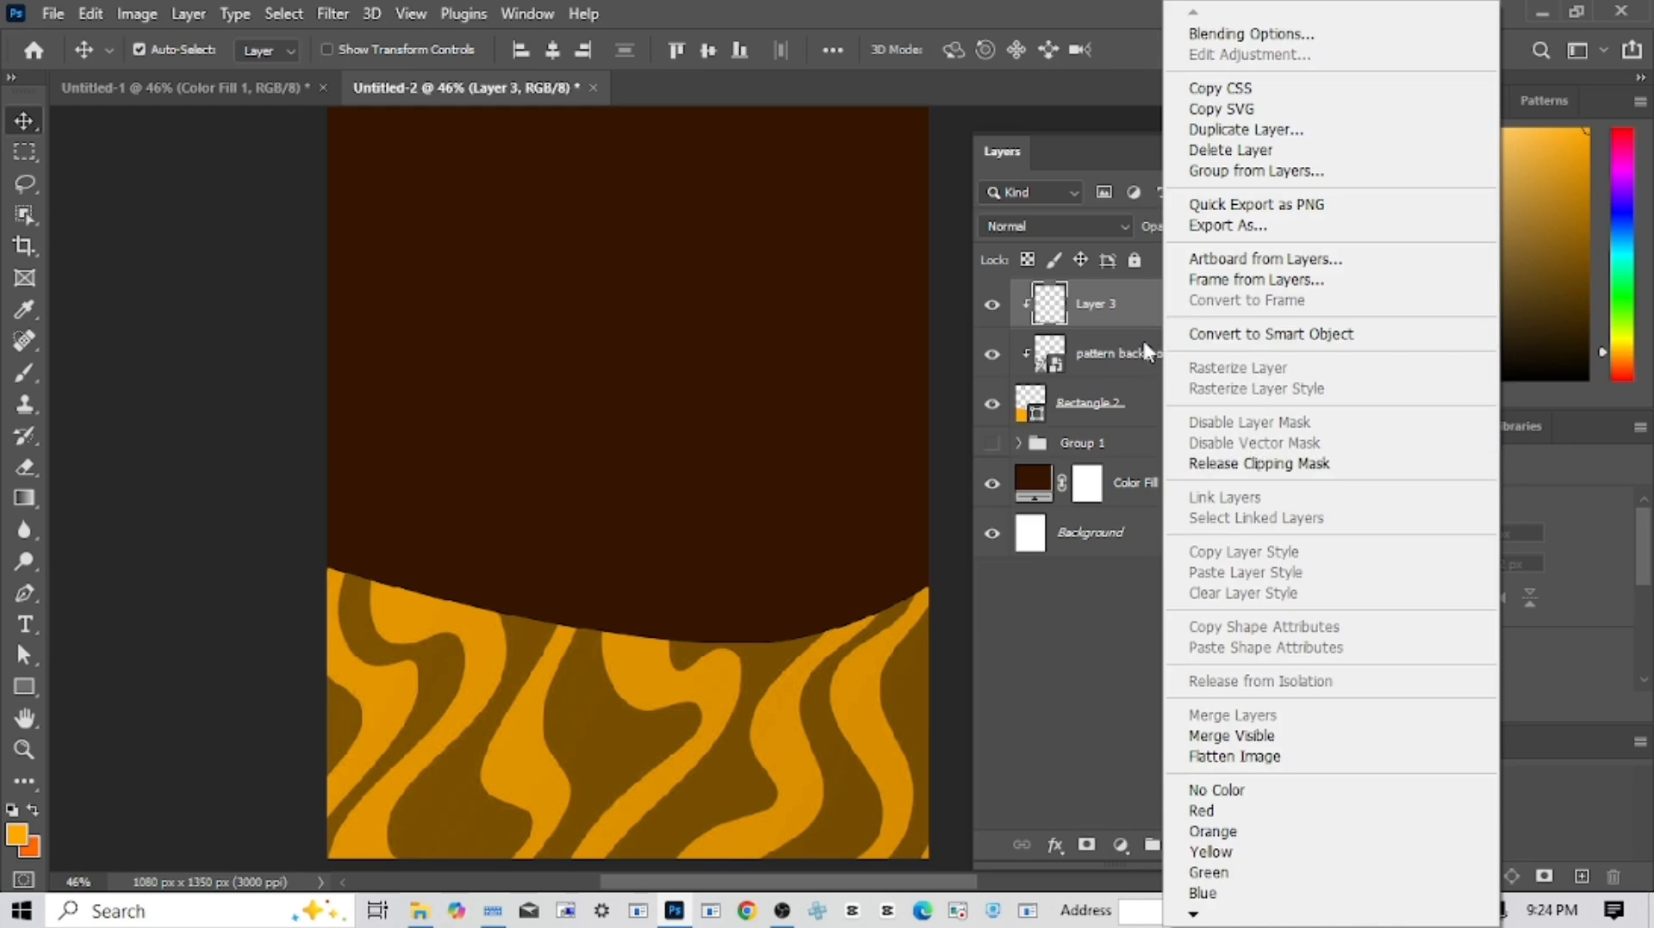
left_click(1108, 331)
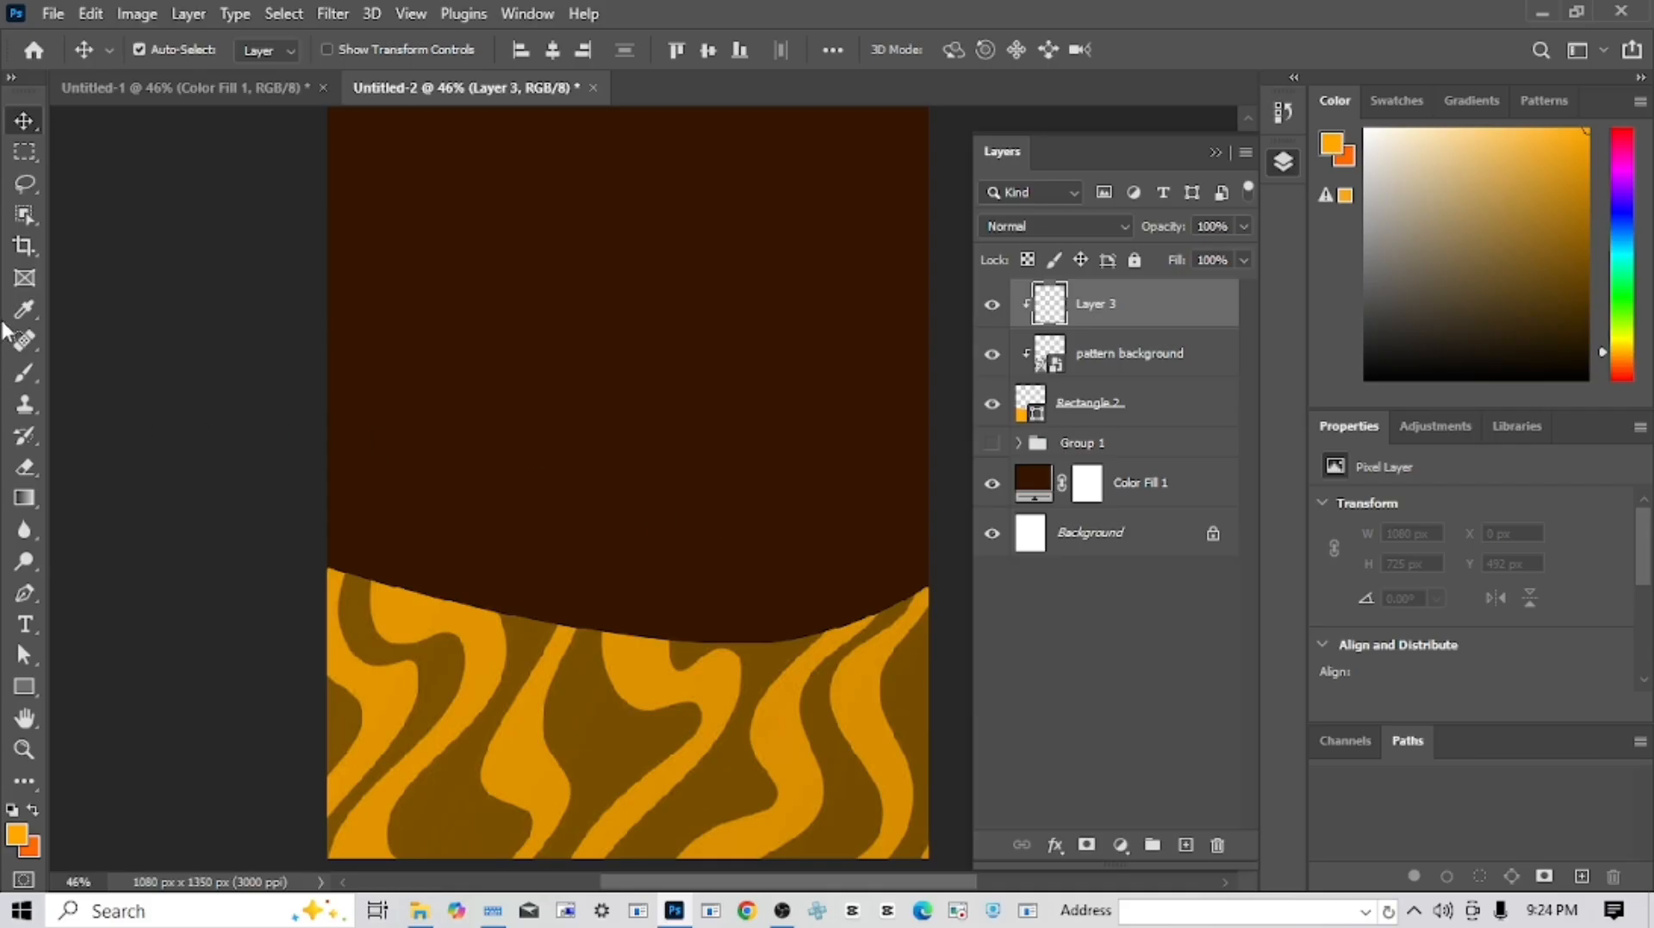
- Brush soft black shading along the bottom of the yellow-orange pattern on Layer 3, using brush size 700
left_click(18, 373)
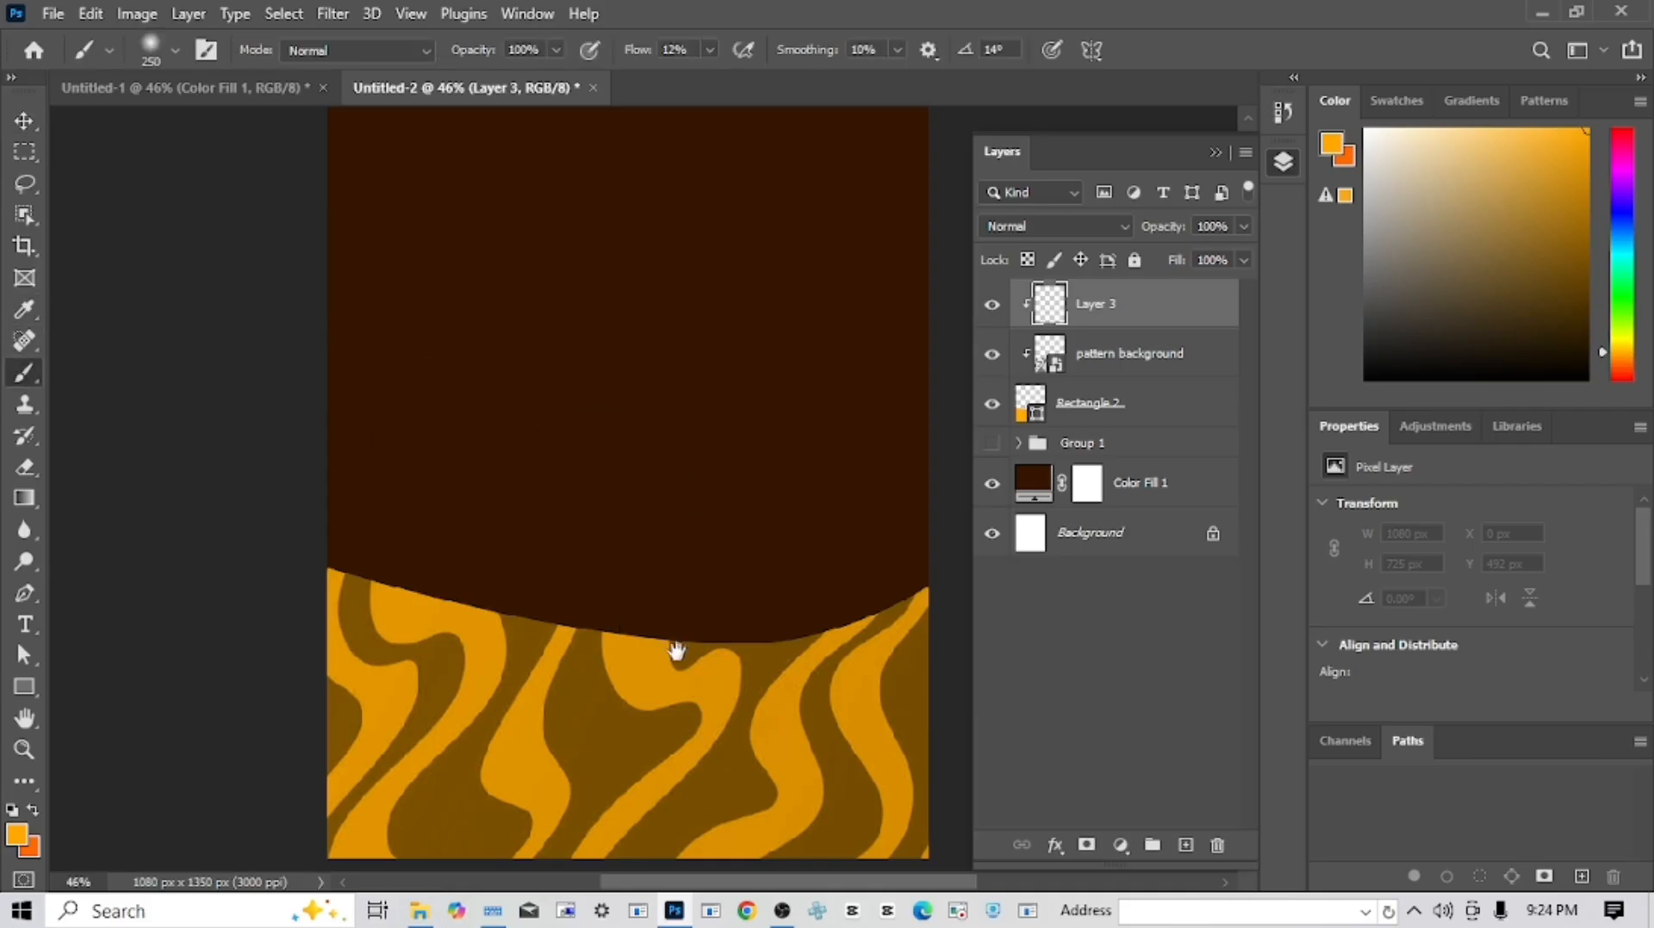
mouse_move(681, 692)
left_mouse_down()
mouse_move(655, 667)
mouse_move(646, 564)
mouse_move(646, 482)
mouse_move(669, 478)
left_mouse_up()
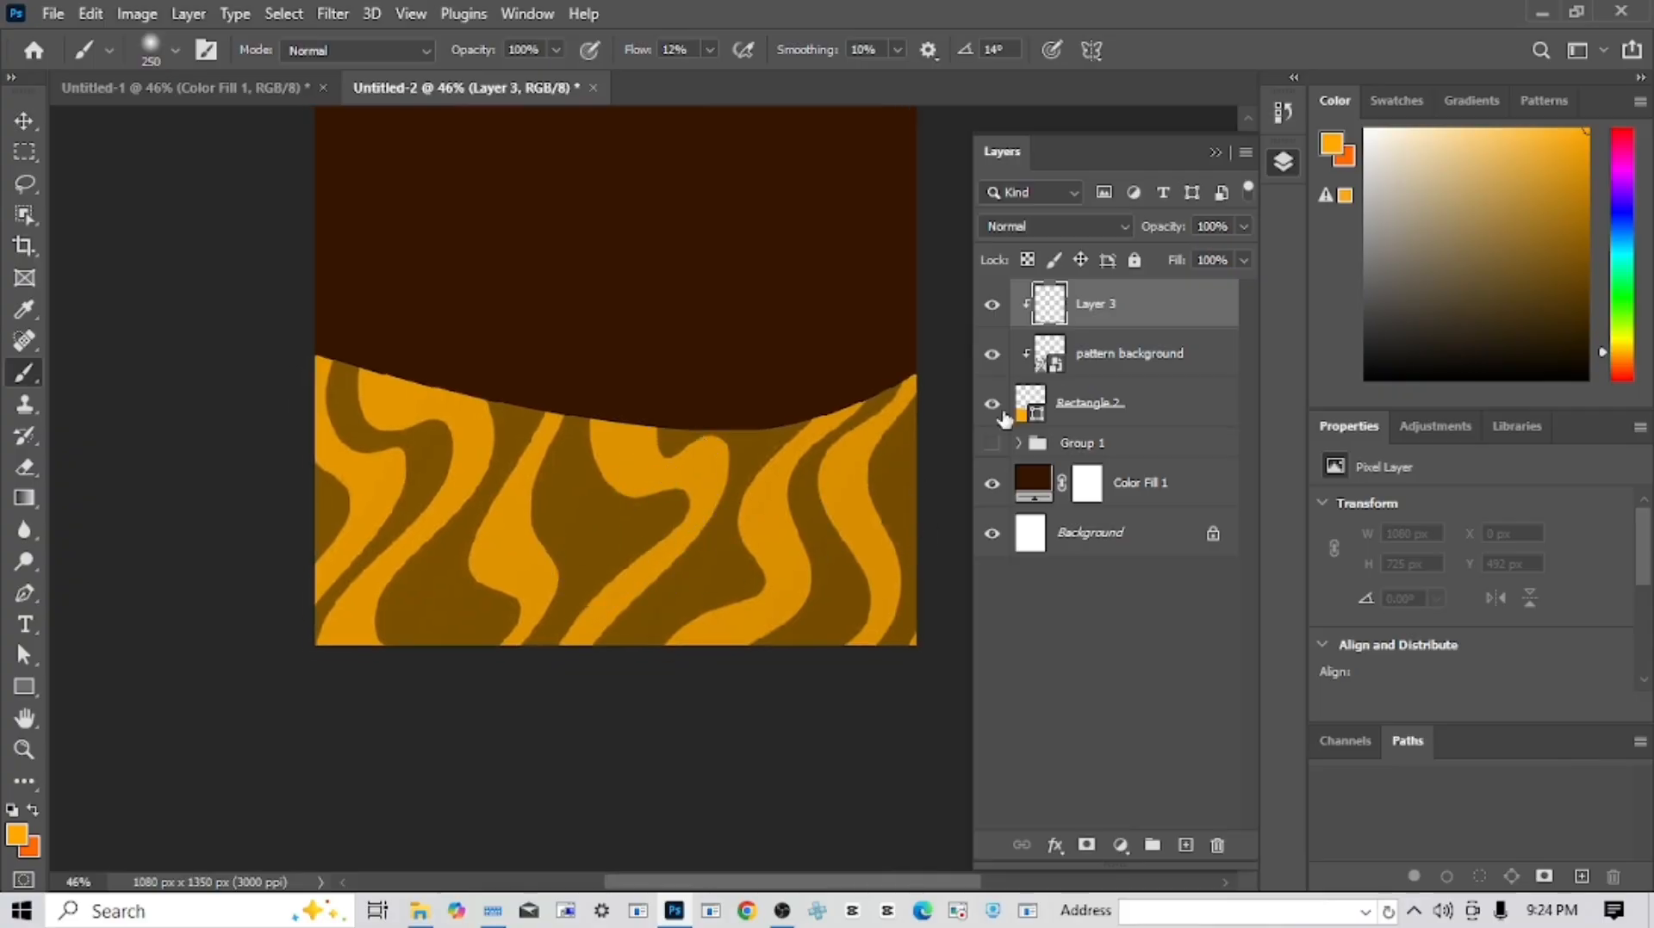
left_click(1366, 377)
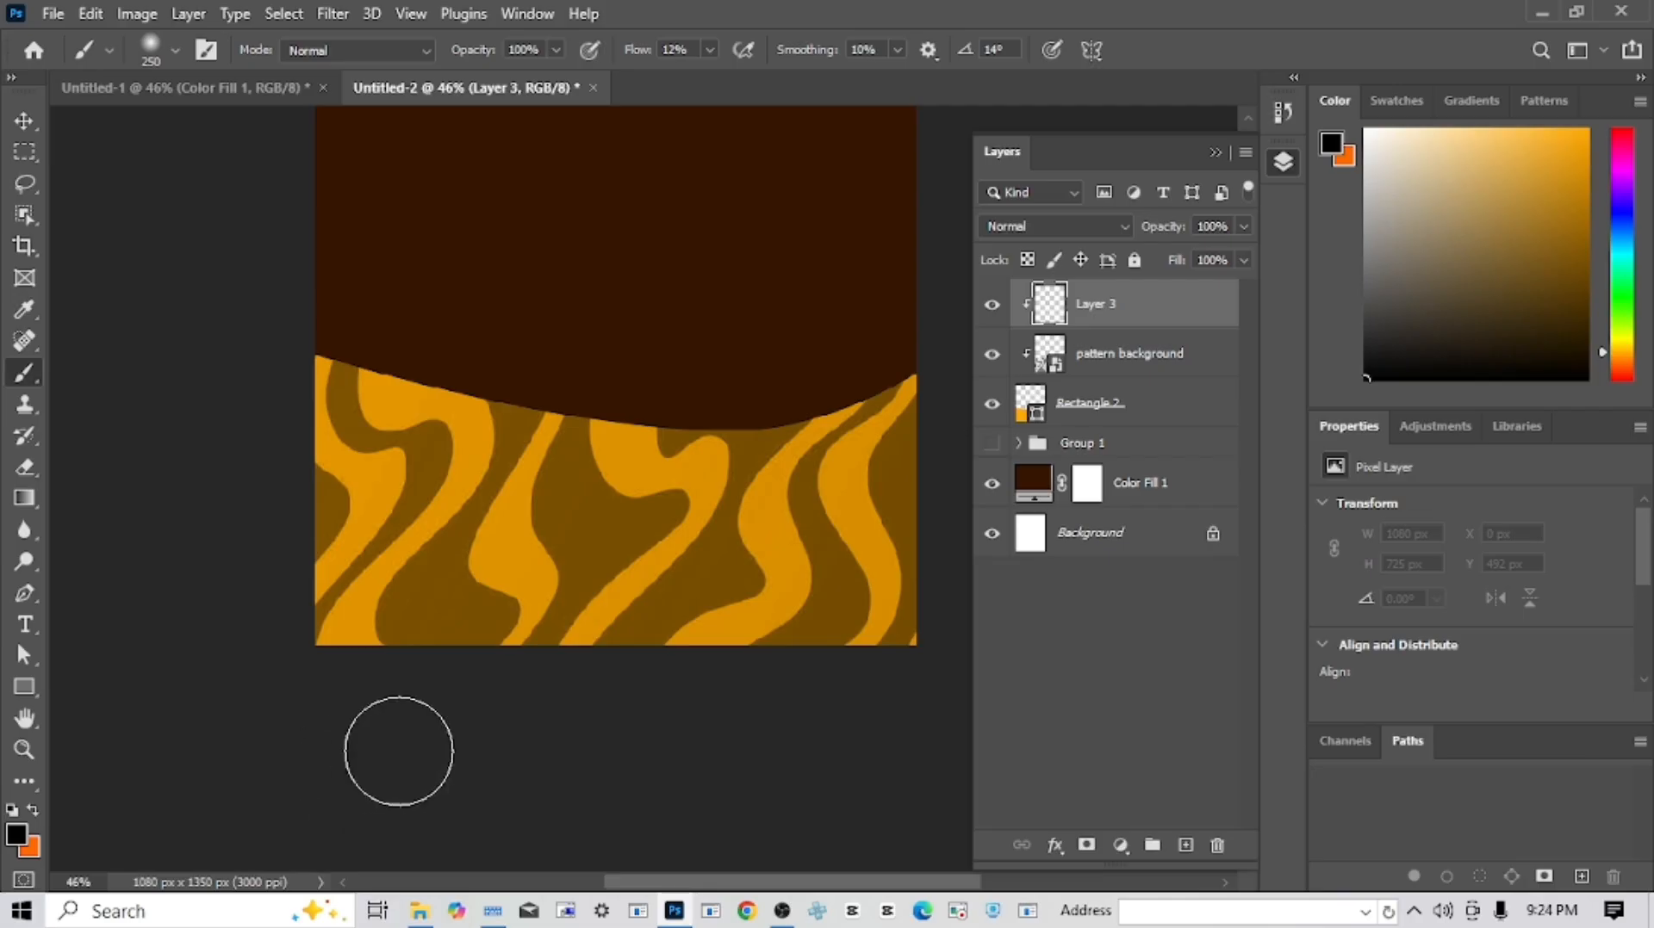
key("bracketright")
key("bracketright")
key("bracketright")
key("bracketright")
key("bracketright")
key("bracketright")
key("bracketright")
key("bracketright")
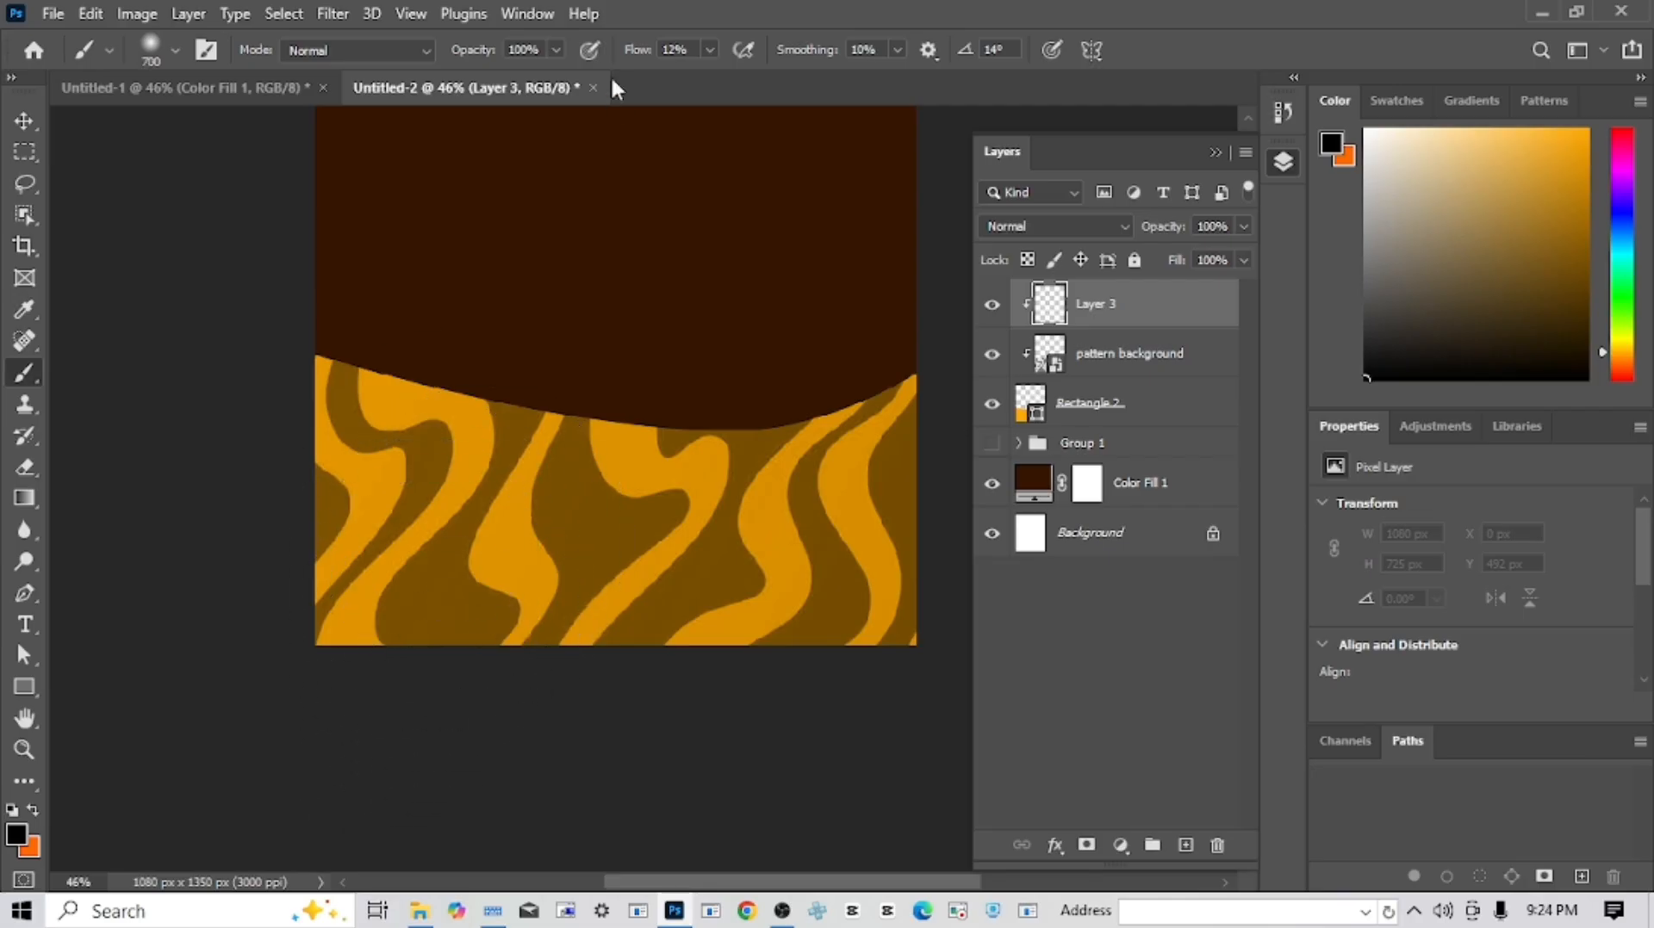
left_click(679, 52)
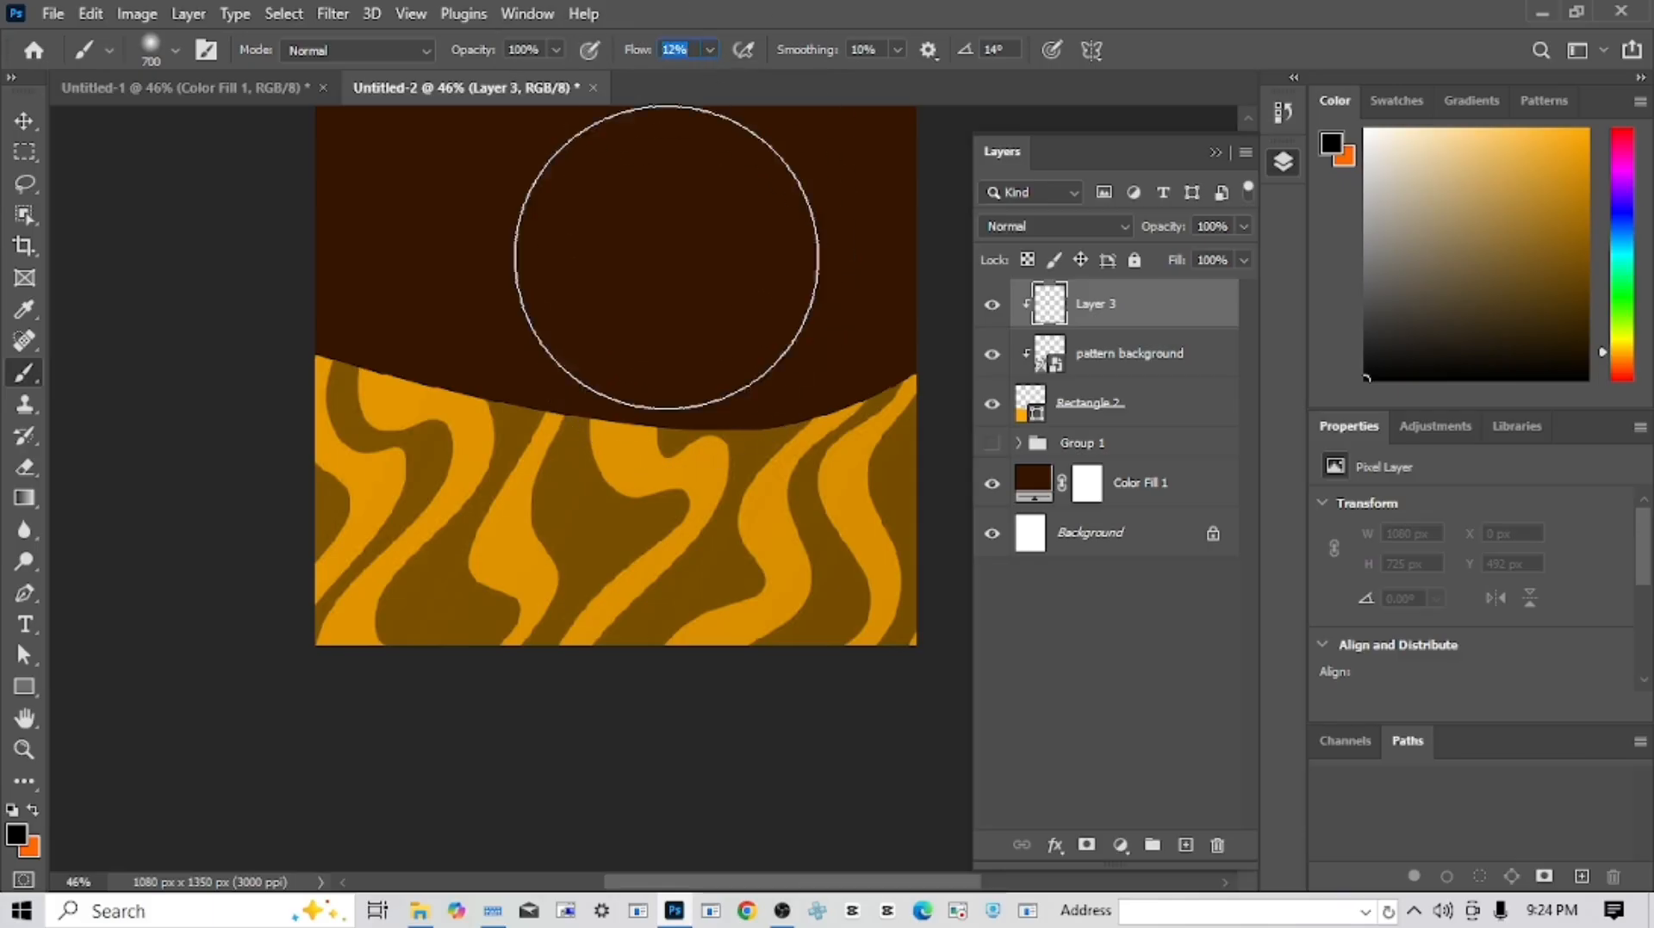
mouse_move(309, 657)
left_mouse_down()
mouse_move(844, 702)
mouse_move(941, 690)
mouse_move(296, 764)
mouse_move(1206, 686)
mouse_move(142, 732)
mouse_move(436, 731)
mouse_move(229, 609)
mouse_move(469, 710)
mouse_move(863, 728)
mouse_move(1104, 609)
mouse_move(974, 609)
mouse_move(34, 836)
mouse_move(90, 835)
left_mouse_up()
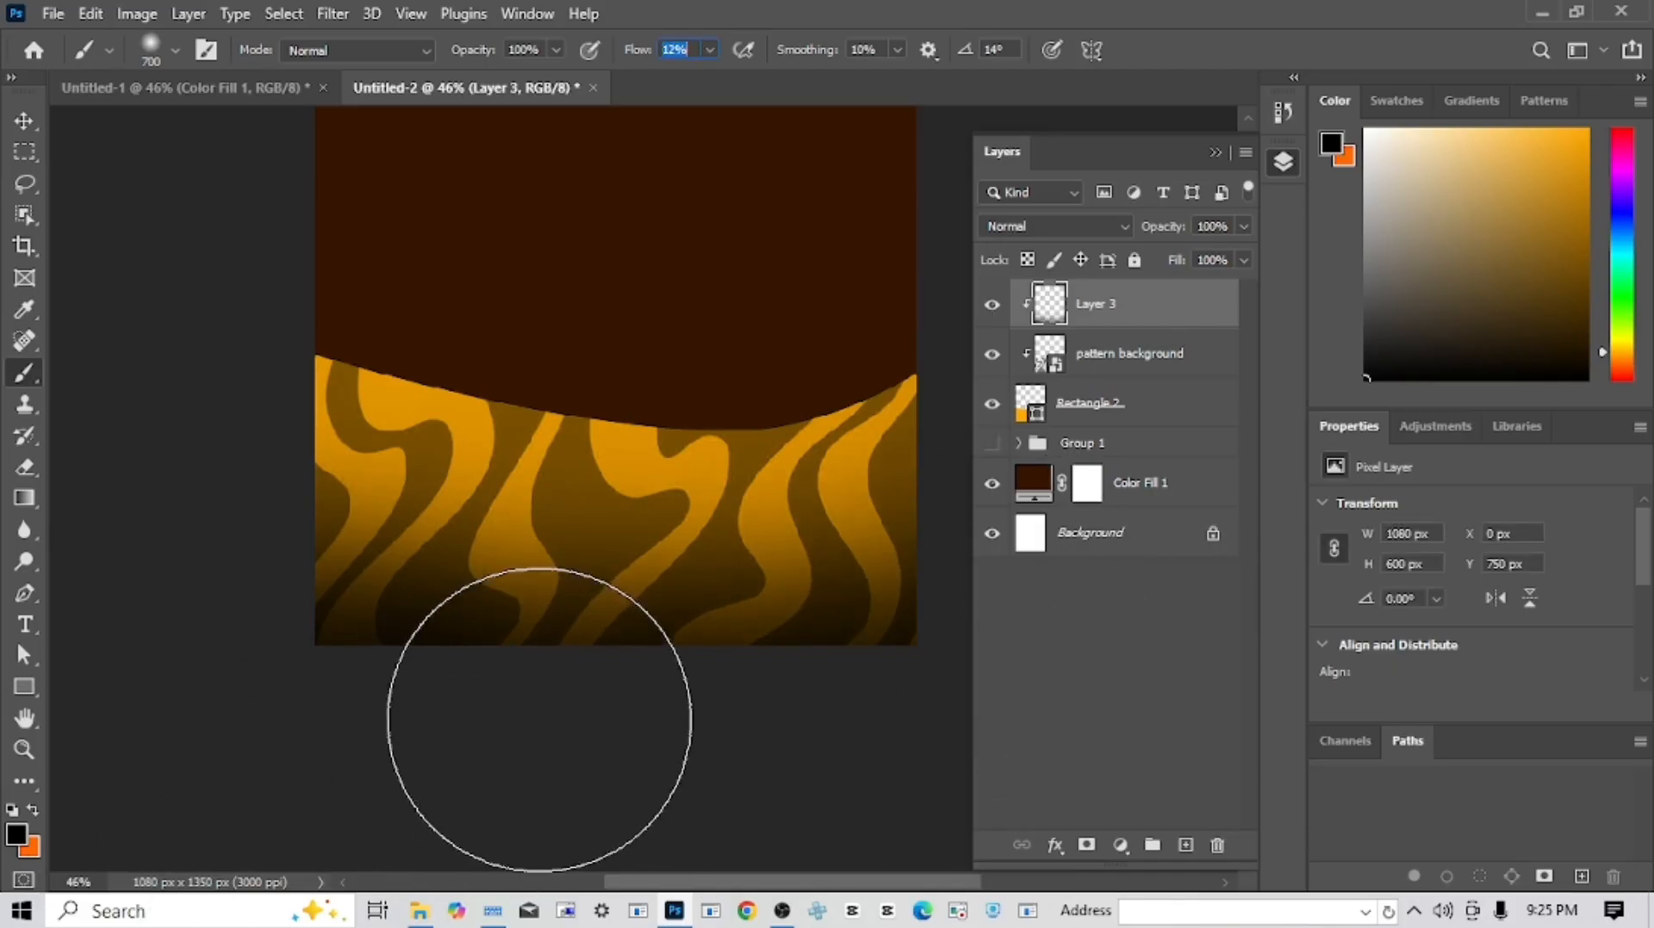
mouse_move(956, 628)
left_mouse_down()
mouse_move(926, 683)
mouse_move(805, 706)
left_mouse_up()
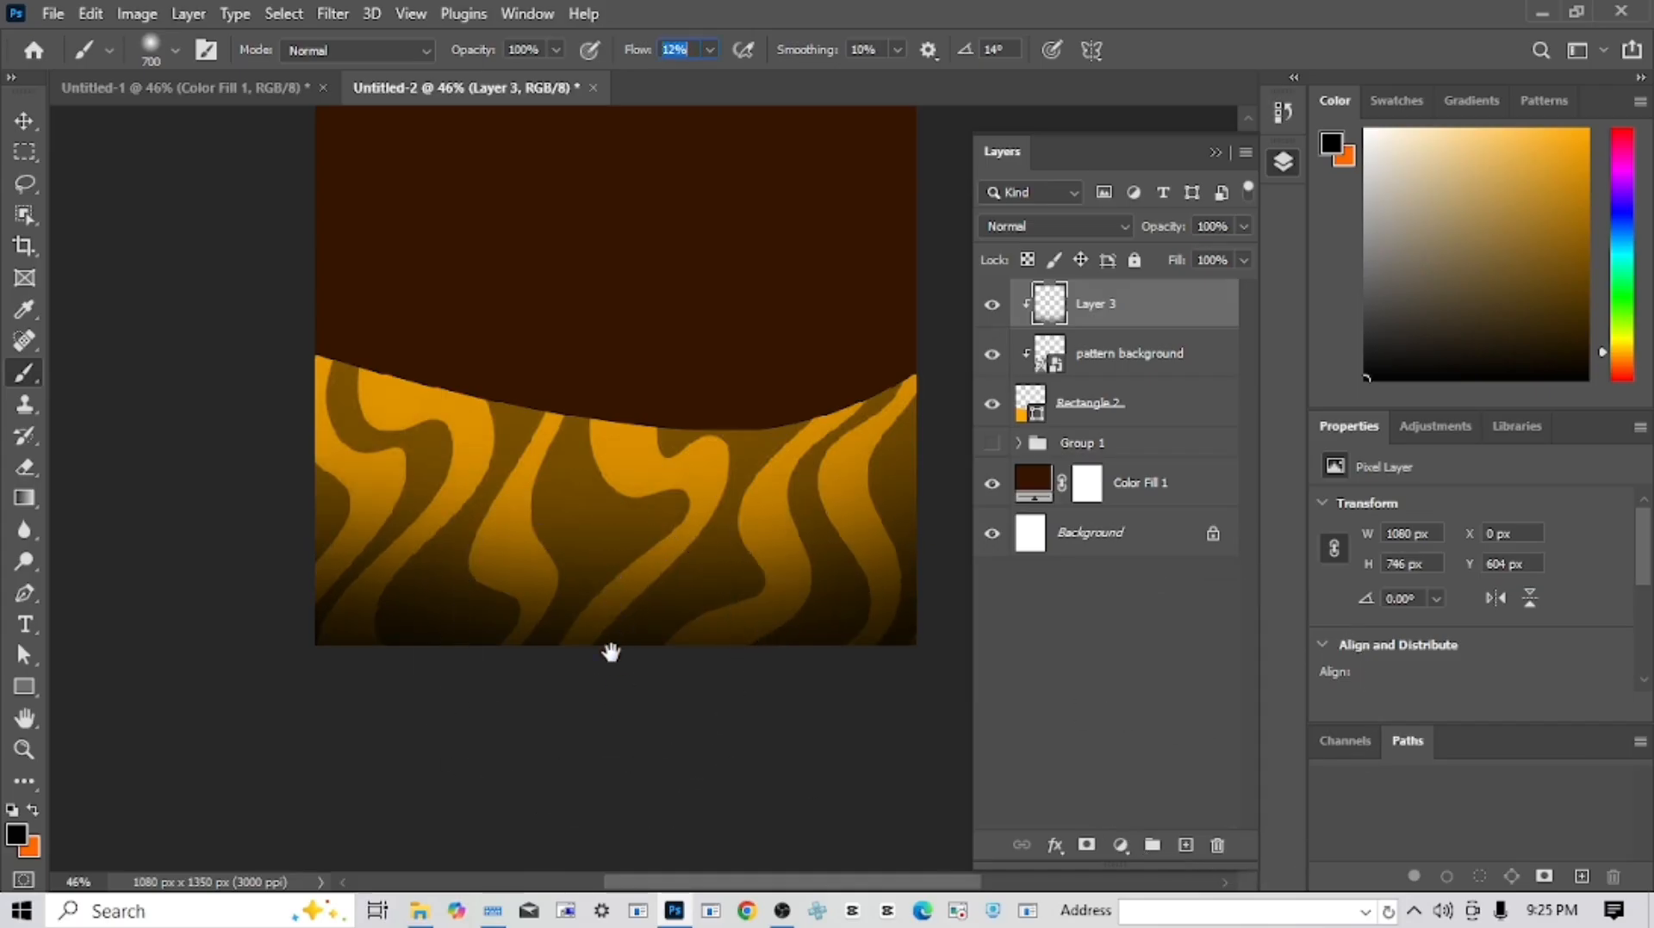
left_click_drag(620, 646, 648, 865)
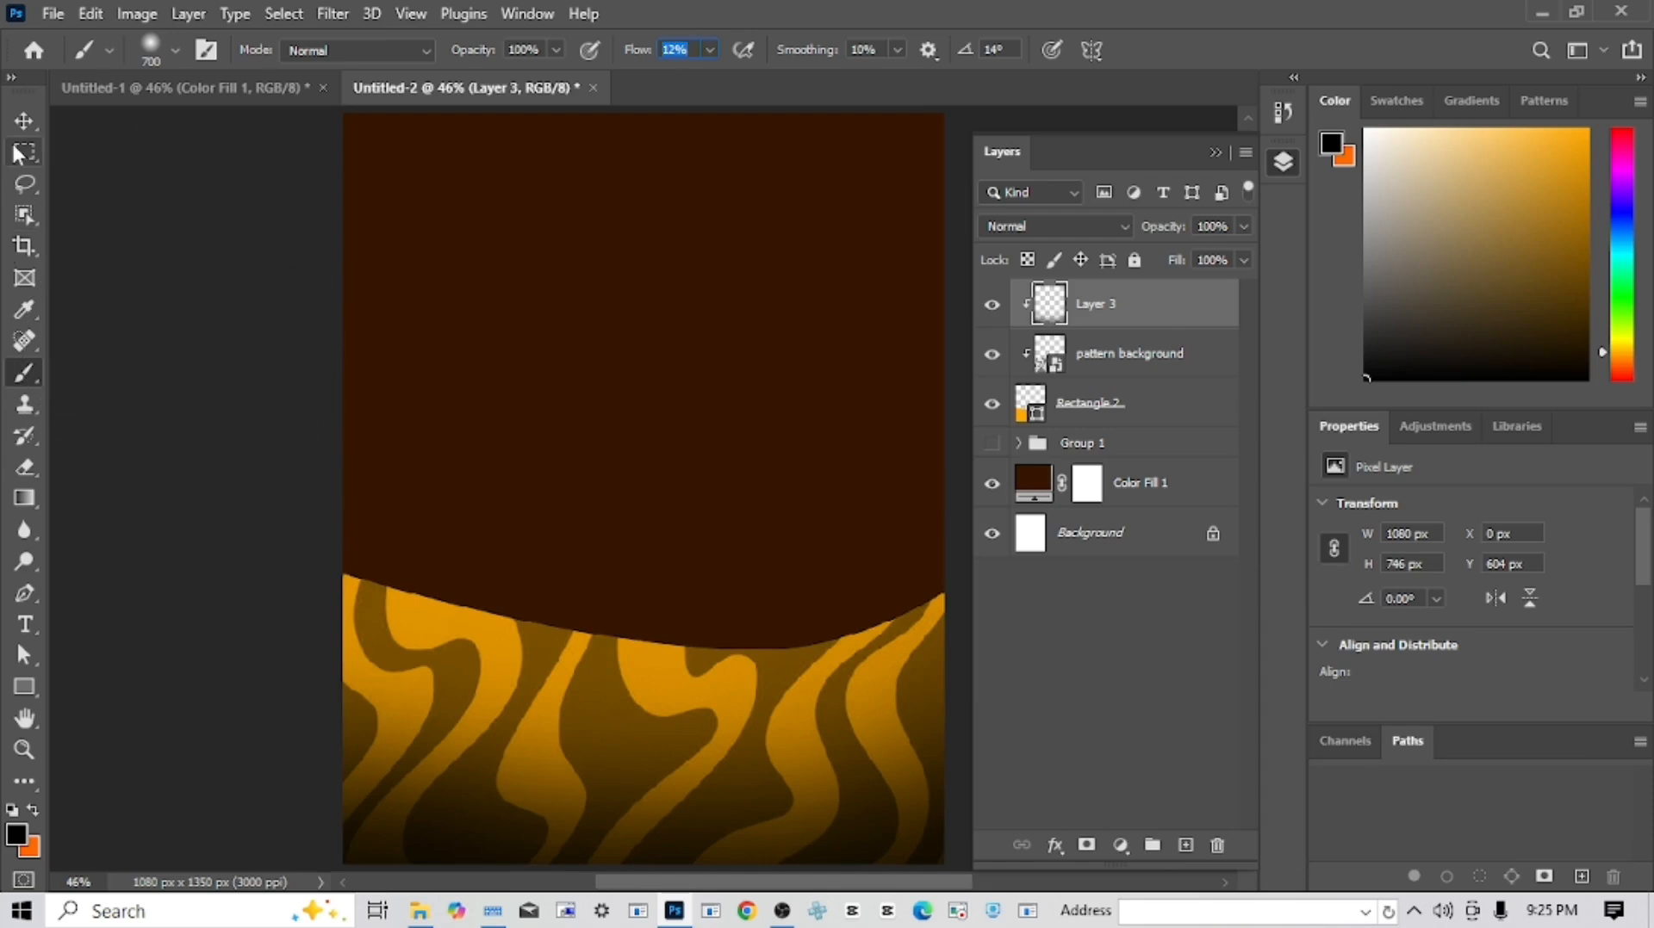
- Add another new layer above the black shading layer and clip it to the curved shape
left_click(24, 121)
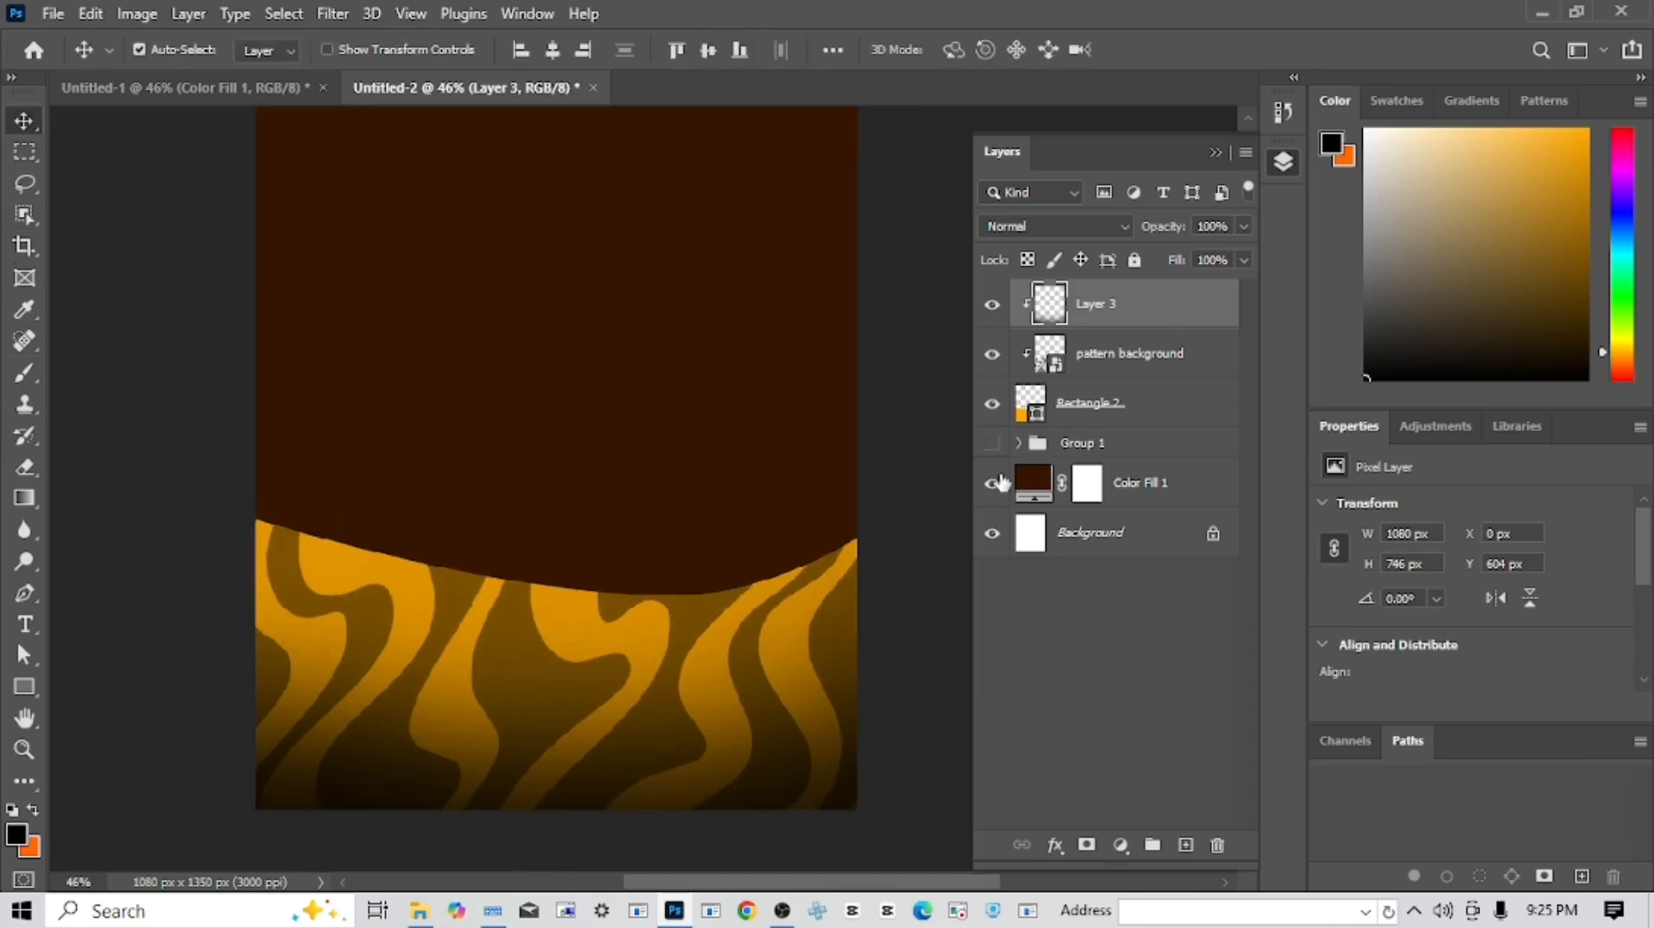
left_click(1185, 845)
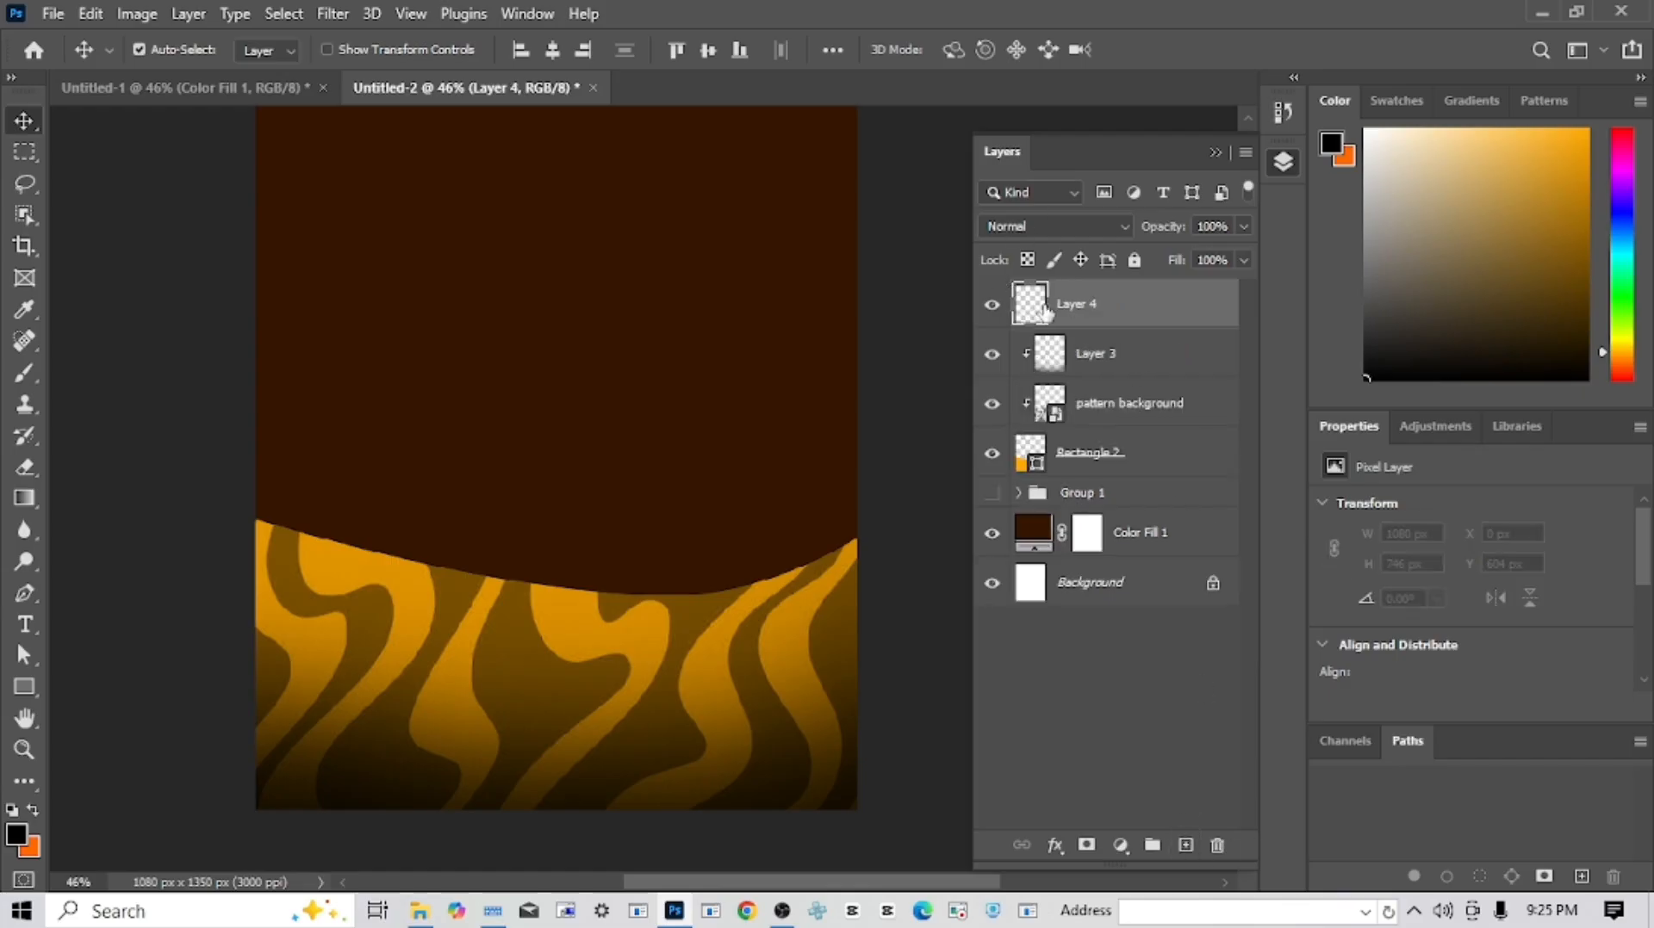
left_click(1114, 325, "alt")
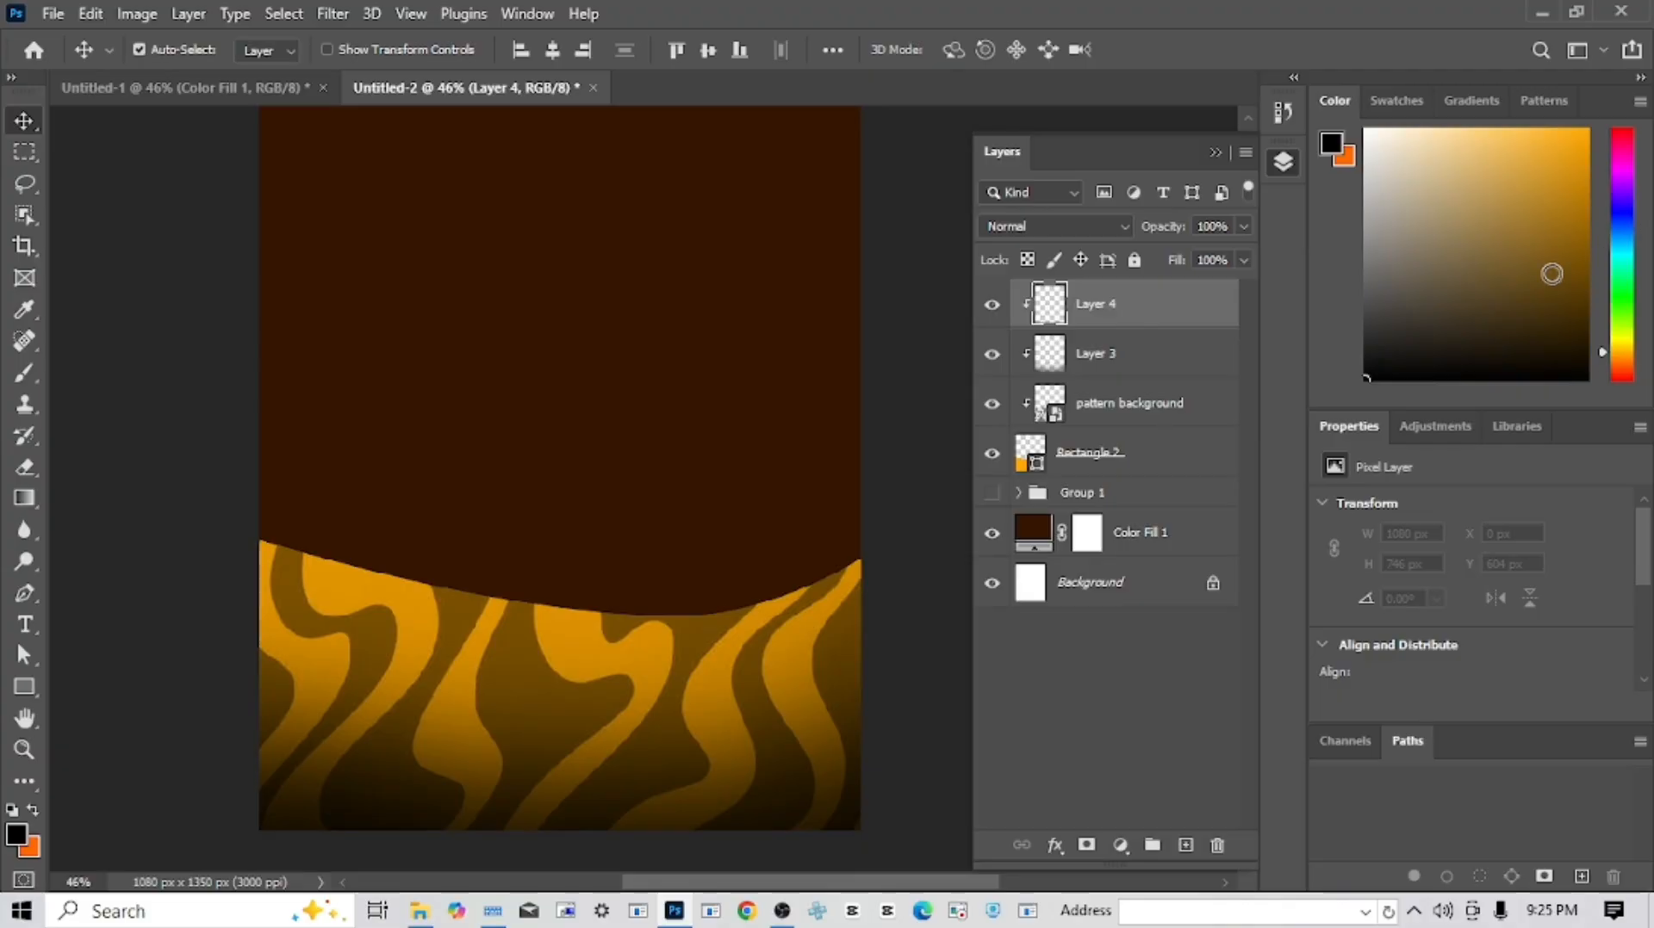
- Set the foreground colour to a bright, light yellow for painting highlights
left_click_drag(1550, 268, 1606, 72)
left_click_drag(1574, 210, 1522, 116)
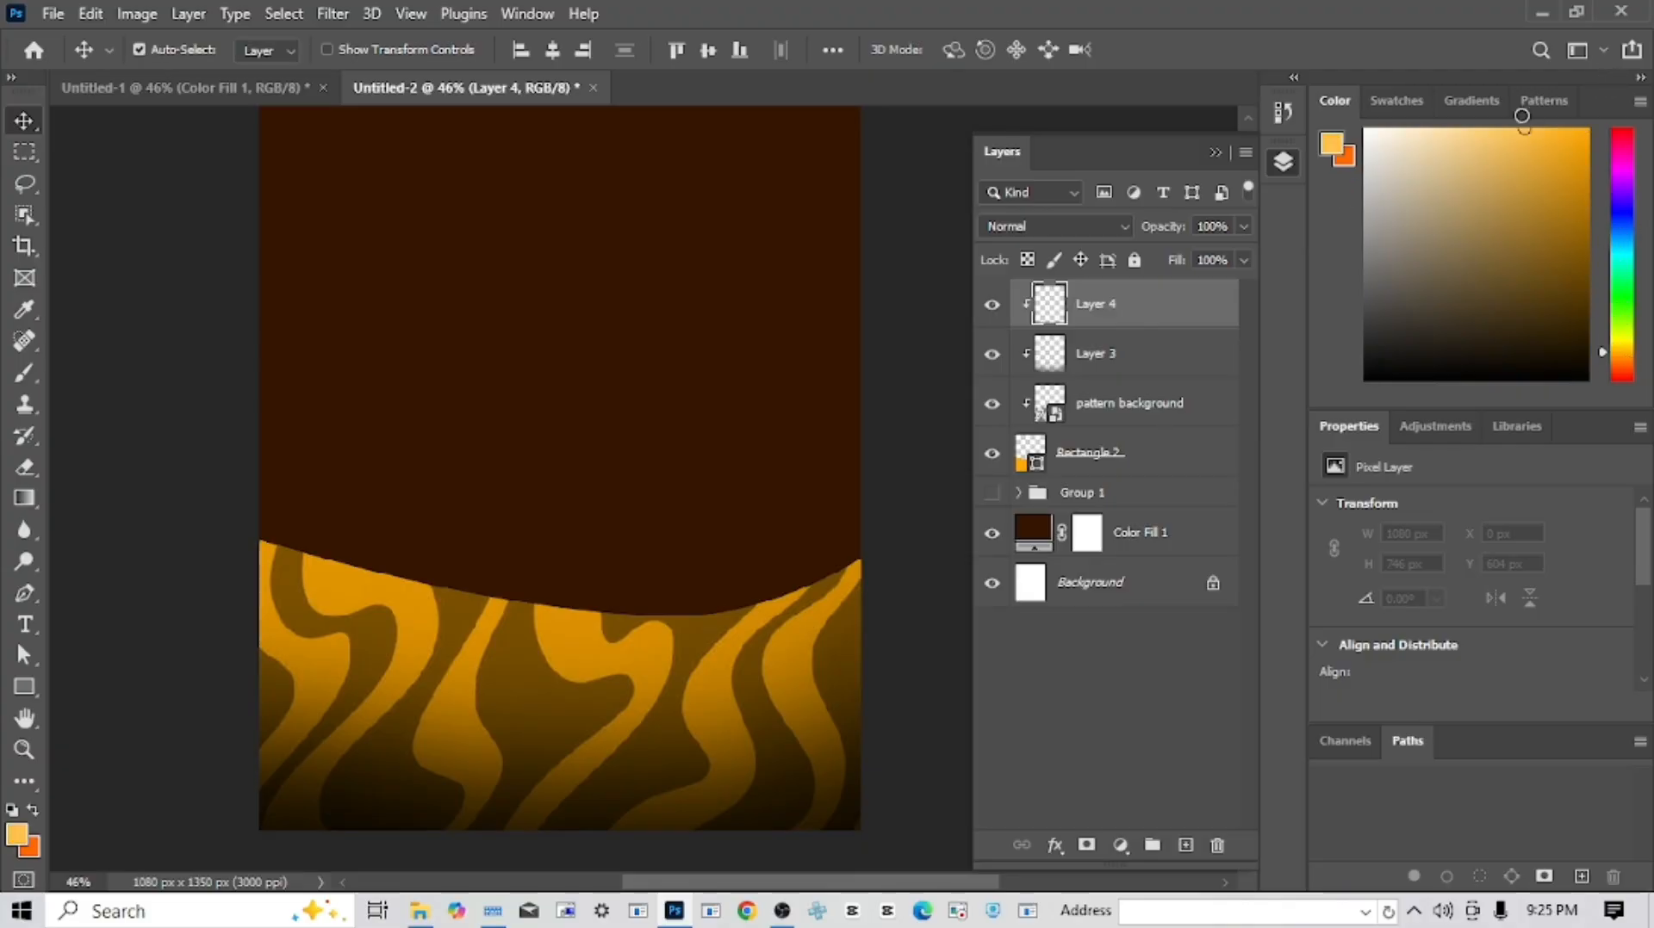
left_click(1623, 335)
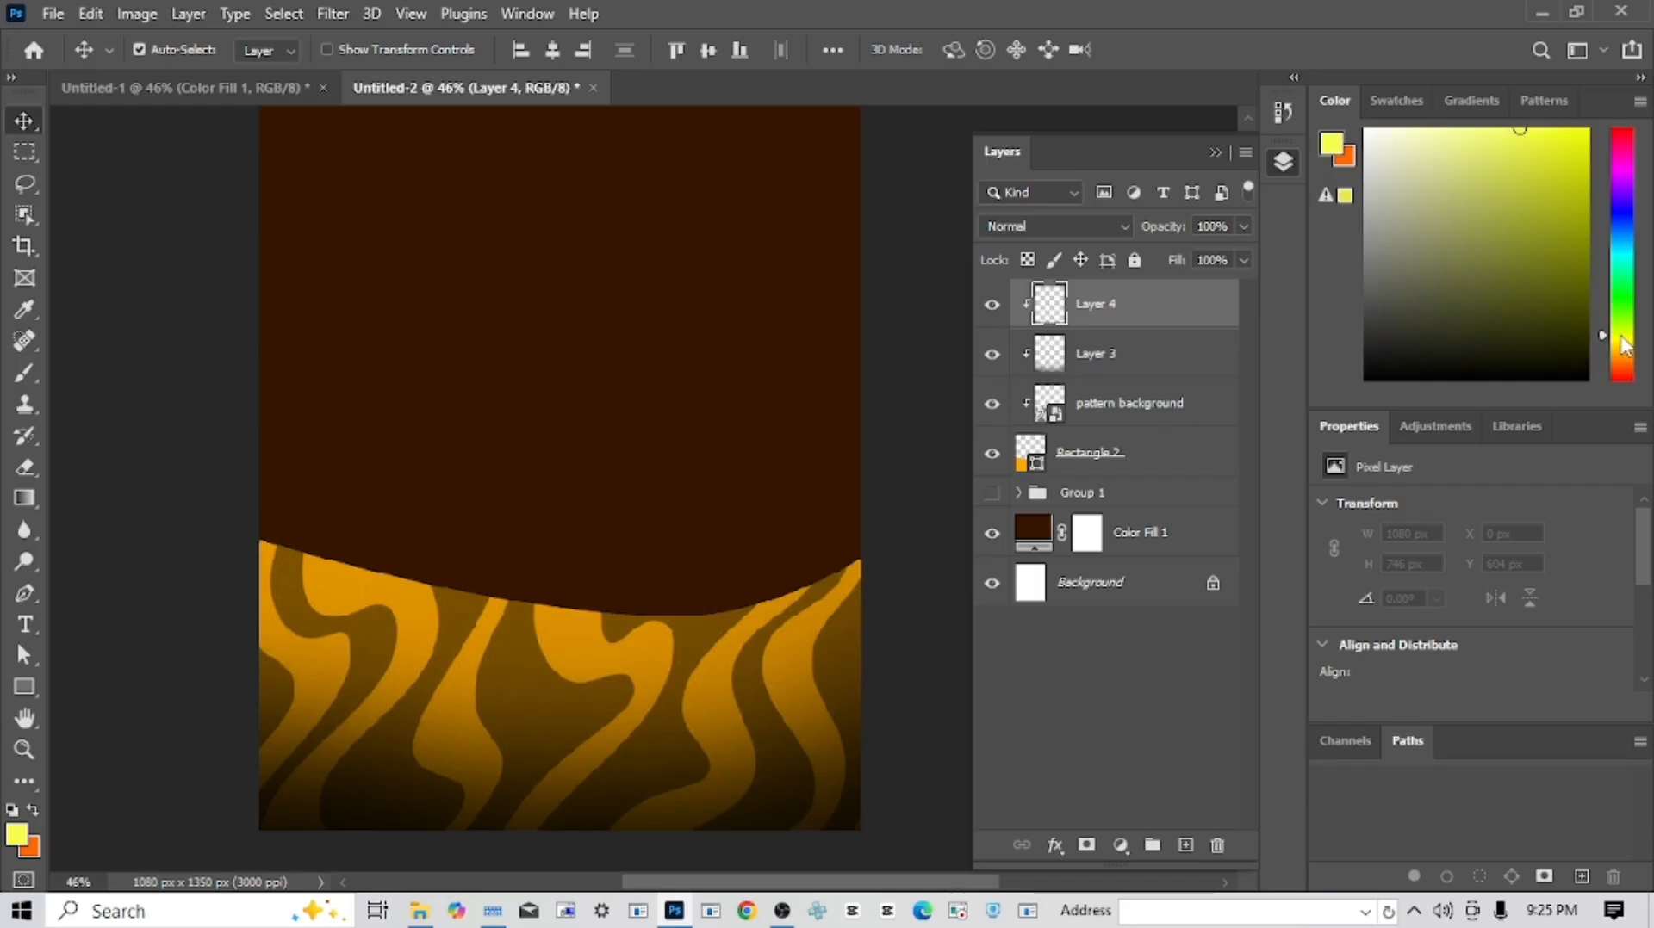
left_click(1623, 344)
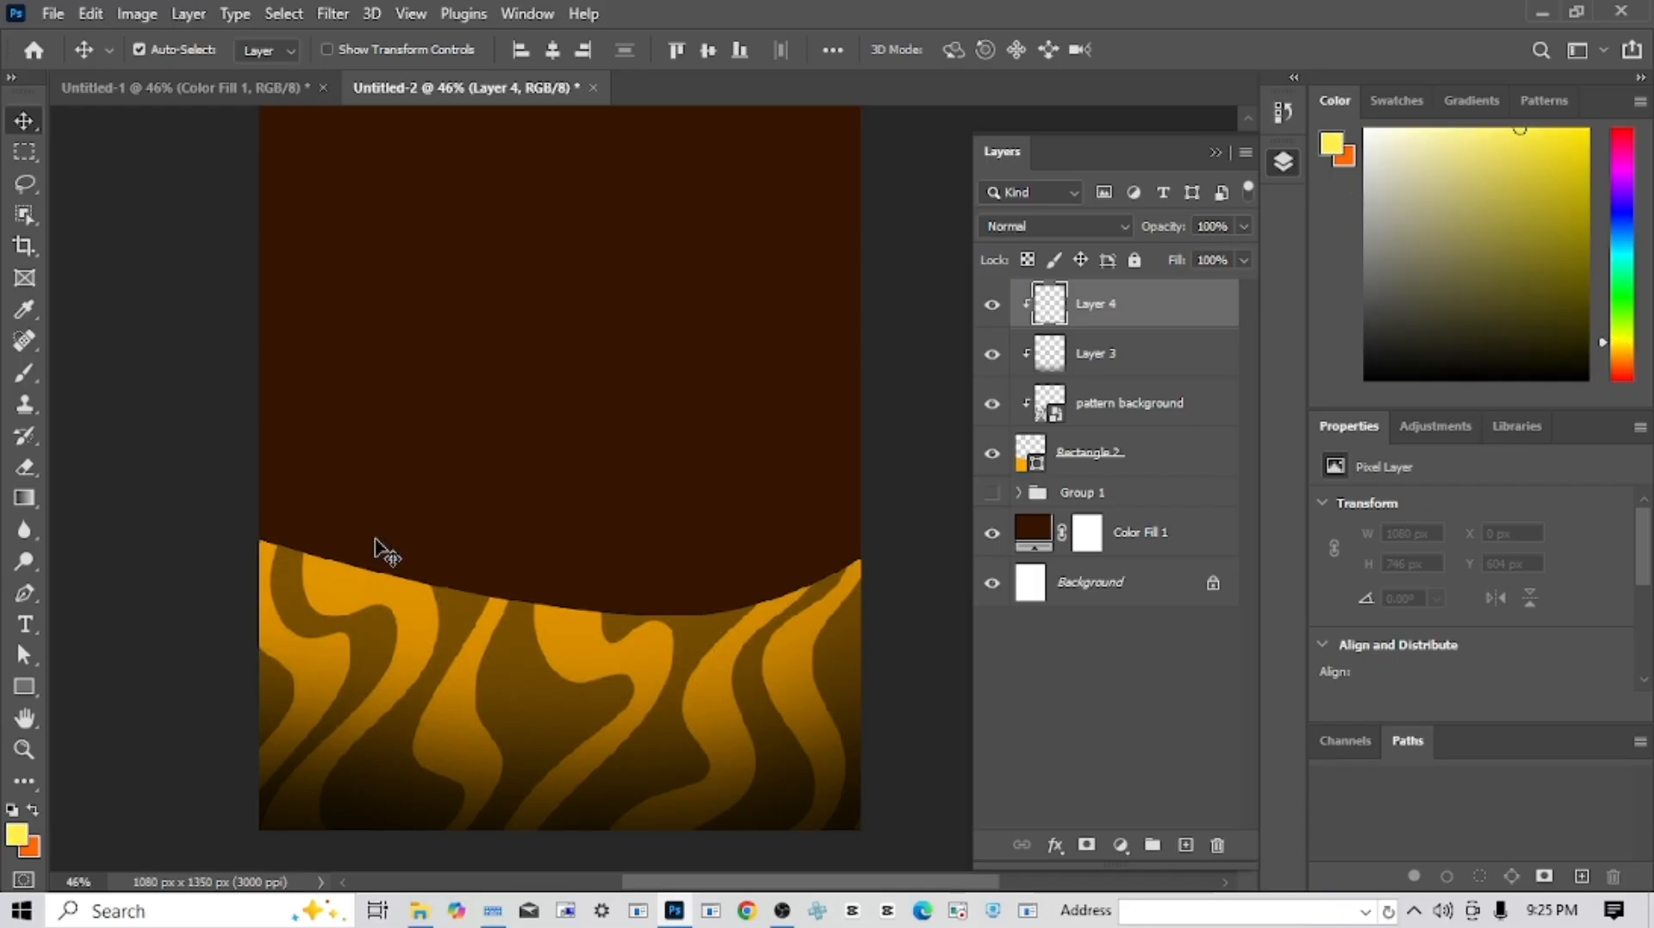
- Brush soft yellow highlights along the upper curved edge of the pattern on Layer 4, using brush size 200, and undo the last stroke
key("b")
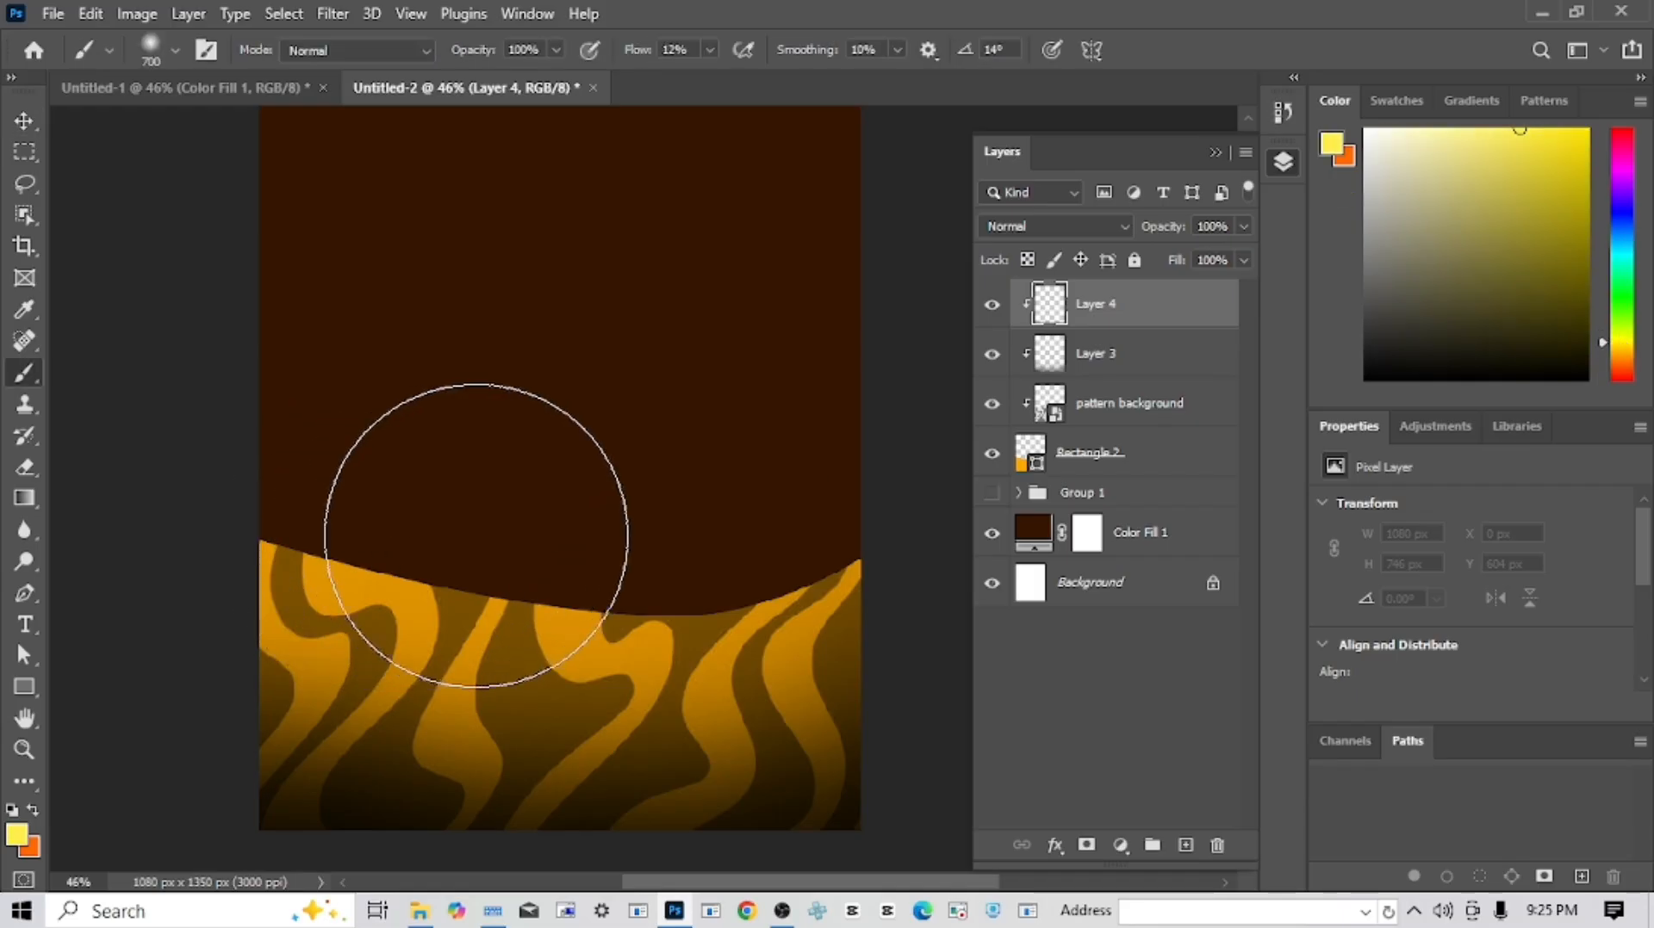
key("bracketleft")
key("bracketleft")
key("bracketleft")
key("bracketleft")
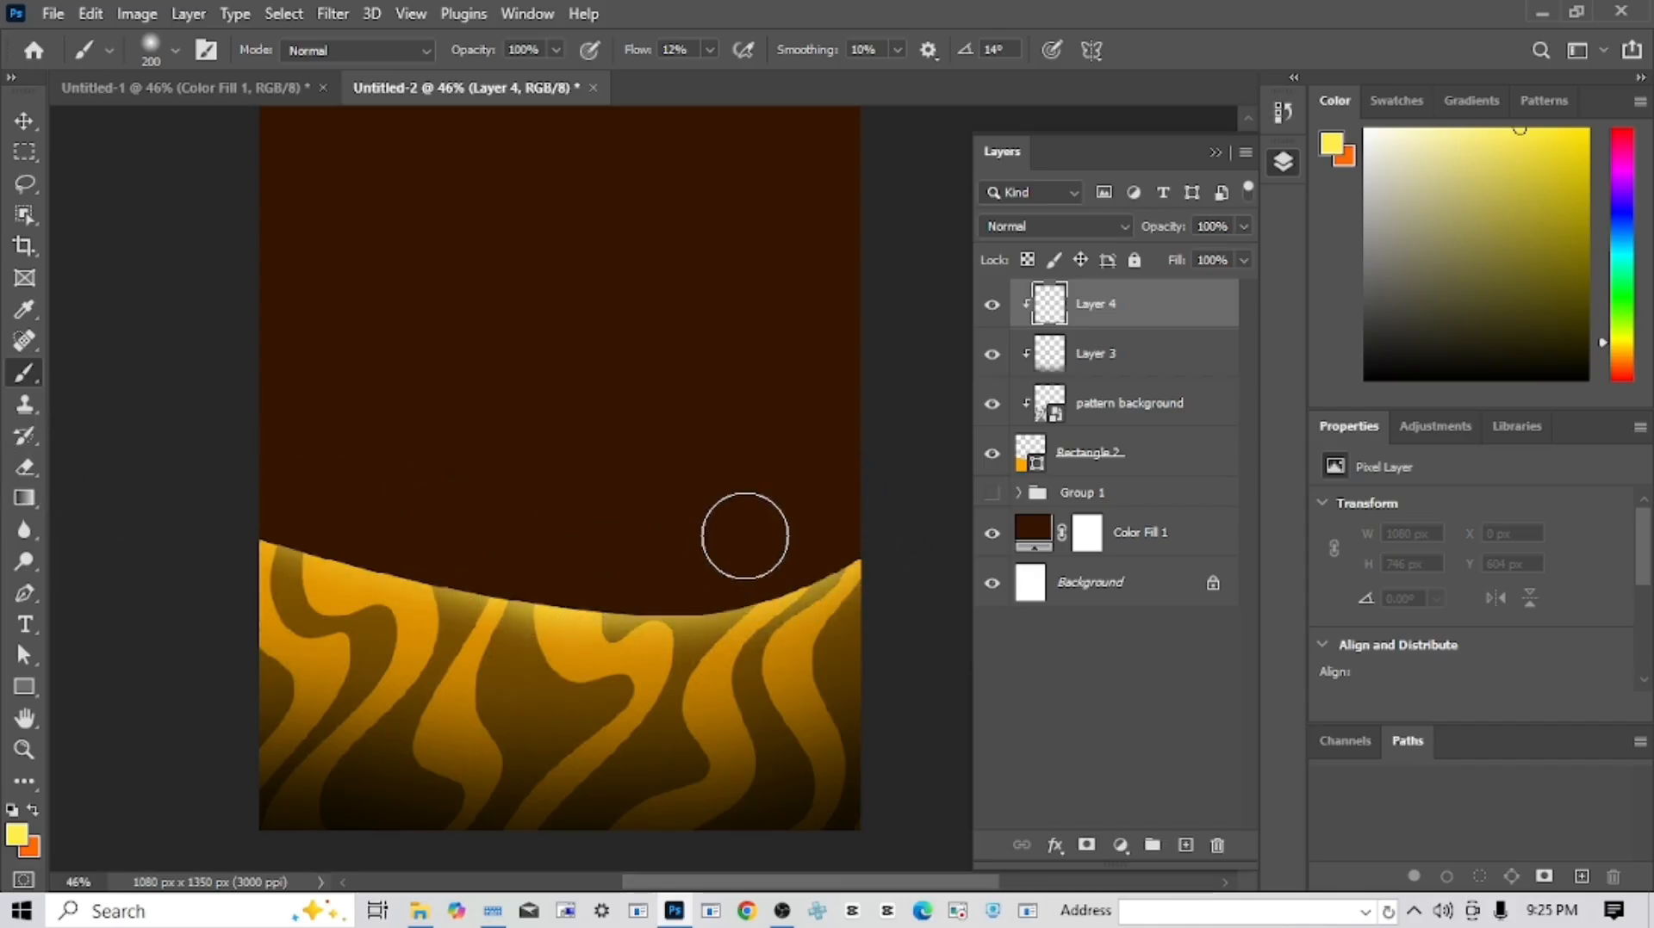
mouse_move(829, 530)
left_mouse_down()
mouse_move(503, 593)
mouse_move(136, 508)
mouse_move(451, 588)
mouse_move(732, 617)
mouse_move(955, 517)
left_mouse_up()
key("ctrl+z")
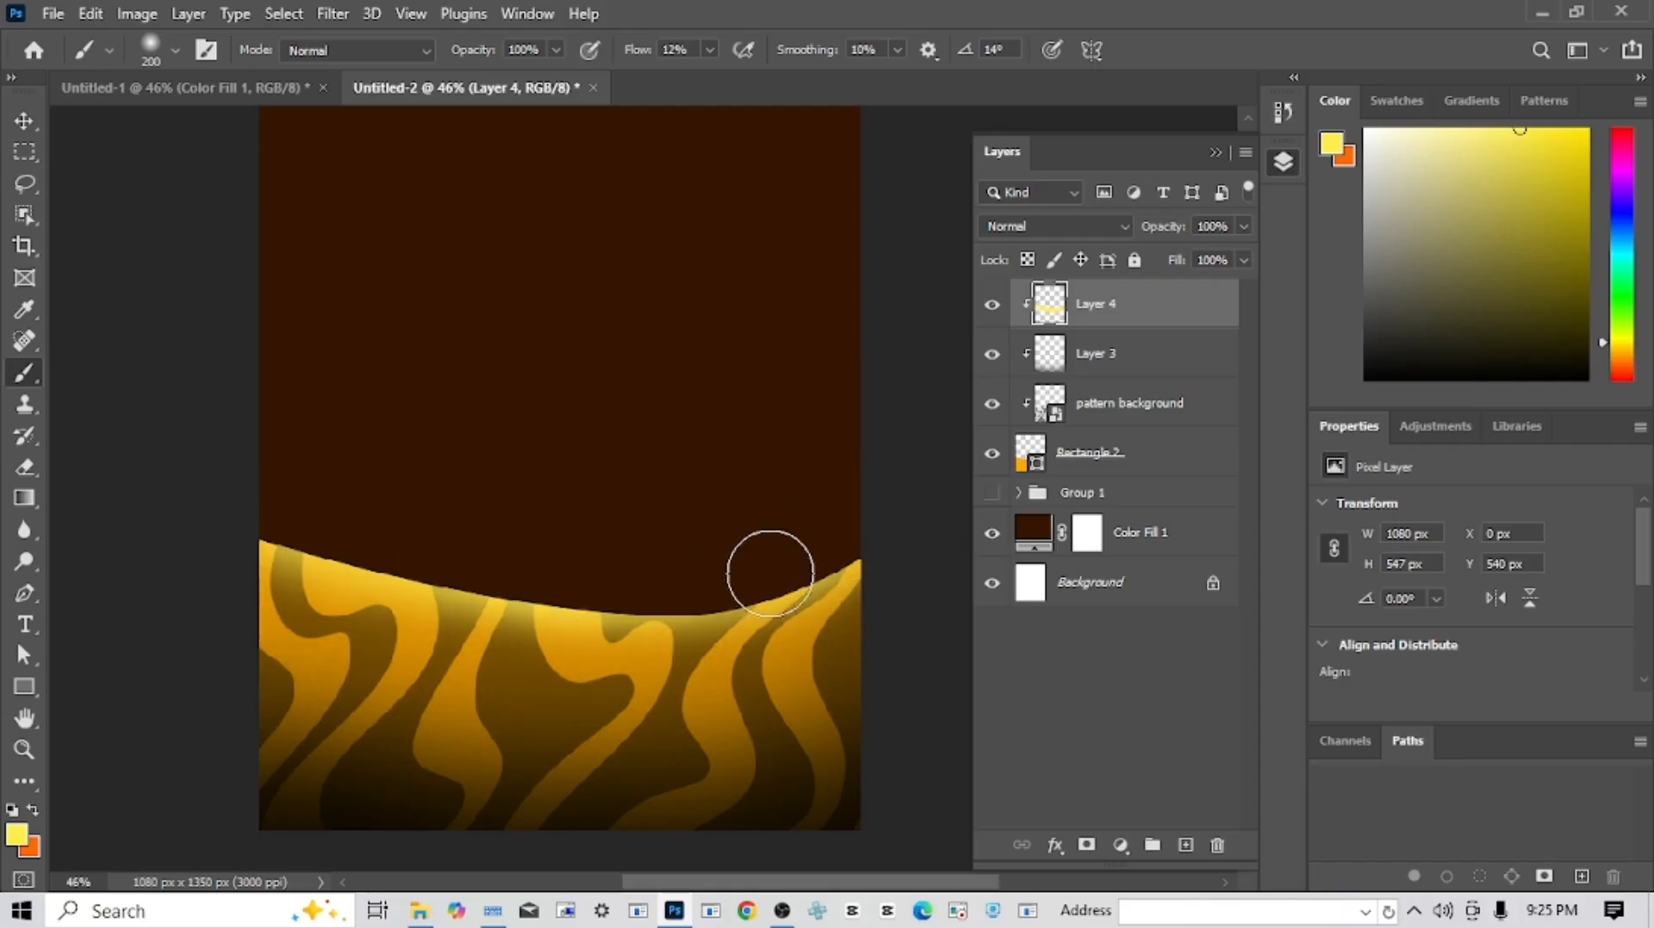
- Set the blend mode of the yellow highlight layer, Layer 4, to Screen
left_click(1013, 228)
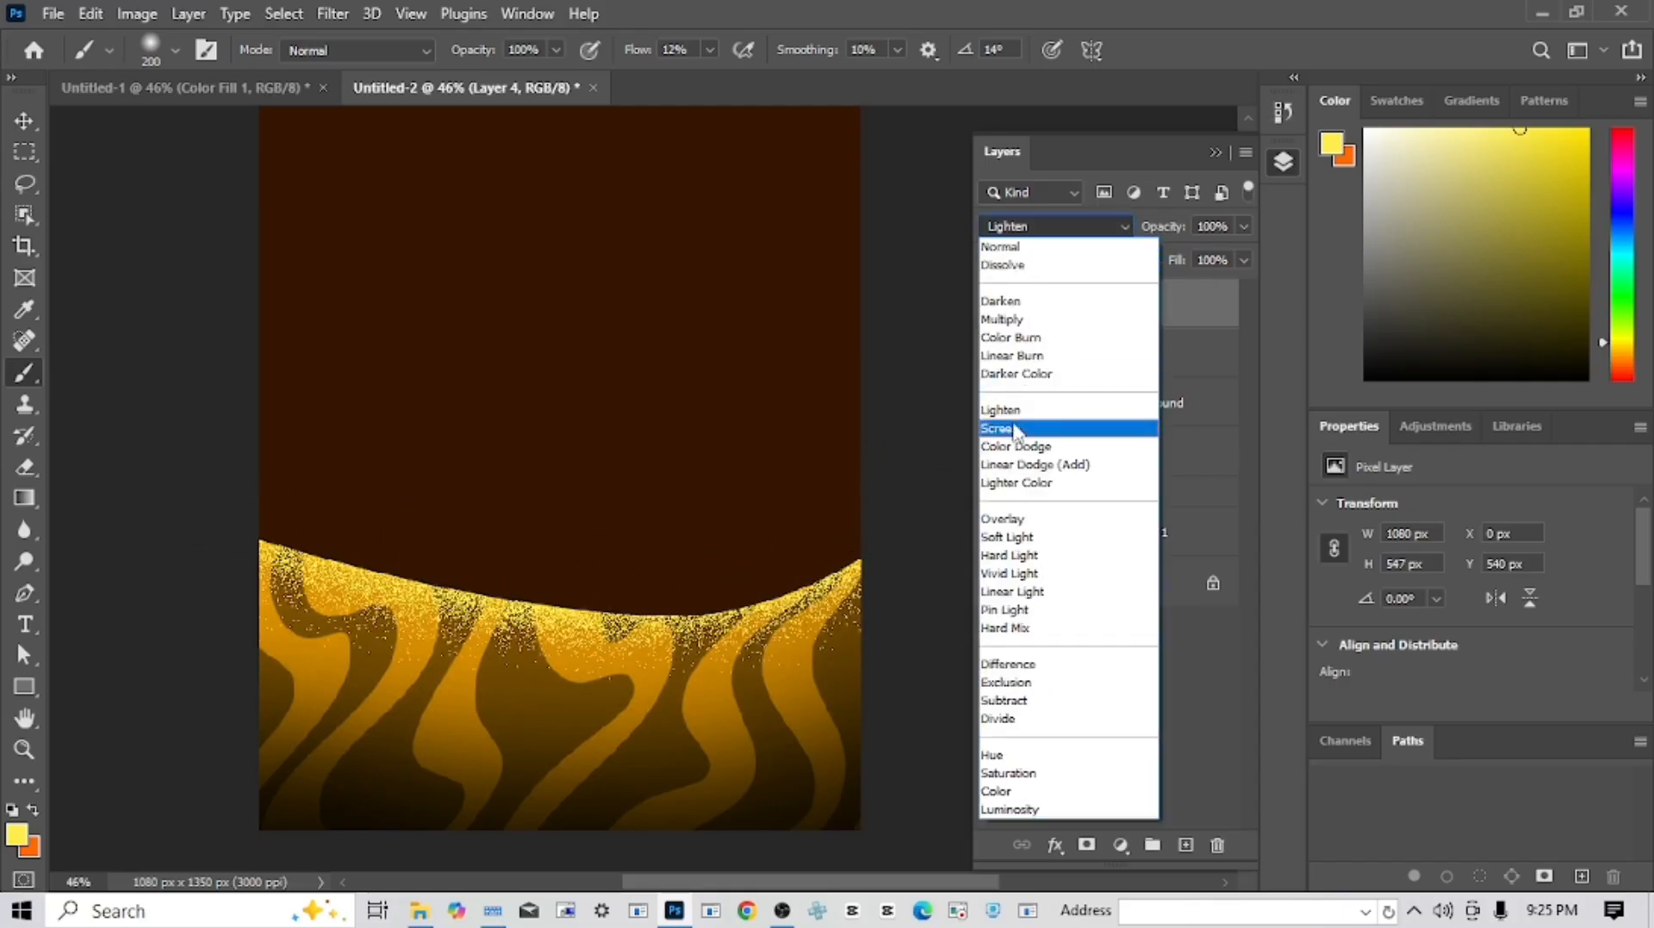
left_click(1033, 428)
left_click_drag(633, 606, 562, 604)
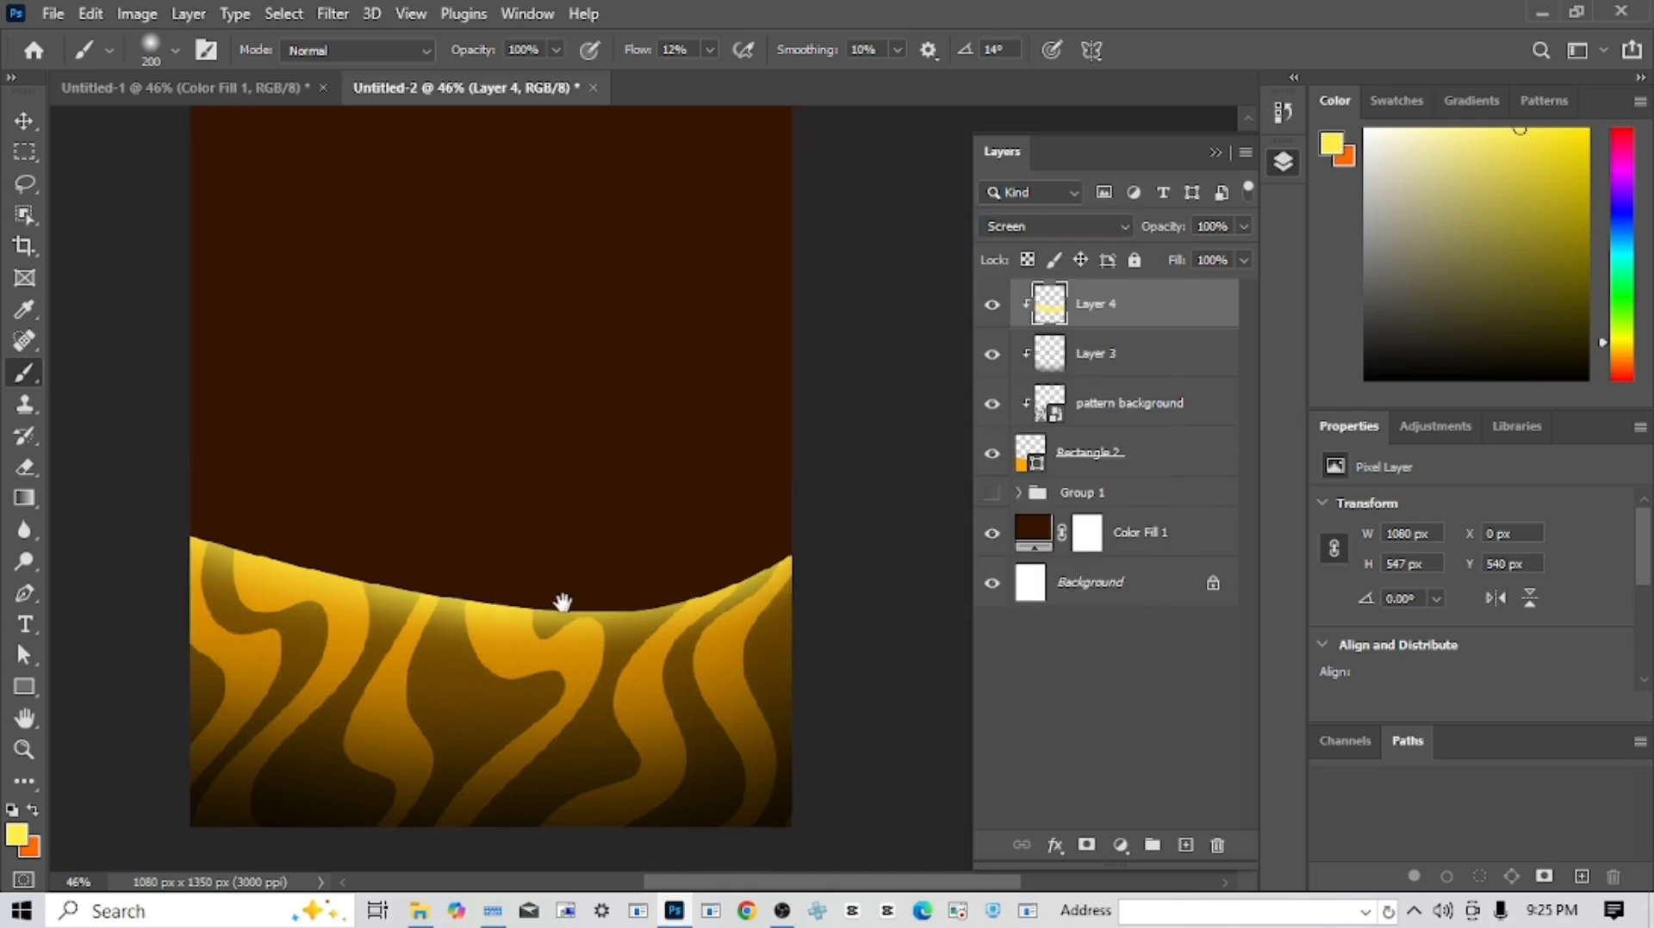
key("ctrl+0")
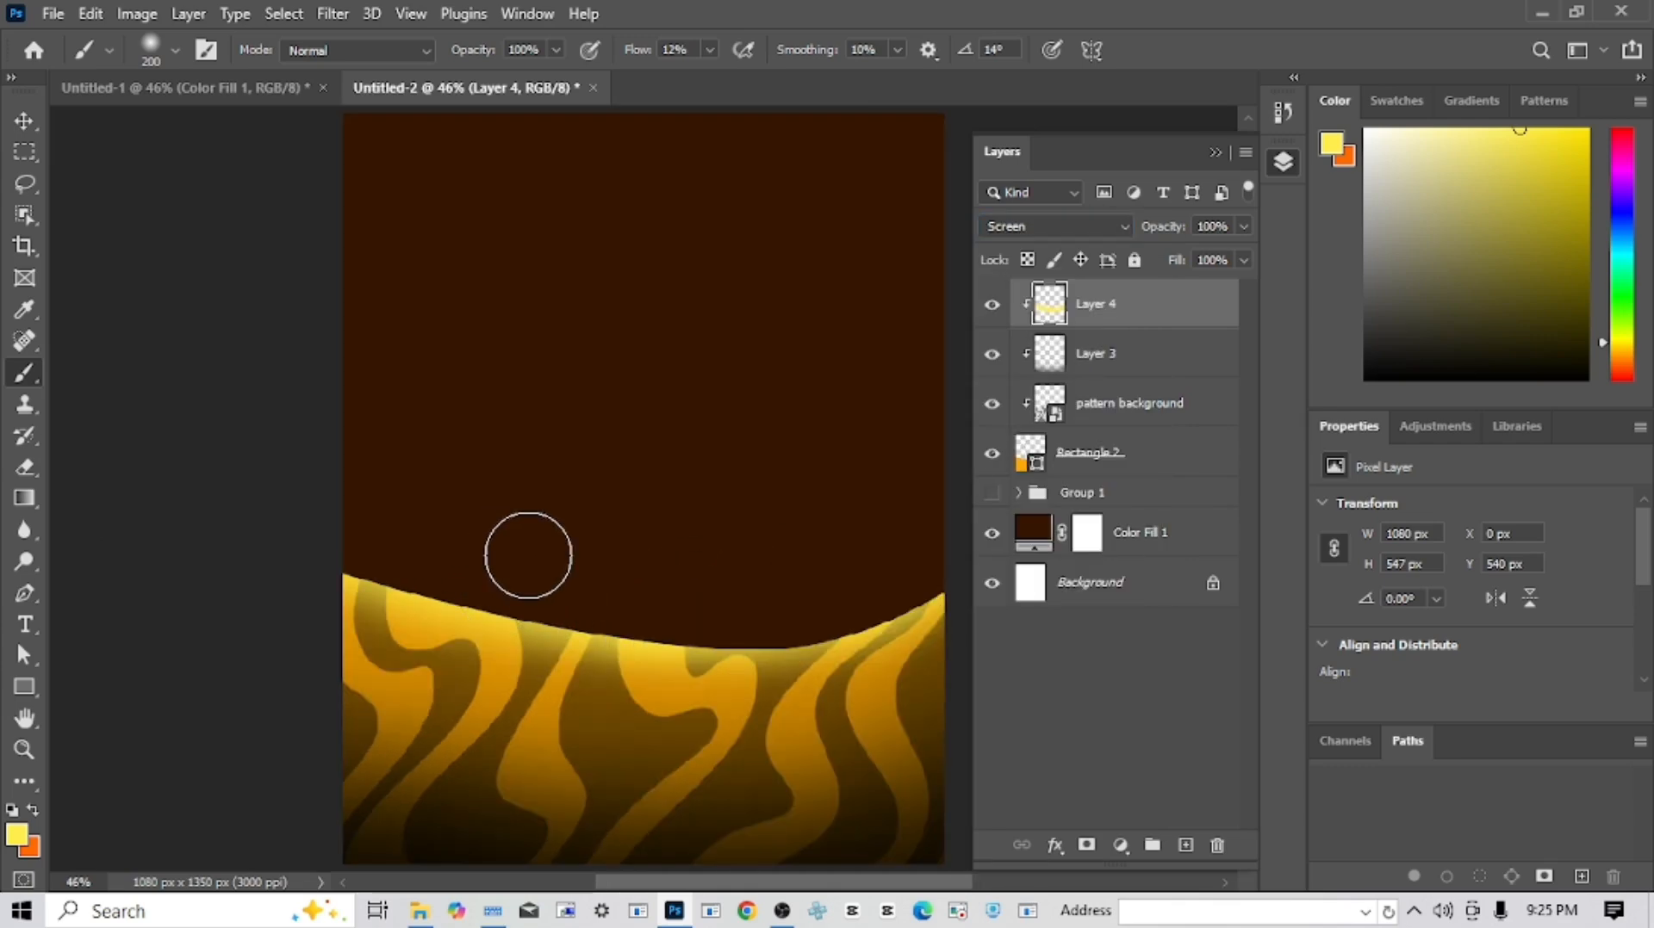
- Apply a Pinch distortion to the pattern background layer, adjusting its amount from the default
key("v")
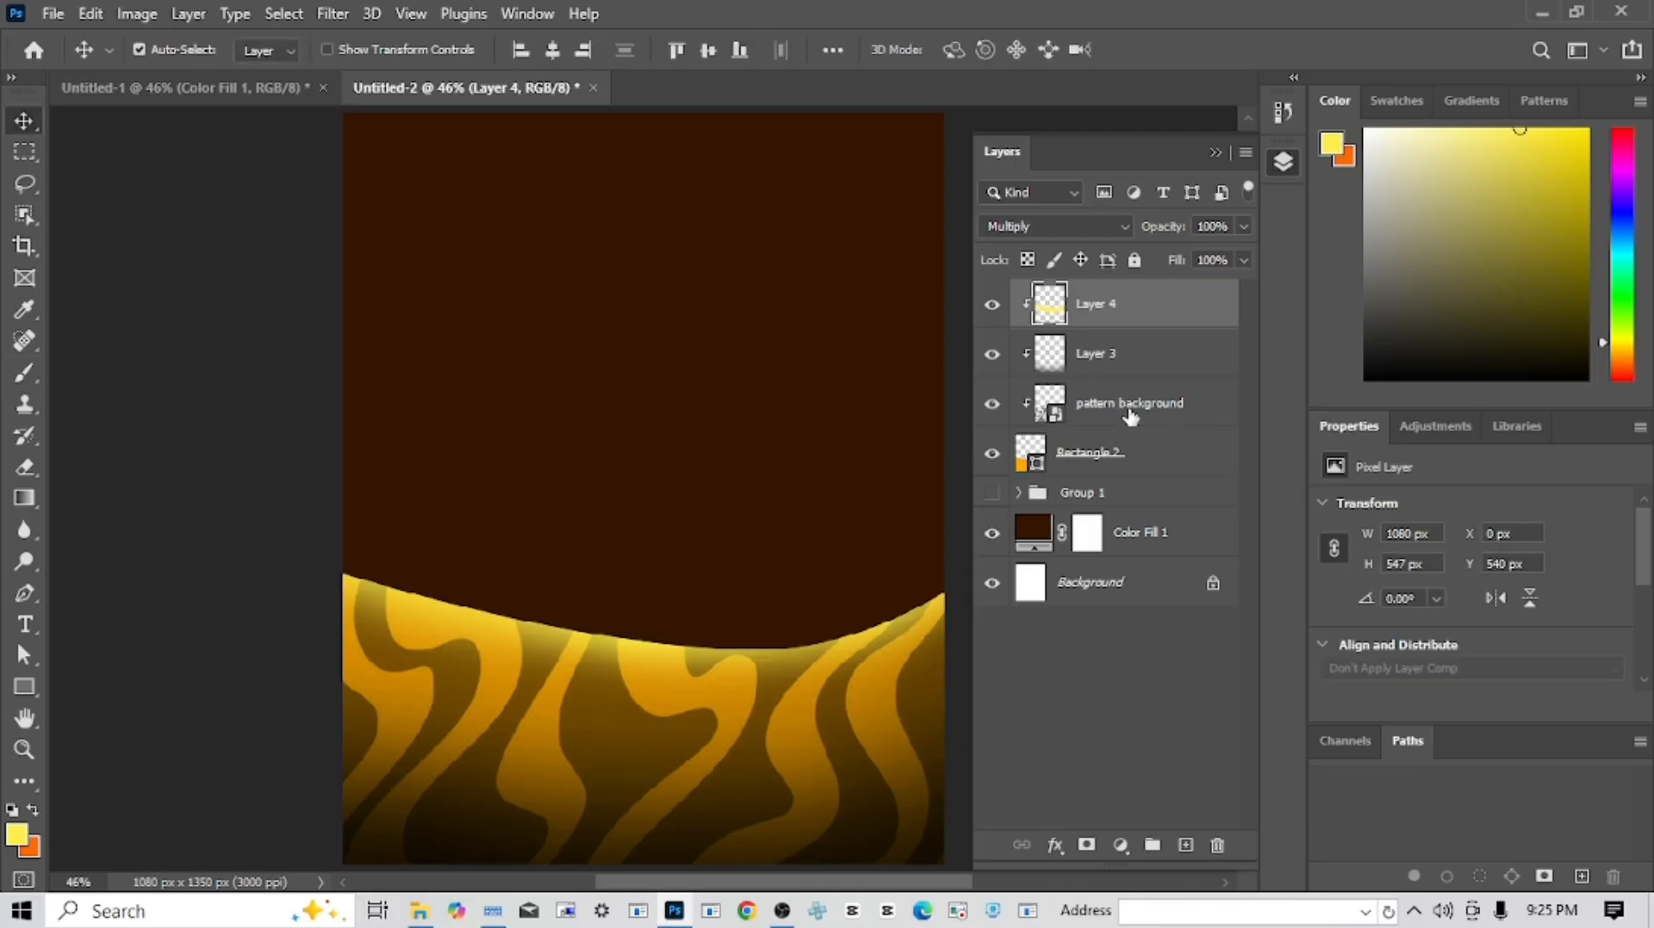
left_click(1125, 409)
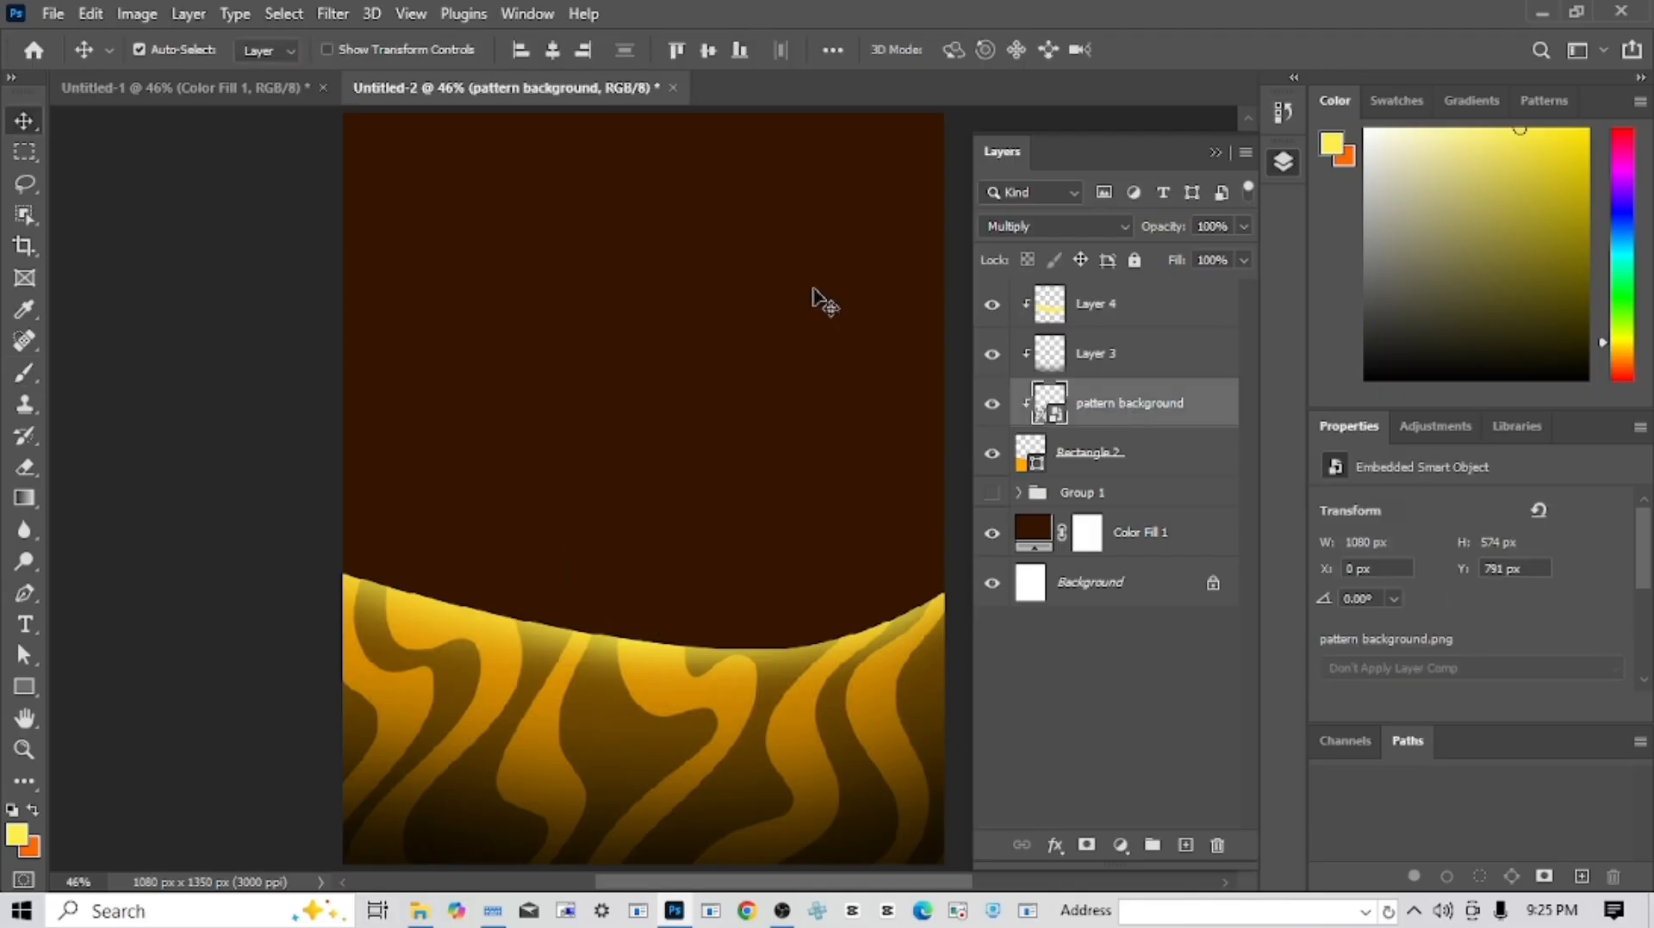
left_click(330, 13)
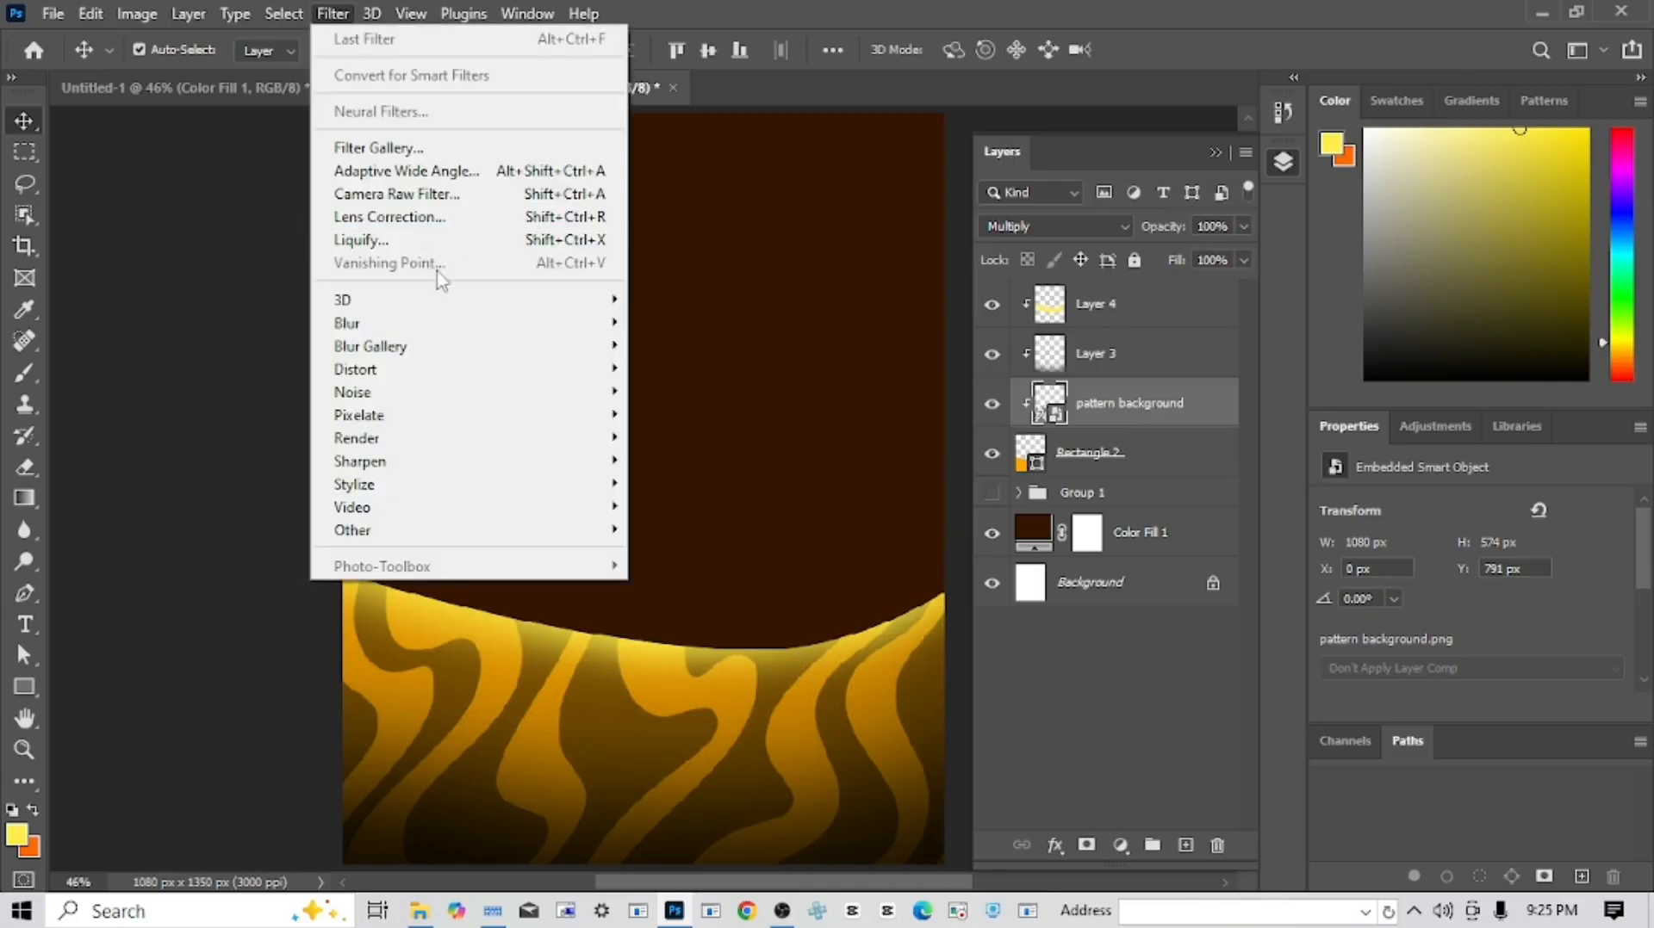
mouse_move(491, 370)
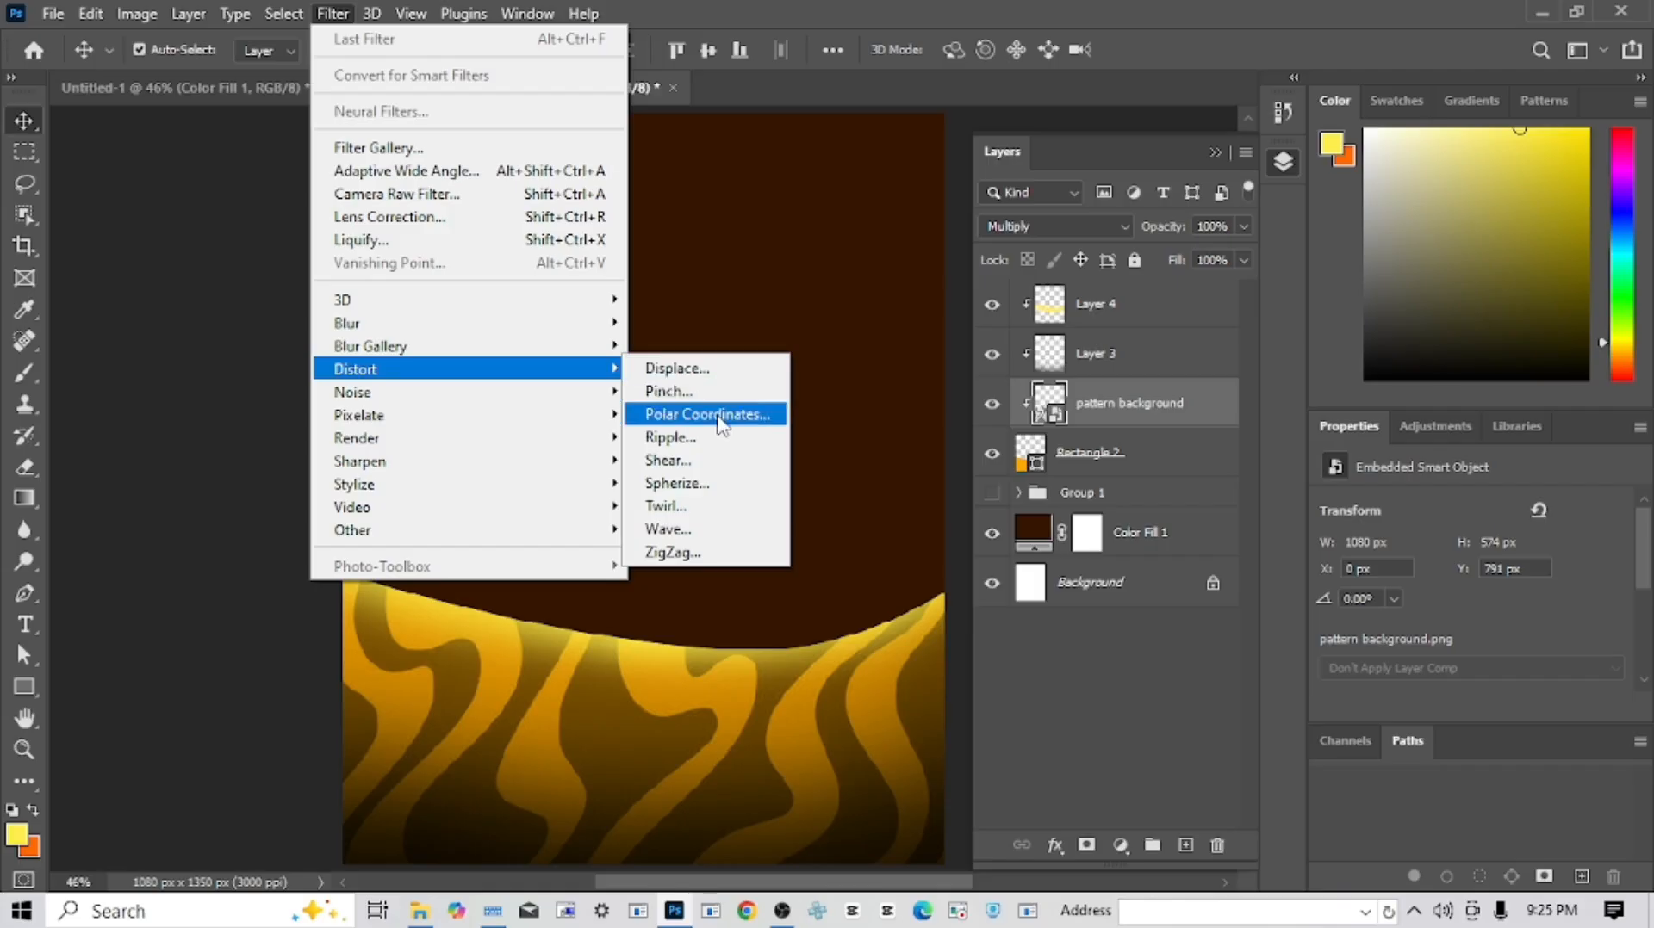
left_click(749, 417)
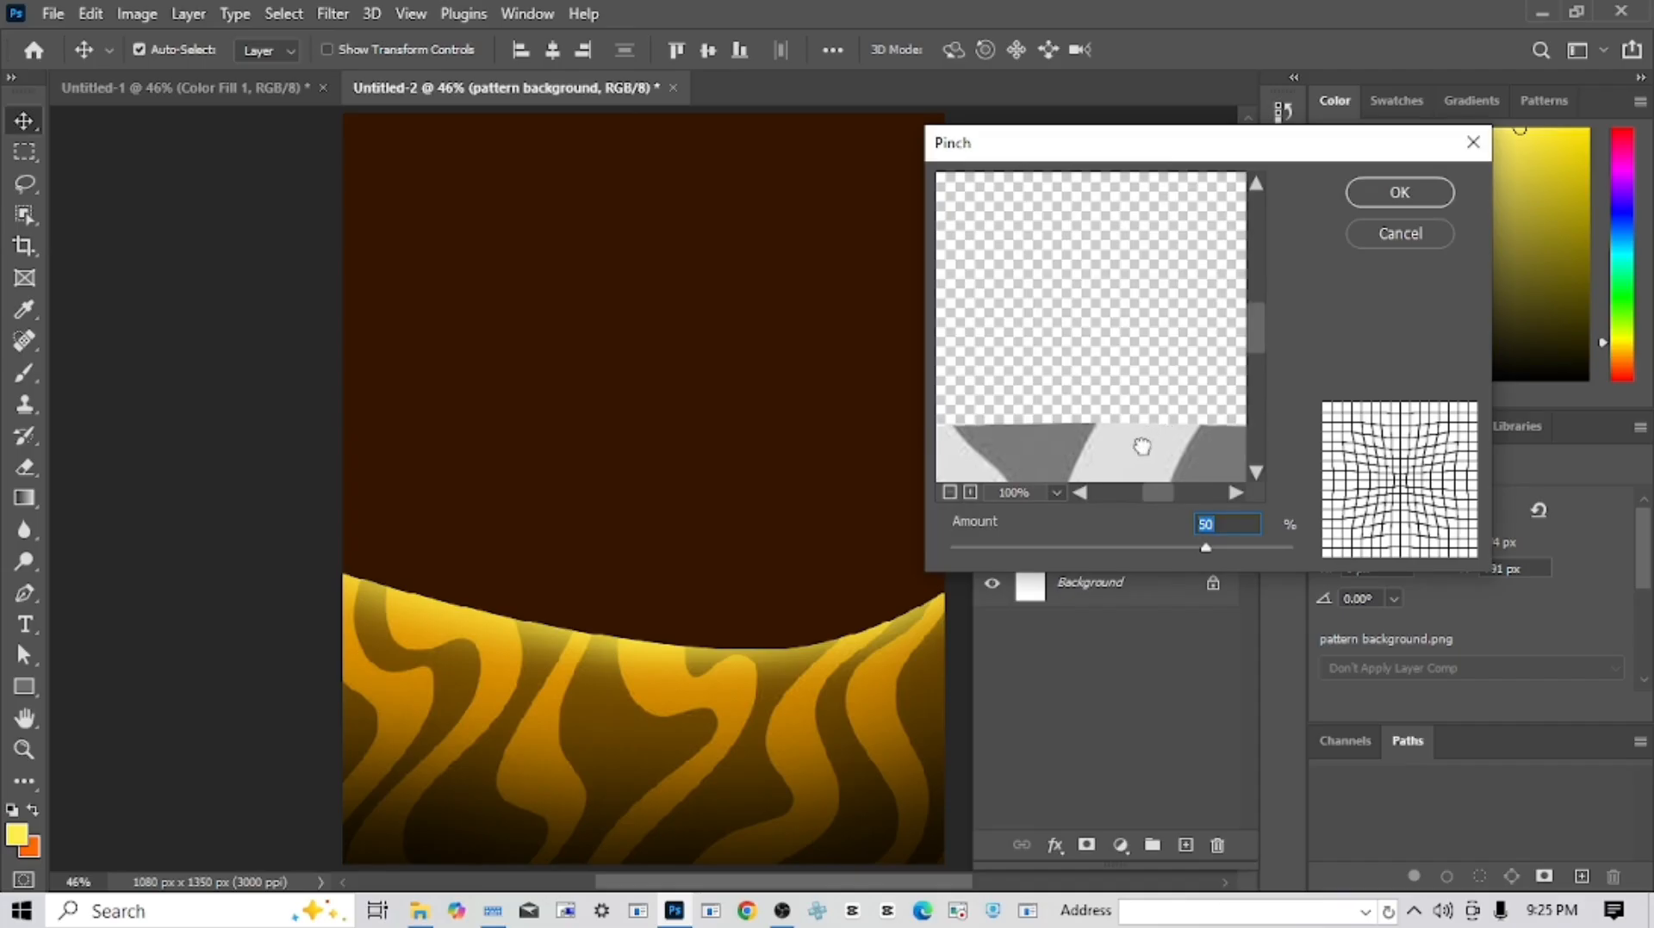
left_click_drag(1140, 447, 1137, 164)
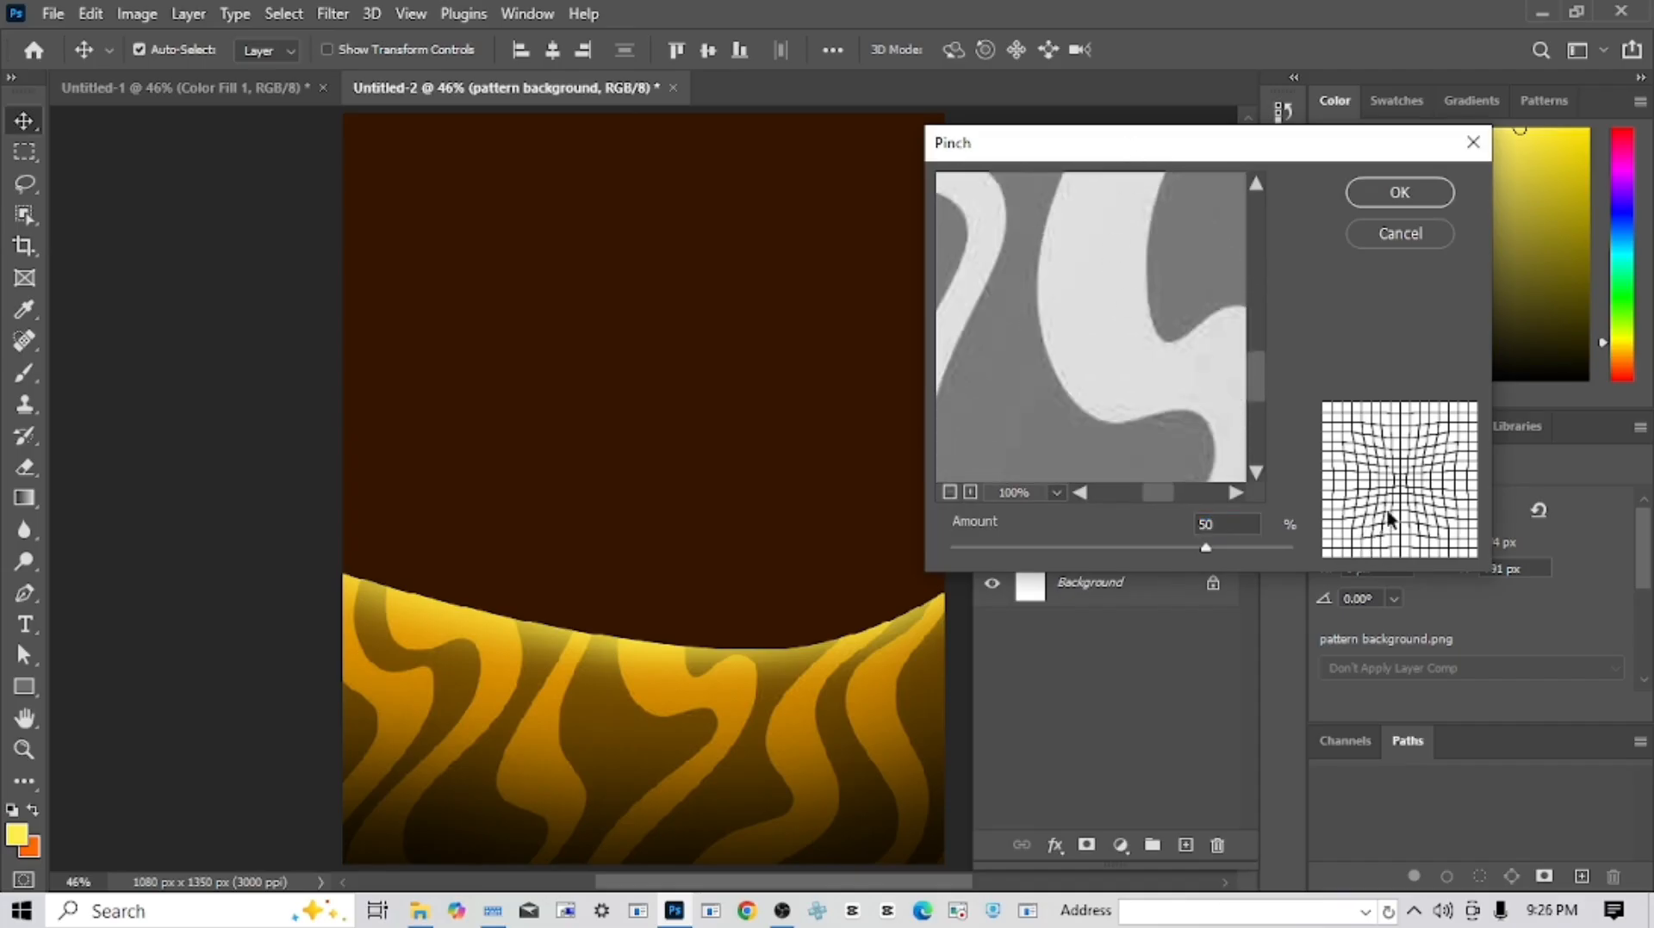
left_click_drag(1161, 556, 1026, 559)
left_click(1397, 193)
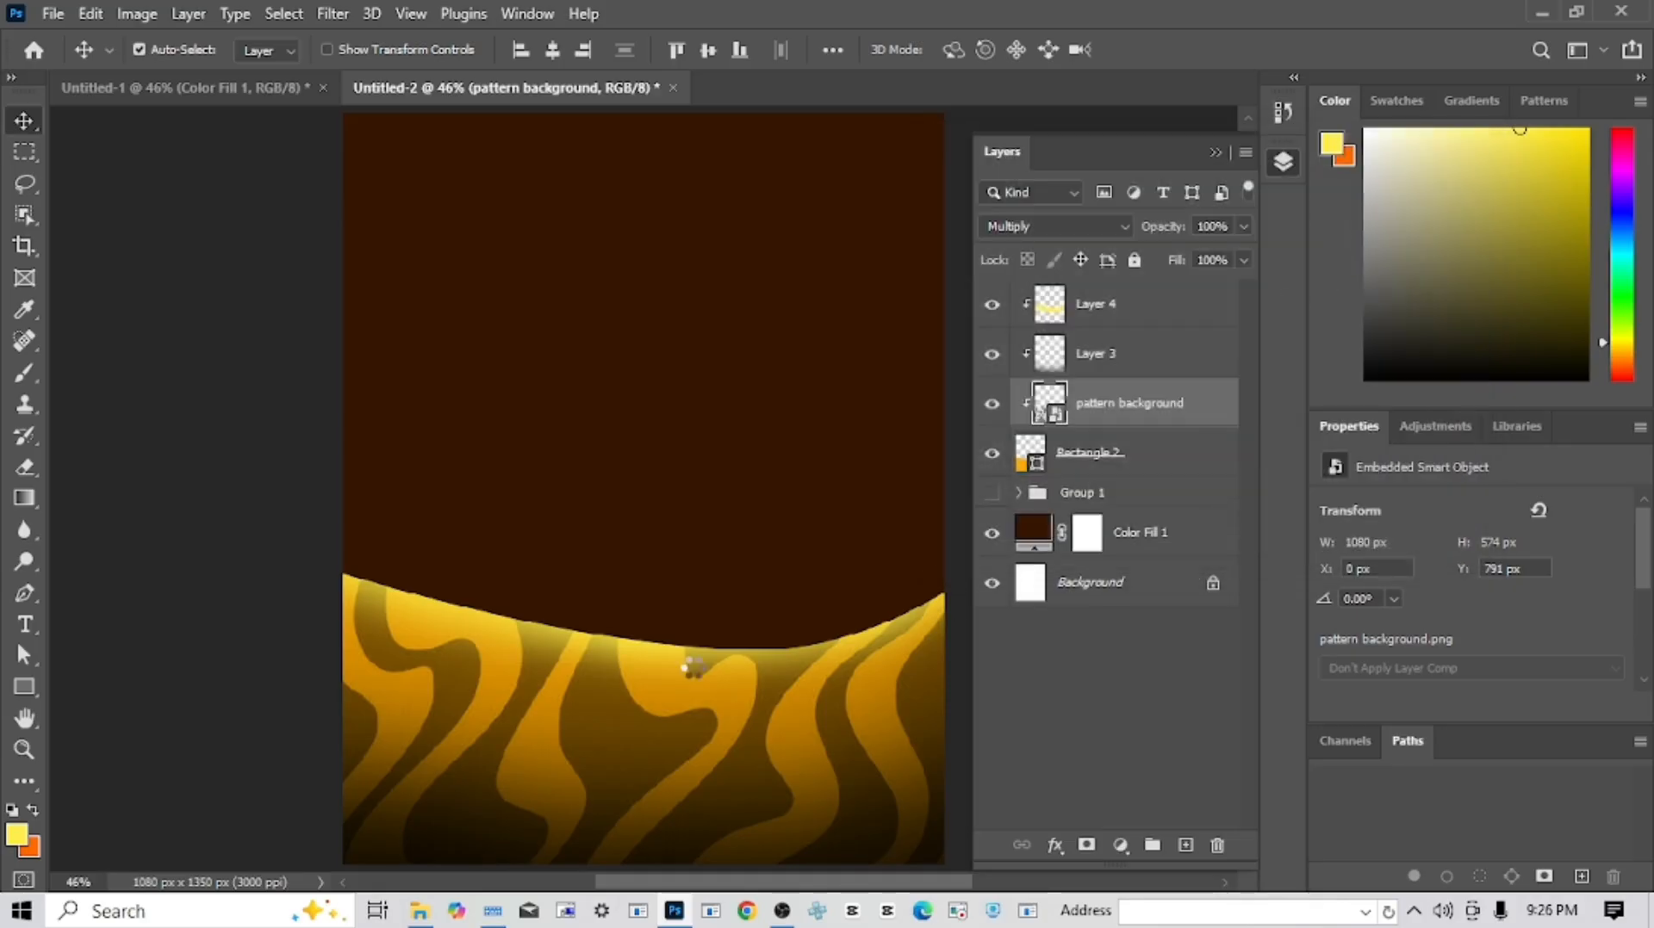
left_click_drag(765, 780, 706, 758)
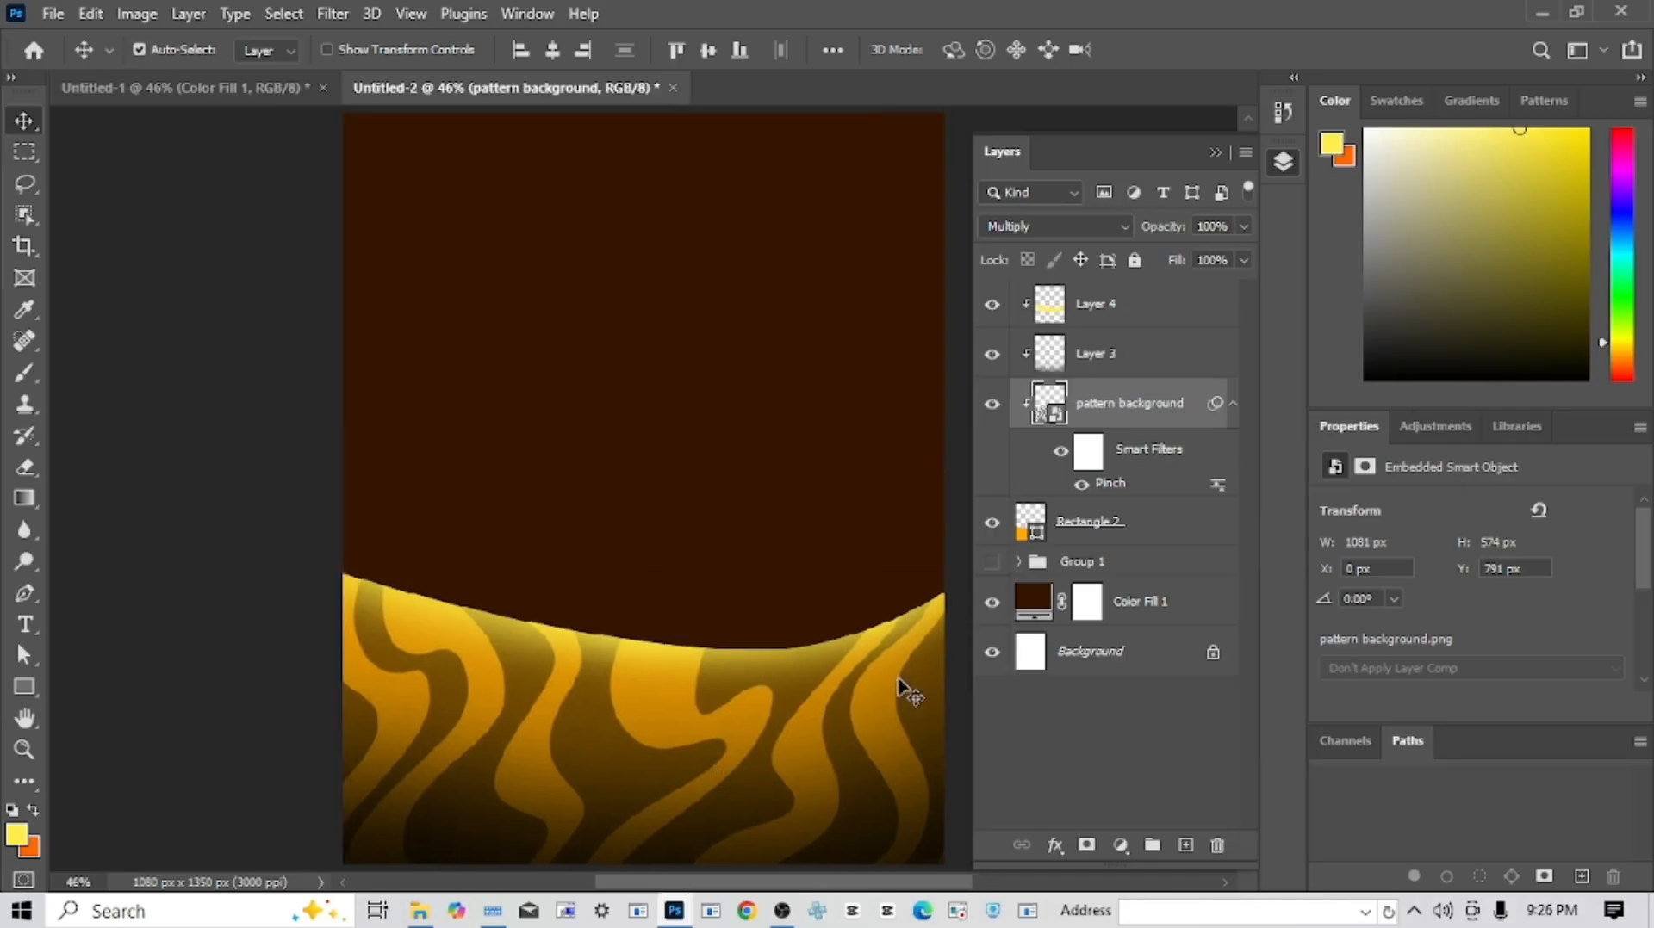
- Compare the wavy pattern with and without its Pinch smart filter, leaving the filter enabled
left_click(1058, 456)
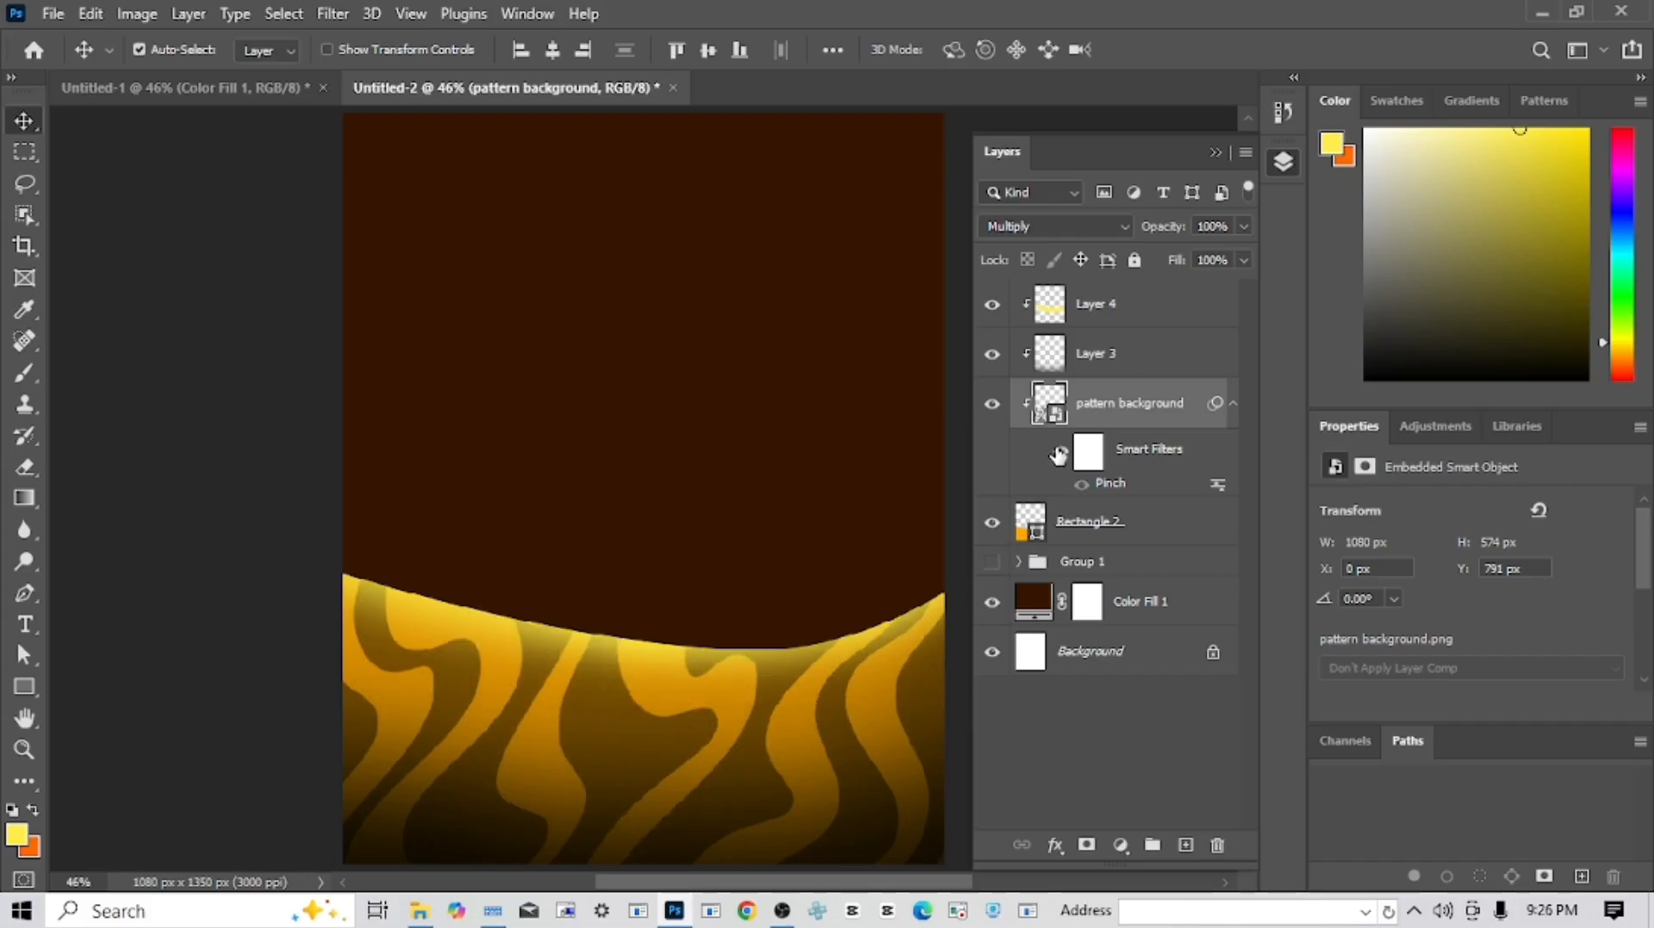
left_click(1057, 456)
left_click(1058, 455)
left_click(1058, 455)
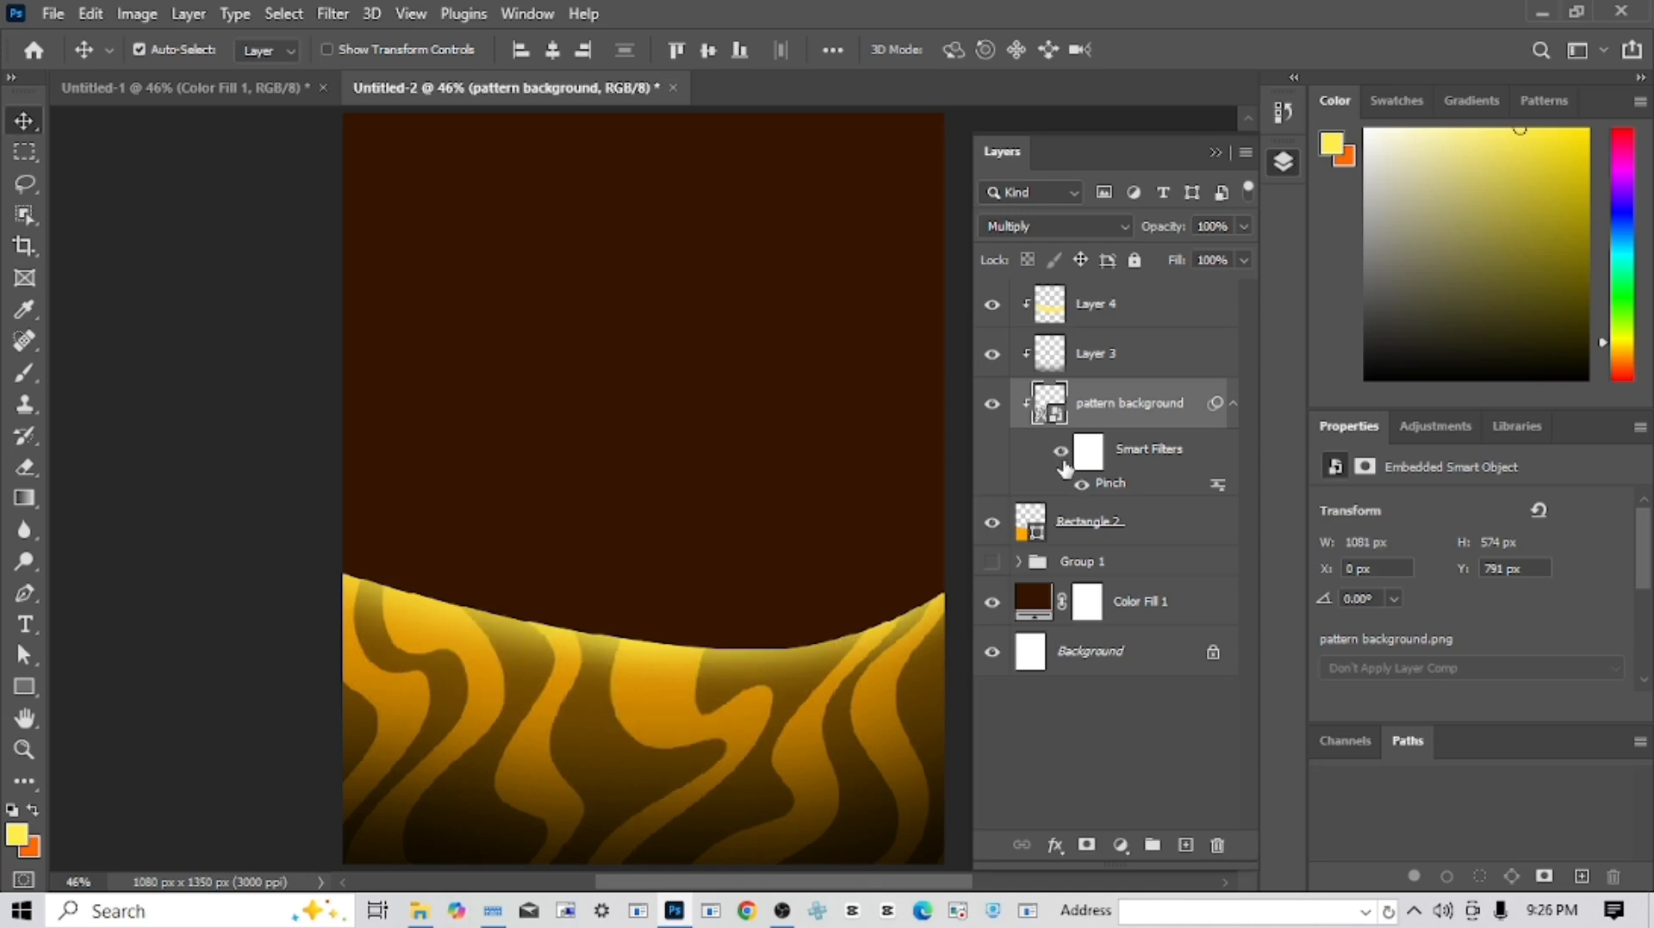